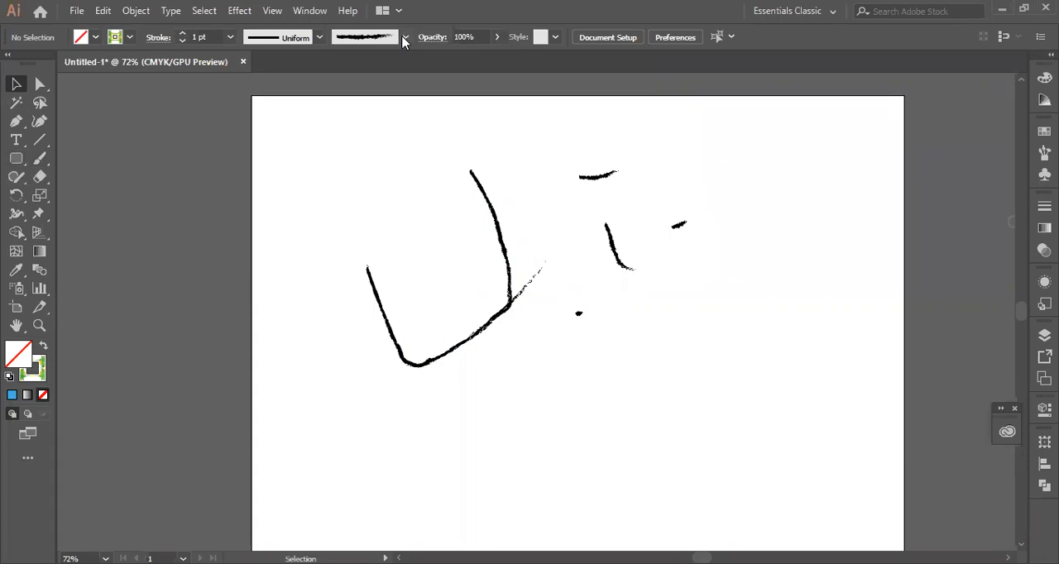
- Choose the 6.00 bristle brush and paint a short diagonal stroke with the Foliage pattern near the artboard's upper-left area
scroll(400, 132, "down", 1)
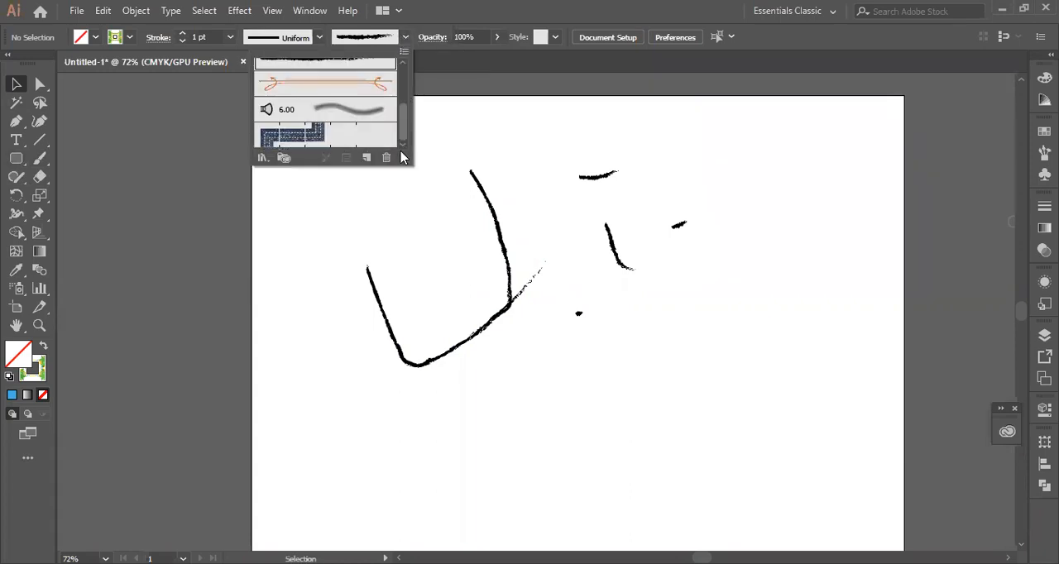
left_click_drag(403, 124, 407, 93)
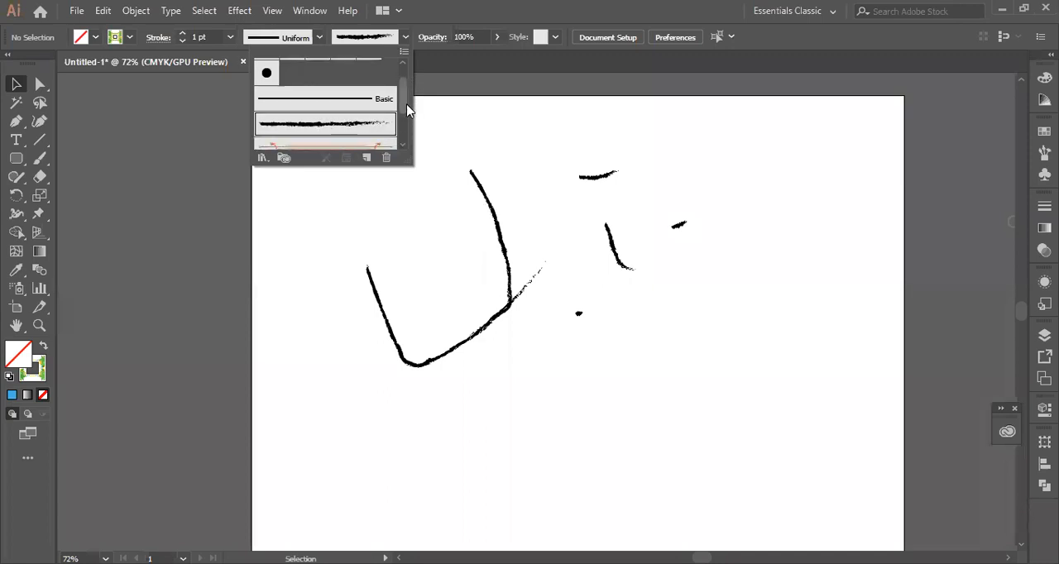
left_click_drag(404, 104, 403, 117)
left_click(351, 125)
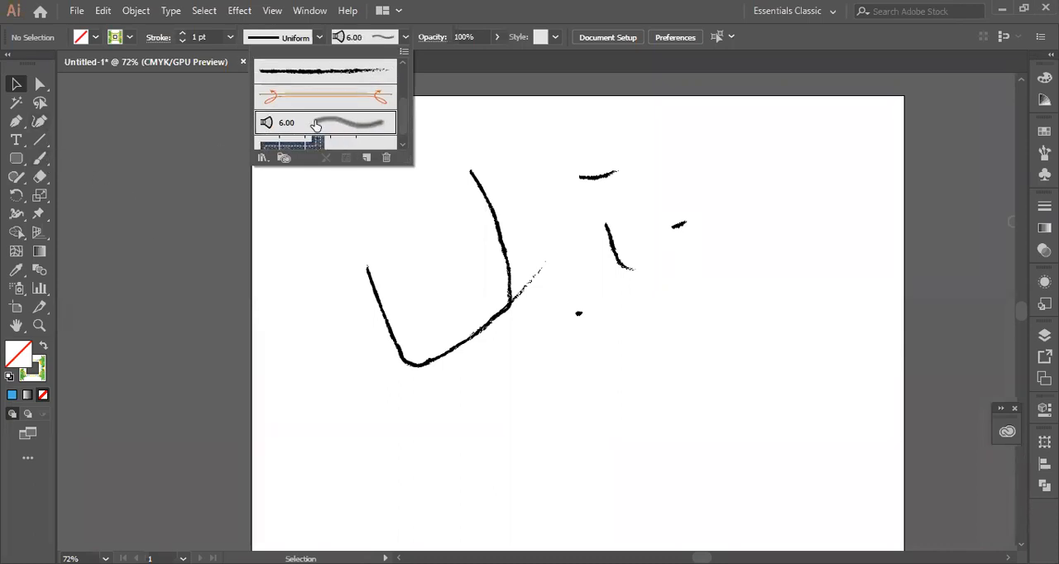
left_click(361, 168)
left_click(40, 159)
mouse_move(335, 168)
left_mouse_down()
mouse_move(352, 213)
mouse_move(388, 221)
mouse_move(416, 247)
mouse_move(421, 281)
left_mouse_up()
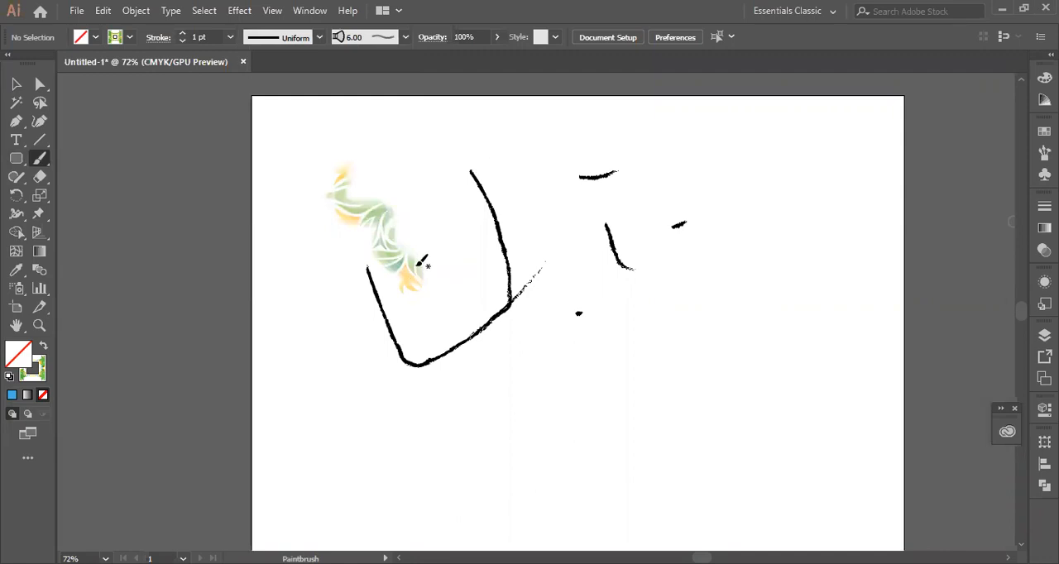
- Set the stroke to the blue gradient swatch and paint a short stroke between the foliage stroke and the black curve
left_click(130, 38)
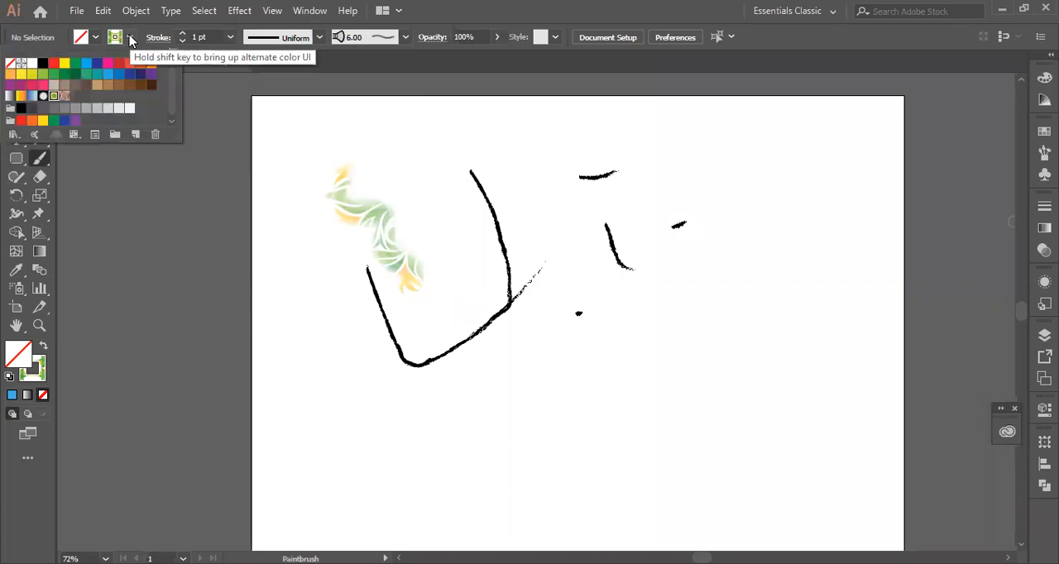
left_click(32, 97)
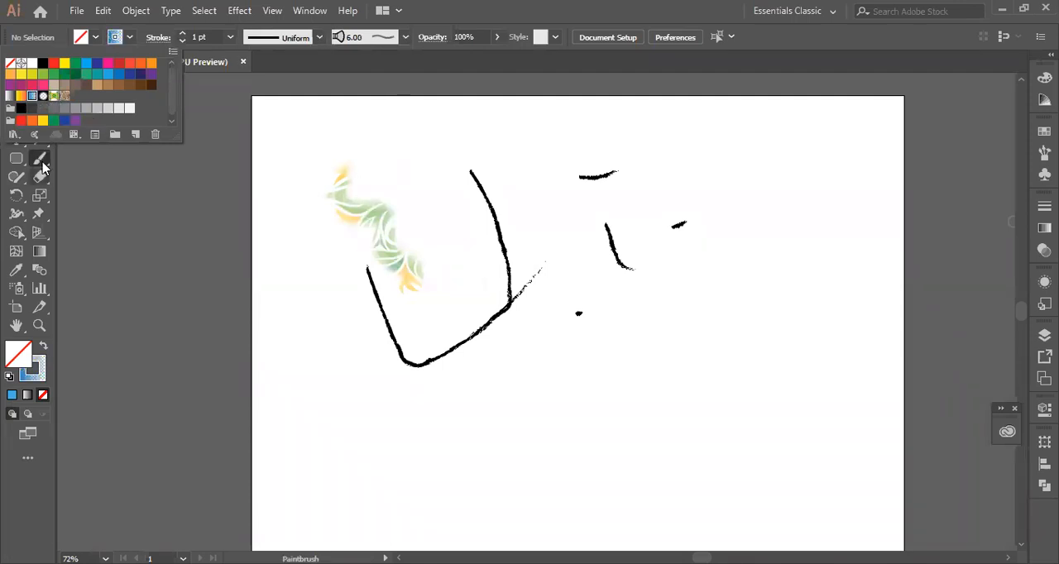
left_click_drag(412, 145, 463, 235)
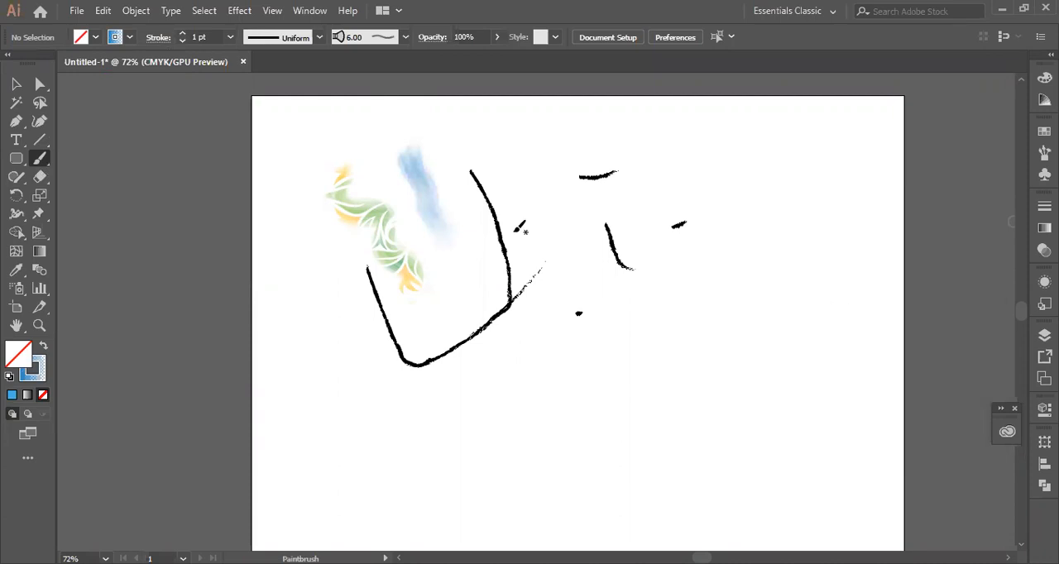
- Set the stroke to the yellow-orange gradient swatch and paint a curved downward stroke at the right of the artwork
left_click(129, 40)
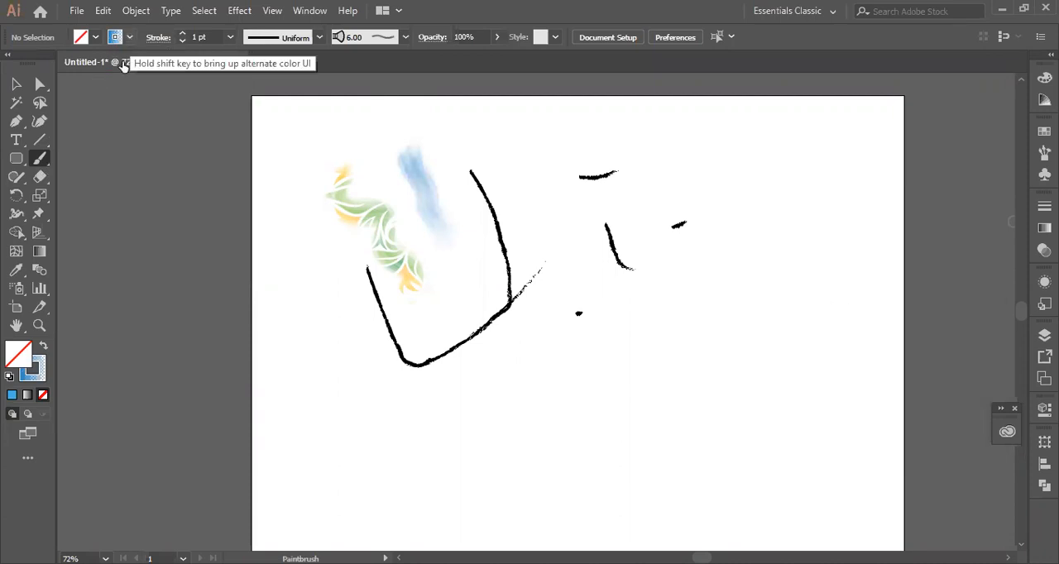
left_click(22, 96)
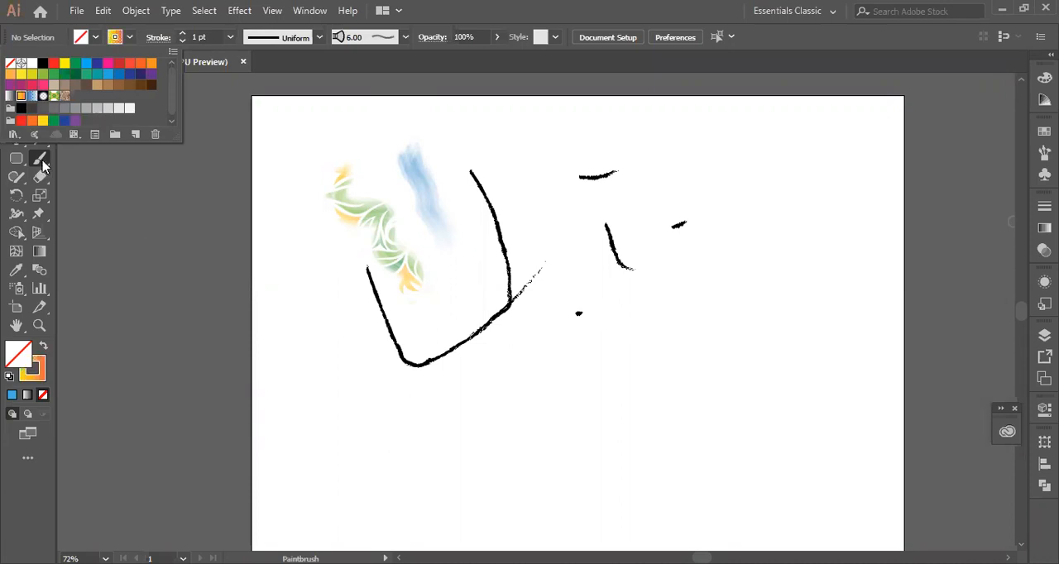
mouse_move(748, 208)
left_mouse_down()
mouse_move(748, 267)
mouse_move(699, 354)
left_mouse_up()
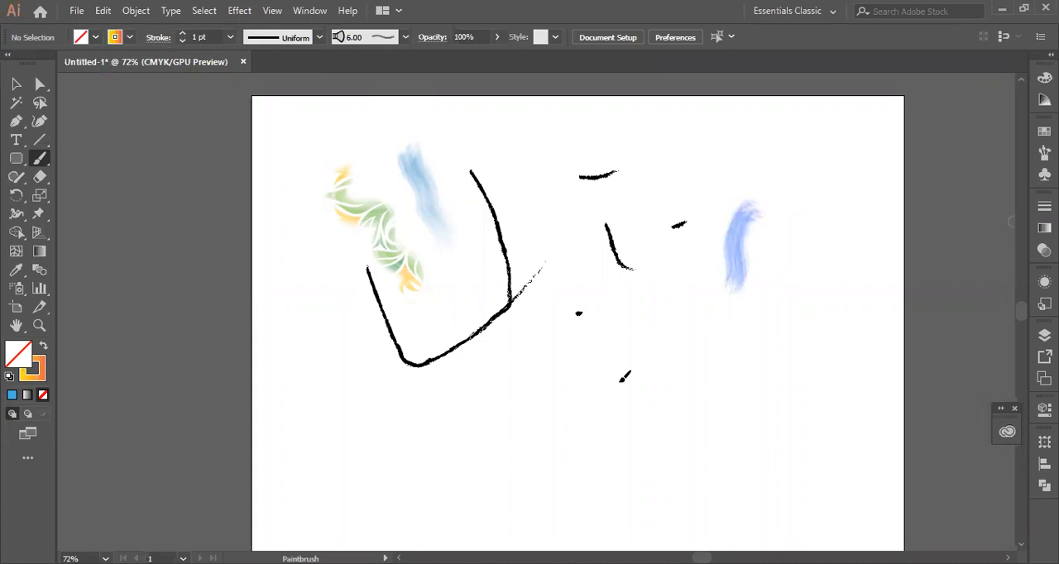
- Select the yellow-orange gradient stroke, enlarge it, and rotate it to run roughly horizontally across the artwork
left_click(18, 86)
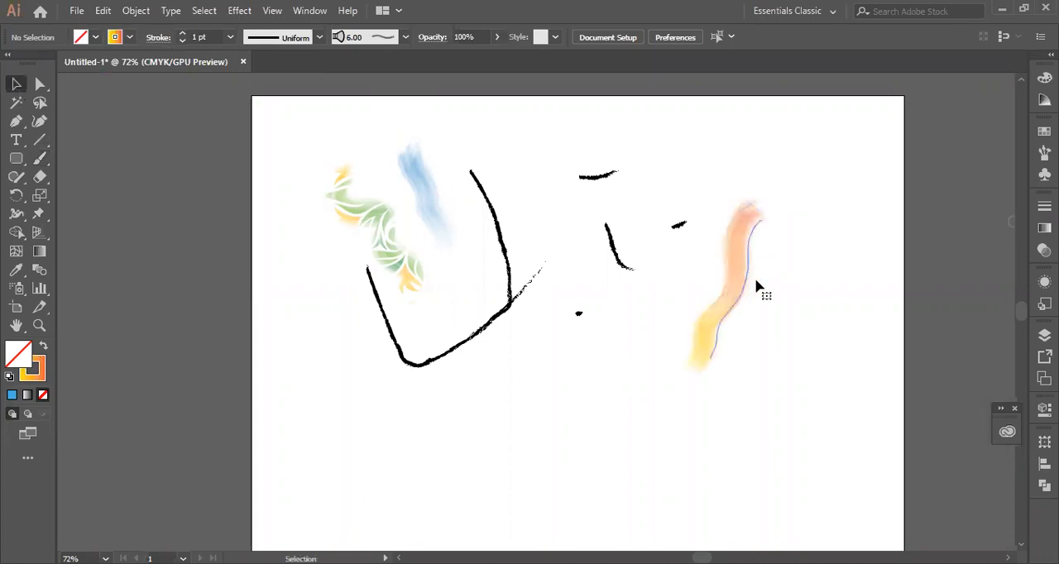
left_click(749, 242)
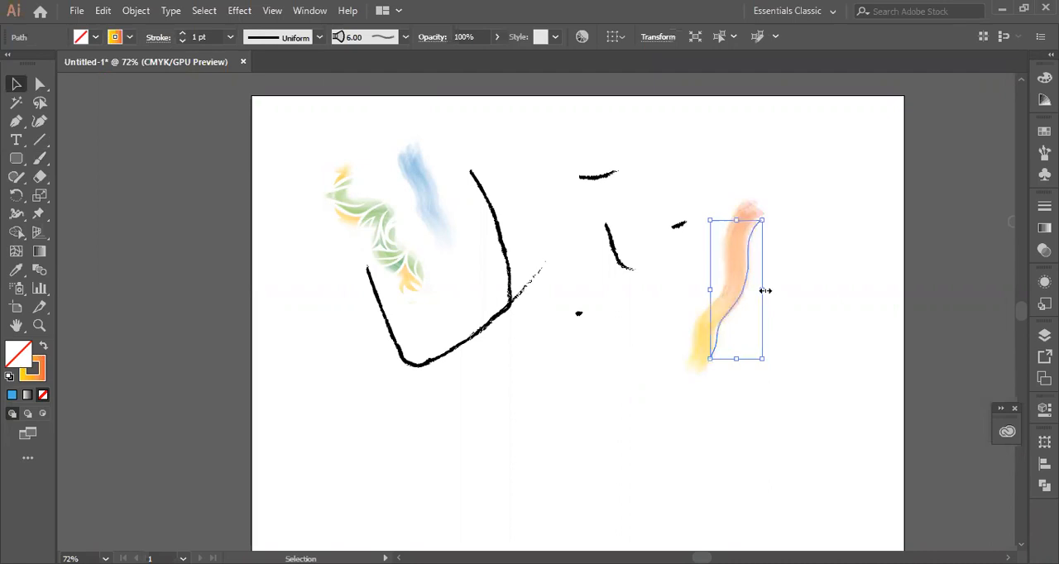
left_click_drag(762, 290, 843, 299)
mouse_move(787, 262)
left_mouse_down()
mouse_move(561, 324)
mouse_move(596, 158)
mouse_move(588, 154)
left_mouse_up()
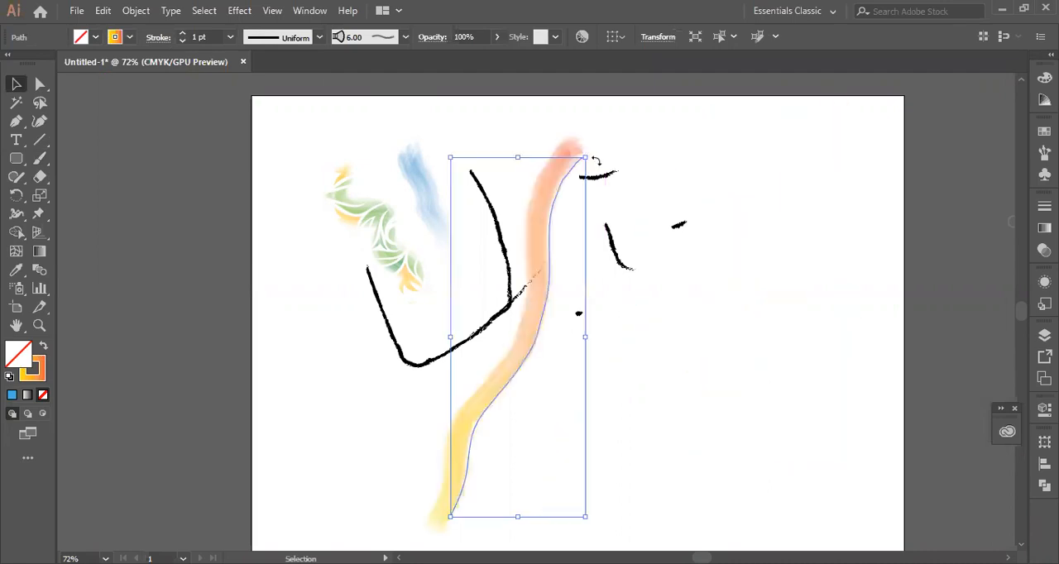
key("ctrl+z")
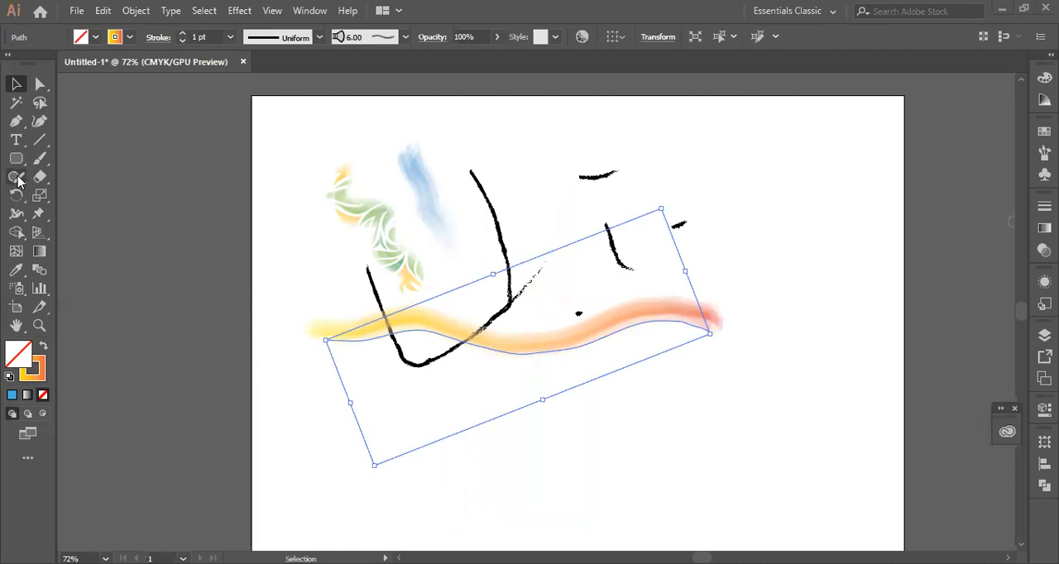
- Smooth the path of the long yellow-orange stroke with the Smooth tool and deselect it
left_click(117, 223)
left_click_drag(517, 357, 616, 347)
left_click_drag(322, 336, 383, 339)
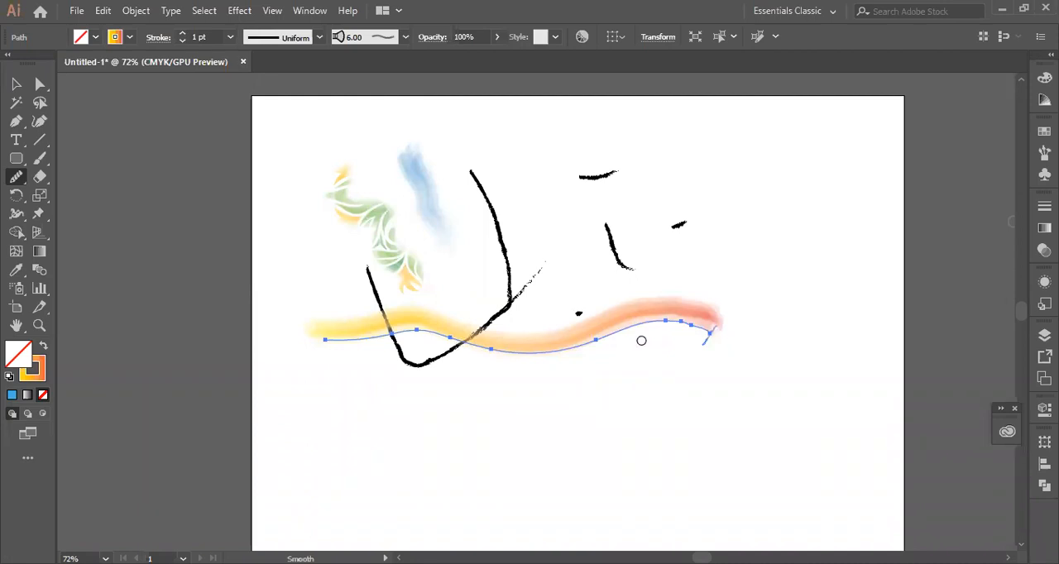
left_click_drag(547, 354, 466, 339)
left_click(16, 84)
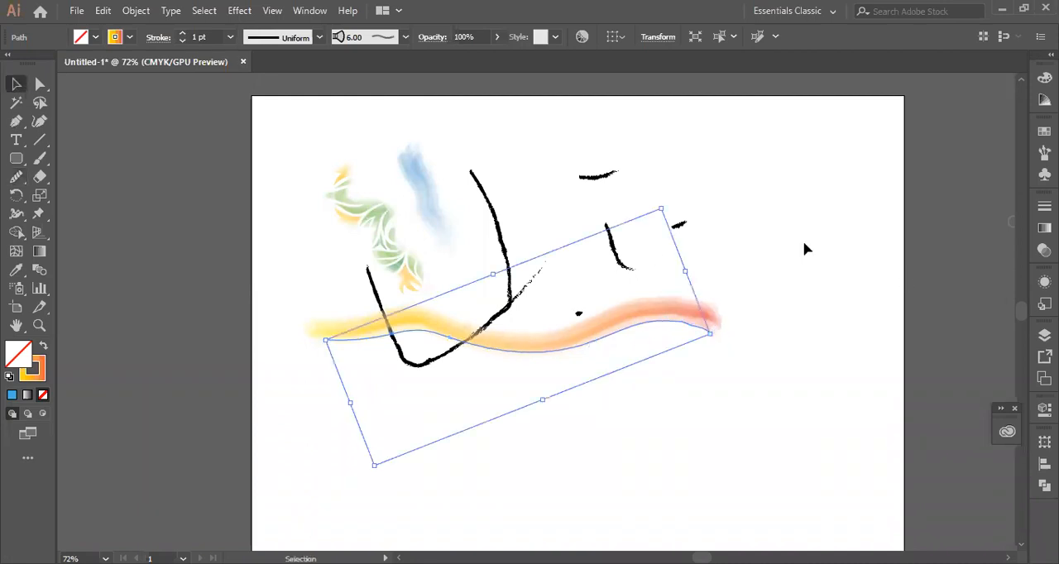
left_click(599, 339)
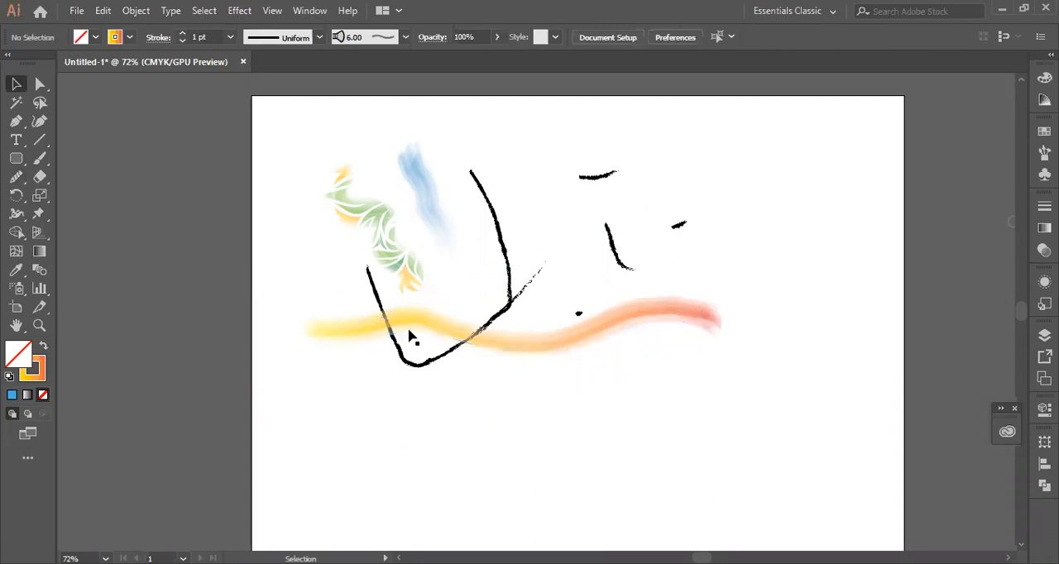
left_click(866, 228)
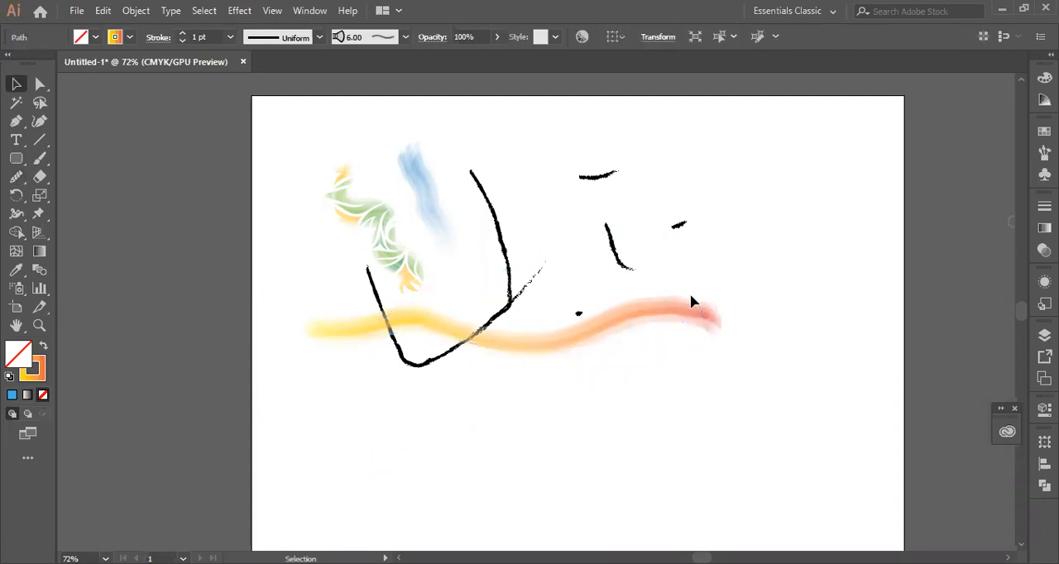
left_click(635, 305)
left_click(769, 260)
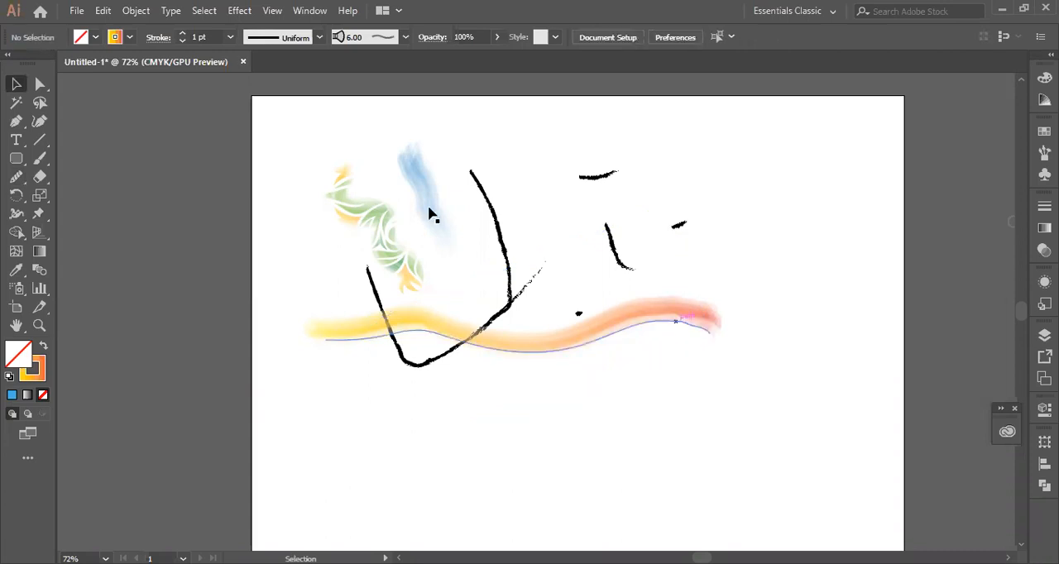
- Select all the practice strokes and delete them to clear the artboard
key("ctrl+a")
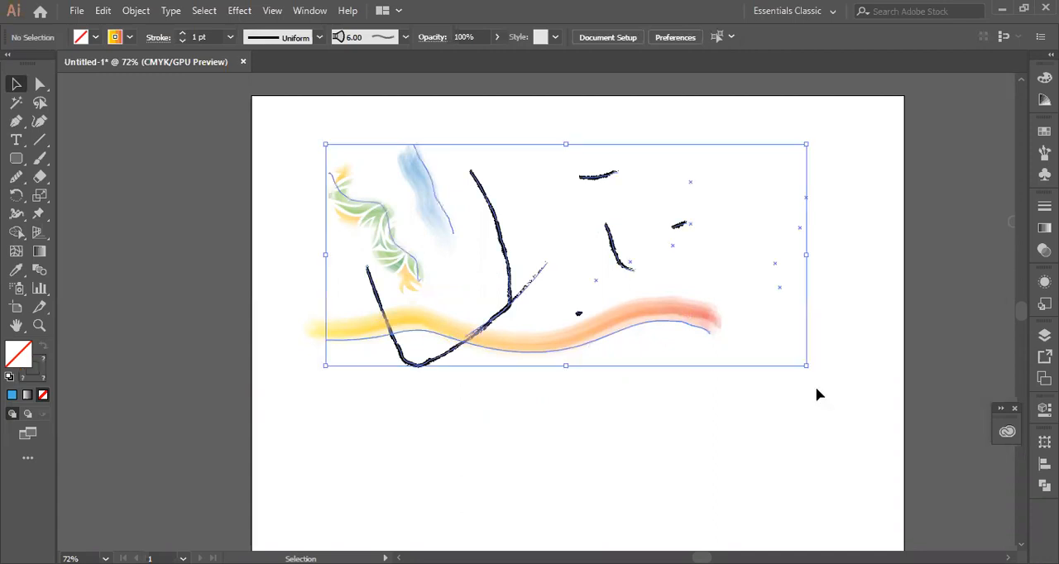
key("Delete")
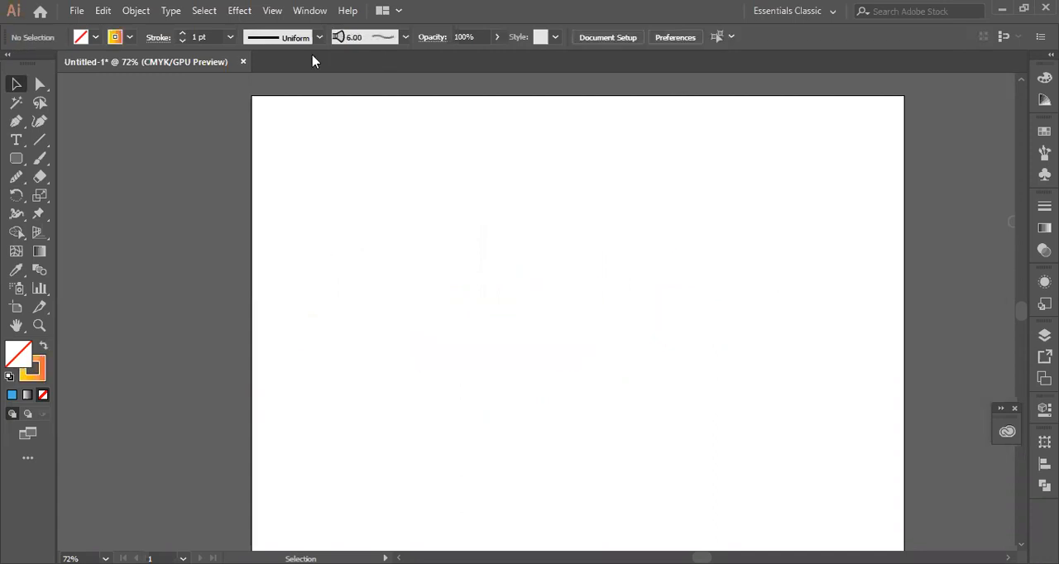
- With the Paintbrush active, display the full list of brushes and choose the 15 pt. Round brush
left_click(40, 158)
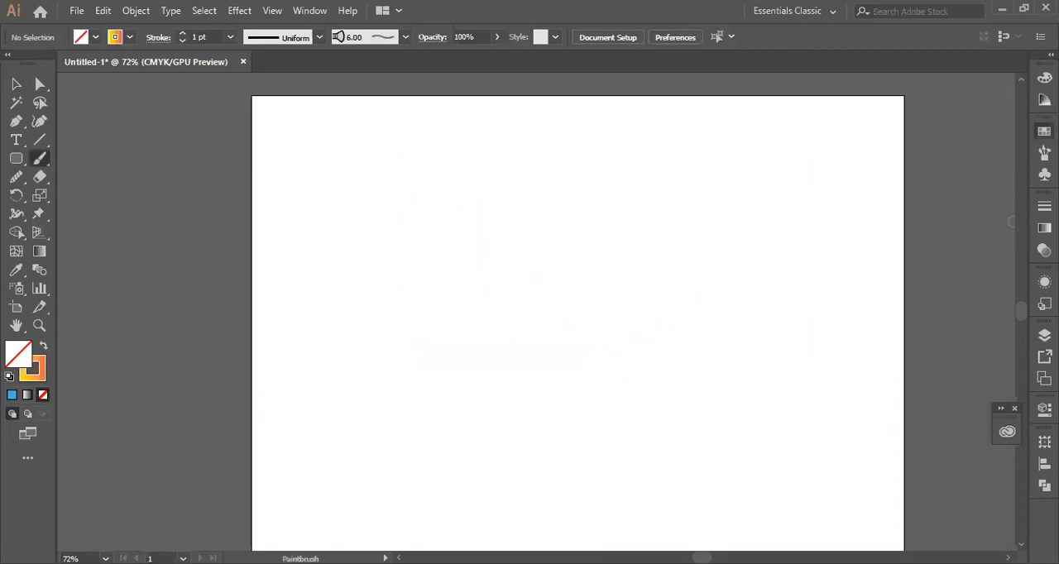
left_click(1044, 130)
left_click(911, 124)
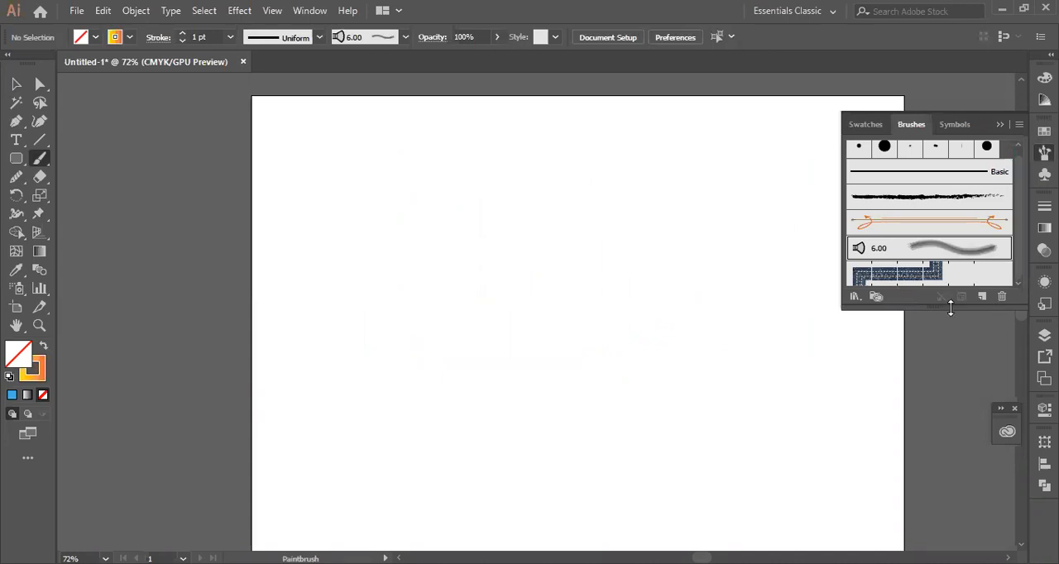
left_click_drag(950, 308, 952, 411)
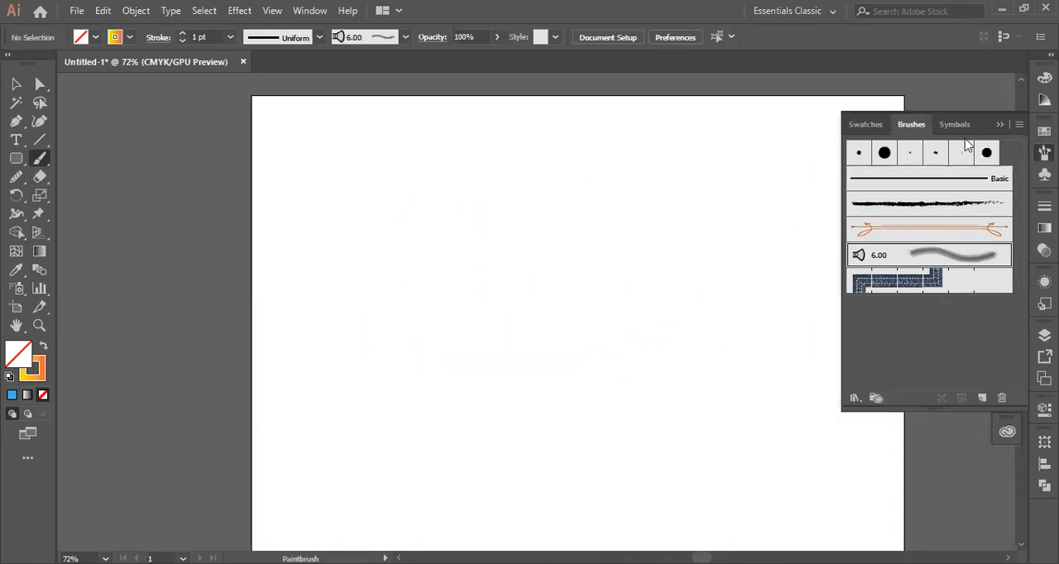
left_click(858, 155)
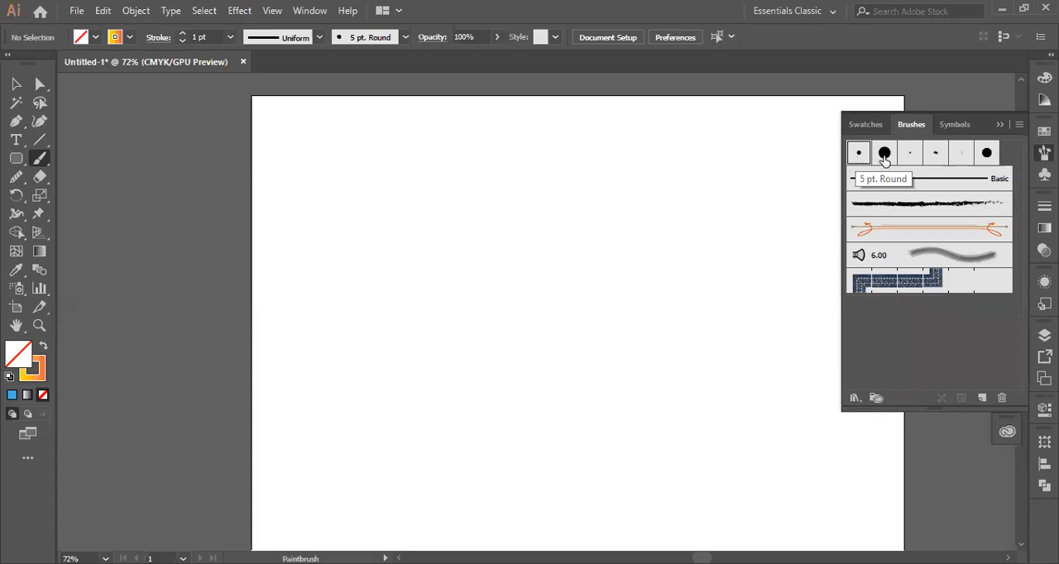
left_click(884, 157)
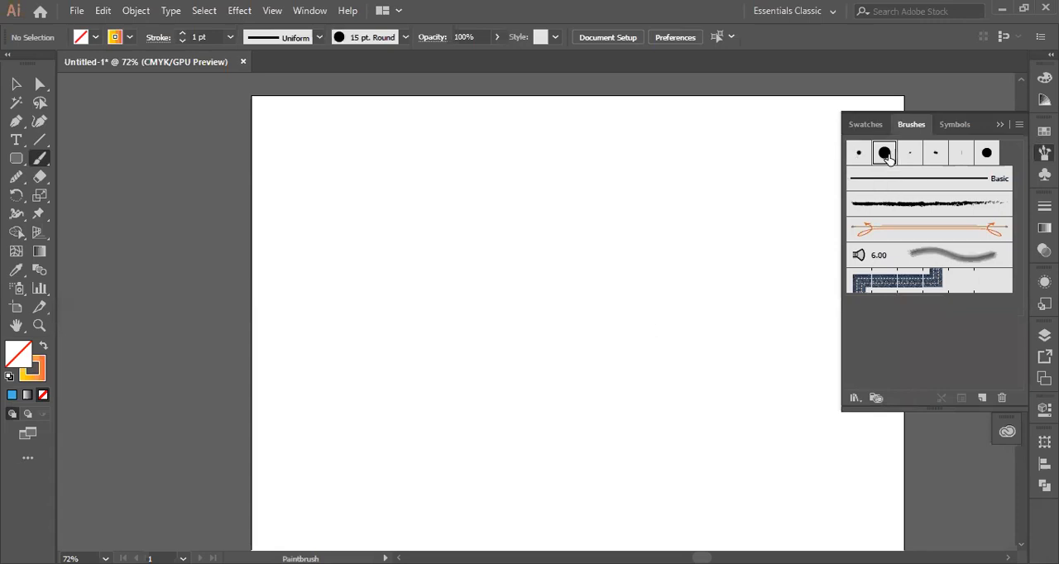
- Switch to the 5 pt. Oval brush and paint a stepped gradient stroke from the artboard's upper left toward its centre
left_click(405, 37)
left_click(406, 119)
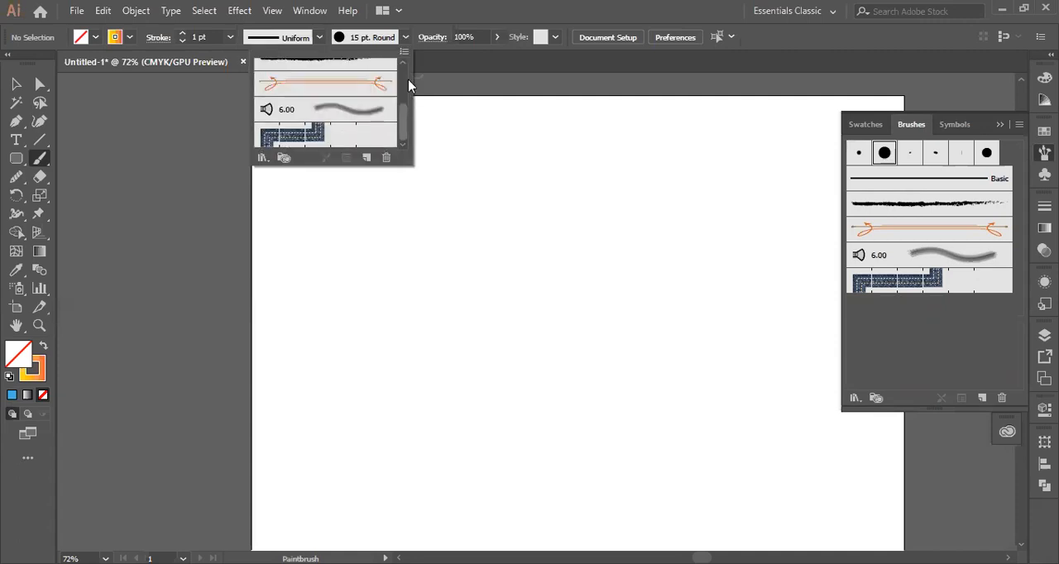
left_click(404, 83)
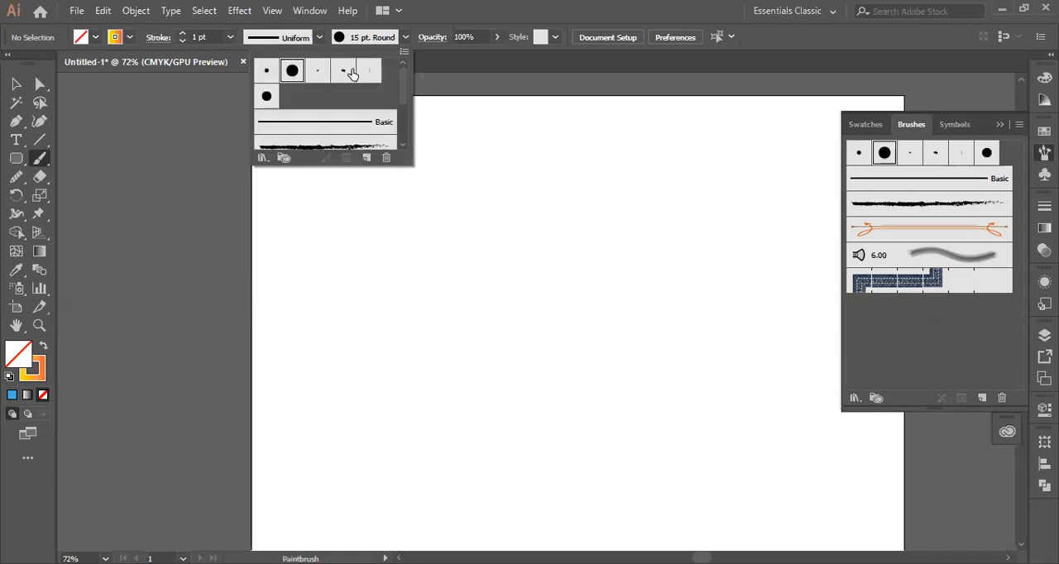
left_click(343, 73)
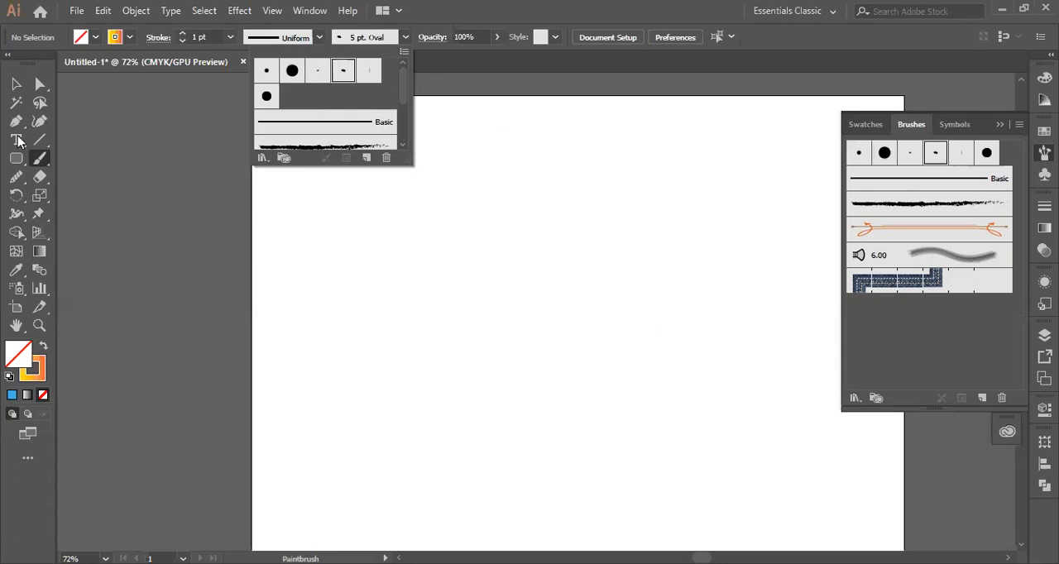
mouse_move(341, 191)
left_mouse_down()
mouse_move(451, 295)
mouse_move(532, 303)
left_mouse_up()
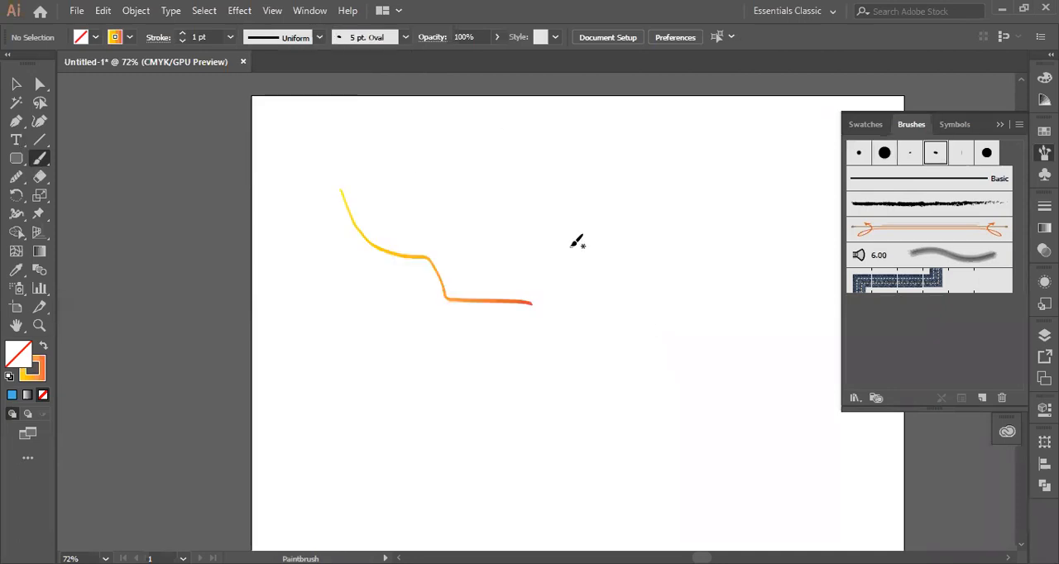
- Set the stroke to the brown pattern swatch and paint a long wavy diagonal stroke to the right of the gradient one
left_click(130, 39)
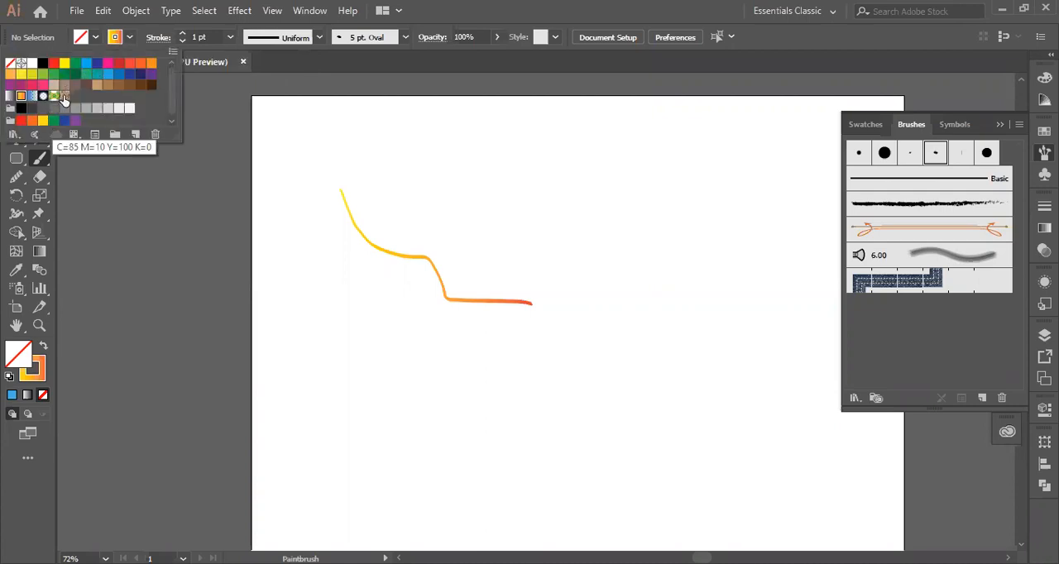
left_click(64, 97)
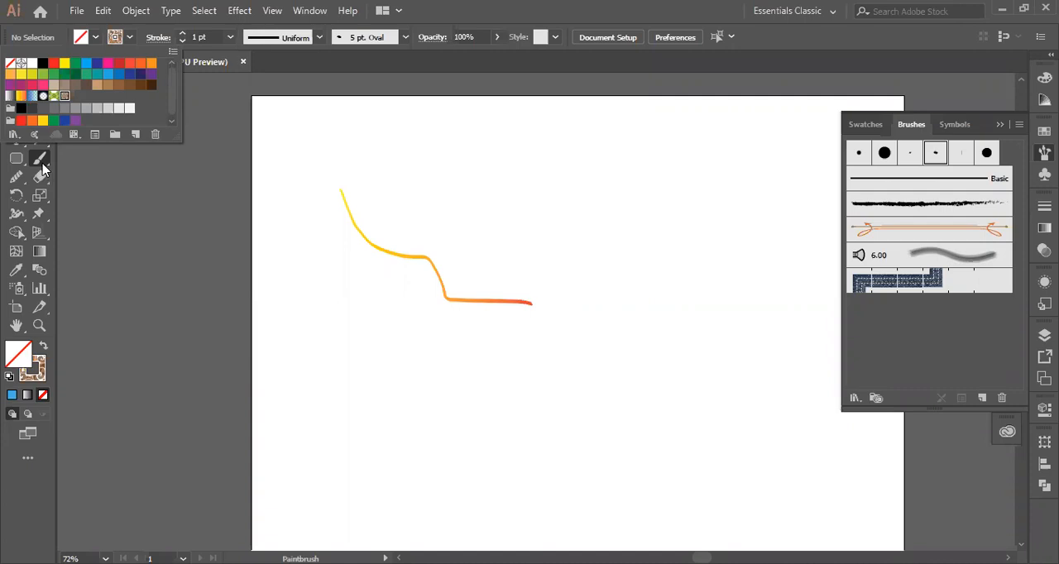
mouse_move(456, 157)
left_mouse_down()
mouse_move(597, 242)
mouse_move(681, 333)
mouse_move(666, 348)
left_mouse_up()
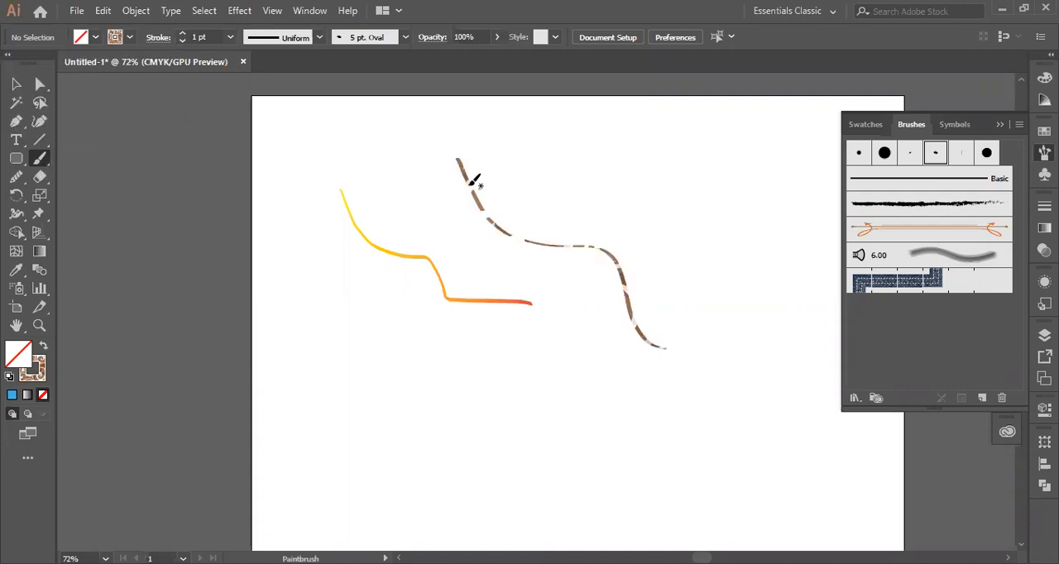
left_click(129, 38)
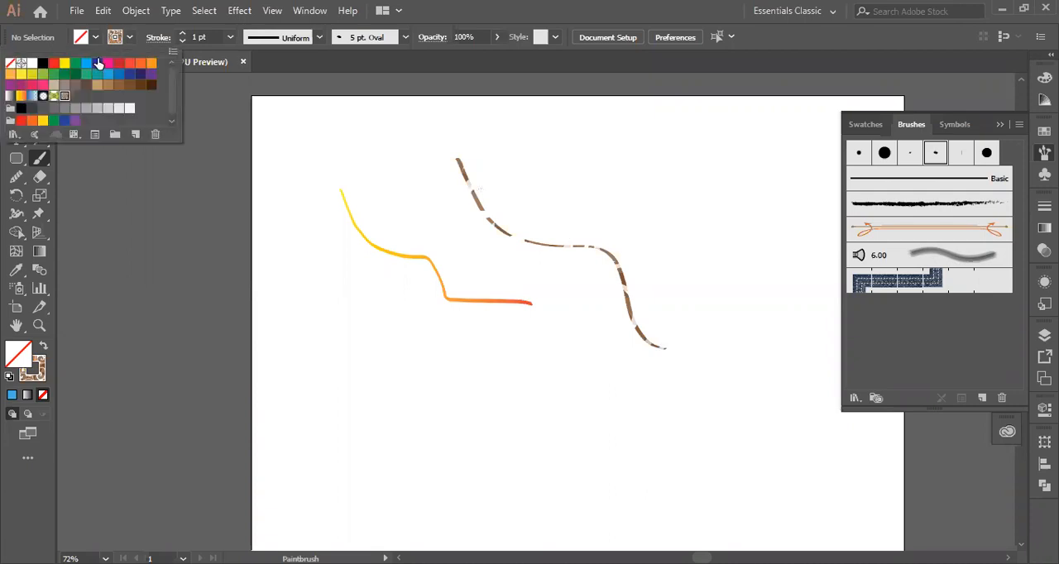
left_click(830, 191)
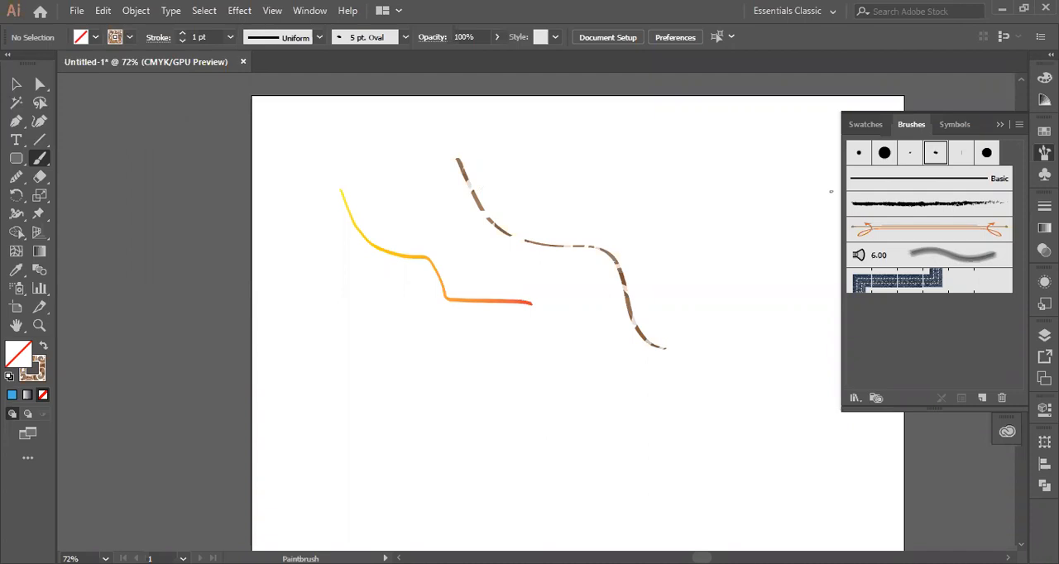
- Draw a rounded rectangle below the gradient stroke with a pink #e5658a outline and a dusty pink #c697a4 fill
left_click(15, 158)
left_click_drag(340, 375, 521, 453)
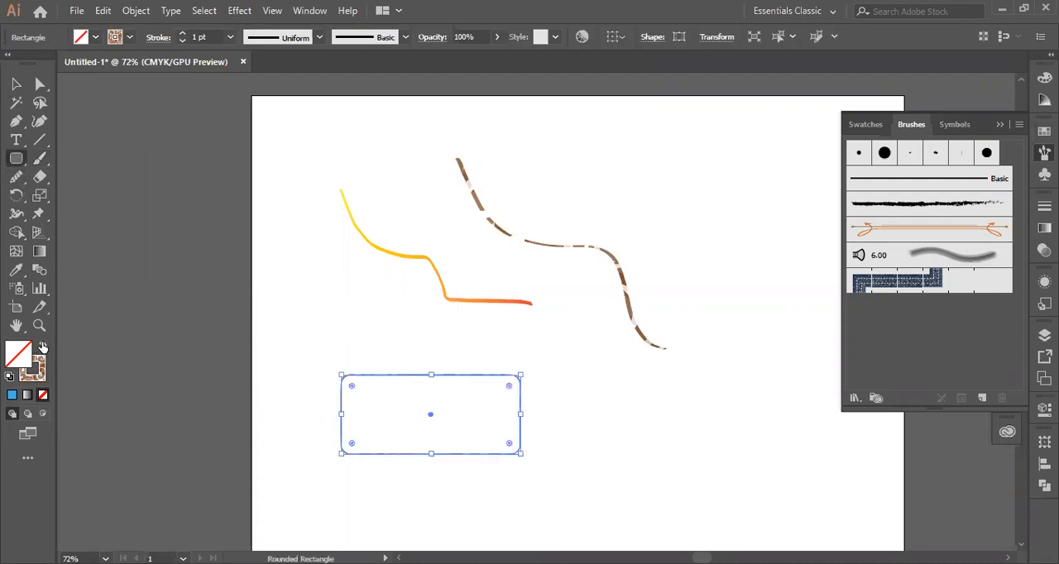
left_click(38, 363)
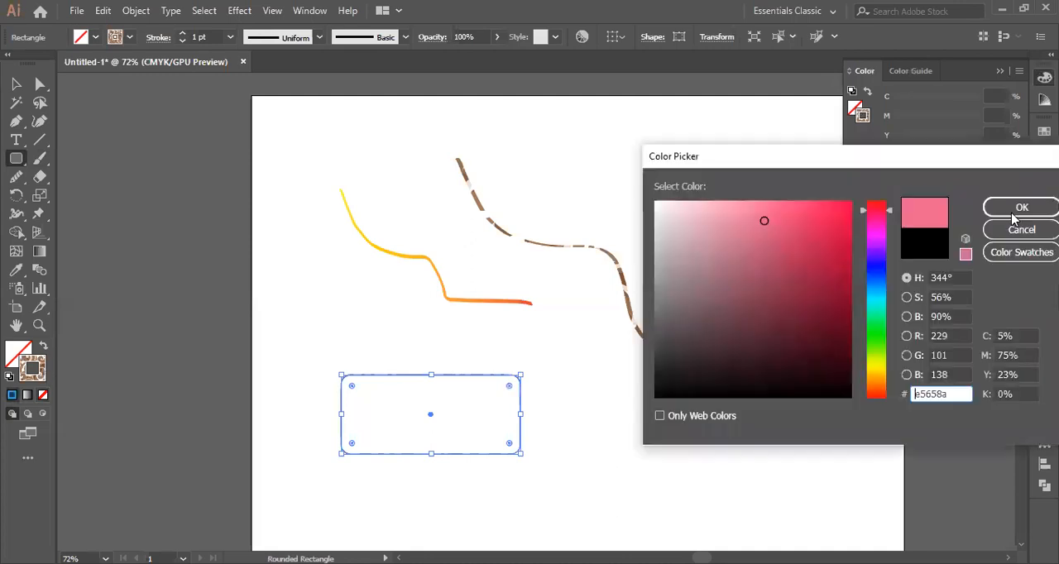
key("Return")
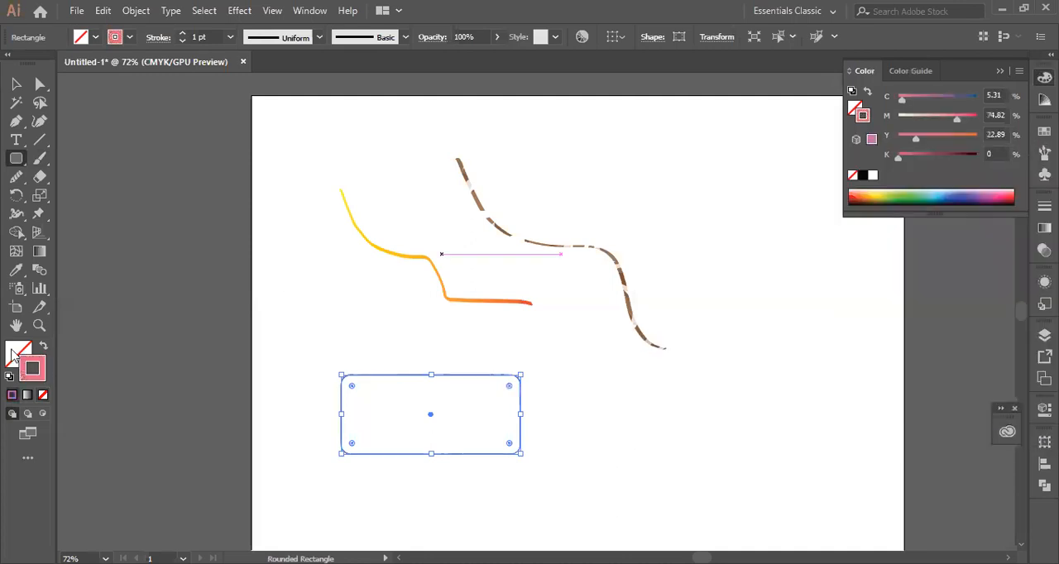
double_click(15, 354)
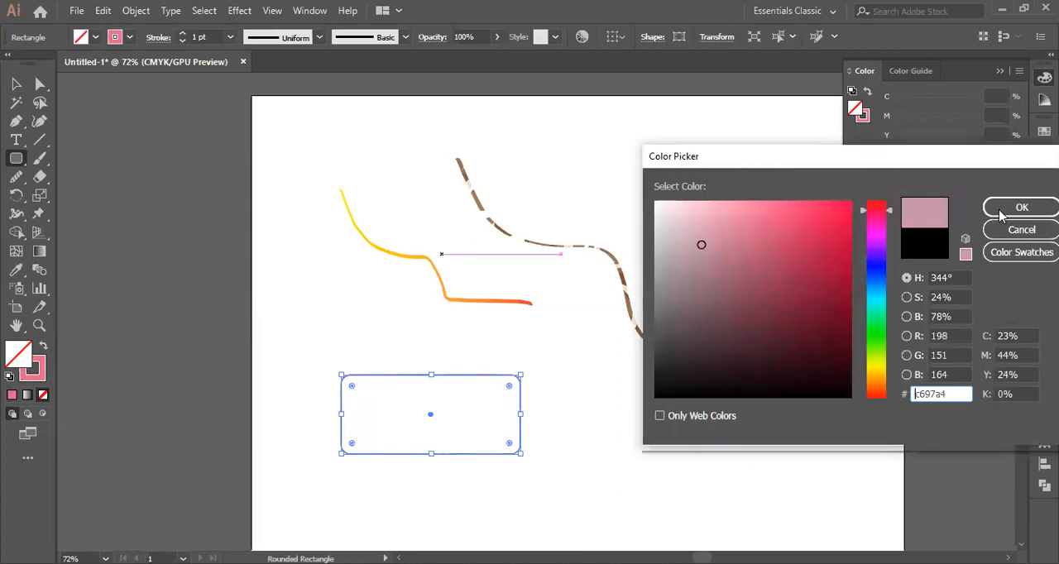
key("Return")
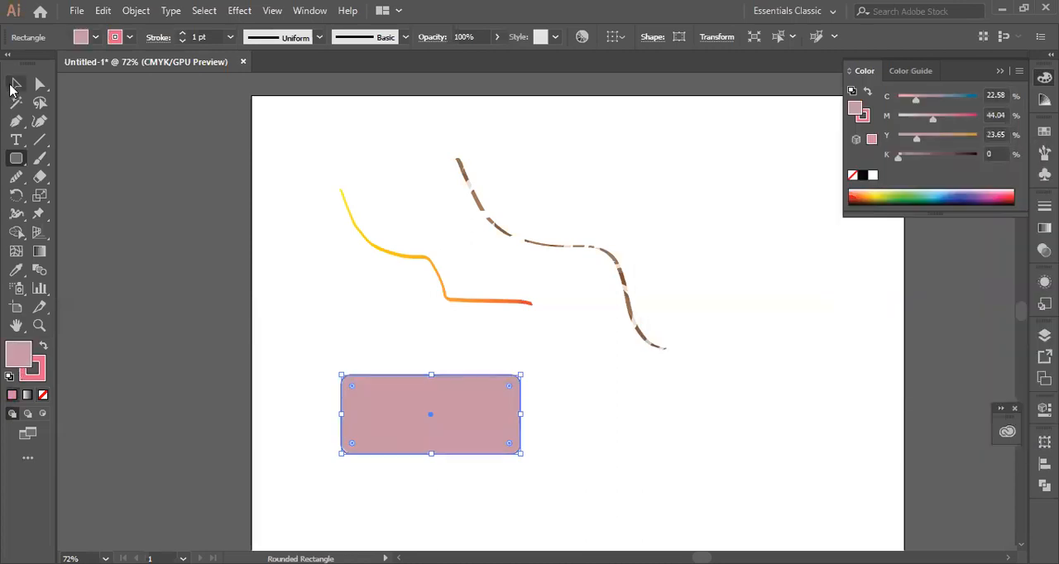
- Replace the rectangle's fill with a linear gradient running from a red first stop to a dark green last stop
key("v")
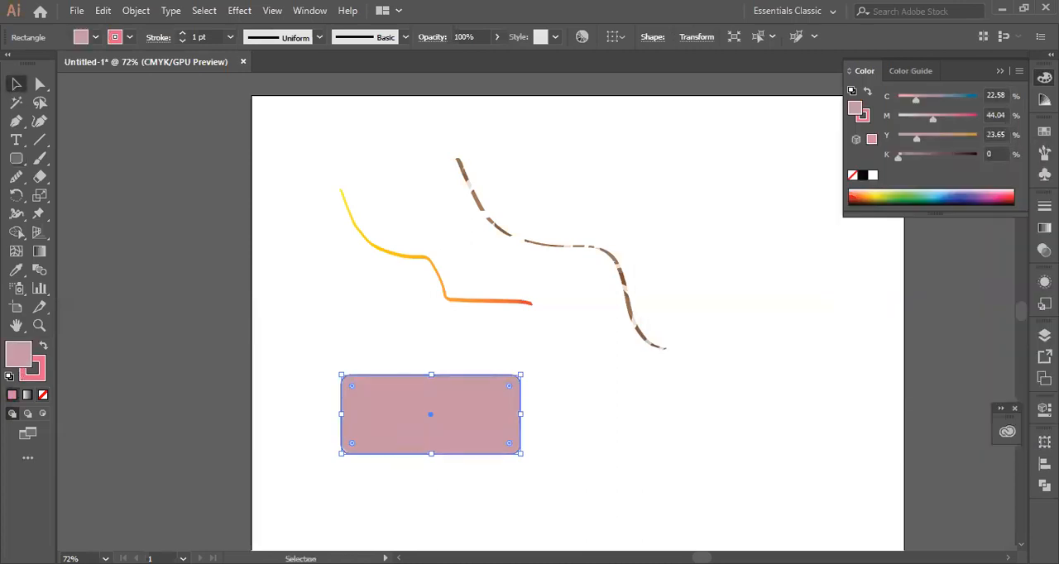
key("ctrl+F9")
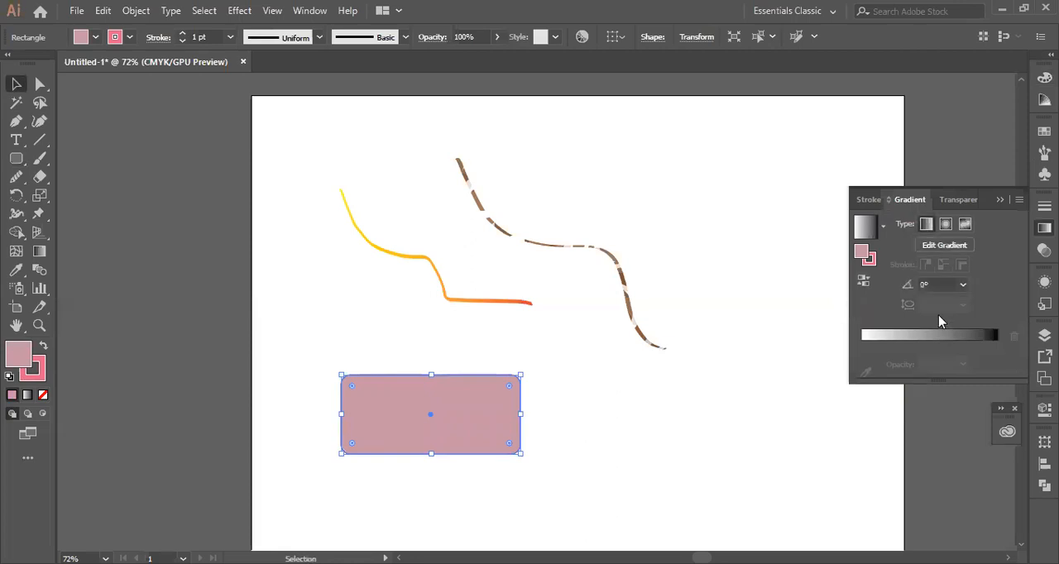
left_click(938, 316)
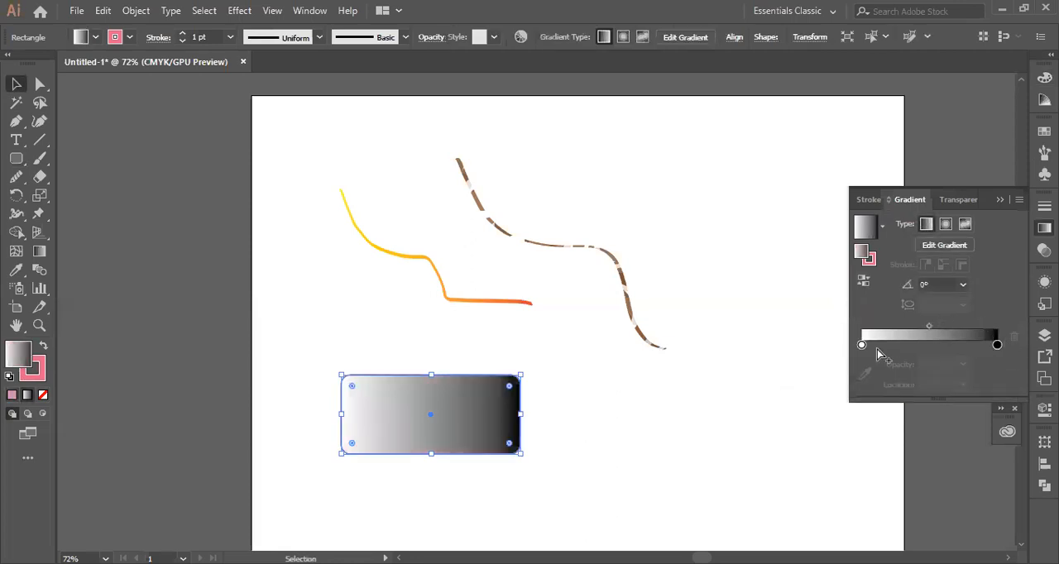
left_click(862, 346)
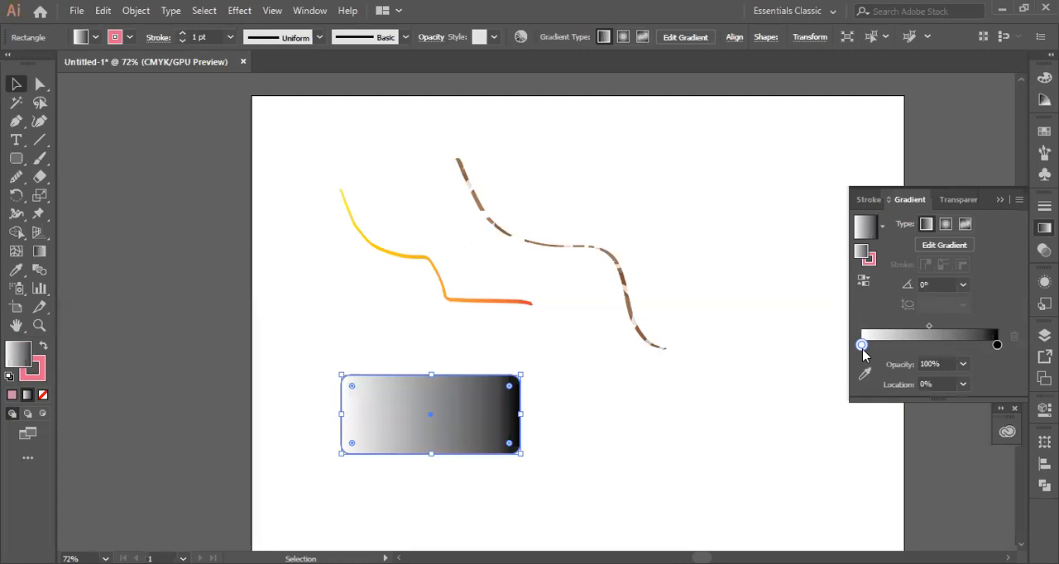
left_click(840, 394)
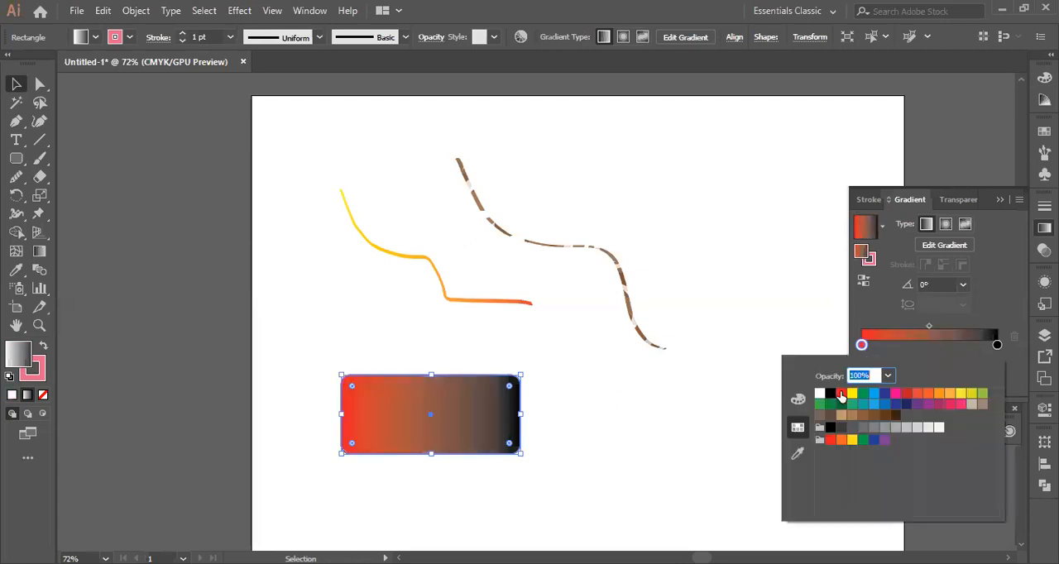
left_click(997, 344)
left_click(997, 344)
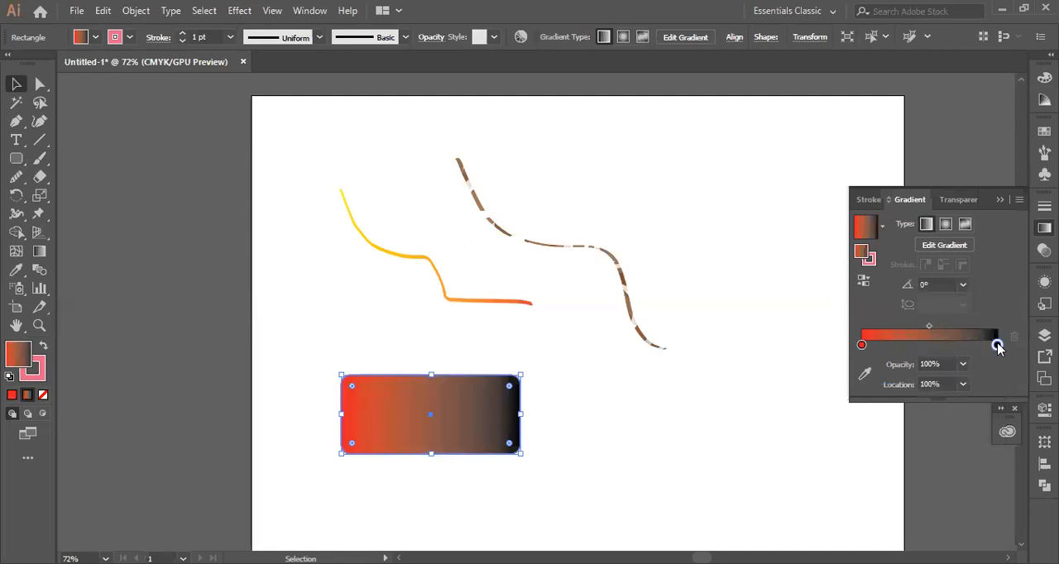
left_click(841, 406)
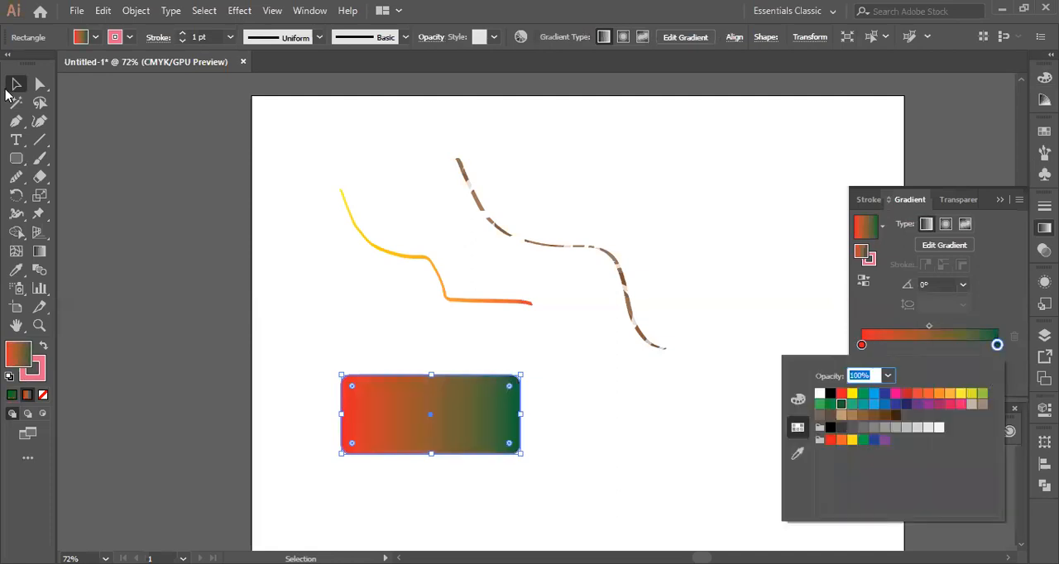
left_click(292, 143)
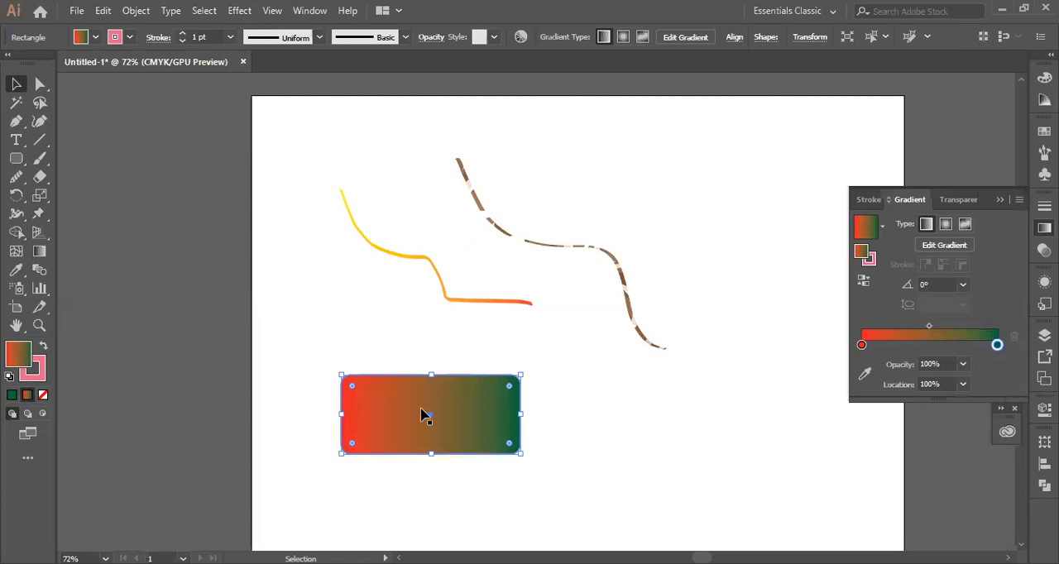
left_click(421, 416)
left_click(1044, 229)
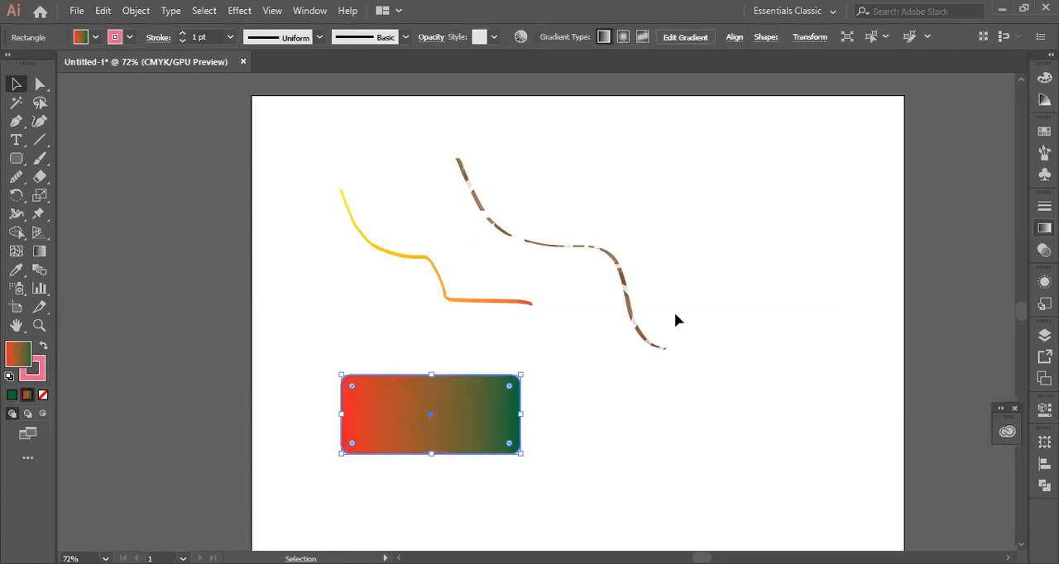
- With the Gradient tool, try several directions, ending on a diagonal from inside the rectangle's upper left to beyond its lower-right corner
key("g")
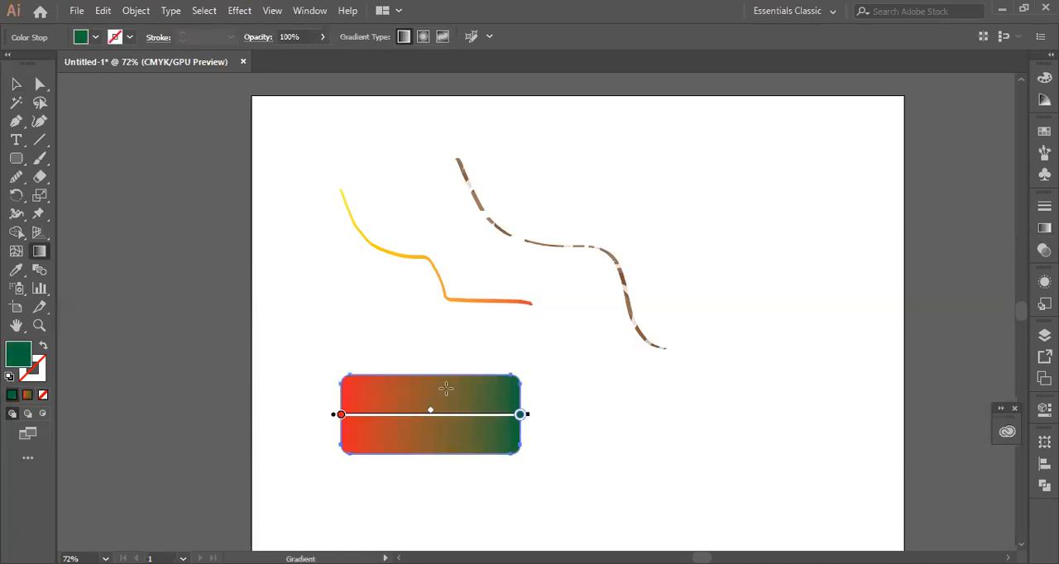
left_click_drag(321, 354, 522, 467)
left_click_drag(416, 333, 437, 478)
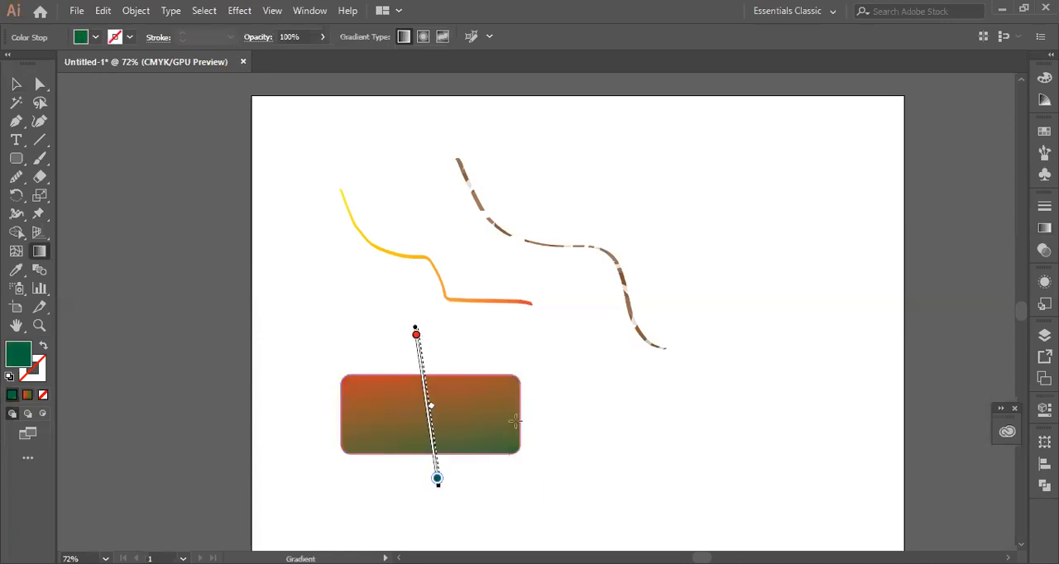
left_click_drag(300, 407, 572, 420)
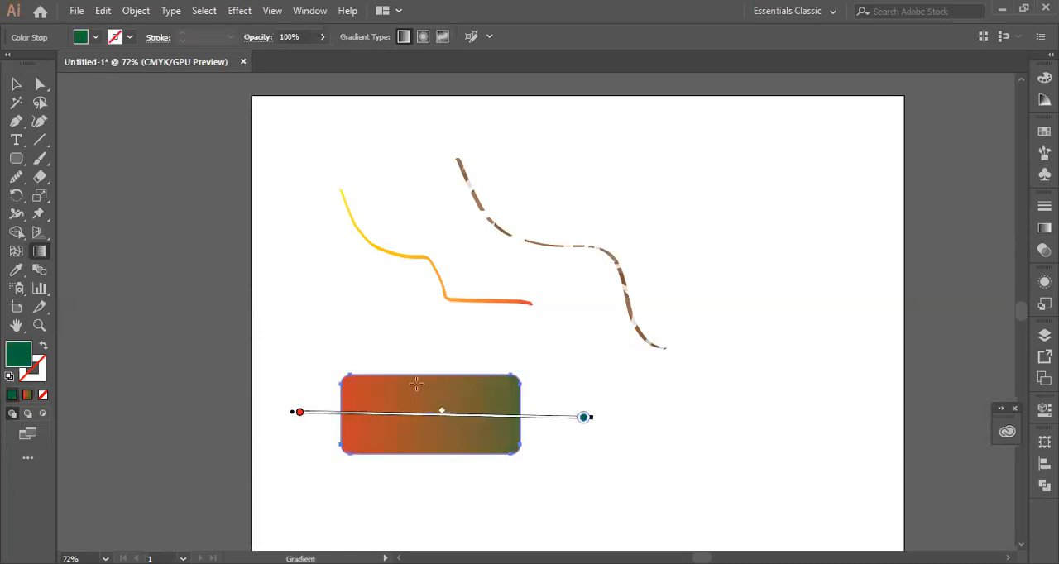
left_click_drag(385, 369, 536, 456)
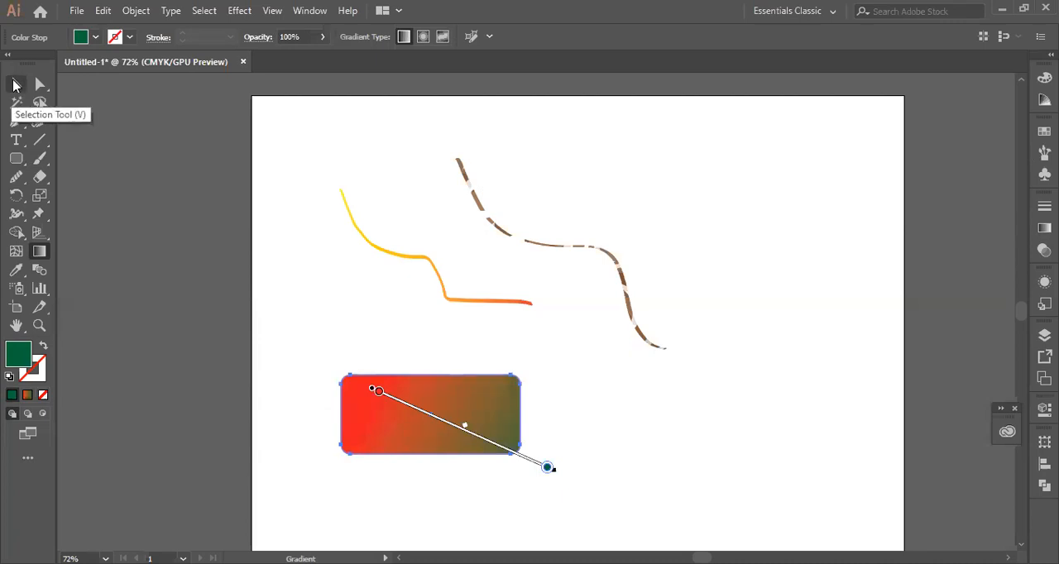
left_click(13, 83)
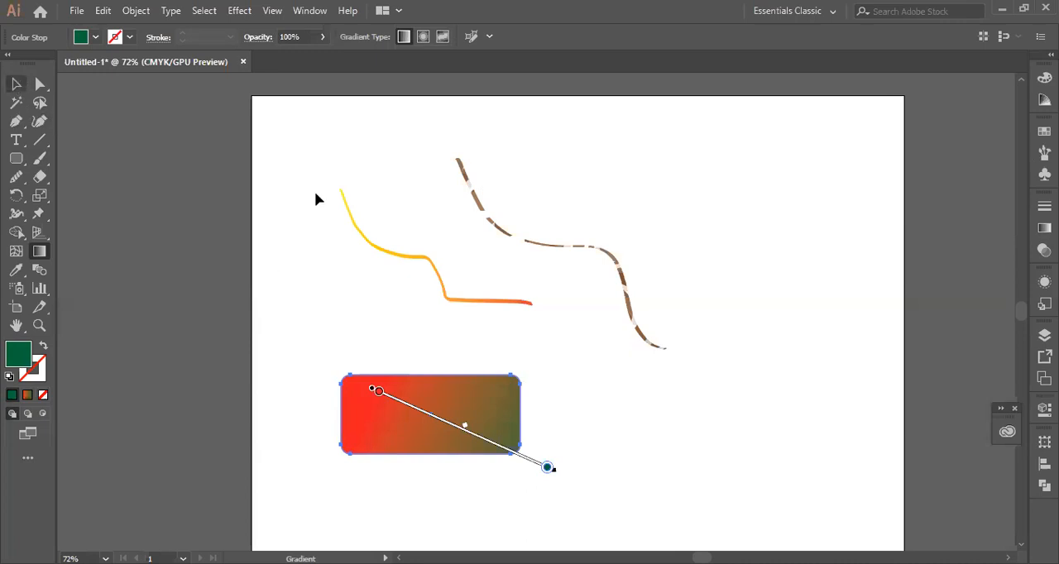
- Examine the rectangle's gradient angle, colour stops and on-object gradient line
left_click(316, 220)
left_click(469, 428)
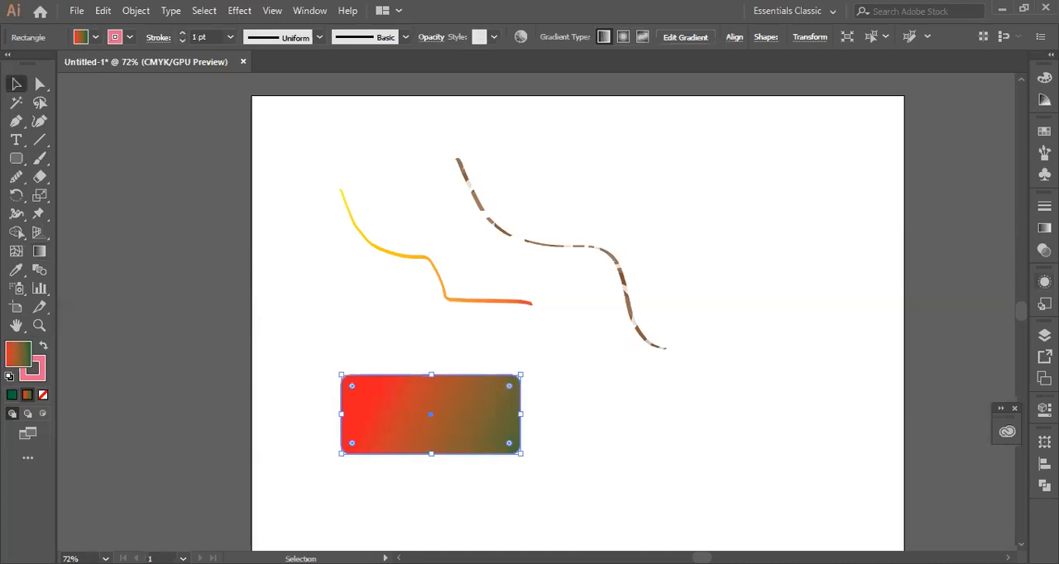
key("ctrl+F9")
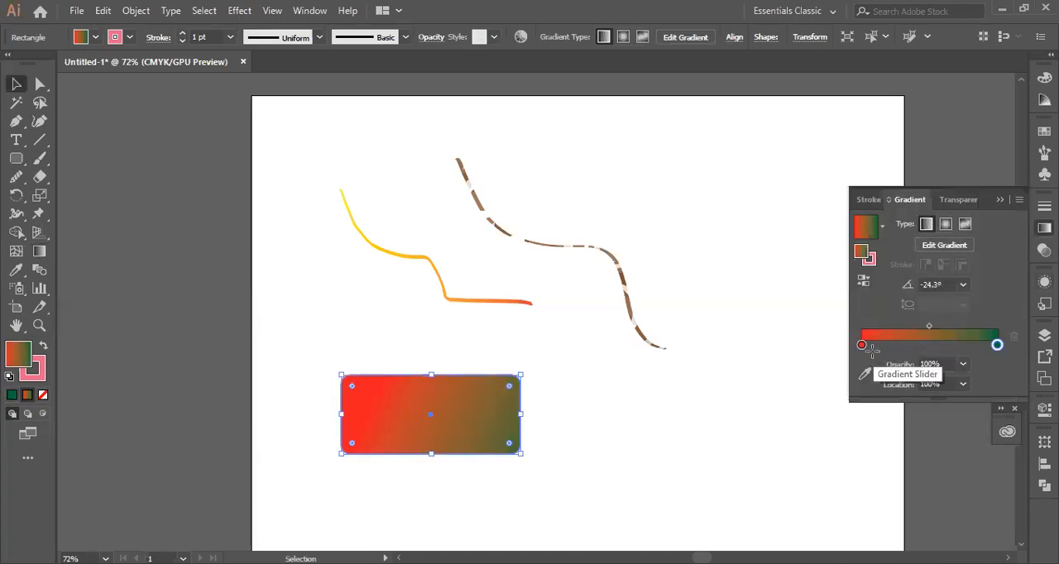
key("g")
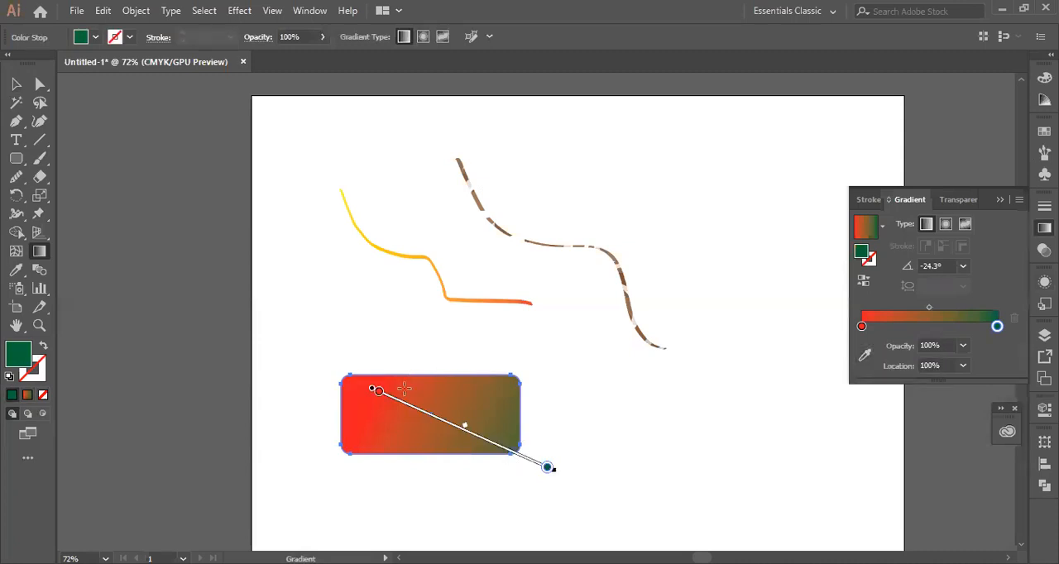
left_click(13, 83)
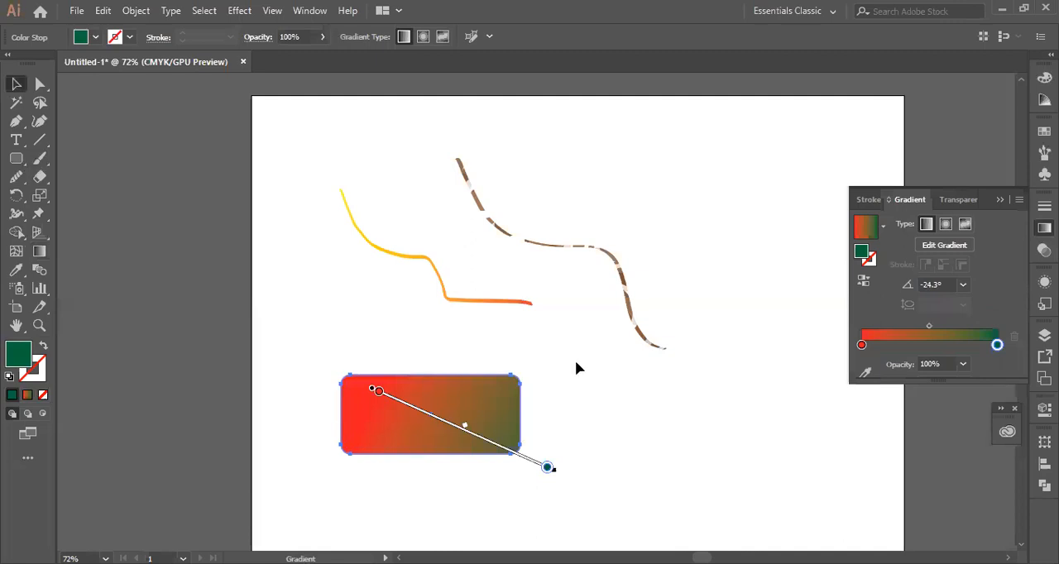
left_click(430, 424)
left_click(522, 381)
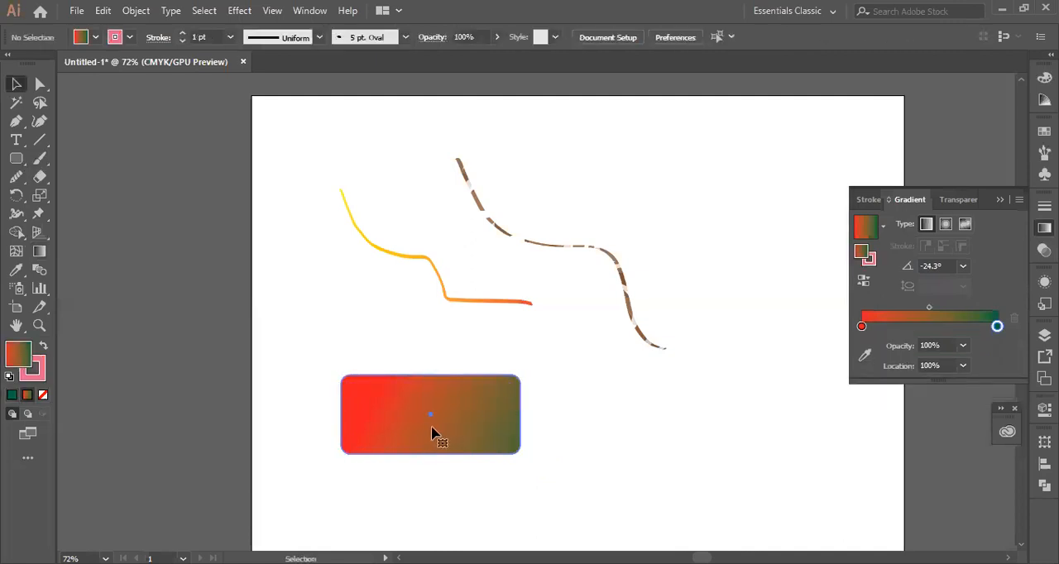
- Save the selected rectangle's pink stroke colour as a new global CMYK process swatch with Add to my Library enabled
left_click(420, 430)
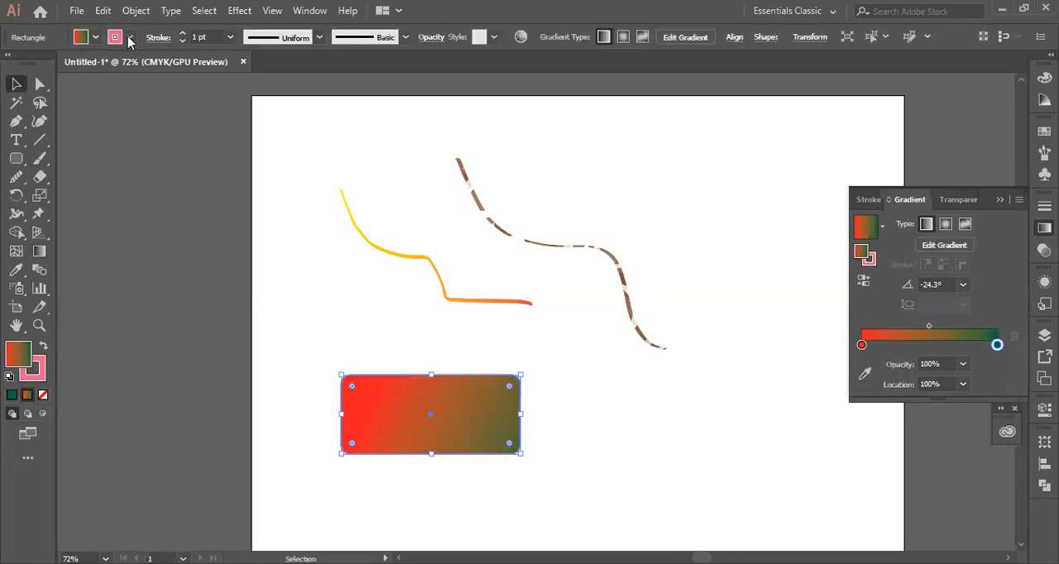
left_click(95, 38)
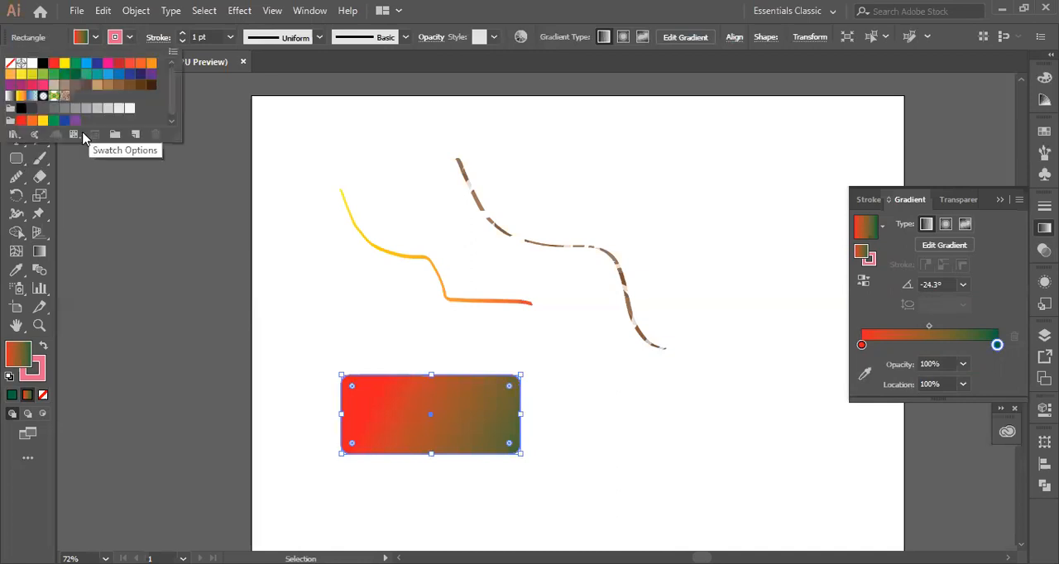
left_click(137, 135)
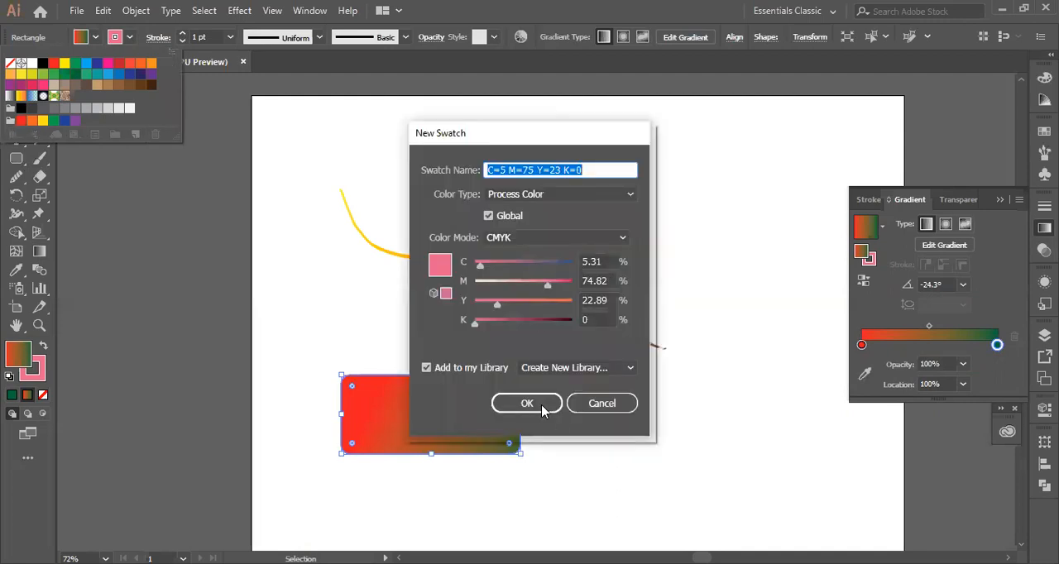
left_click(543, 411)
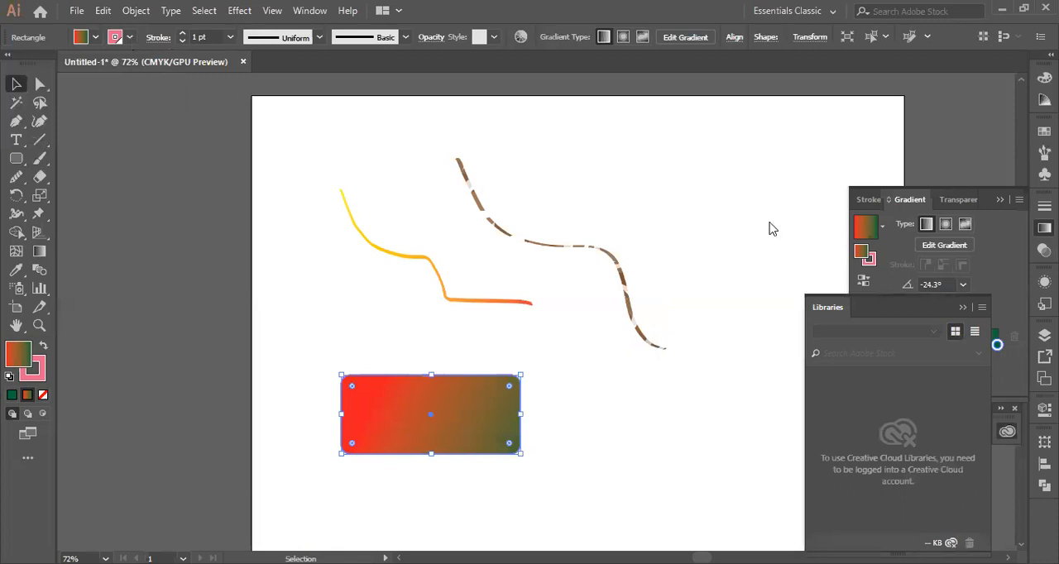
- Check the stroke swatches, put away the Gradient and Libraries panels, and move the rectangle straight up over the gradient stroke's lower end
left_click(129, 38)
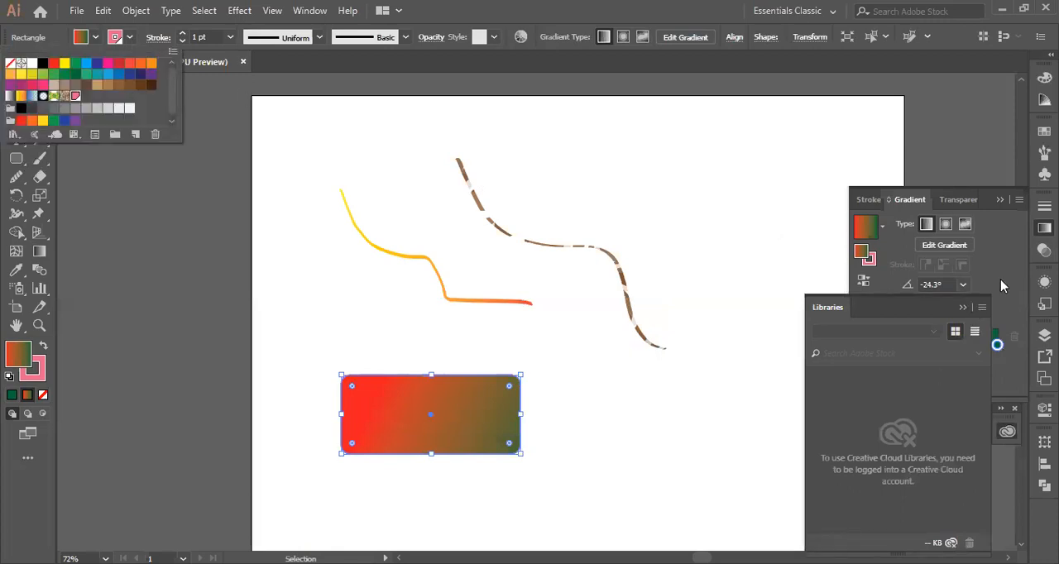
left_click(1000, 199)
left_click(963, 309)
left_click_drag(397, 425, 397, 340)
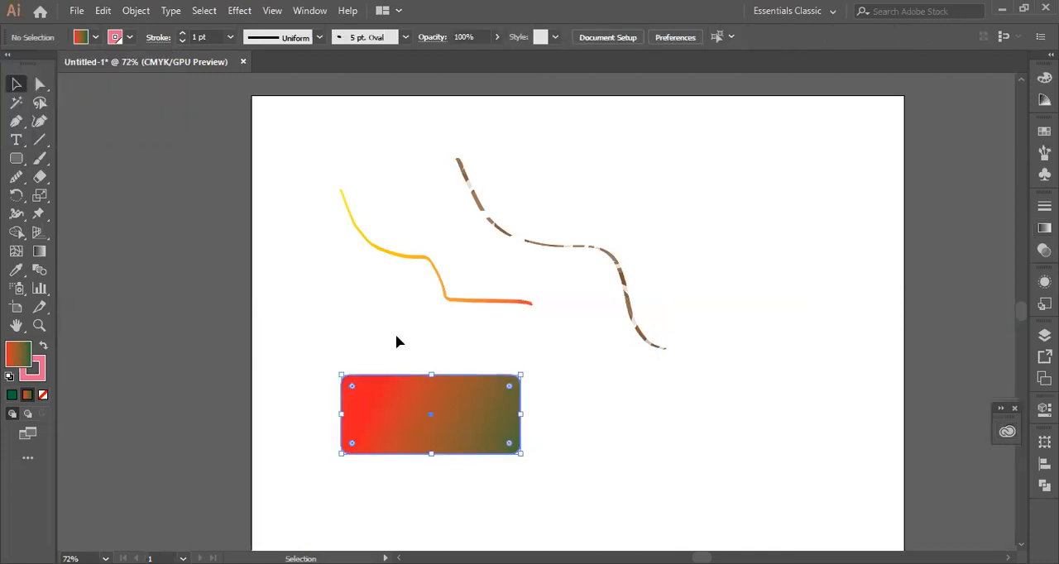
- Try swapping the rectangle's fill and stroke and removing its fill or outline colour, undoing each change
left_click(43, 346)
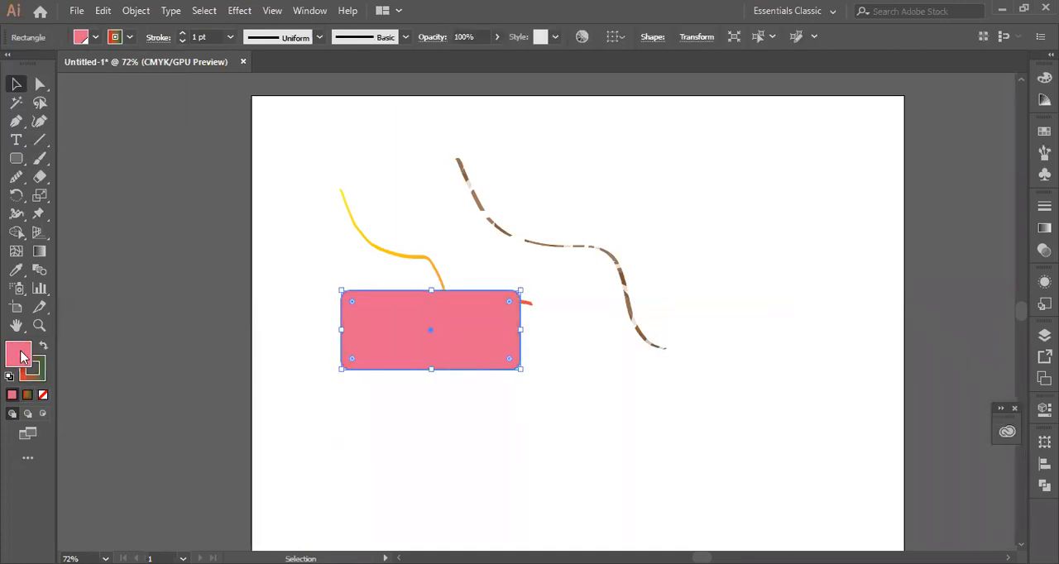
left_click(44, 395)
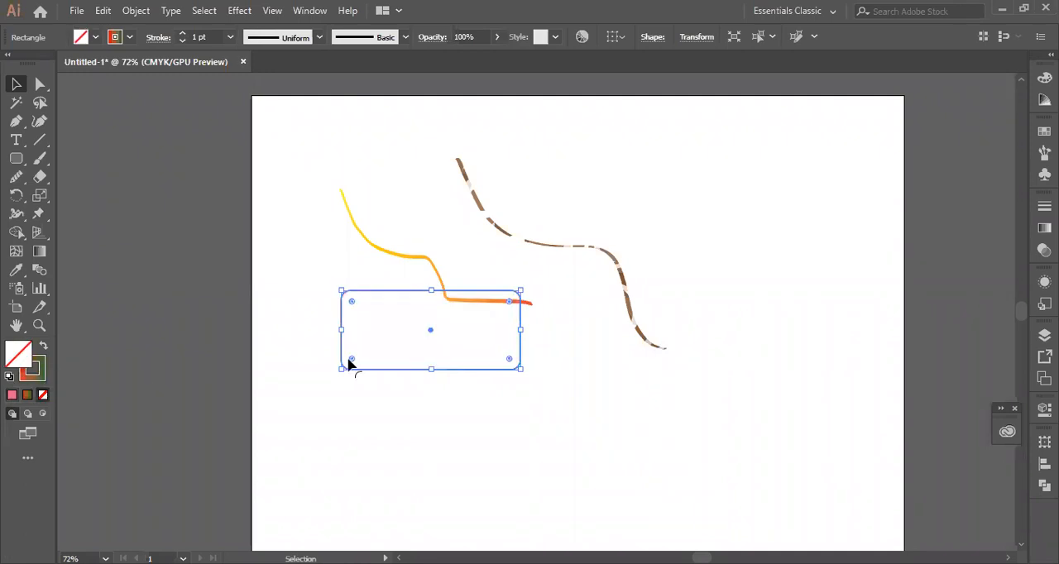
key("ctrl+z")
key("ctrl+z")
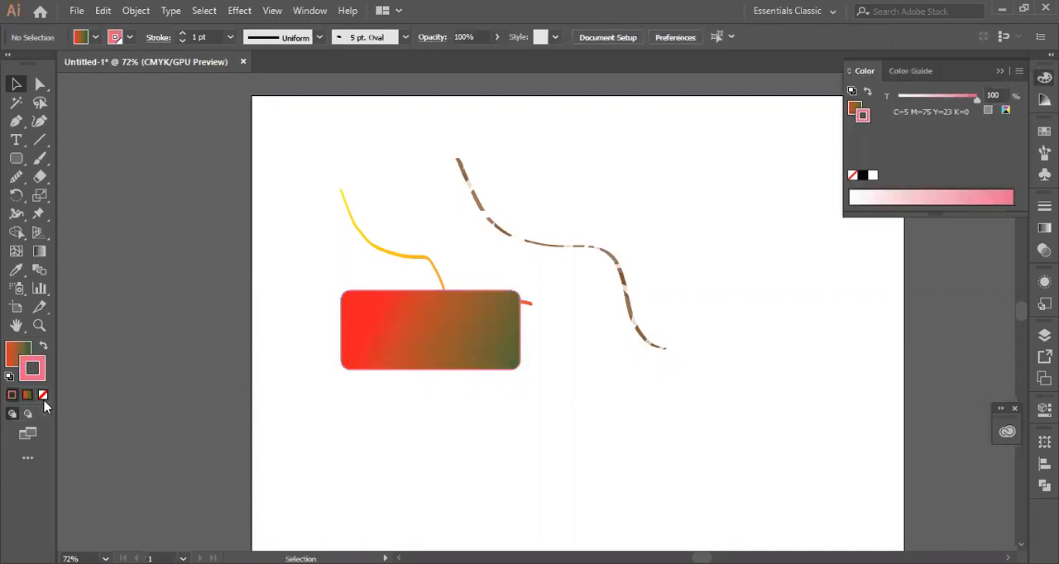
left_click(44, 399)
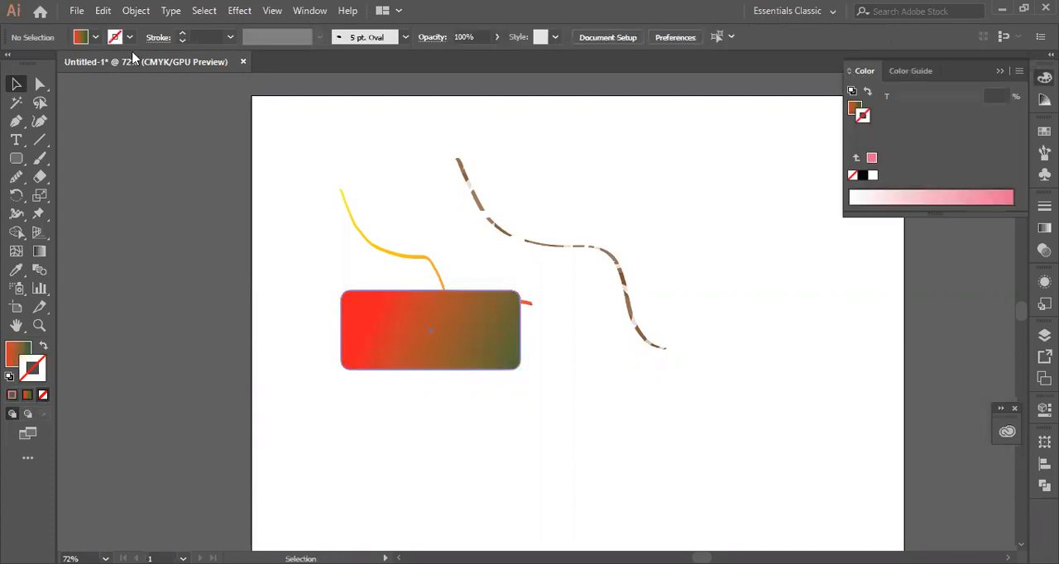
key("ctrl+z")
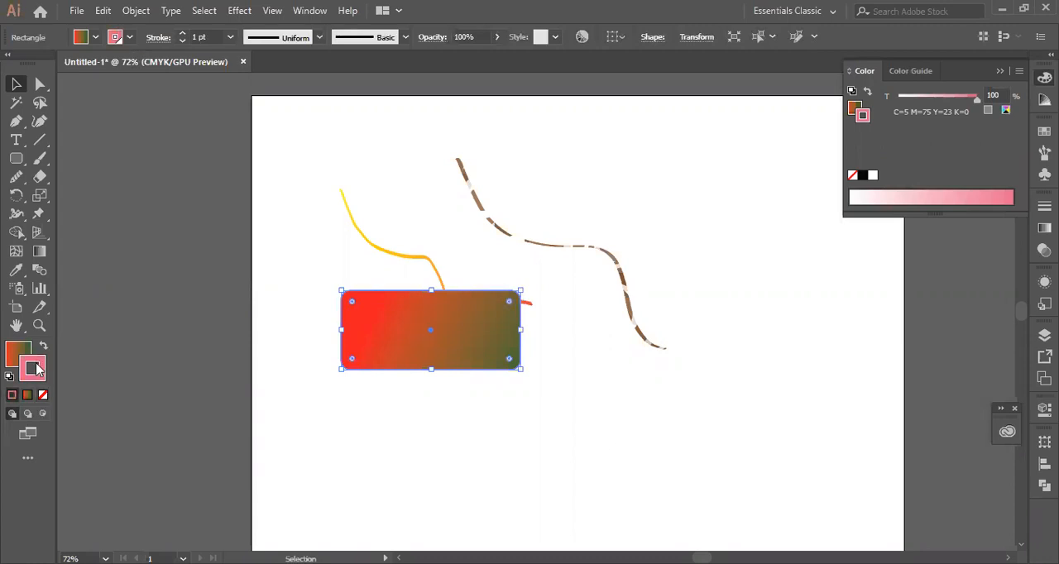
- Delete the saved pink swatch from the swatches and remove the rectangle's outline colour
left_click(43, 396)
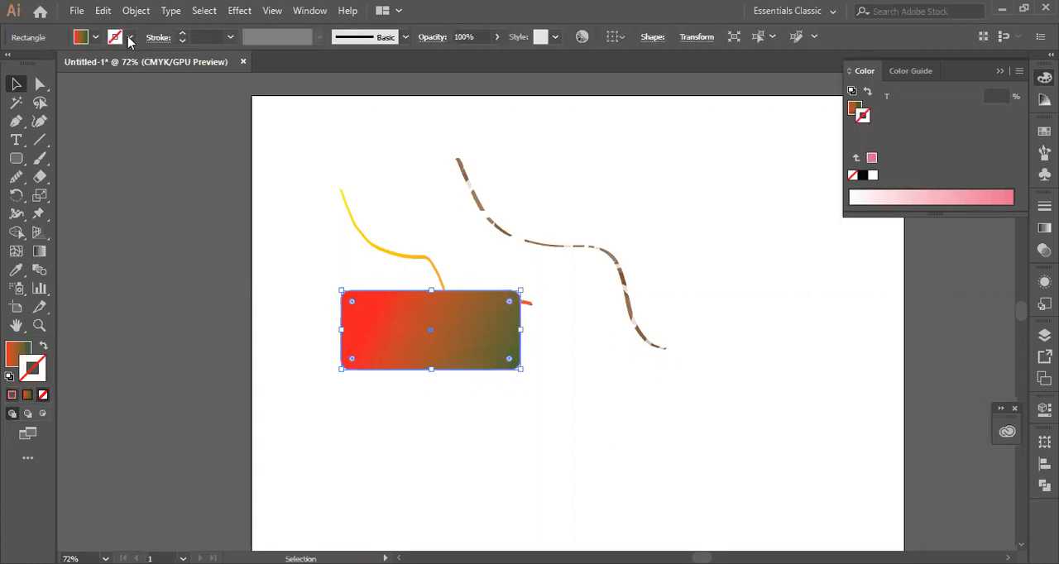
left_click(95, 37)
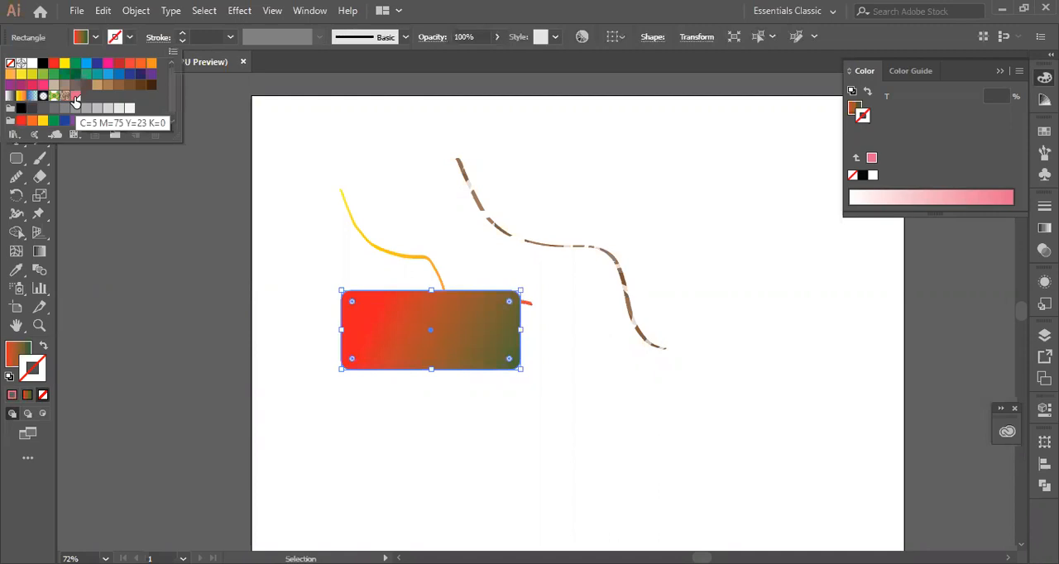
left_click(75, 98)
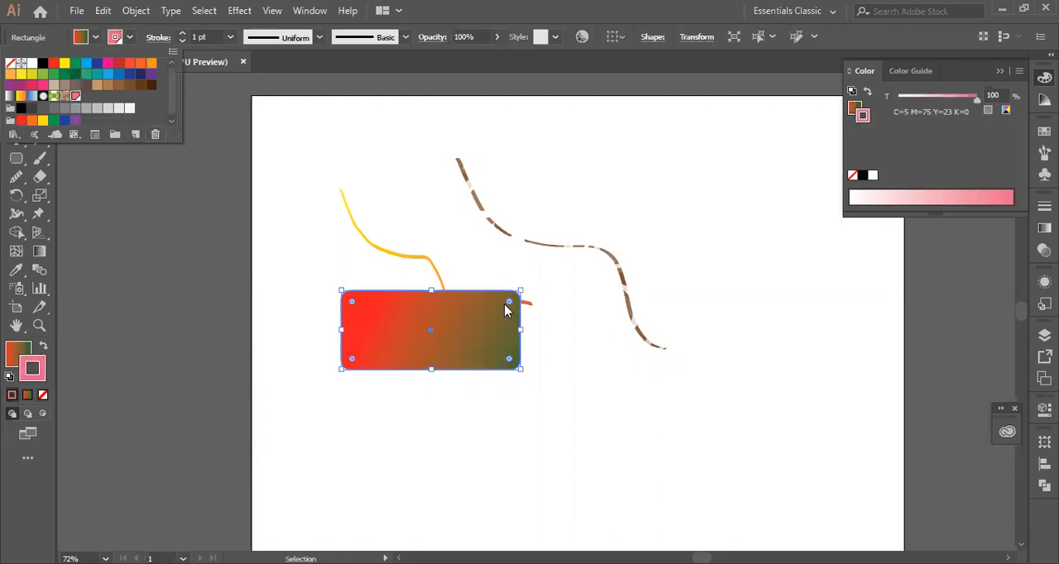
key("Delete")
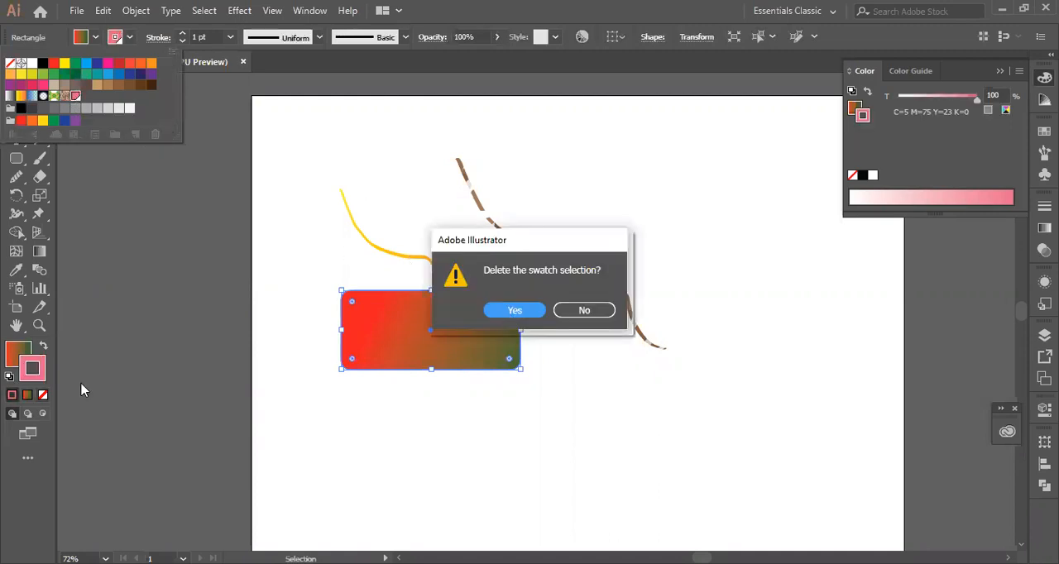
key("Return")
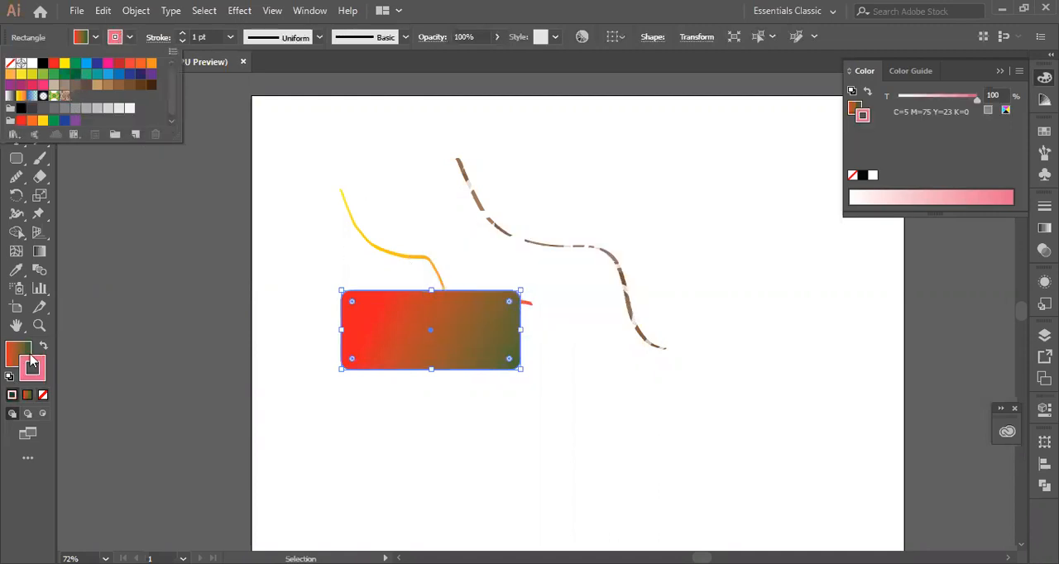
left_click(44, 397)
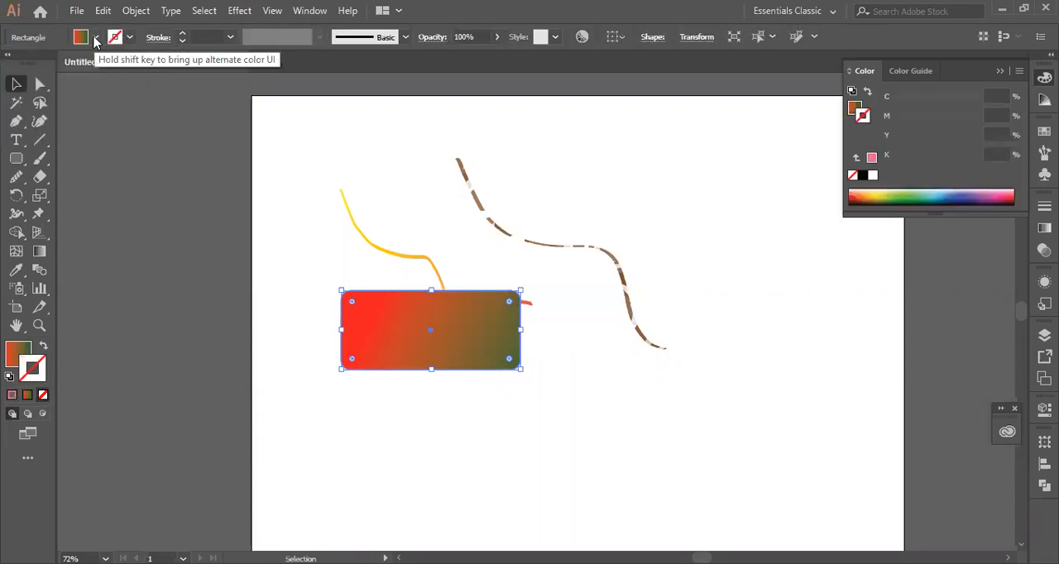
- Save the rectangle's red-to-green gradient fill as a new gradient swatch named "bd"
left_click(95, 38)
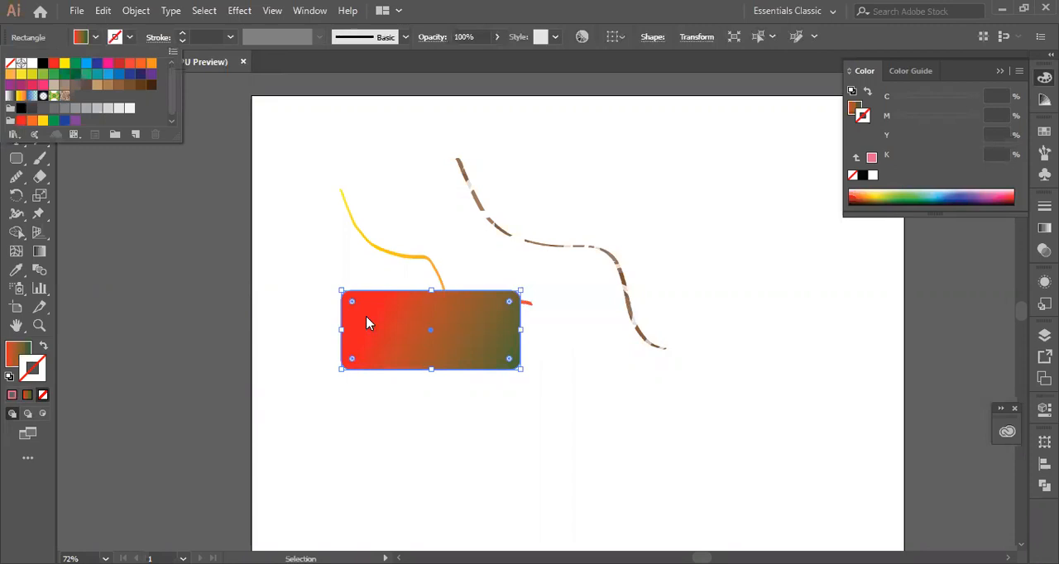
left_click(138, 133)
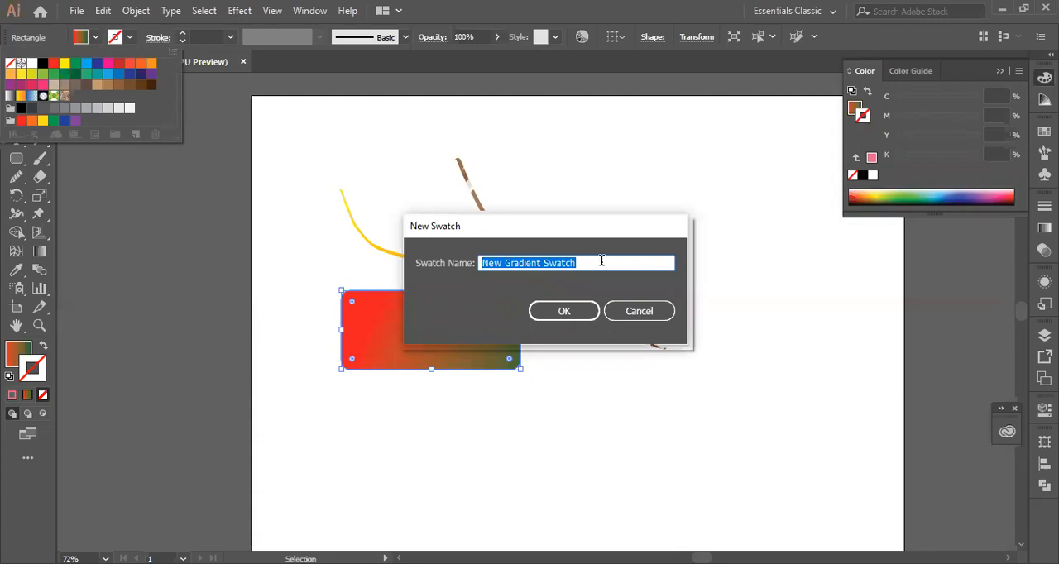
left_click(602, 261)
double_click(601, 261)
left_click(601, 260)
type("bd")
left_click(550, 316)
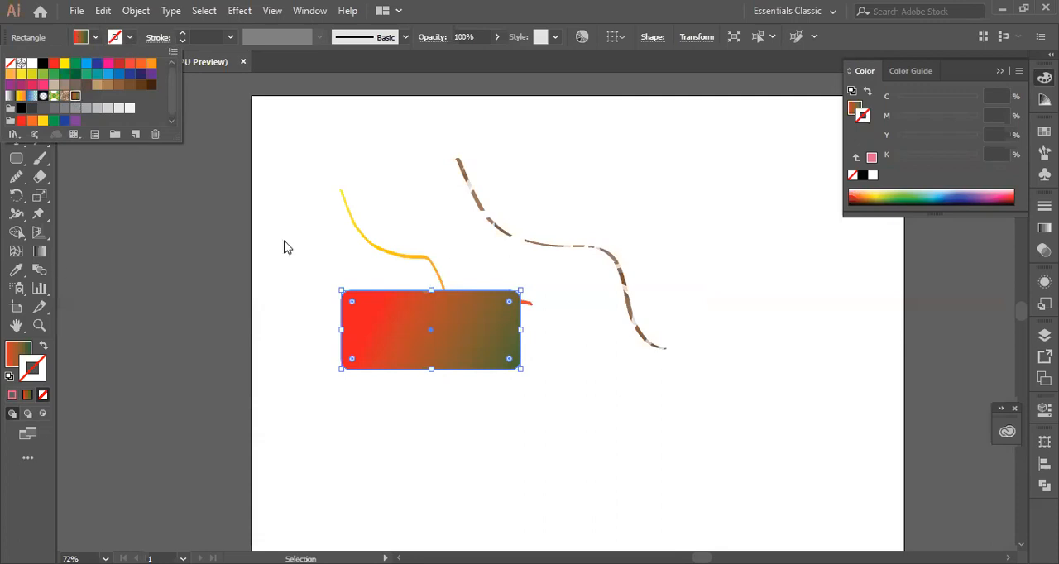
- Paint a long wavy stroke down the artboard beside the brown patterned stroke with the Paintbrush, coloured with the red-to-green gradient
left_click(22, 163)
left_click(37, 160)
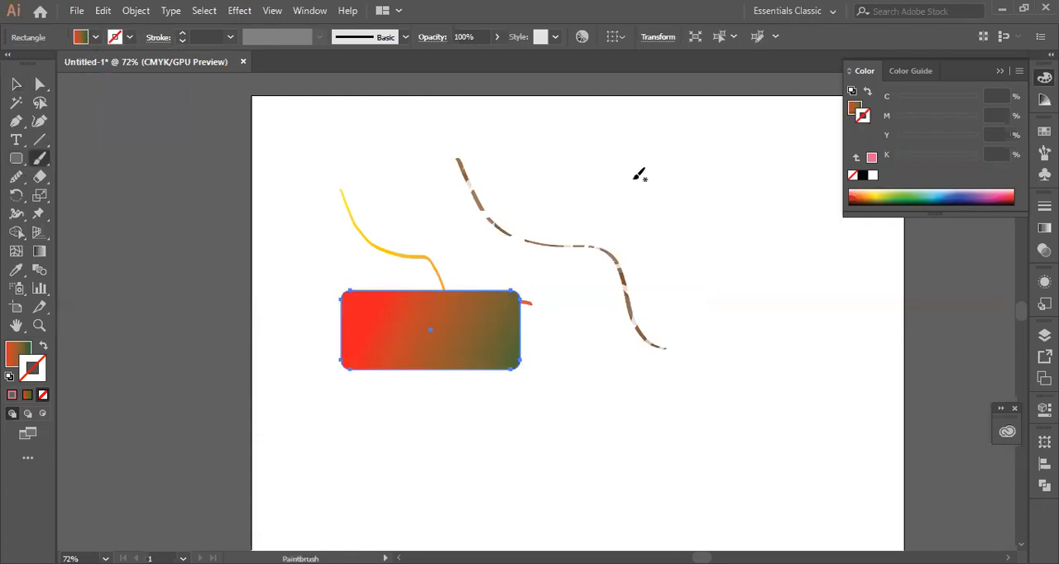
mouse_move(612, 152)
left_mouse_down()
mouse_move(668, 215)
mouse_move(713, 349)
left_mouse_up()
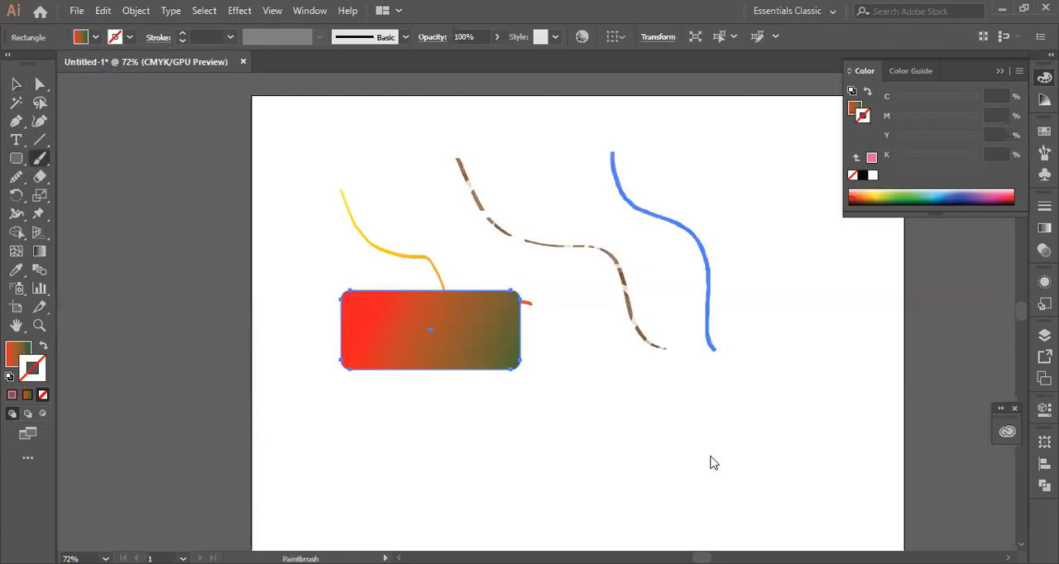
left_click_drag(713, 464, 724, 447)
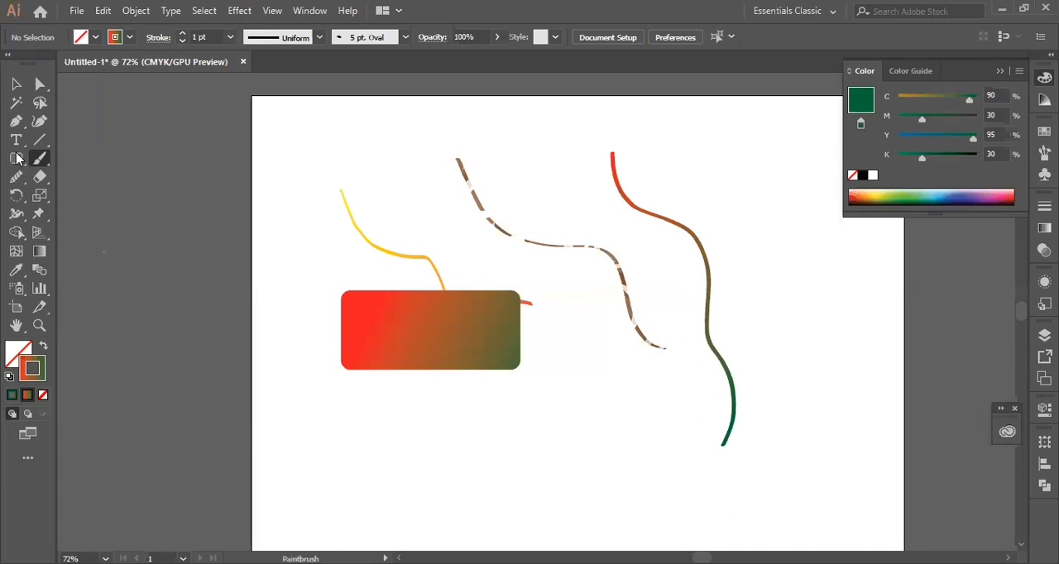
- Paint a short dash and several small gradient dabs on both sides of the brown stroke's upper part
left_click_drag(426, 196, 440, 192)
left_click(498, 185)
left_click(538, 196)
left_click(537, 210)
left_click(518, 204)
left_click(526, 168)
left_click(522, 184)
left_click(523, 189)
- Select the cluster of small dabs between the two long strokes and lower their opacity to 47%
key("v")
left_click_drag(504, 157, 583, 224)
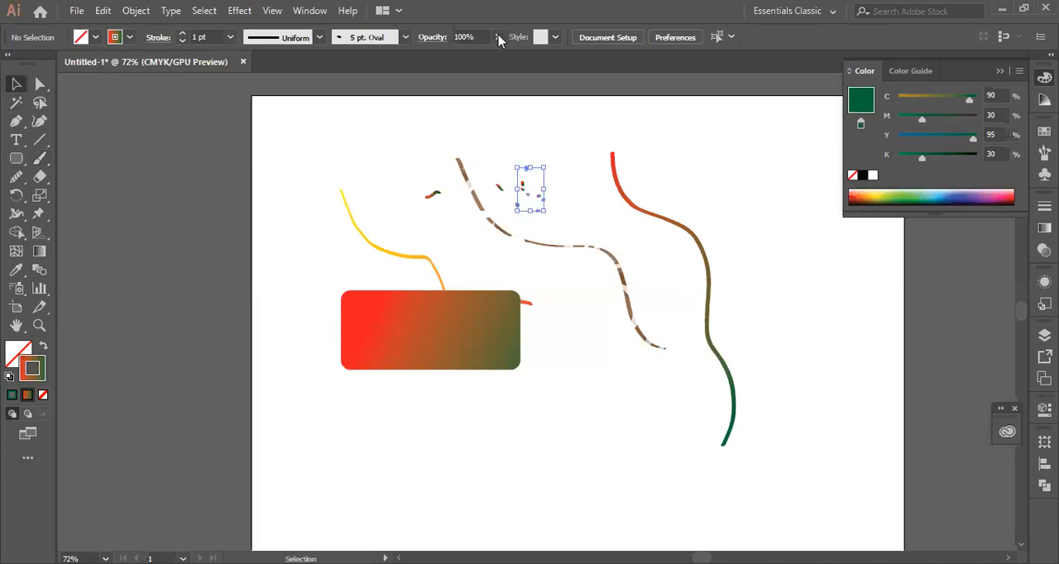
left_click(635, 188)
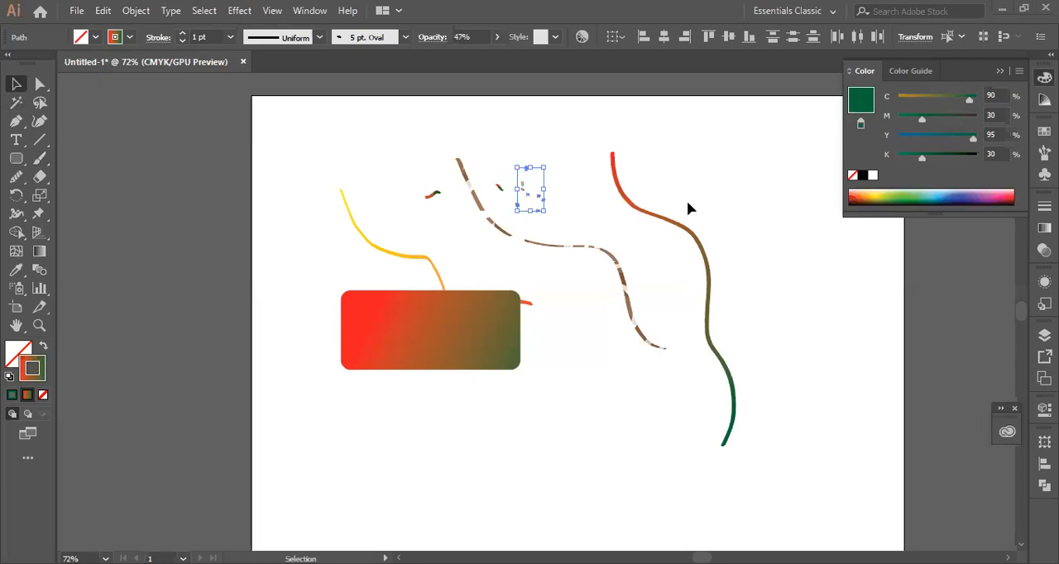
left_click(683, 312)
- Lower the opacity of the long red-to-green wavy stroke to 49%
left_click_drag(683, 305, 761, 215)
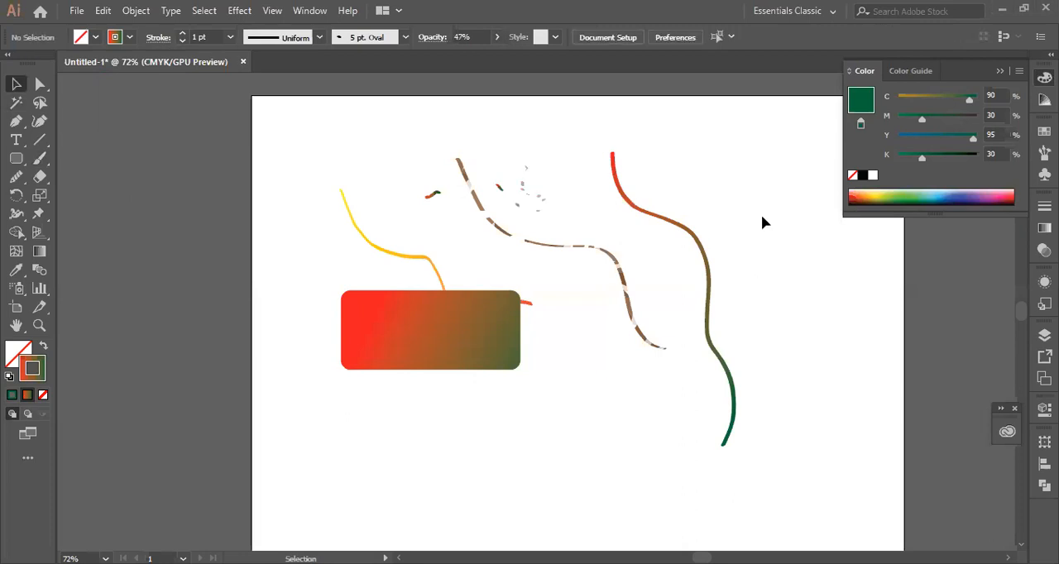
left_click(496, 37)
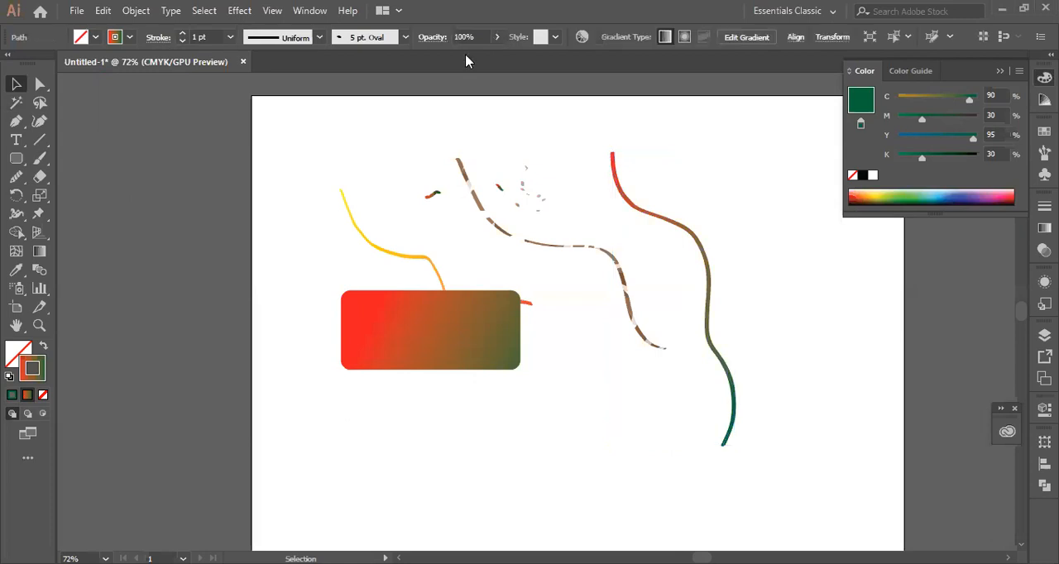
left_click(464, 56)
left_click(674, 155)
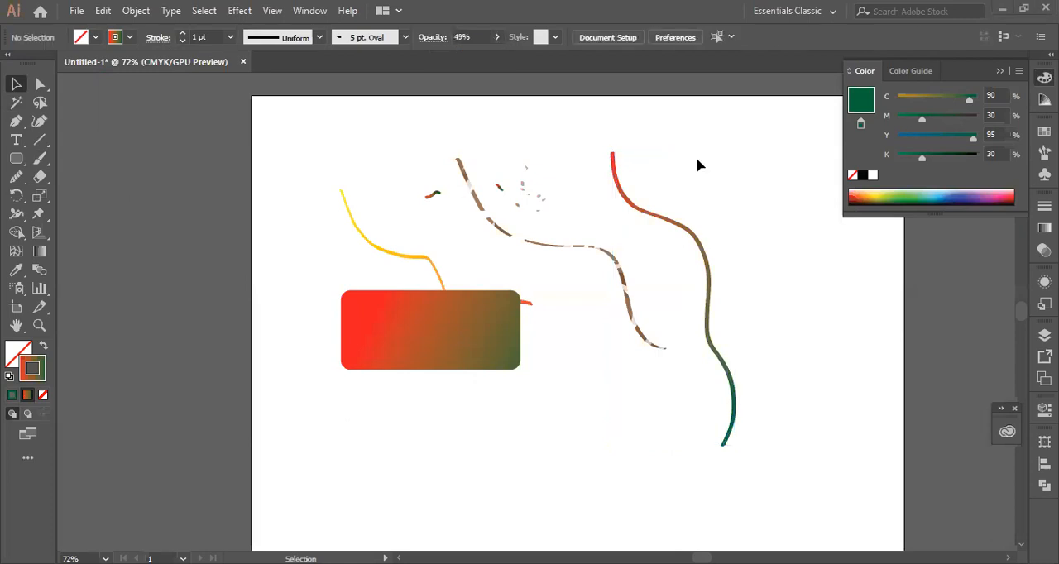
left_click(618, 185)
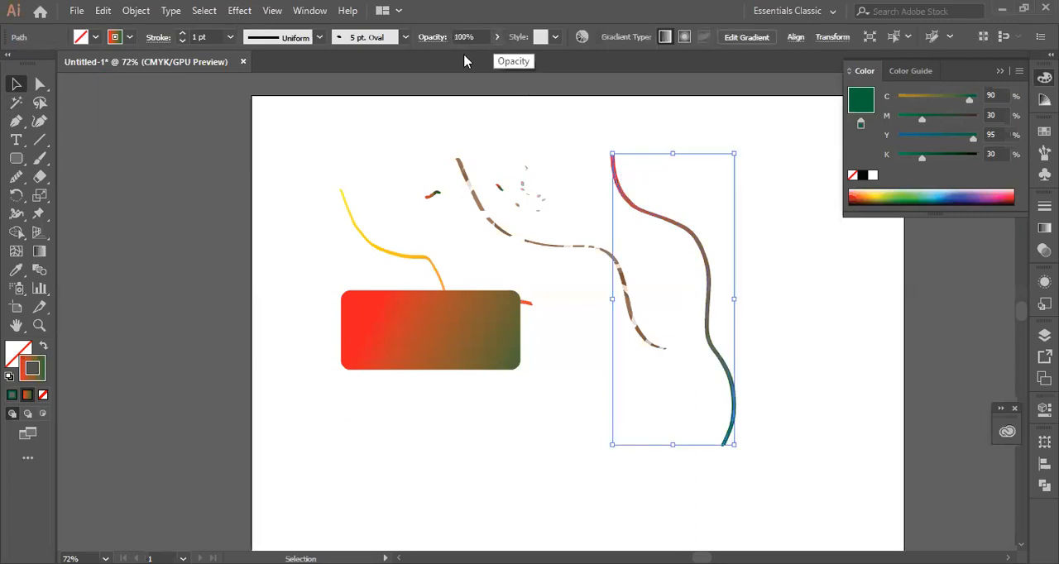
left_click_drag(495, 40, 466, 58)
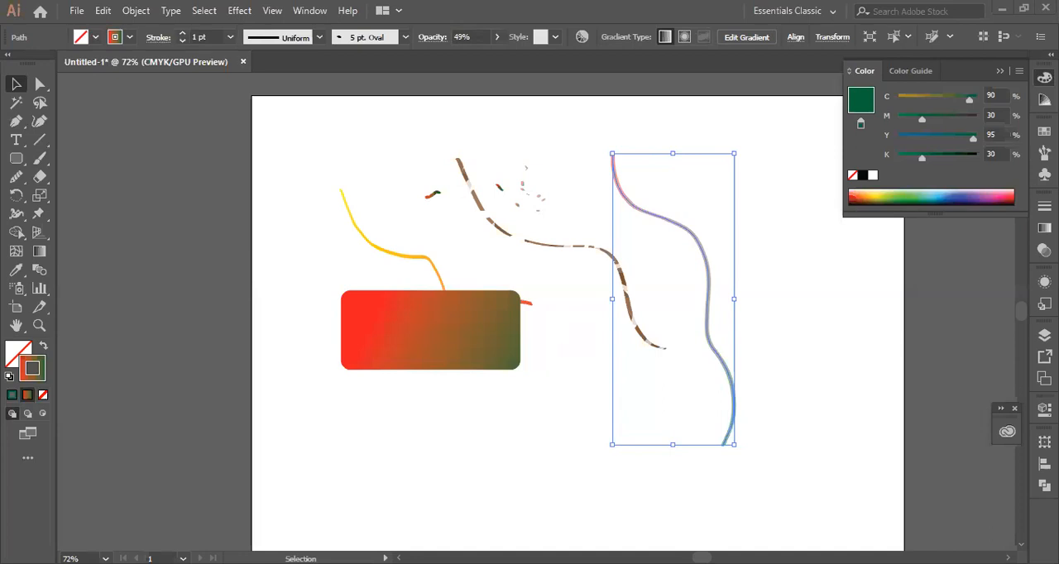
left_click(816, 260)
left_click(708, 277)
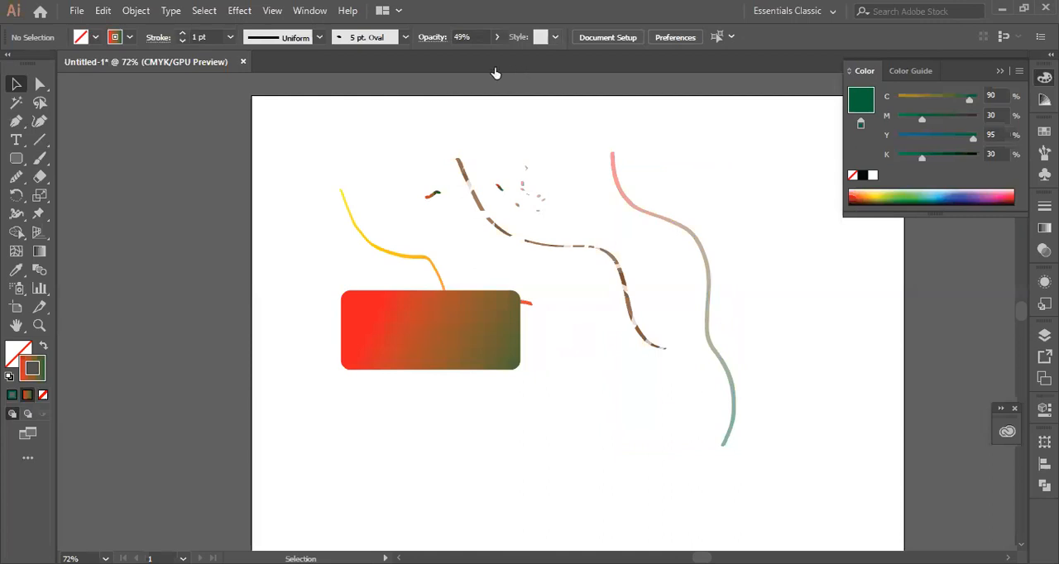
- Look through the available graphic styles, brushes, swatches and symbols
left_click(555, 38)
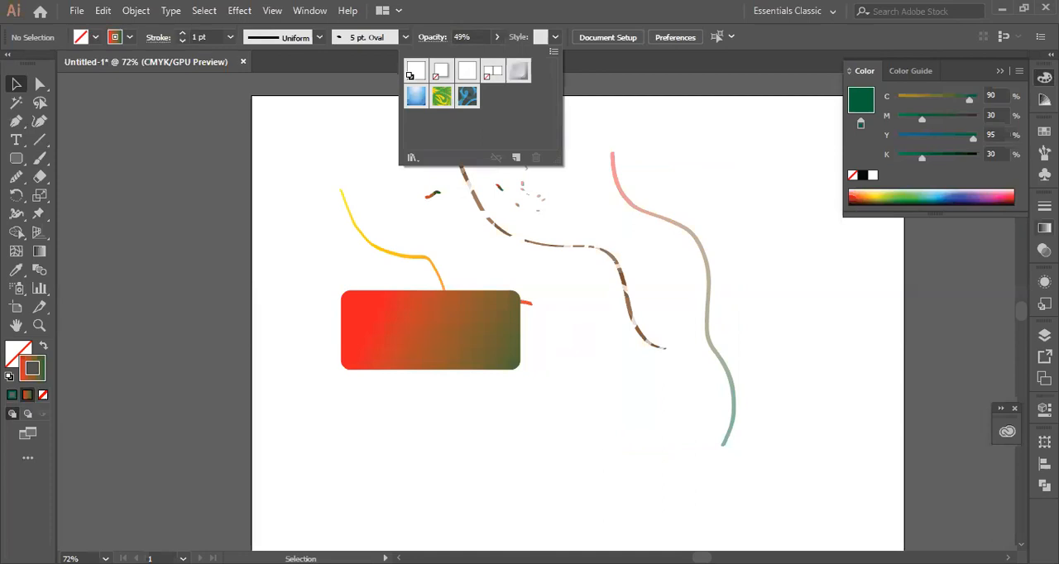
left_click(1044, 154)
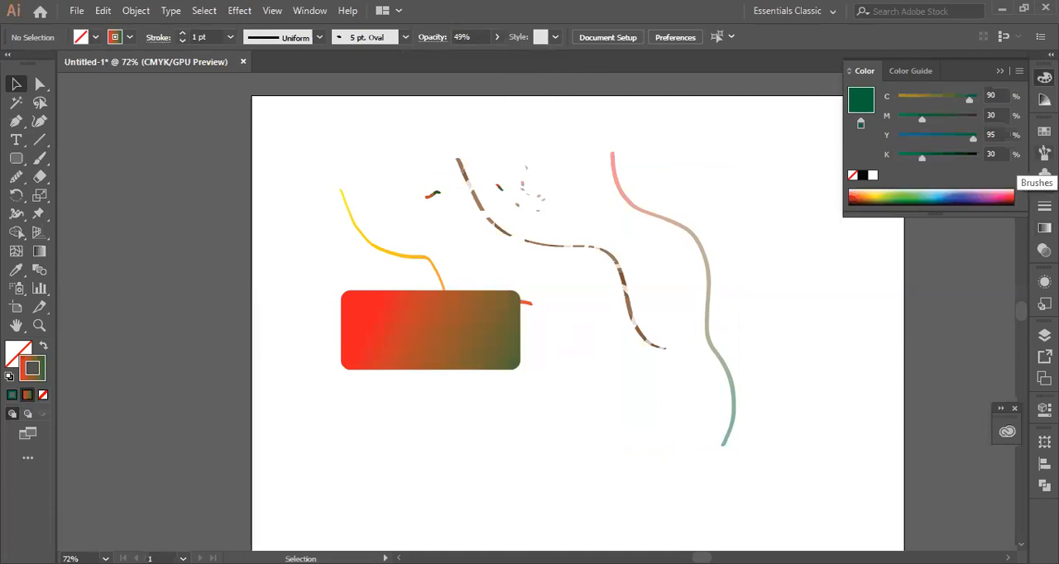
left_click(1044, 154)
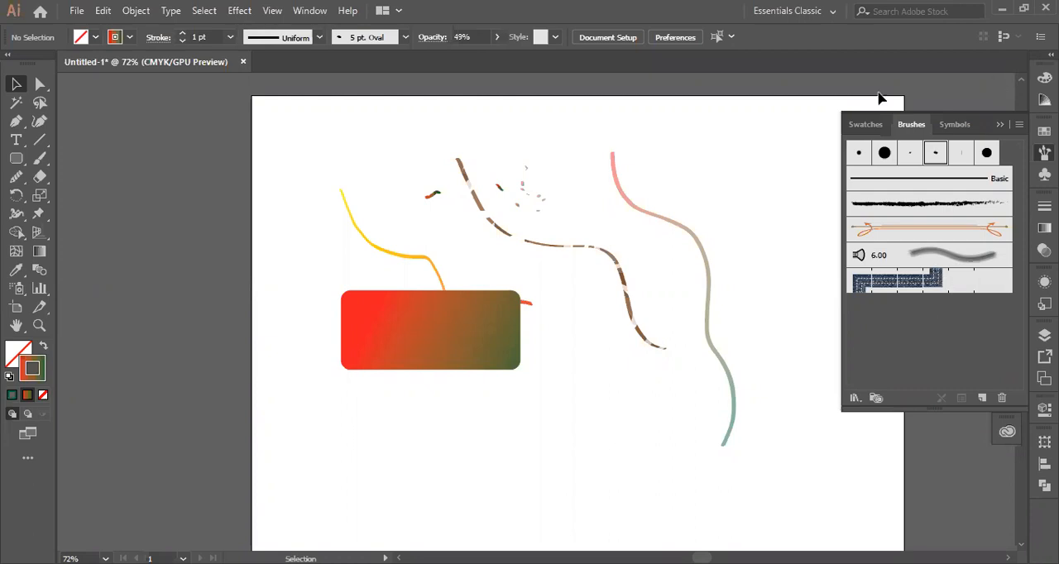
left_click(865, 124)
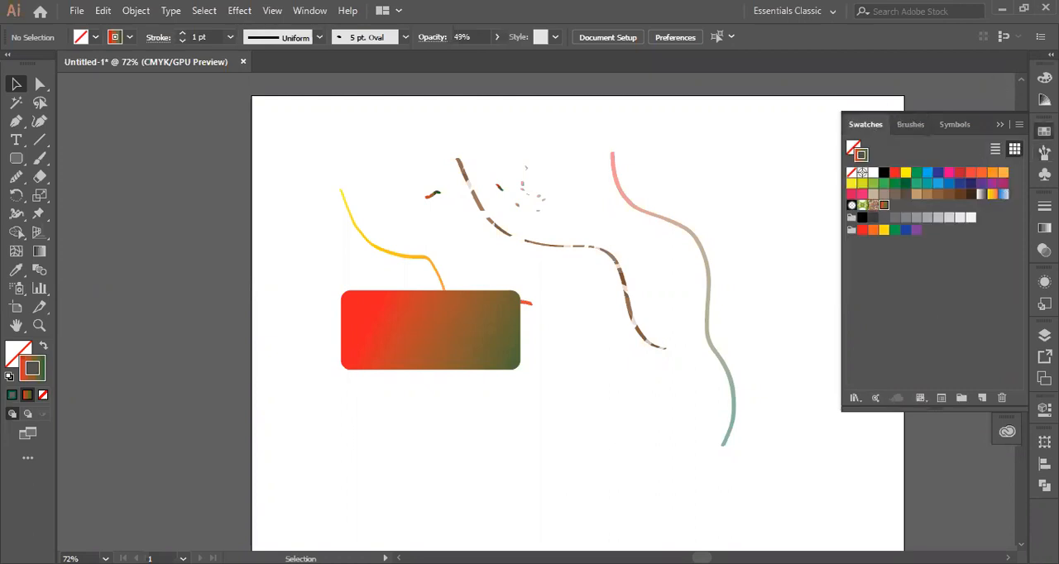
left_click(957, 125)
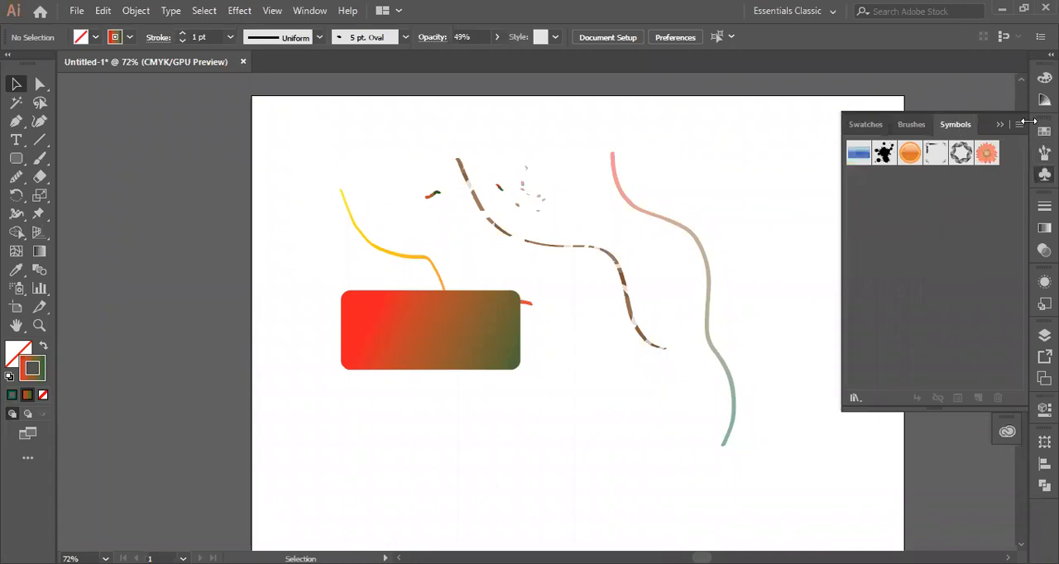
- Open the Flowers symbol library and add the Red Rose to the document's symbols
left_click(854, 398)
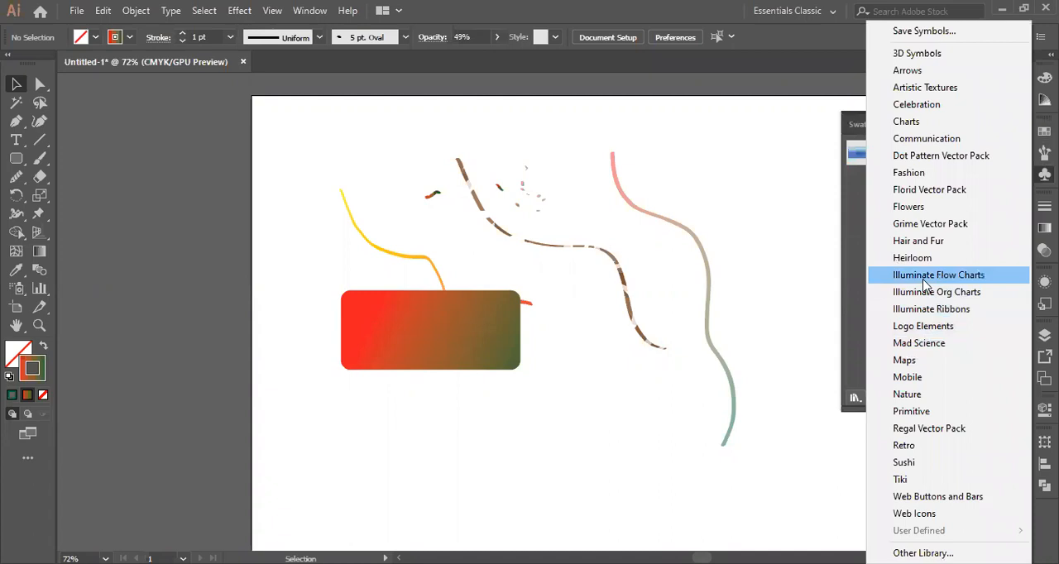
left_click(925, 219)
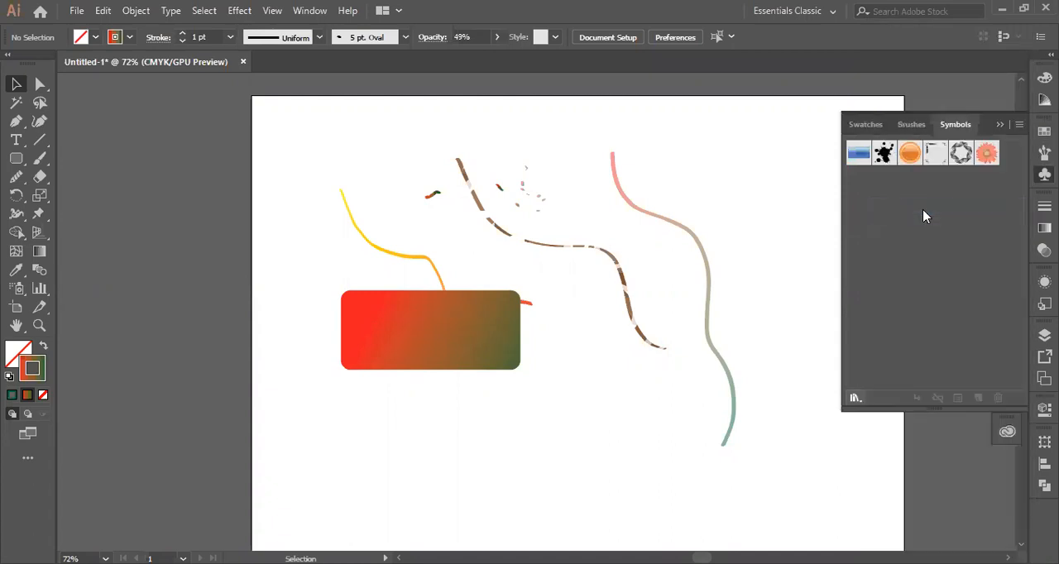
left_click_drag(548, 360, 556, 452)
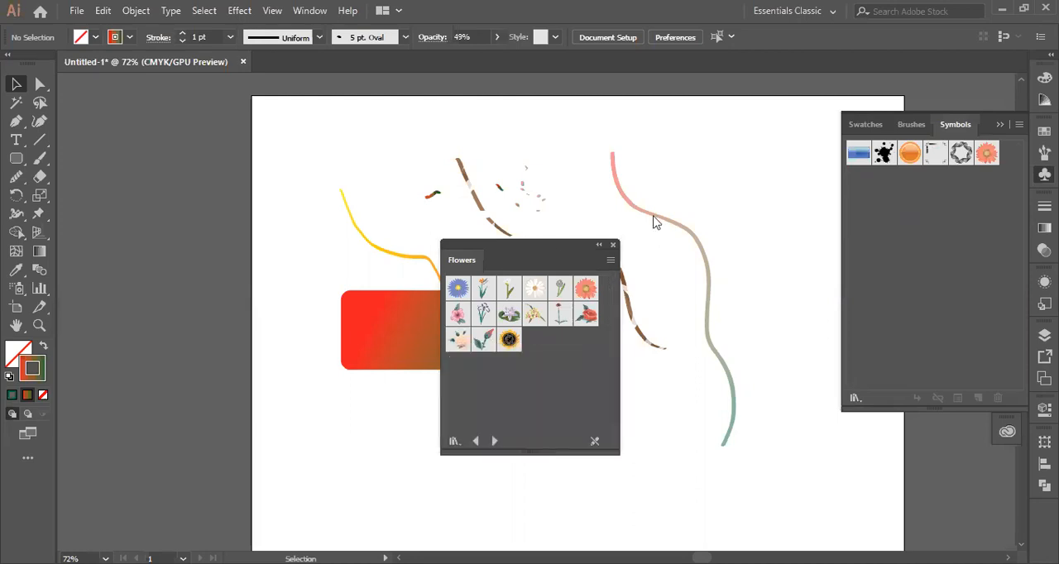
left_click(670, 297)
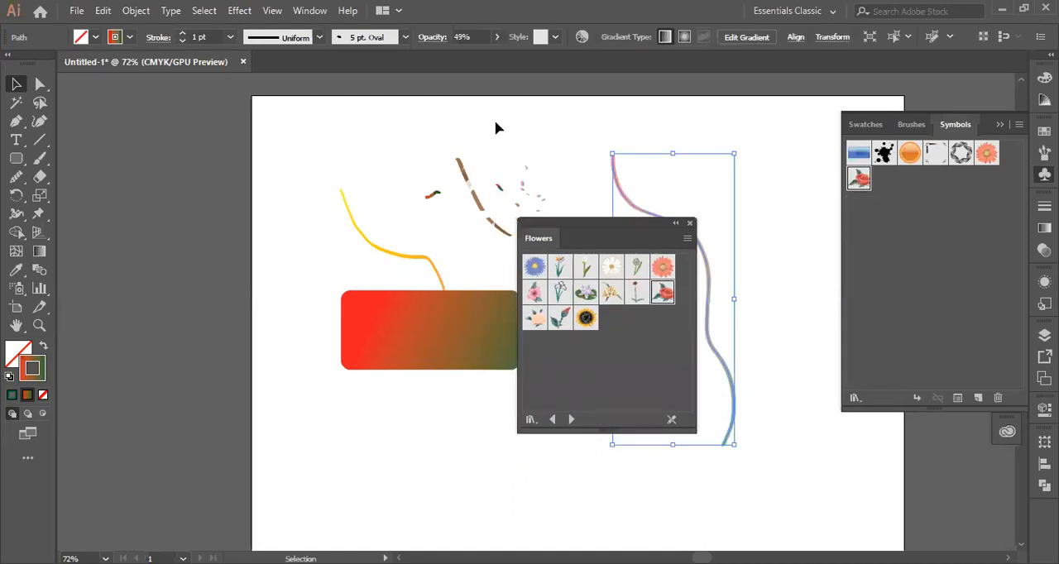
- Place the Red Rose symbol above the yellow stroke, put away the Flowers library and enlarge the rose until it overlaps the rectangle
left_click_drag(495, 122, 349, 162)
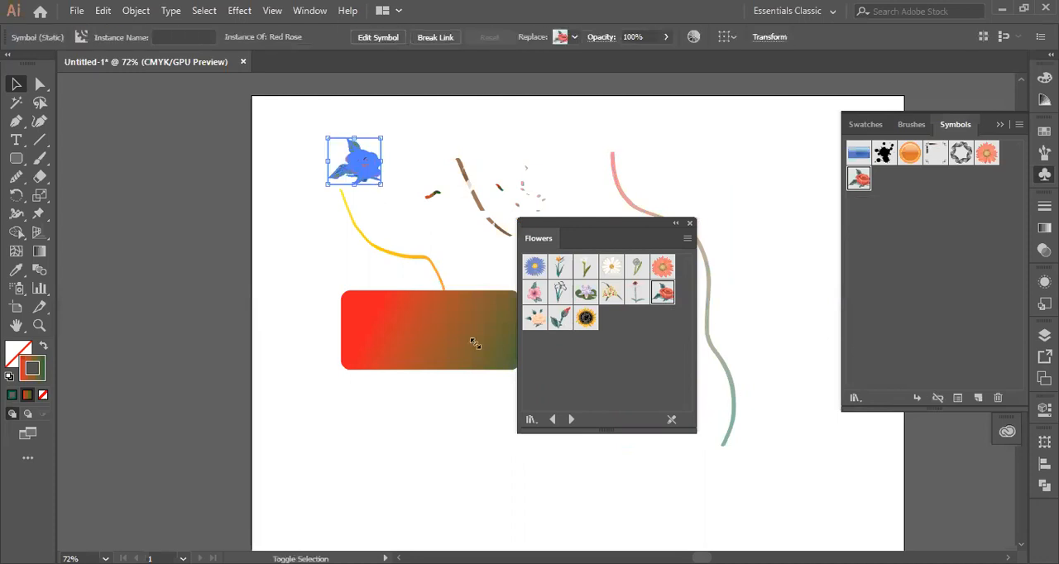
left_click_drag(475, 344, 483, 357)
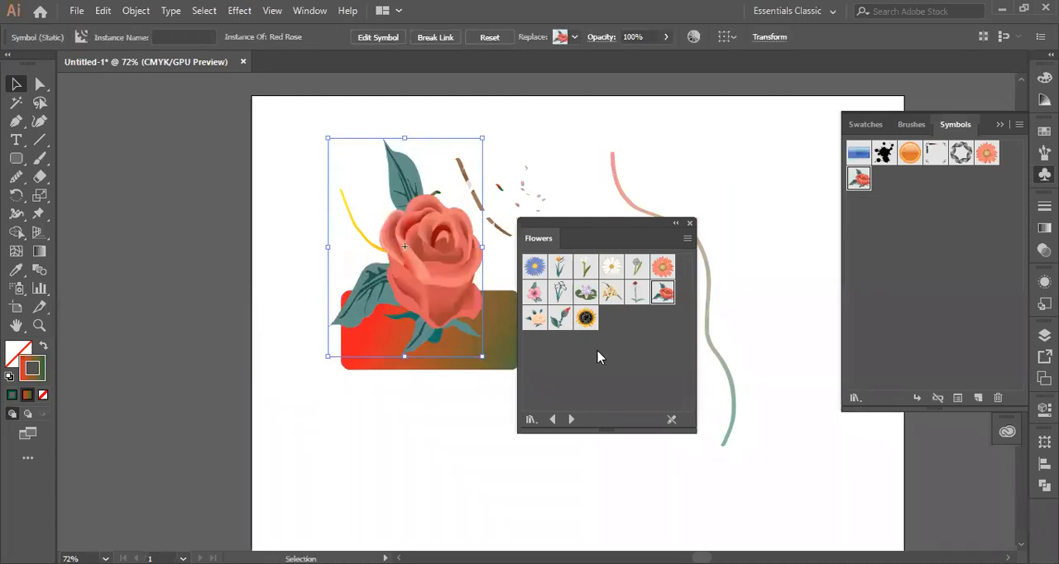
key("ctrl+z")
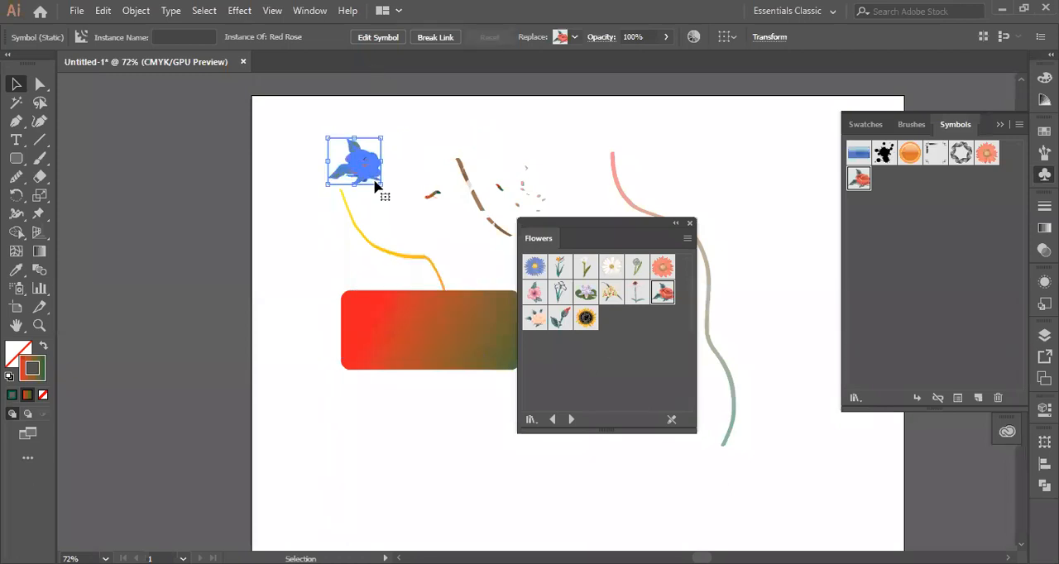
left_click_drag(382, 185, 419, 223)
left_click(690, 223)
left_click_drag(421, 217, 520, 258)
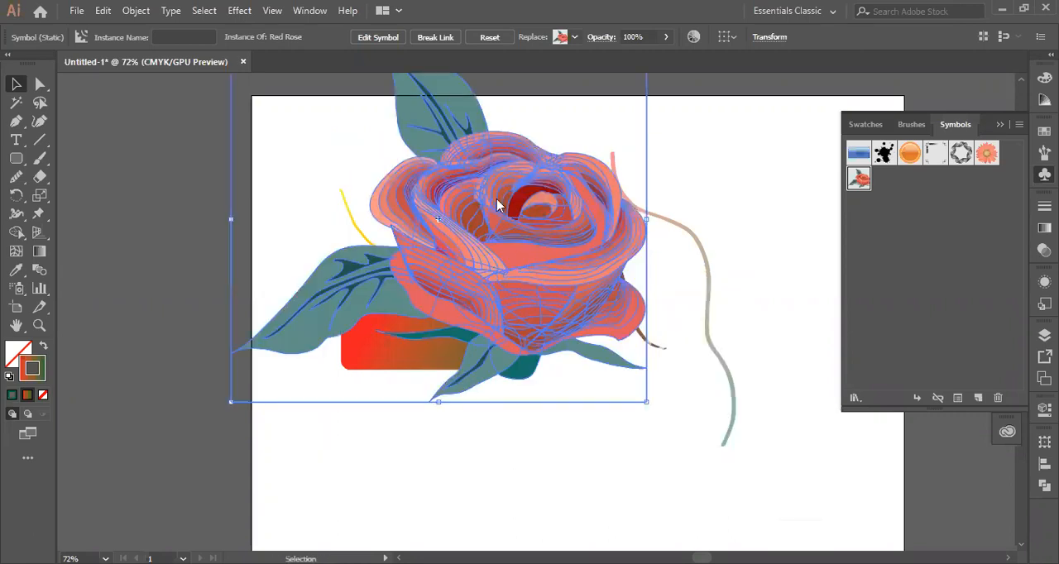
- Break the enlarged rose's link to its symbol
right_click(497, 204)
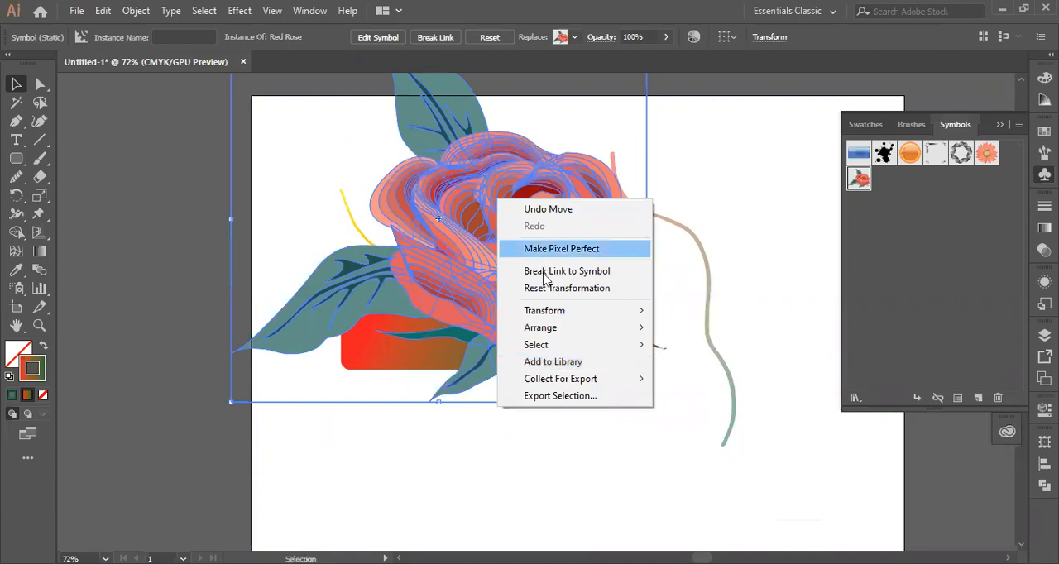
left_click(571, 272)
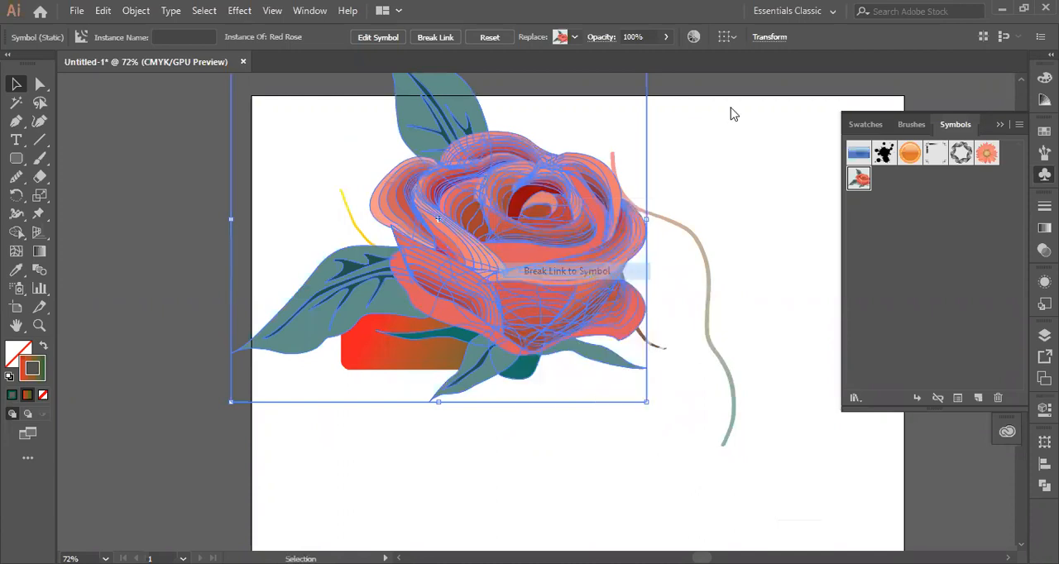
- Ungroup the unlinked large rose twice
left_click(734, 161)
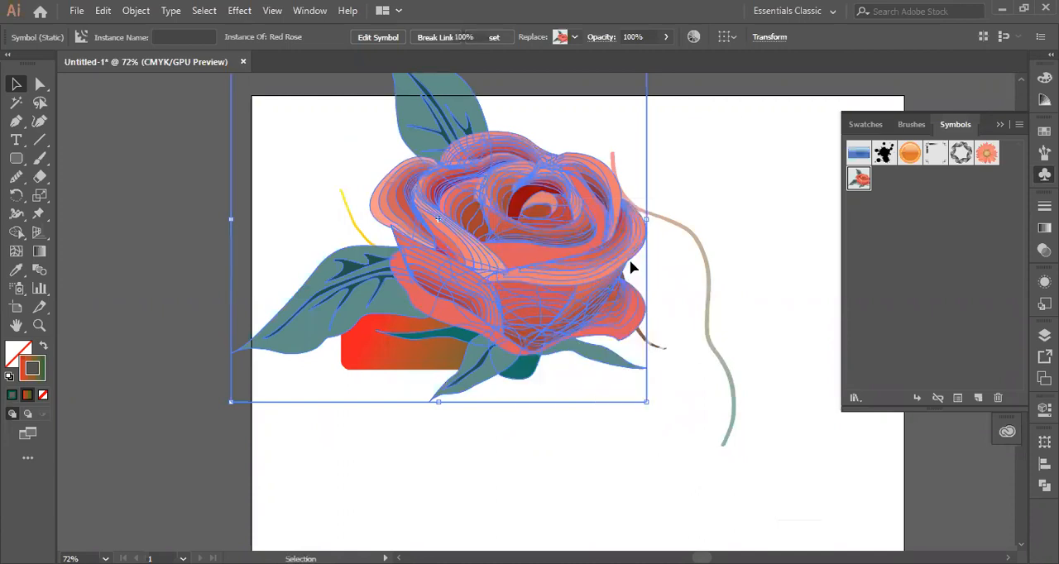
right_click(477, 256)
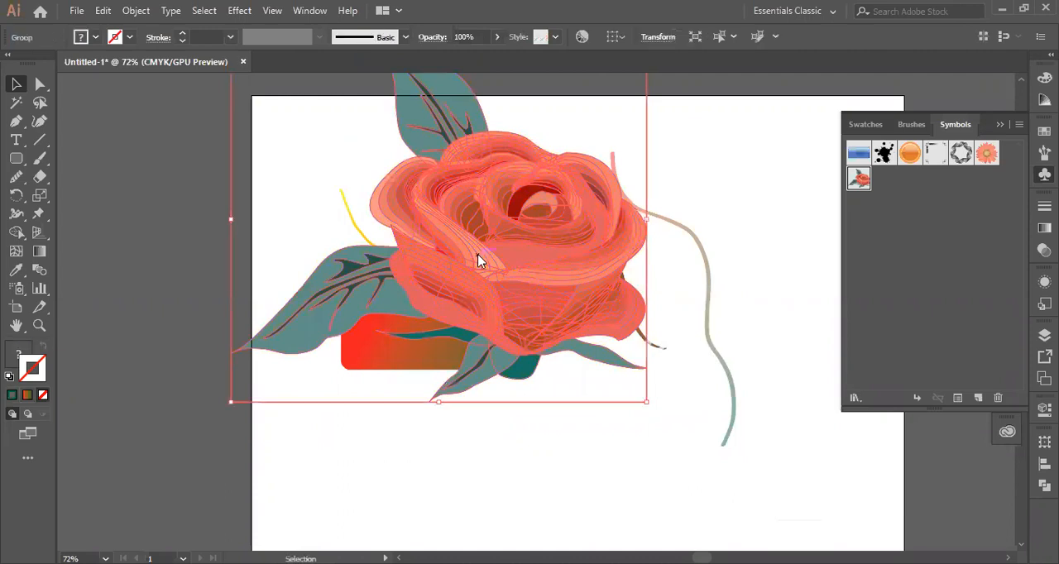
left_click(731, 162)
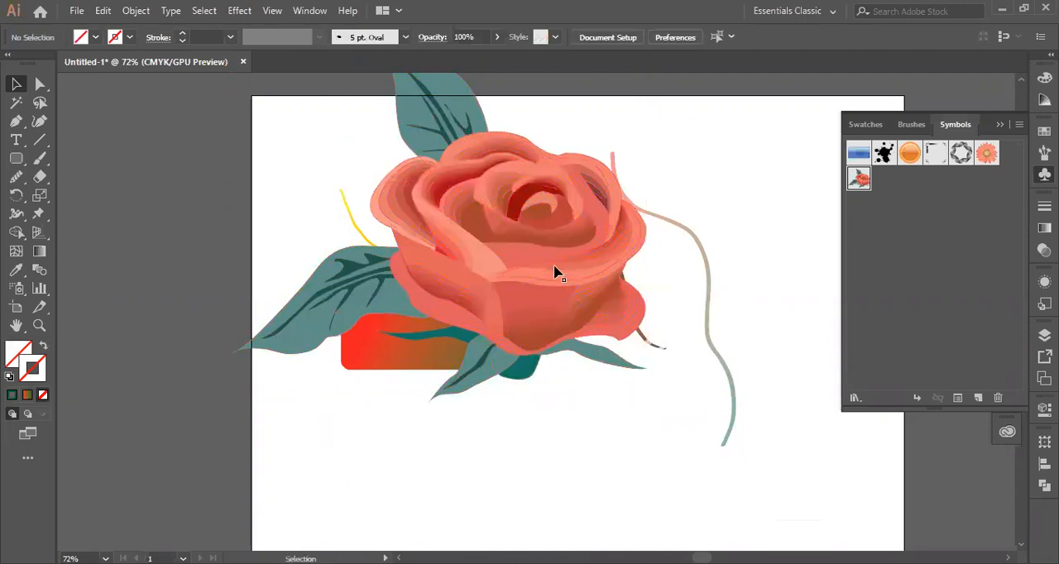
left_click(496, 289)
right_click(469, 252)
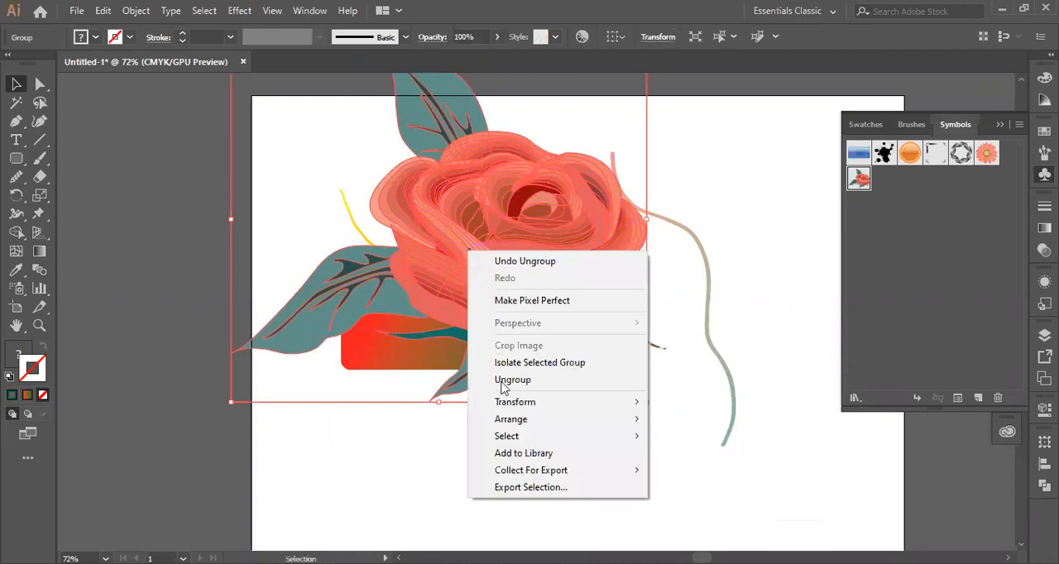
left_click(731, 169)
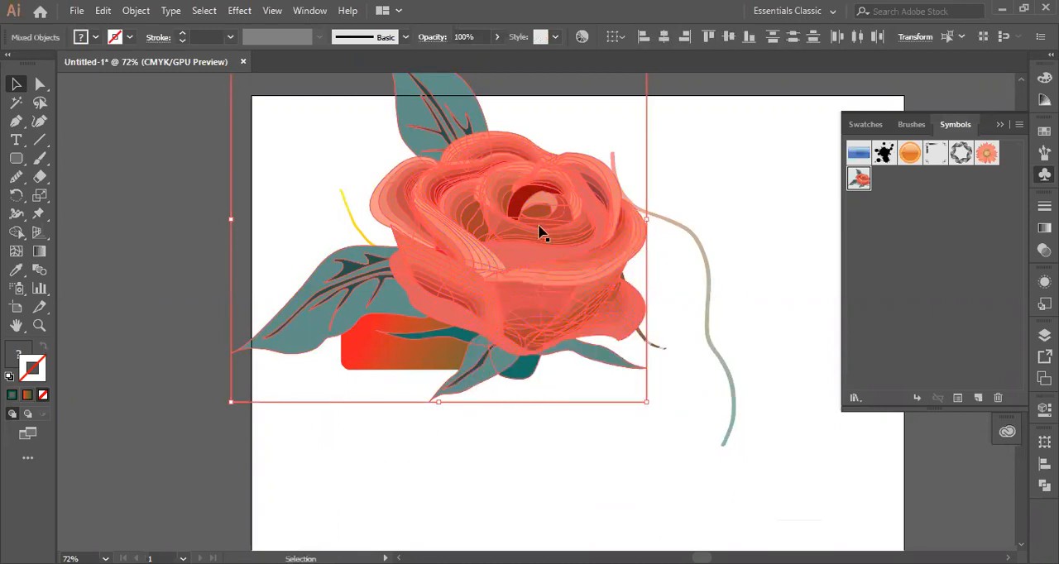
- Check the rose's fill swatches and ungroup the rose once more
left_click(351, 260)
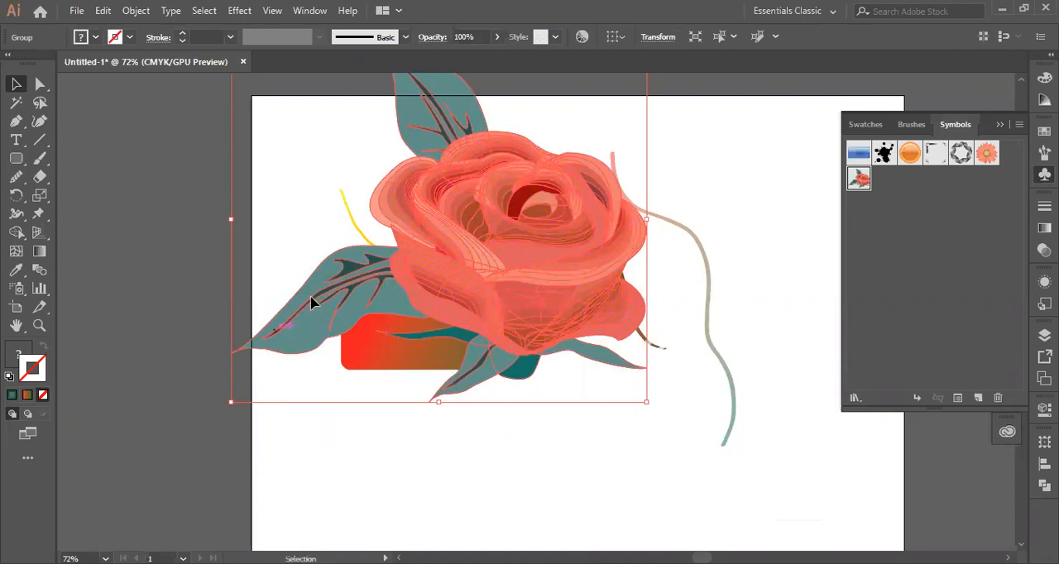
left_click(702, 199)
left_click(519, 277)
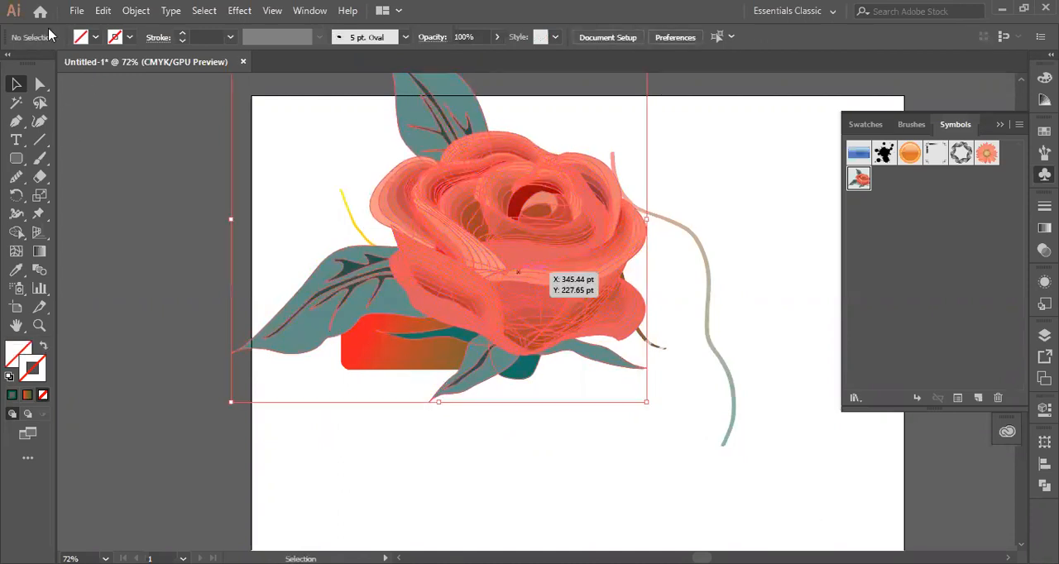
left_click(96, 41)
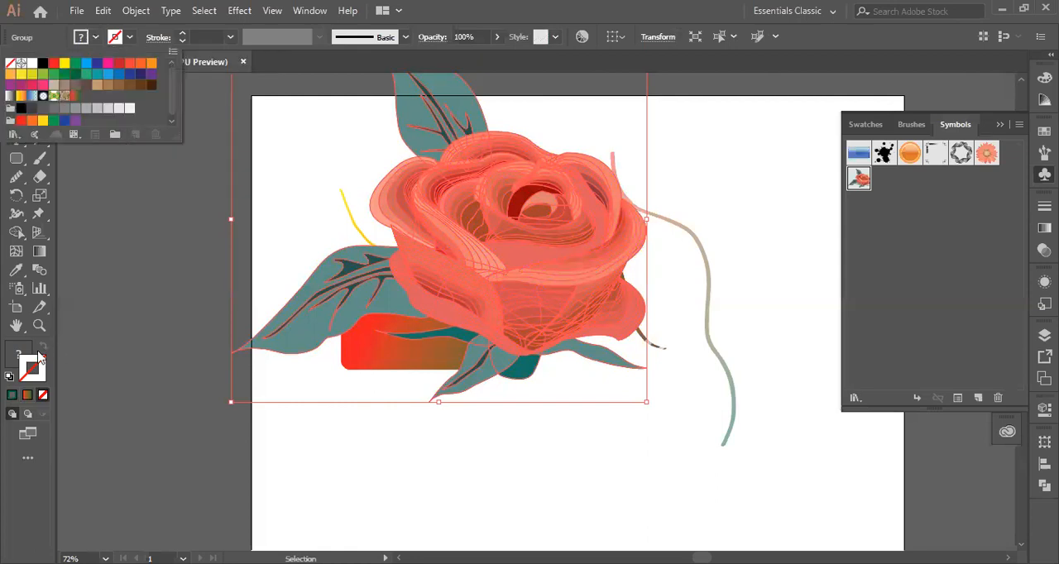
right_click(391, 225)
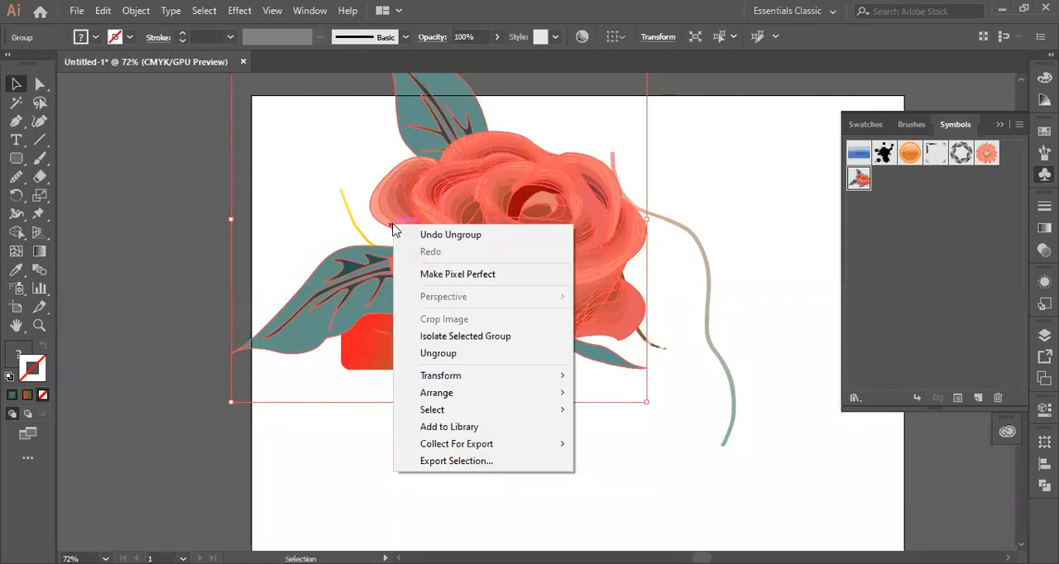
left_click(447, 355)
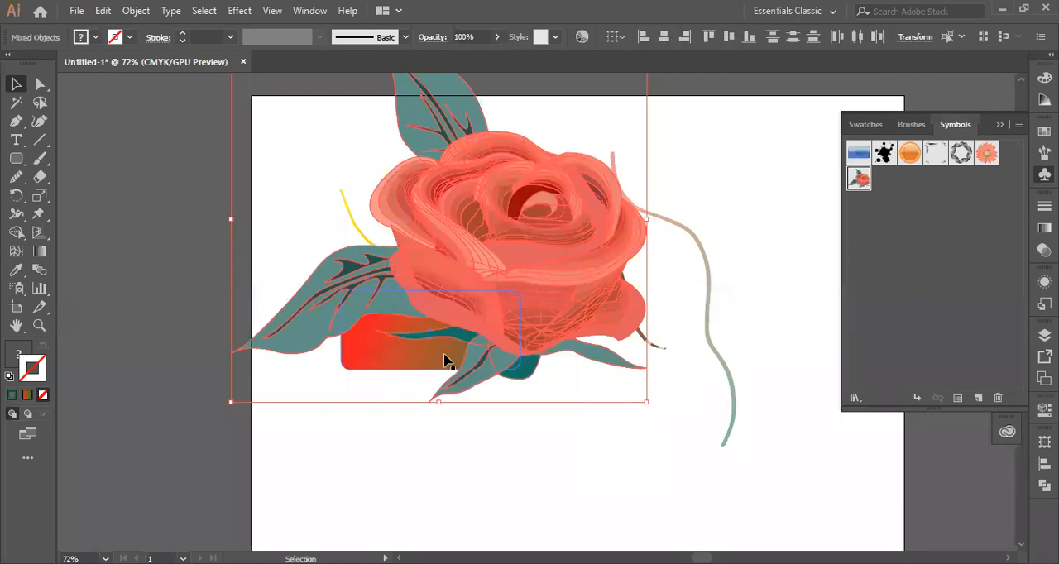
left_click(480, 471)
- Select individual petals and the lower leaf to check that the rose's parts are separate
left_click(520, 219)
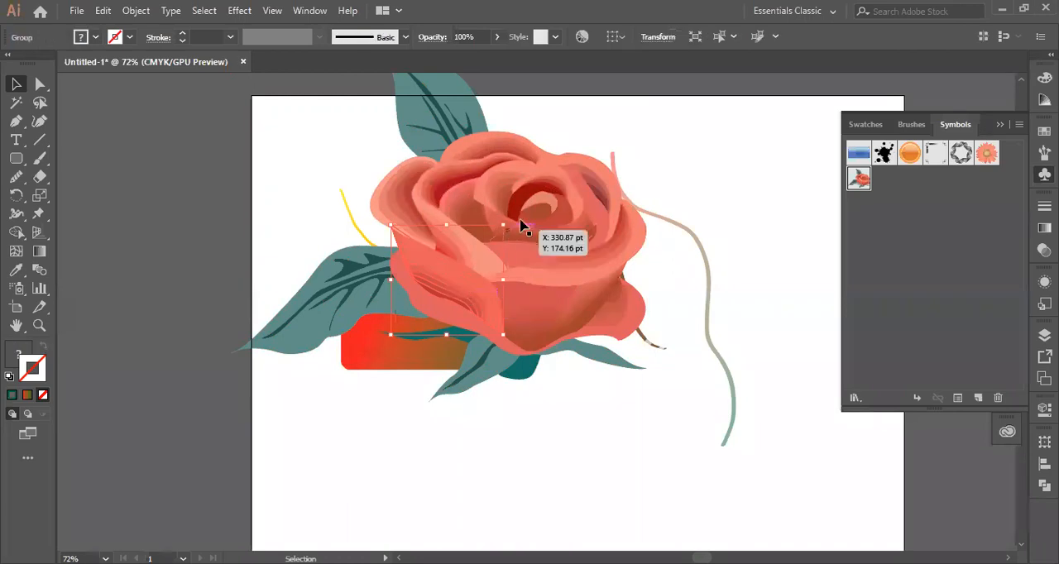
left_click(437, 163)
left_click(364, 209)
left_click(324, 285)
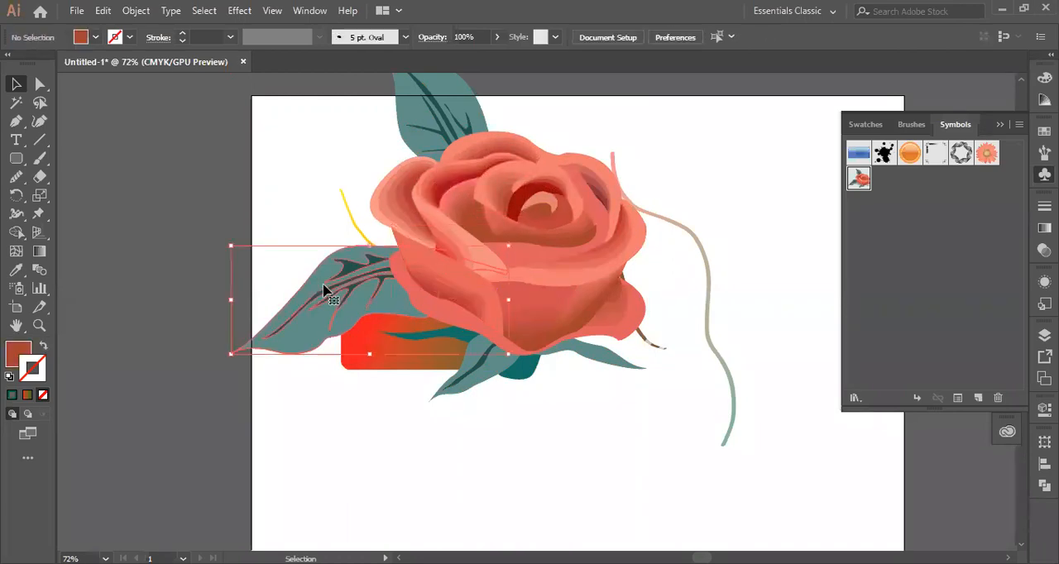
left_click(470, 410)
left_click(303, 250)
- Select across the separated rose parts, then undo the ungrouping and the break of the symbol link
left_click_drag(269, 85, 667, 408)
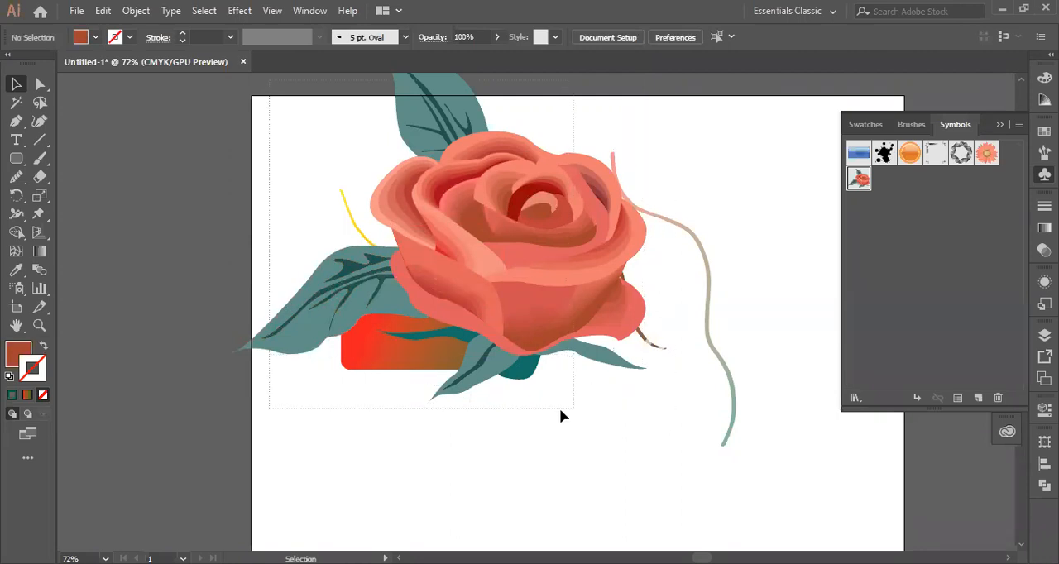
left_click_drag(559, 407, 560, 408)
left_click(550, 470)
left_click(634, 361)
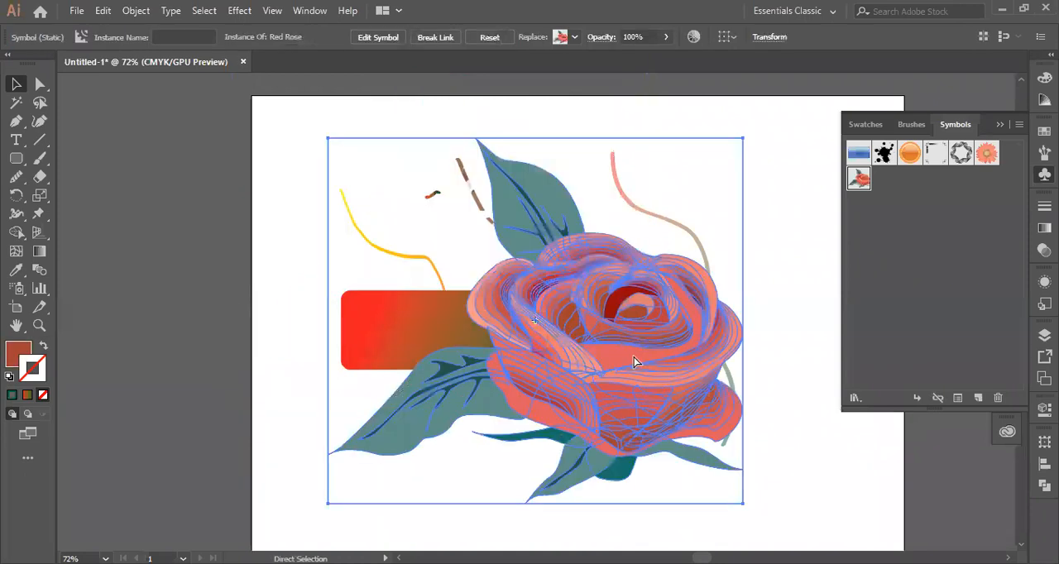
- Delete the gradient rectangle, the long brush strokes and the scattered small marks, keeping the small rose symbol
left_click_drag(321, 267, 742, 333)
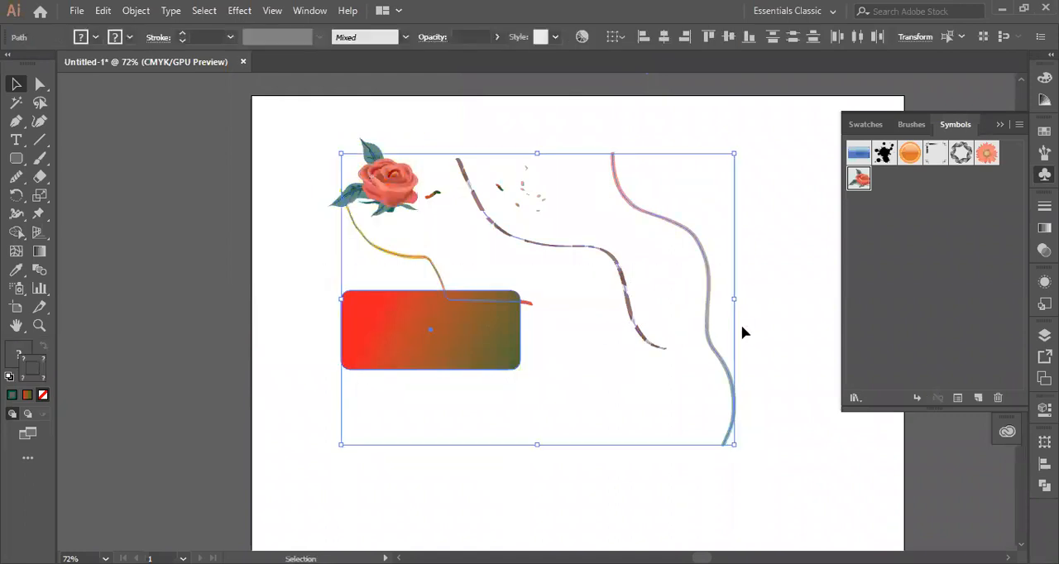
key("Delete")
left_click_drag(477, 147, 577, 266)
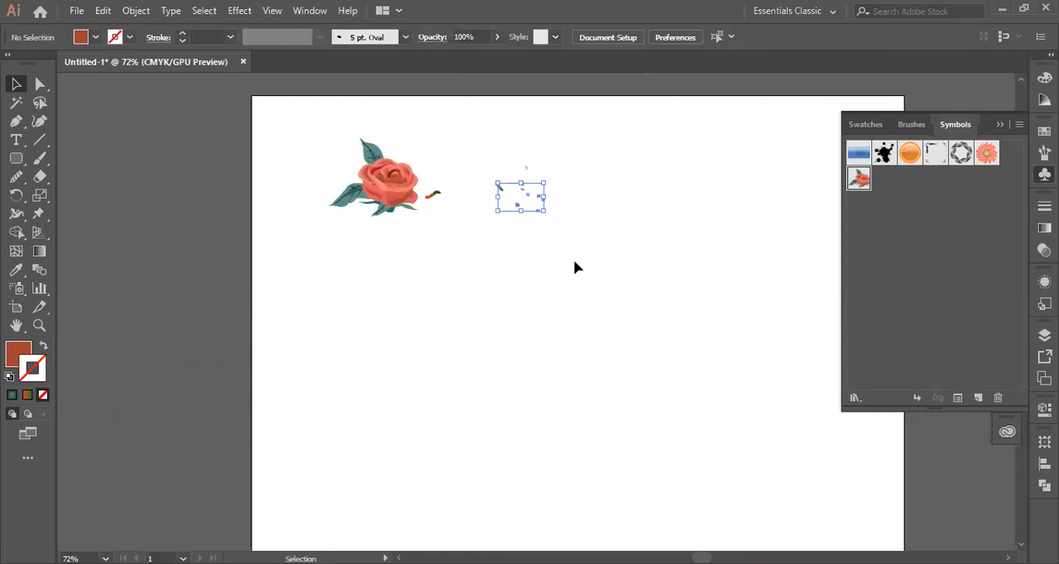
key("Delete")
left_click_drag(476, 133, 590, 262)
key("Delete")
- Delete the short leftover stroke beside the rose and move the rose symbol closer to the middle of the artboard
left_click_drag(384, 186, 285, 183)
left_click_drag(400, 153, 536, 271)
key("Delete")
left_click_drag(283, 189, 465, 250)
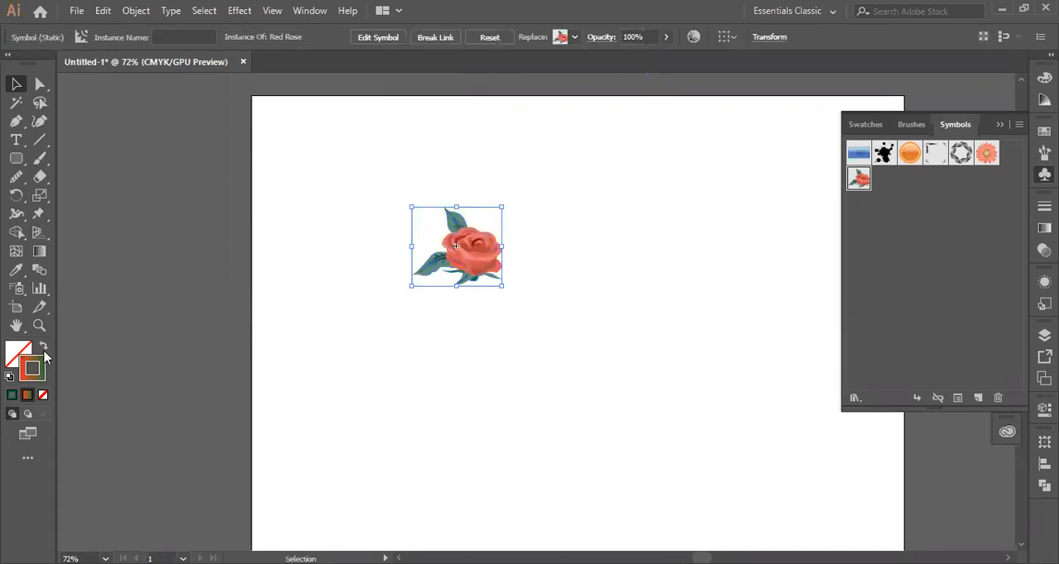
- Set the colour to None and enlarge the Red Rose symbol to about twice its size
left_click(43, 396)
left_click(352, 199)
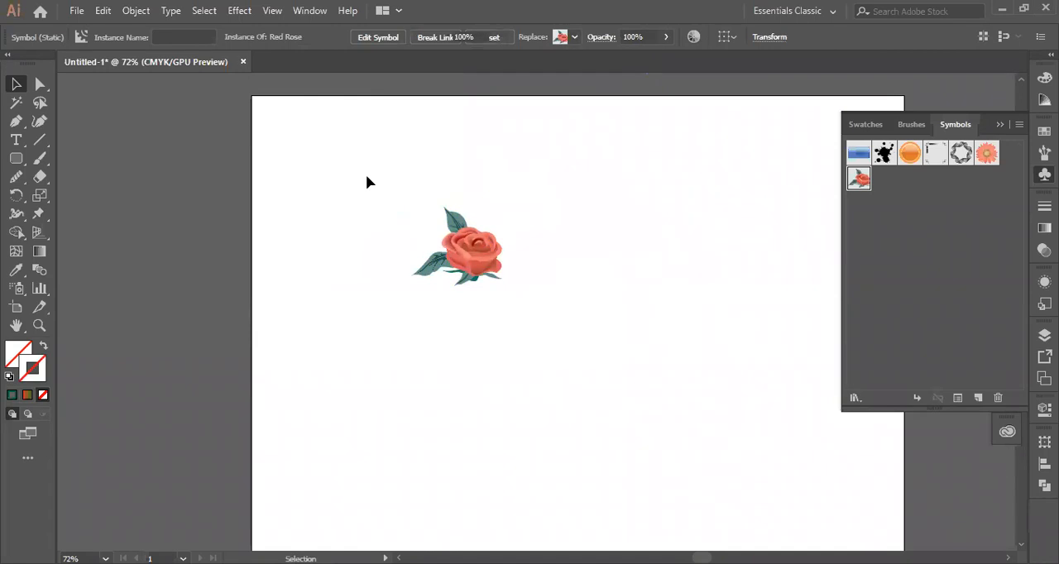
left_click_drag(502, 286, 587, 362)
- Break the Red Rose's link to its symbol and deselect it
right_click(502, 263)
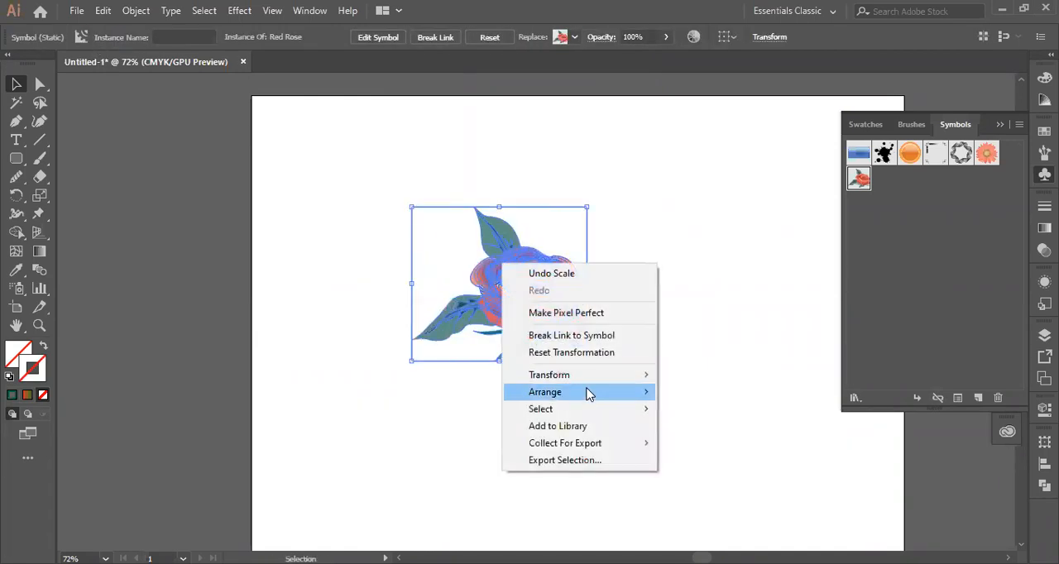
left_click(569, 335)
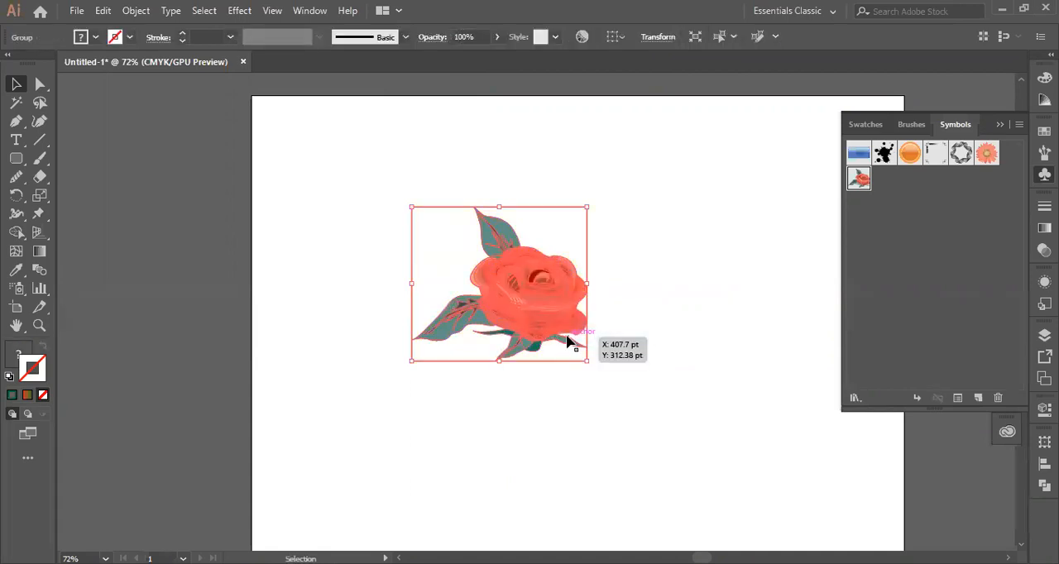
left_click(642, 300)
- Ungroup the unlinked rose three times to separate its petals and leaves
left_click(513, 303)
right_click(512, 299)
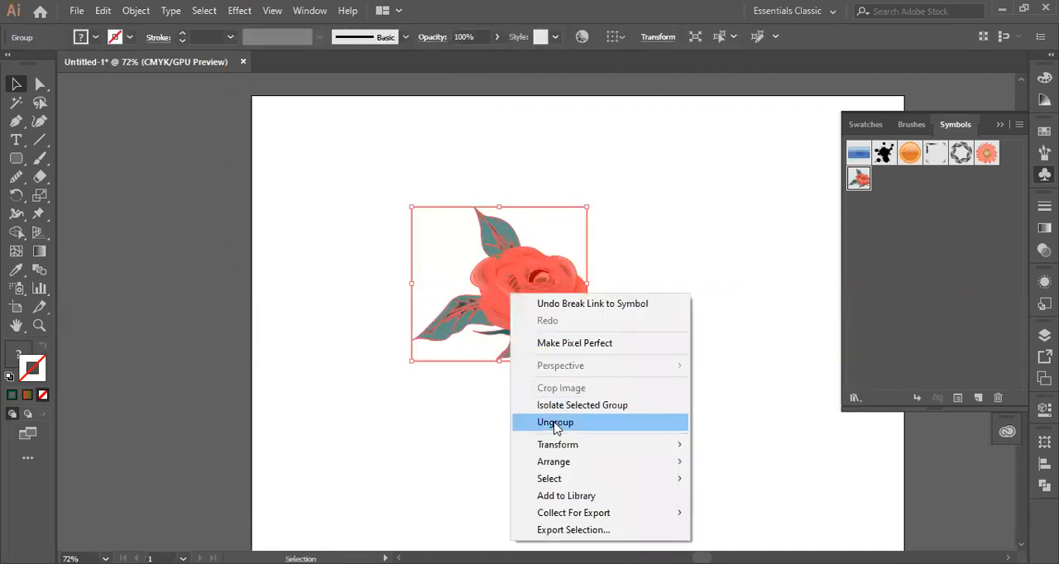
left_click(554, 424)
key("ctrl+shift+a")
left_click(531, 281)
right_click(526, 278)
left_click(579, 412)
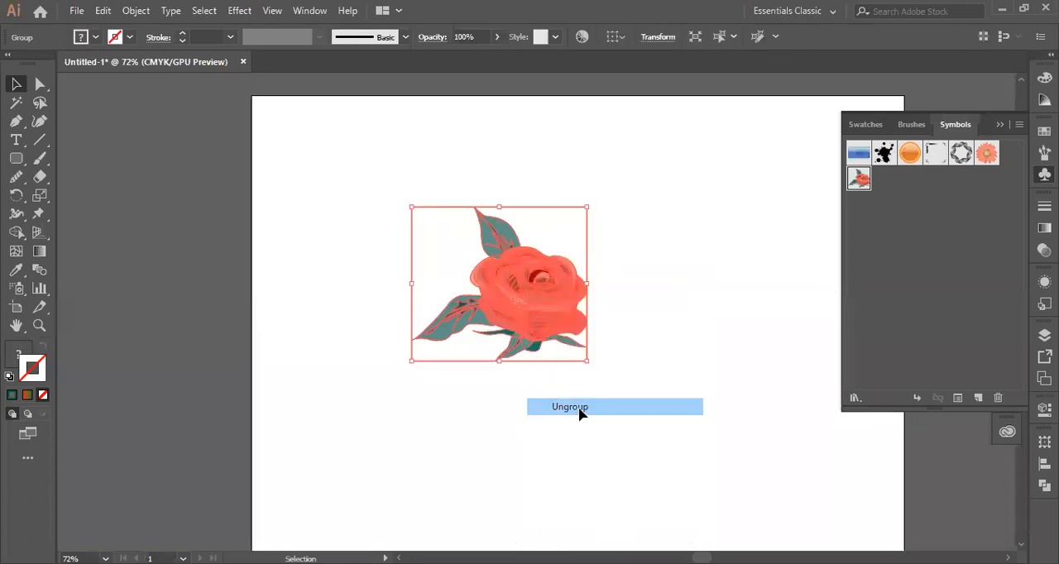
left_click(651, 346)
left_click(525, 316)
right_click(499, 273)
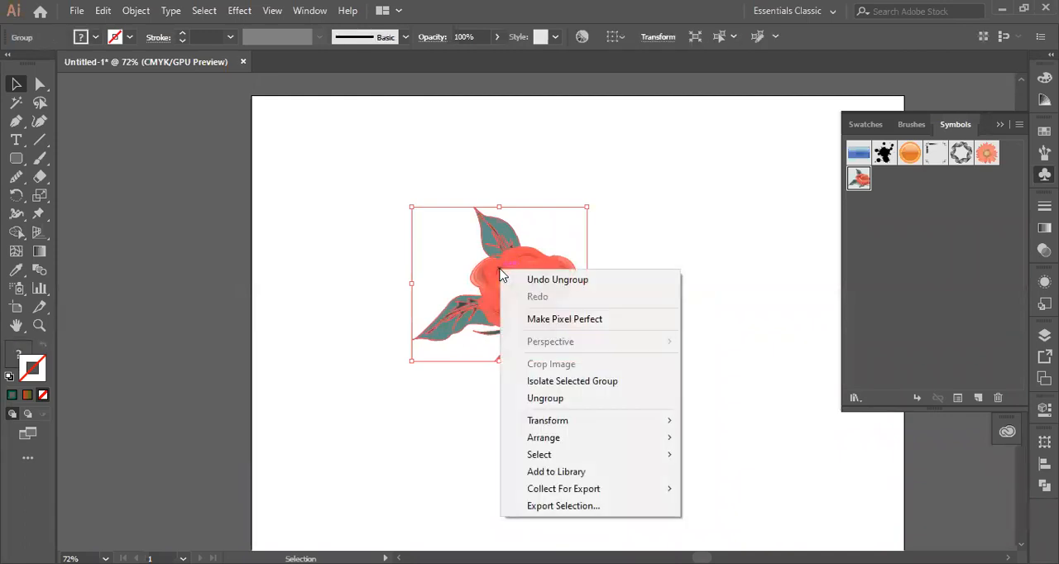
left_click(572, 398)
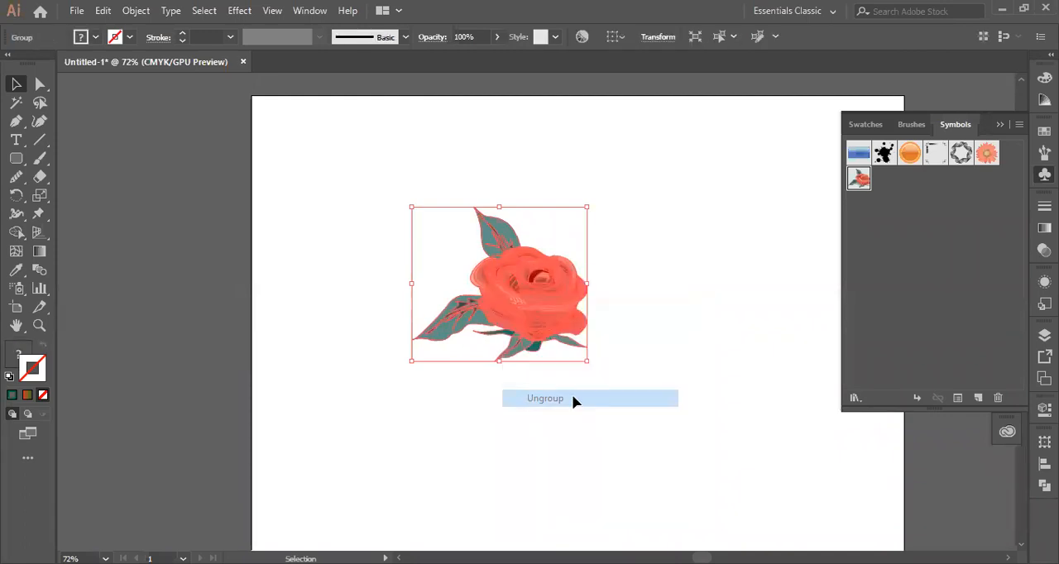
left_click(612, 315)
- Select the rose's lower leaf, central petals and upper leaf one by one to inspect the separated parts
left_click(527, 291)
left_click(465, 319)
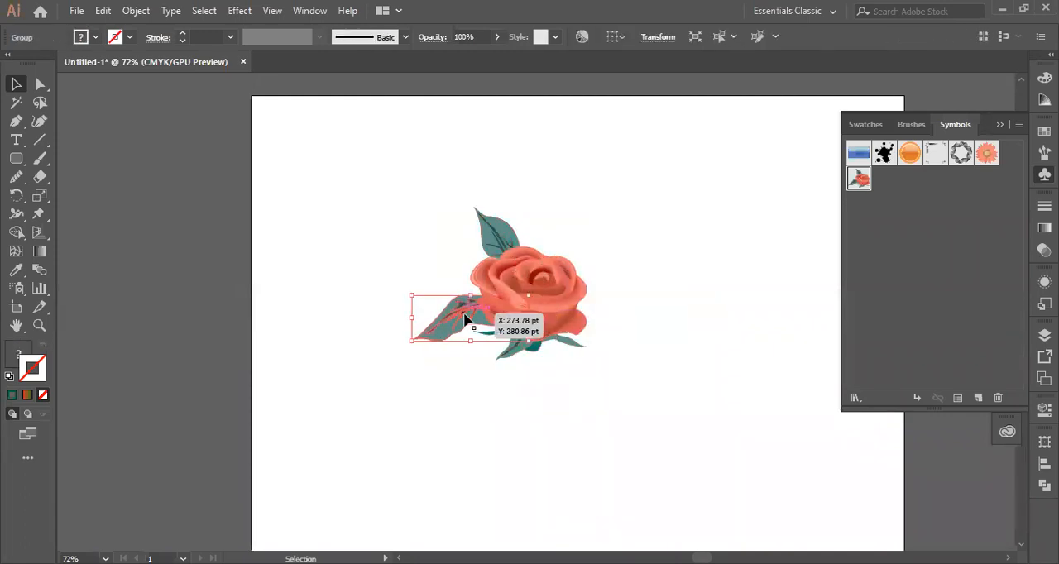
left_click(553, 285)
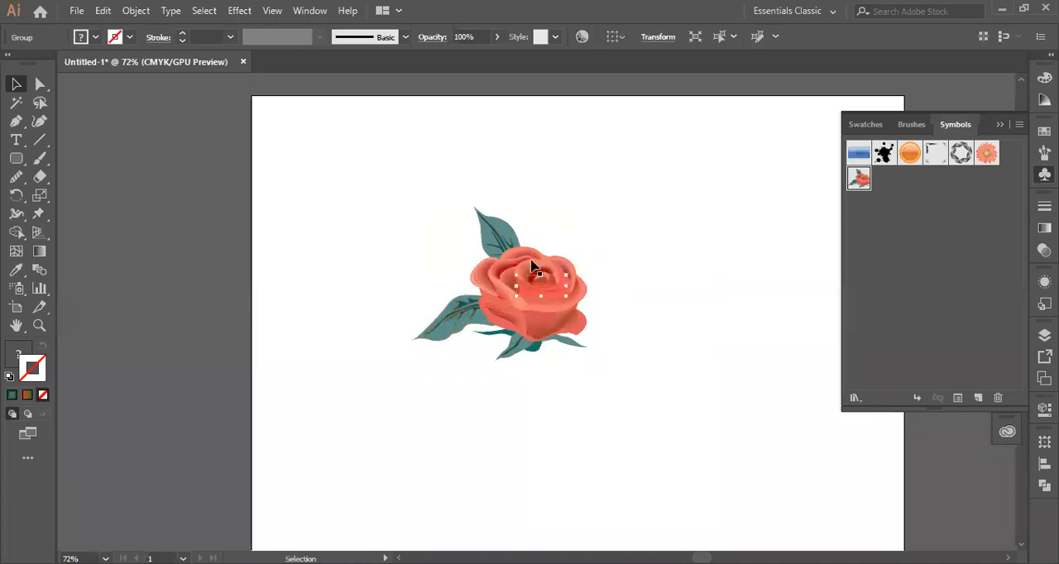
left_click(499, 232)
- Select the whole rose, look through its fill and stroke swatches, and bring up the fill's colour values
left_click_drag(396, 192, 682, 386)
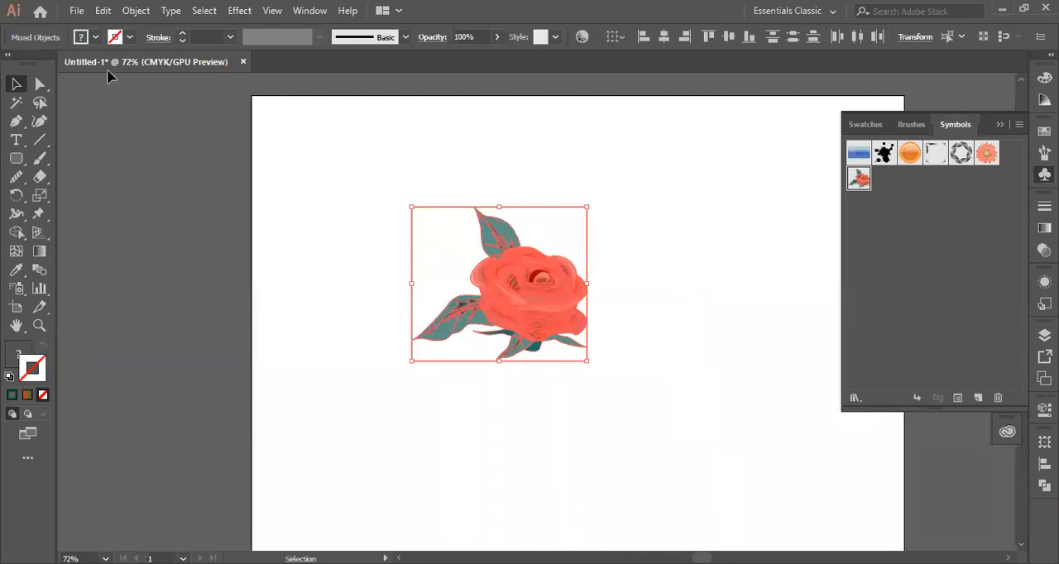
left_click(96, 37)
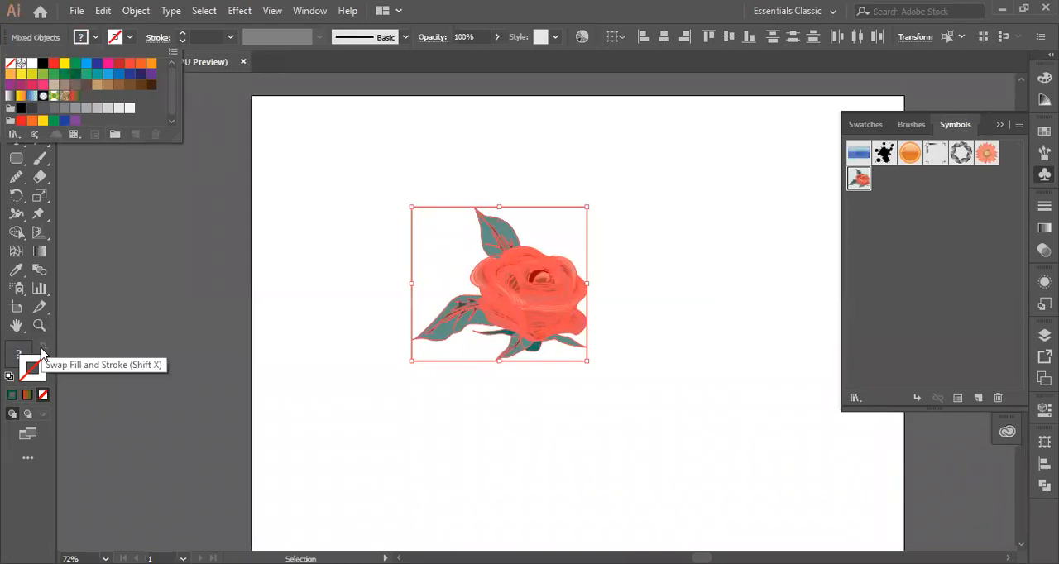
left_click(486, 280)
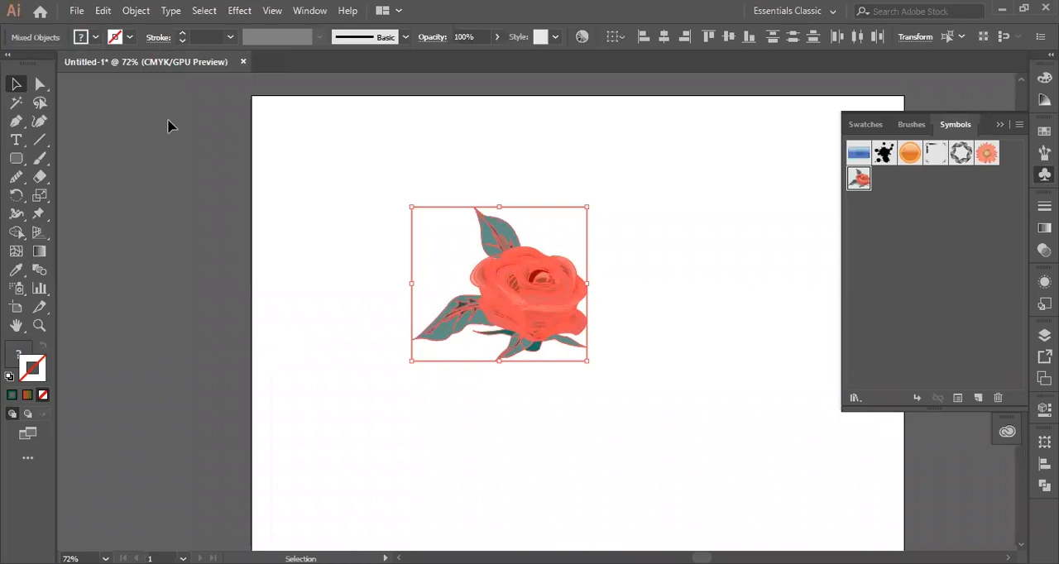
left_click(130, 37)
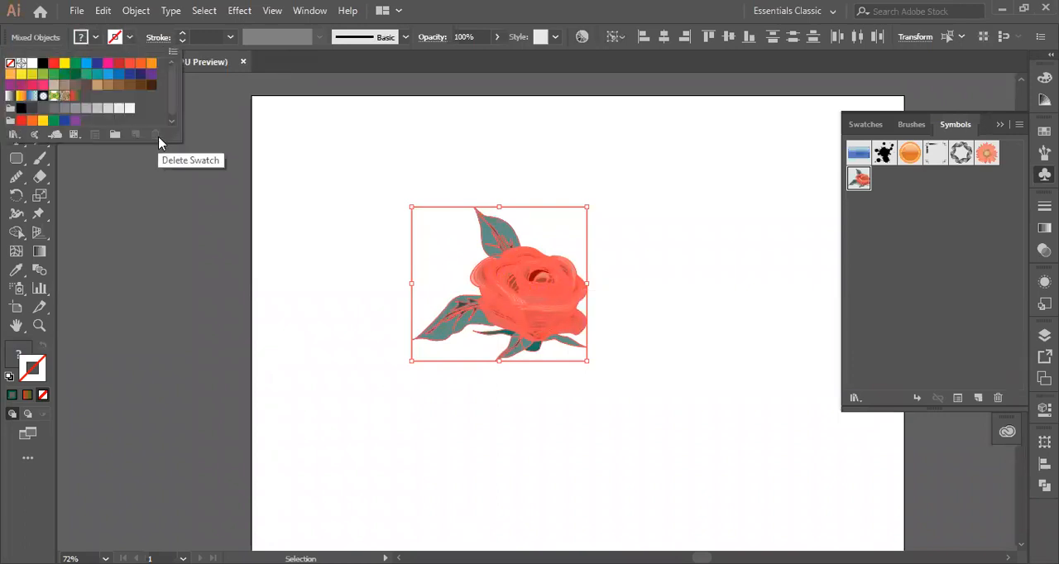
left_click(8, 353)
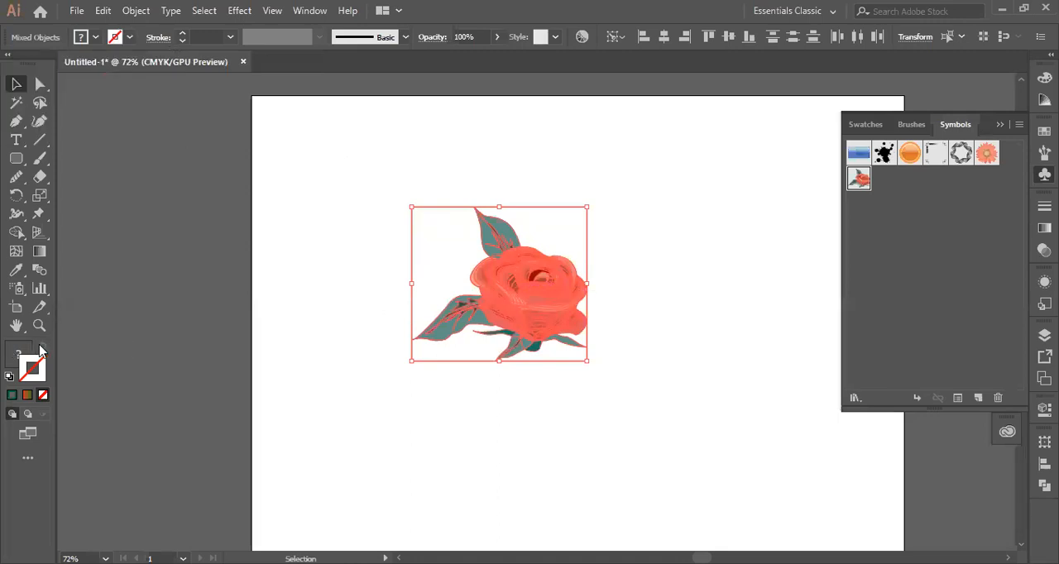
left_click(34, 351)
left_click(312, 283)
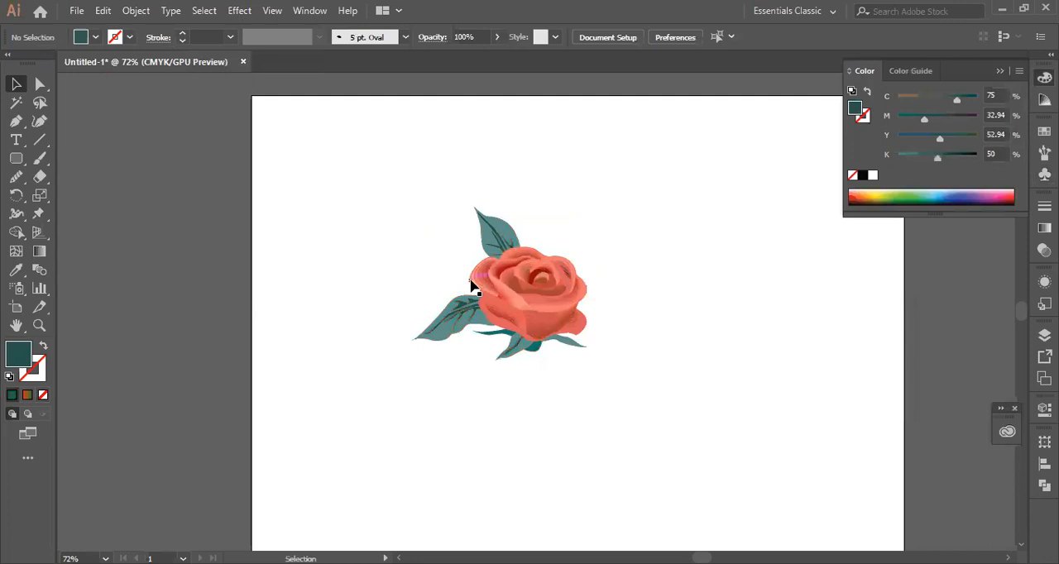
- Select individual petals, the lower leaf and a path in the upper leaf to check their fill colours
left_click(502, 285)
left_click(546, 317)
left_click(457, 328)
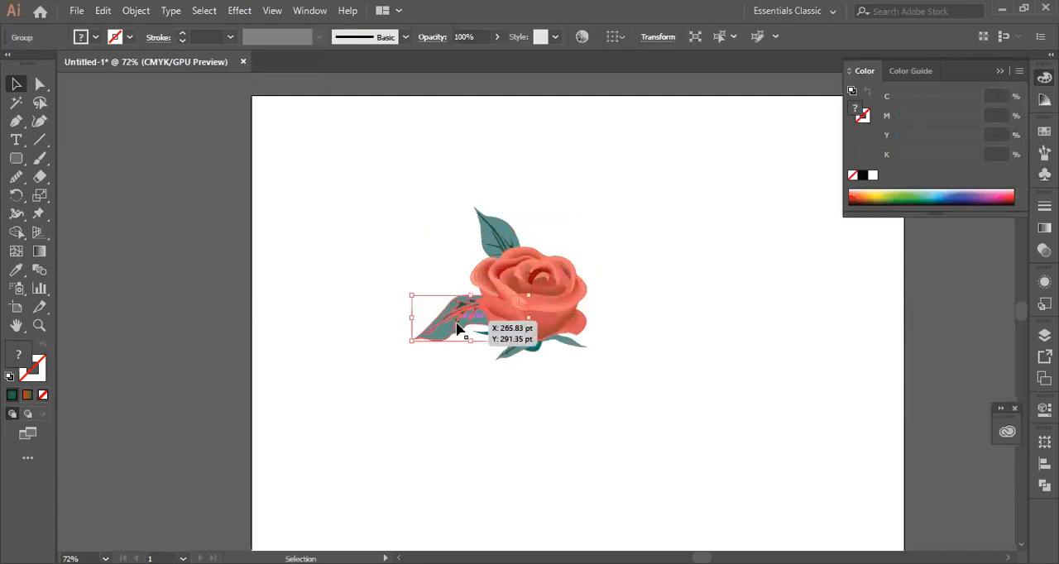
left_click(488, 232)
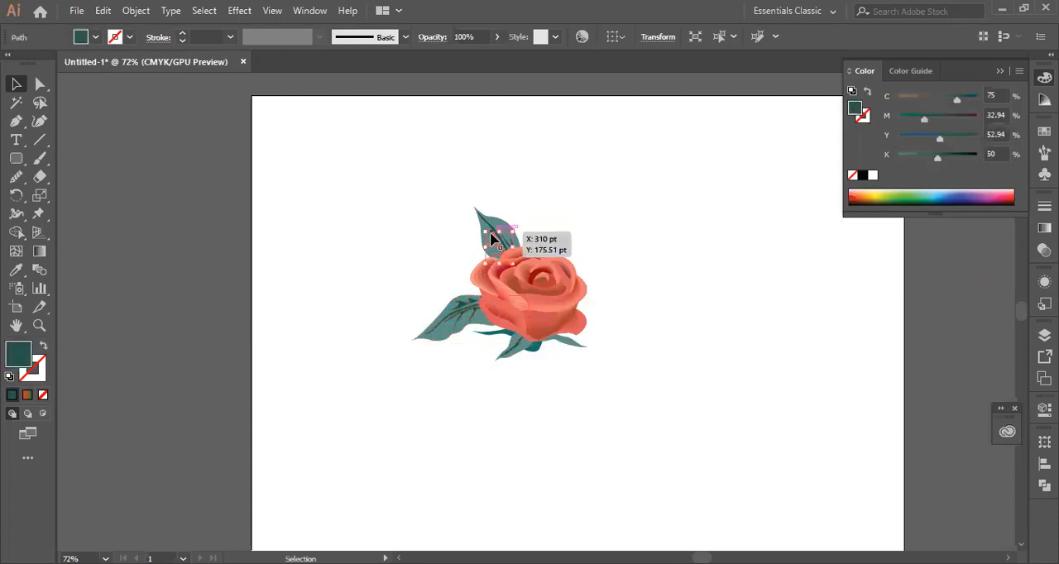
left_click(526, 374)
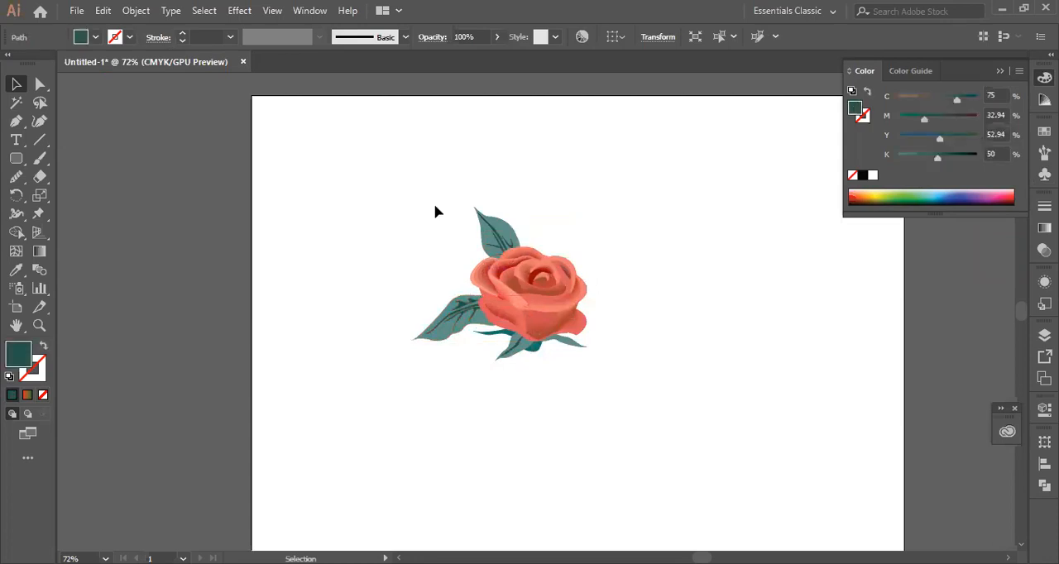
- Undo the ungrouping so the rose is a single group again, and select the whole rose
left_click_drag(384, 301, 607, 364)
right_click(499, 253)
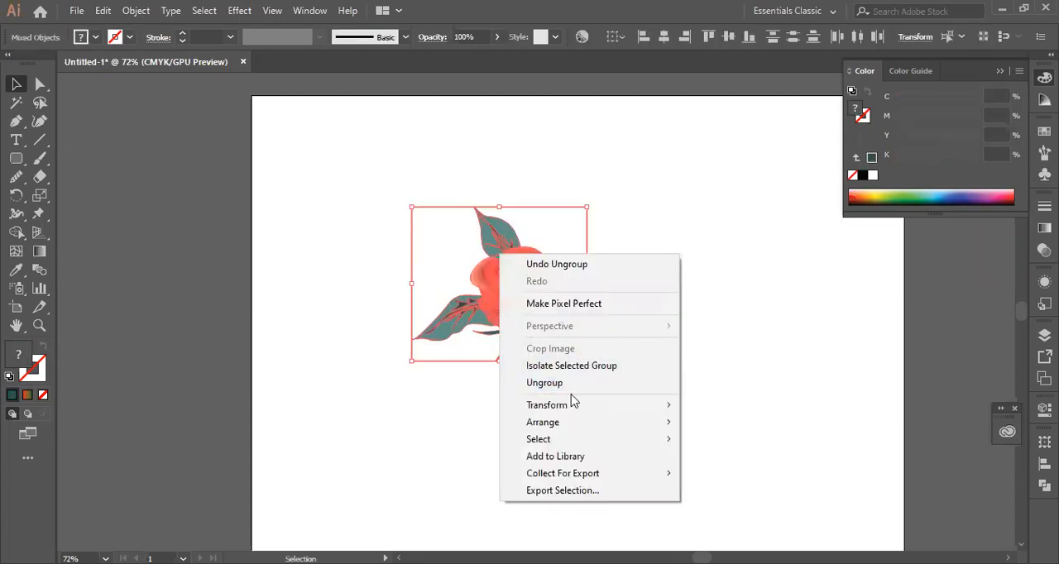
left_click(494, 433)
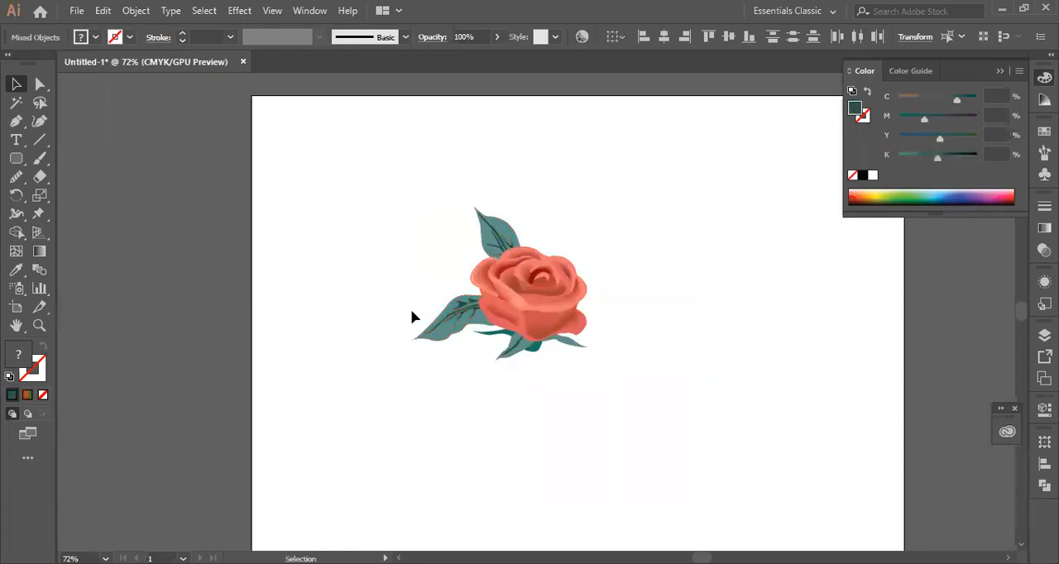
left_click_drag(403, 339, 611, 407)
key("a")
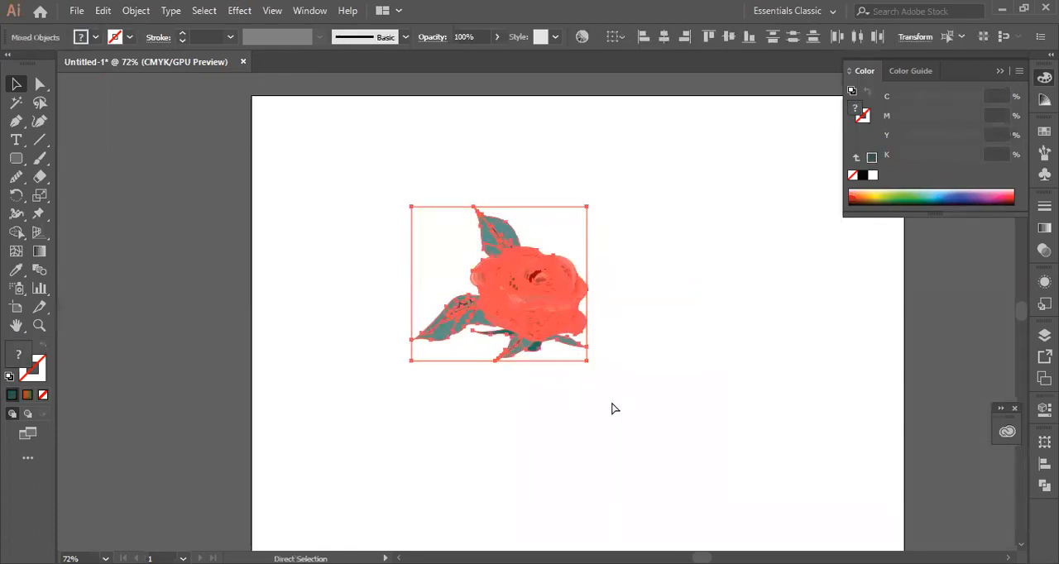
key("v")
left_click(658, 308)
left_click(549, 301)
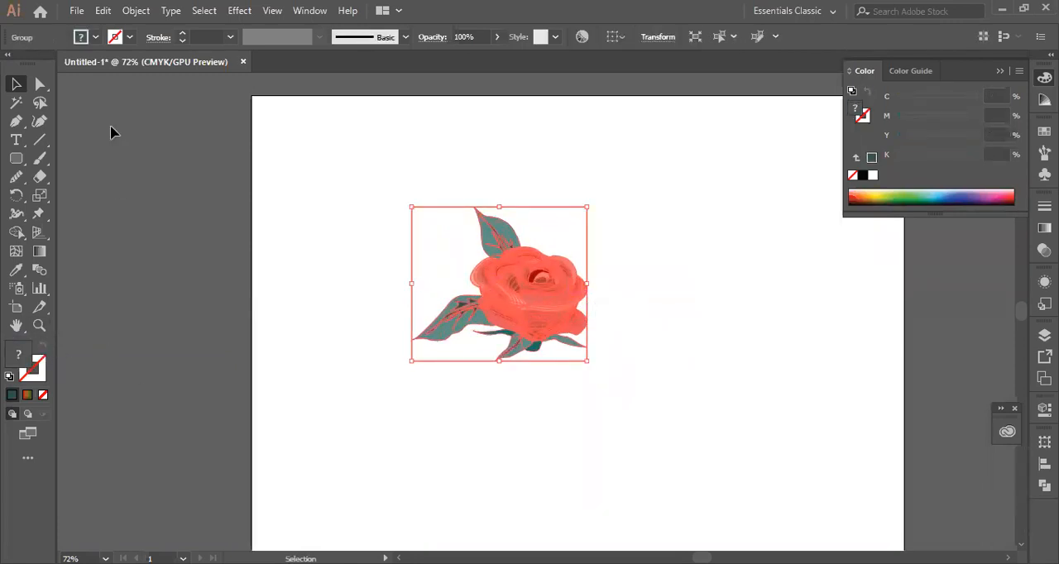
- Look through the fill swatches available for the grouped rose and bring up the document's symbols
left_click(94, 38)
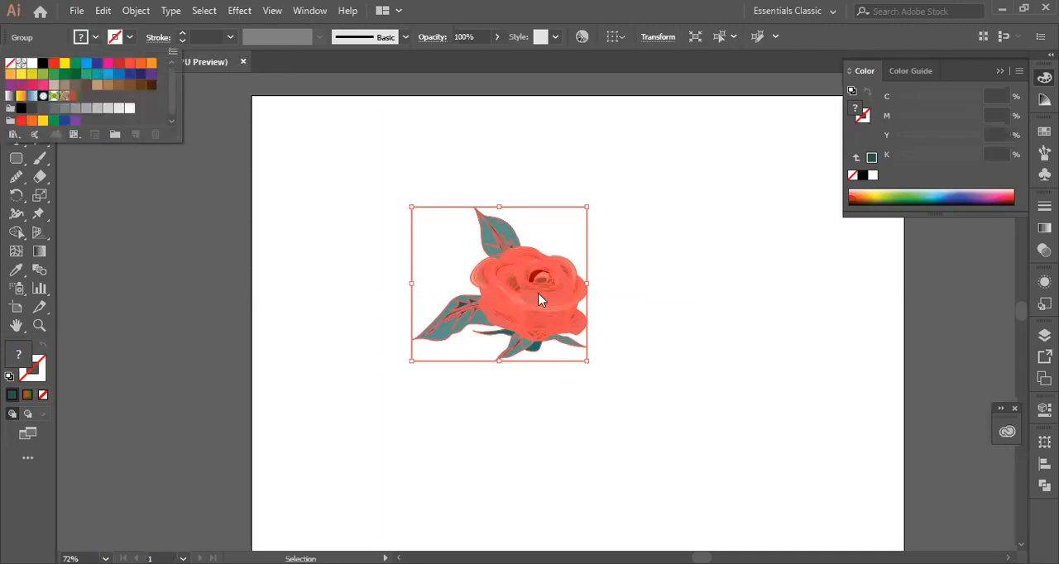
left_click(95, 38)
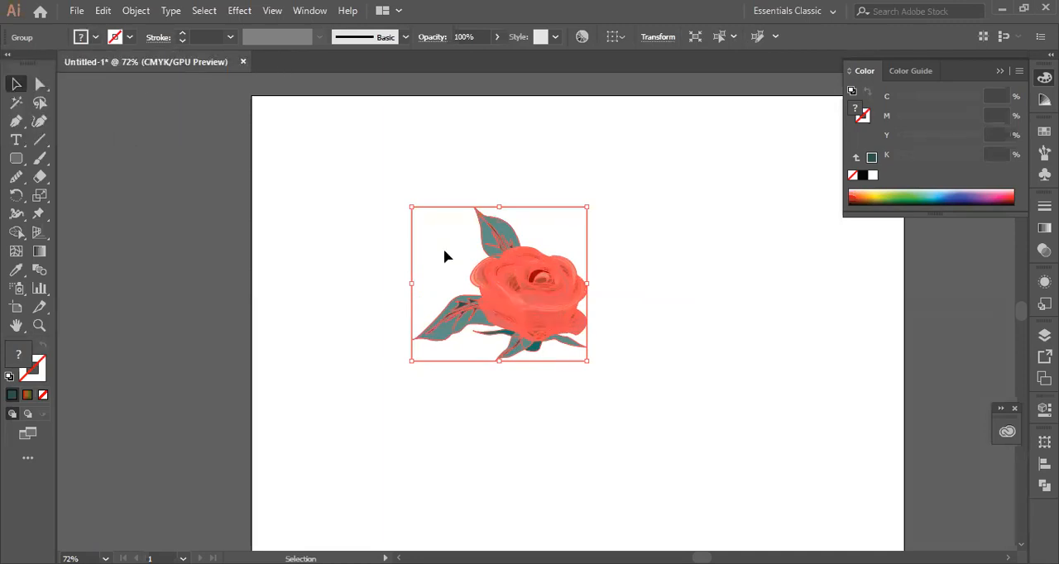
left_click_drag(524, 301, 90, 39)
left_click(95, 38)
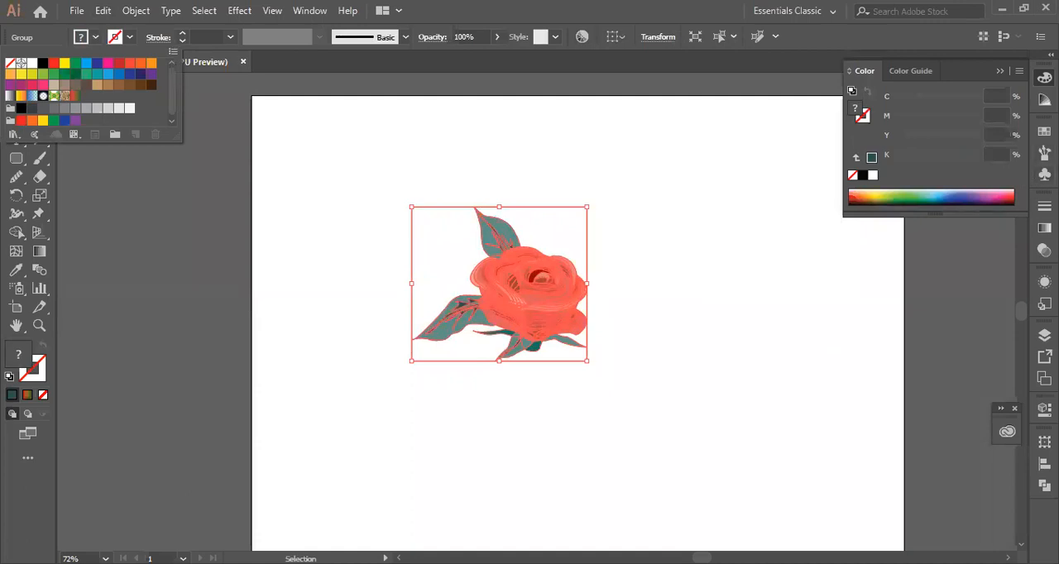
left_click(1044, 175)
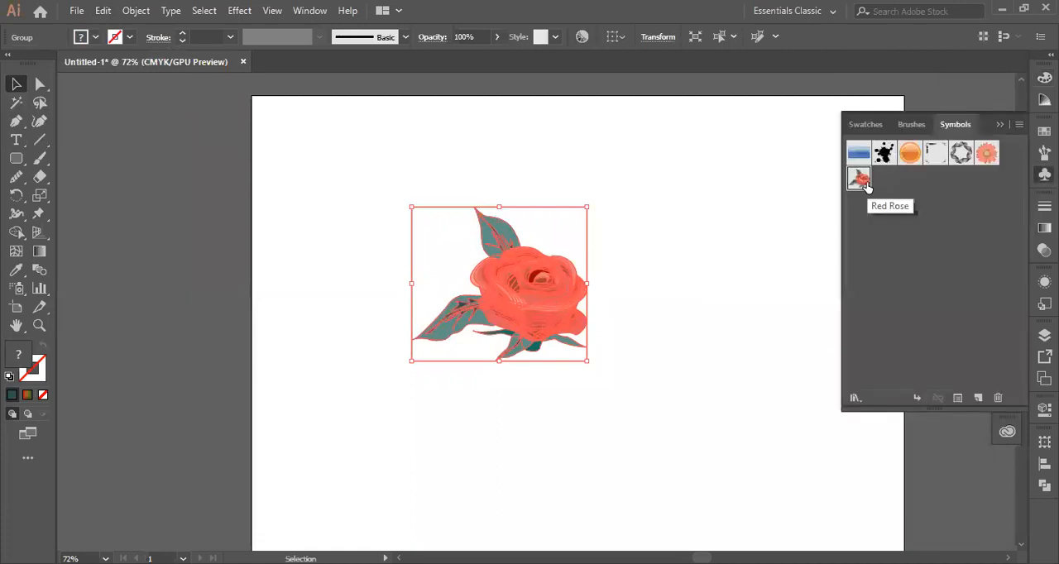
left_click(96, 38)
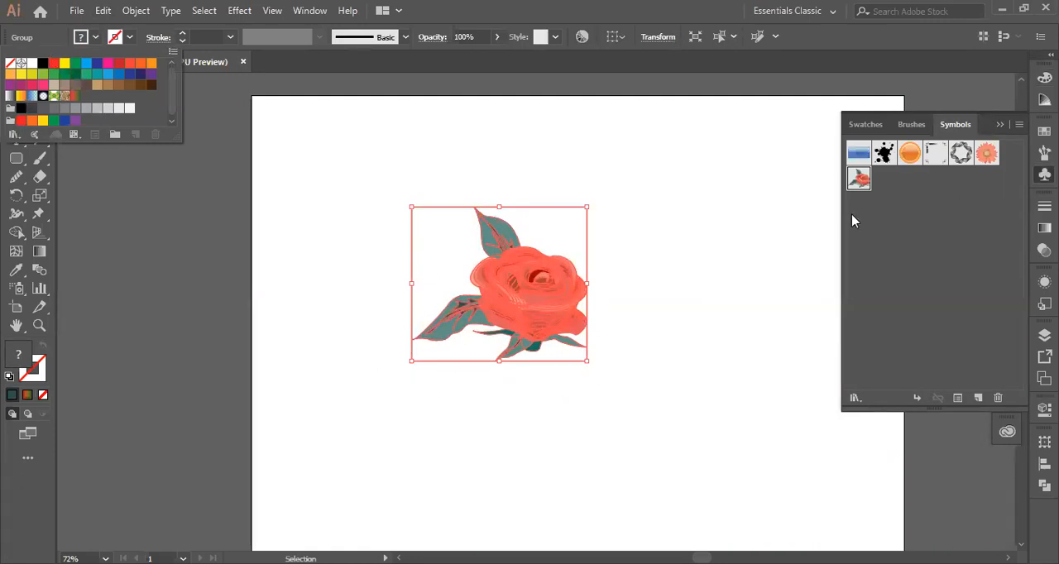
- Move the grouped rose slightly upwards and enlarge it to about twice its size
left_click(560, 288)
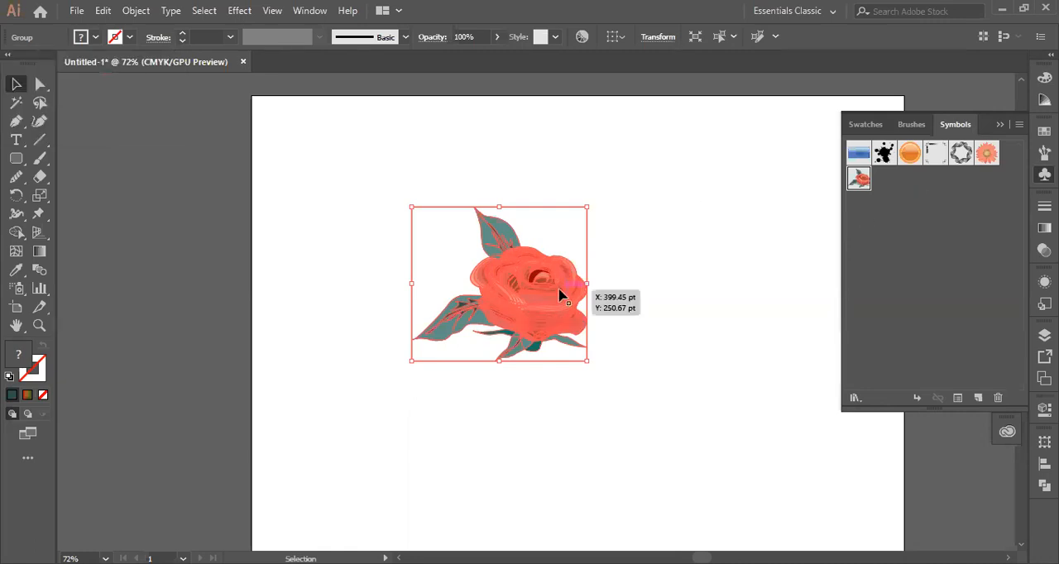
left_click_drag(513, 311, 509, 256)
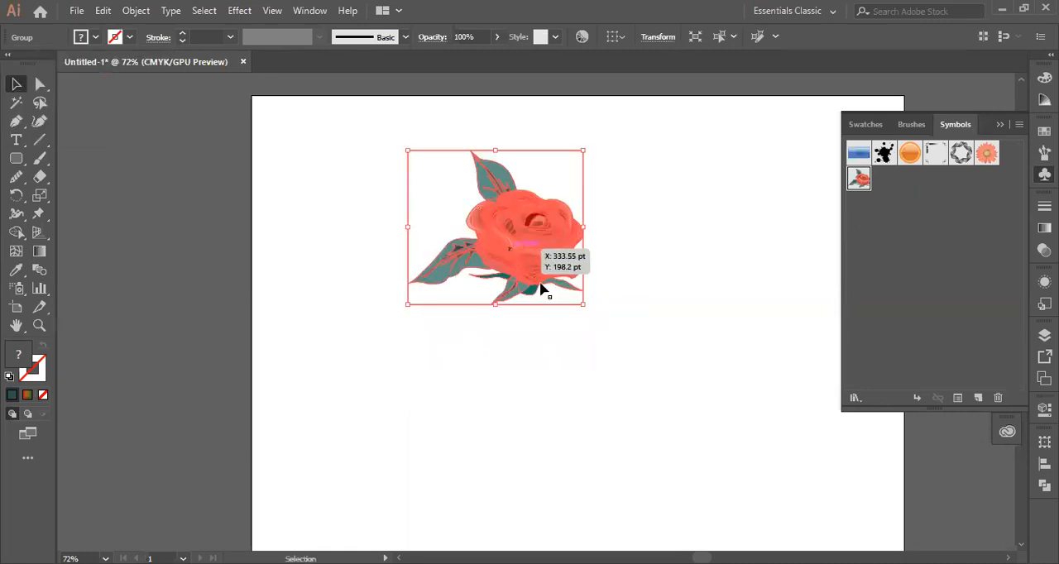
left_click_drag(581, 305, 779, 477)
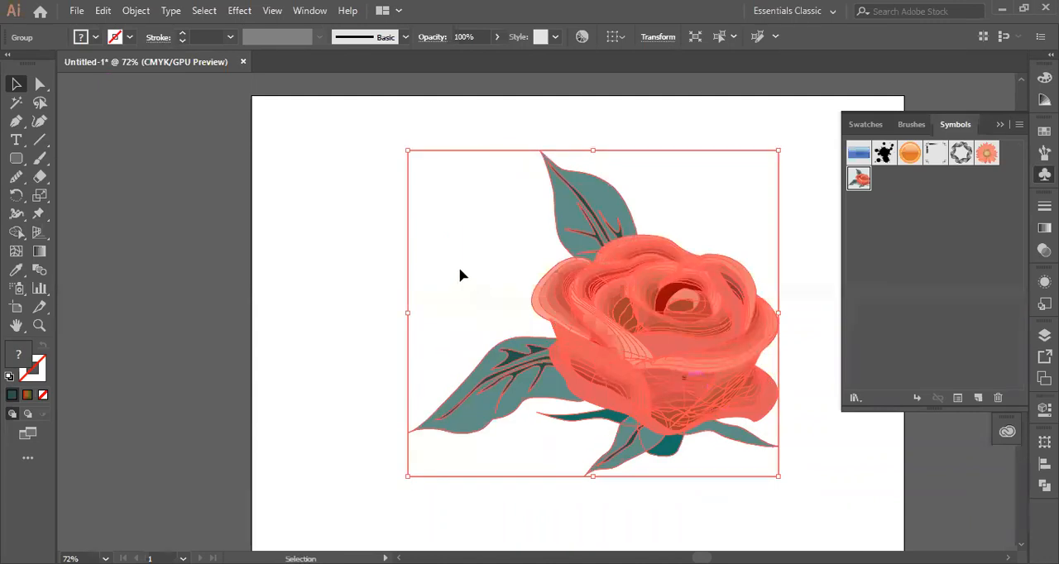
- Move the enlarged rose to the artboard's upper-left corner and deselect it
left_click_drag(460, 275, 241, 184)
left_click(656, 274)
right_click(430, 226)
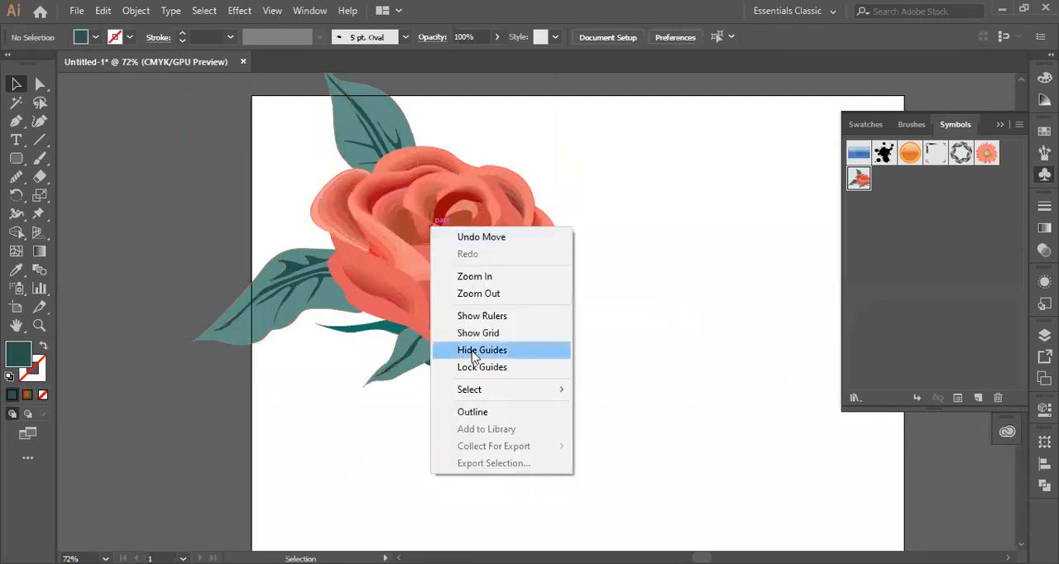
left_click(637, 304)
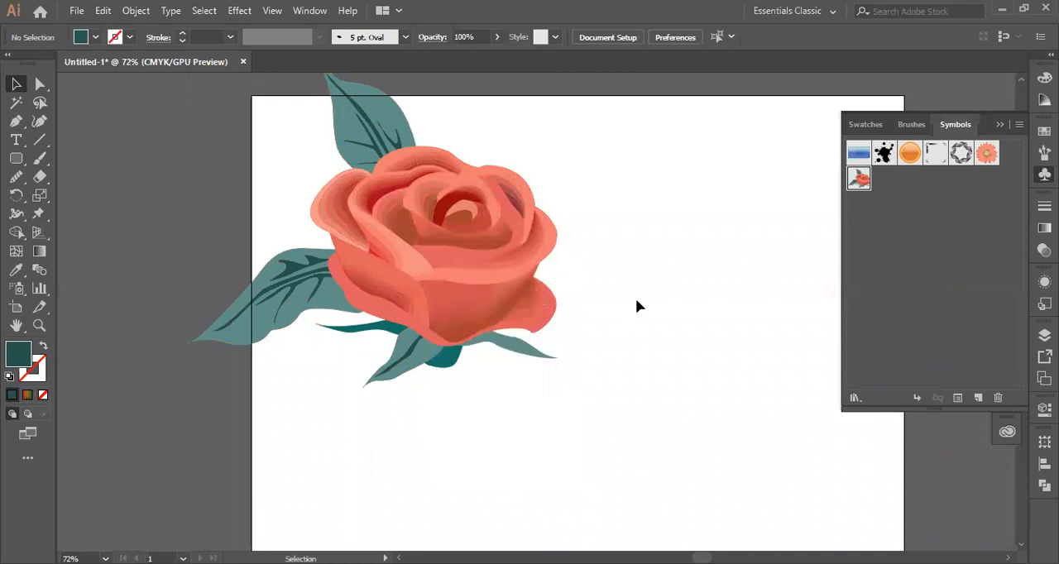
- Ungroup the enlarged rose, and also ungroup the petal group at the flower's left front
left_click(467, 250)
right_click(468, 243)
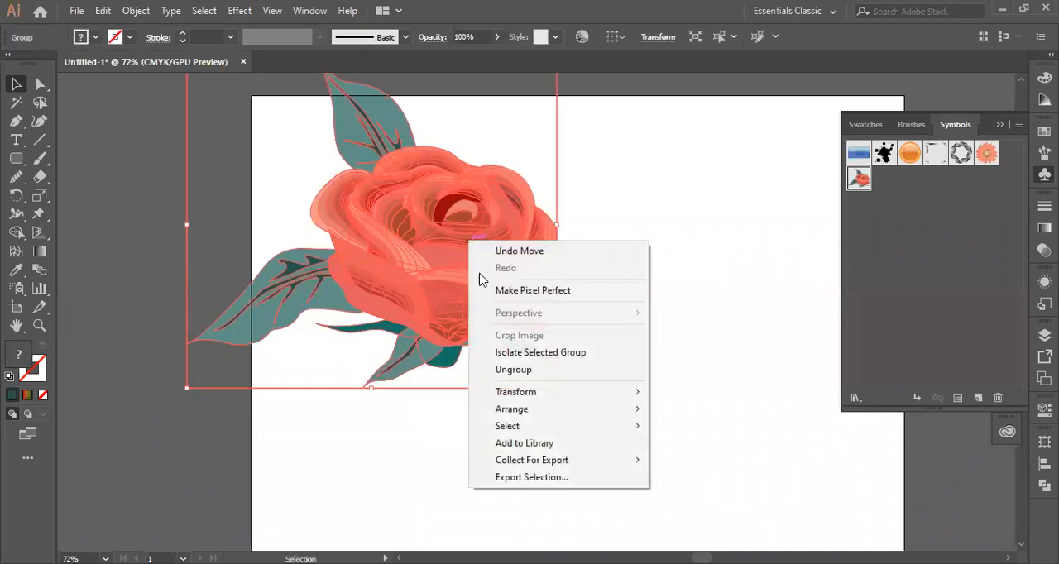
left_click(518, 369)
left_click(687, 313)
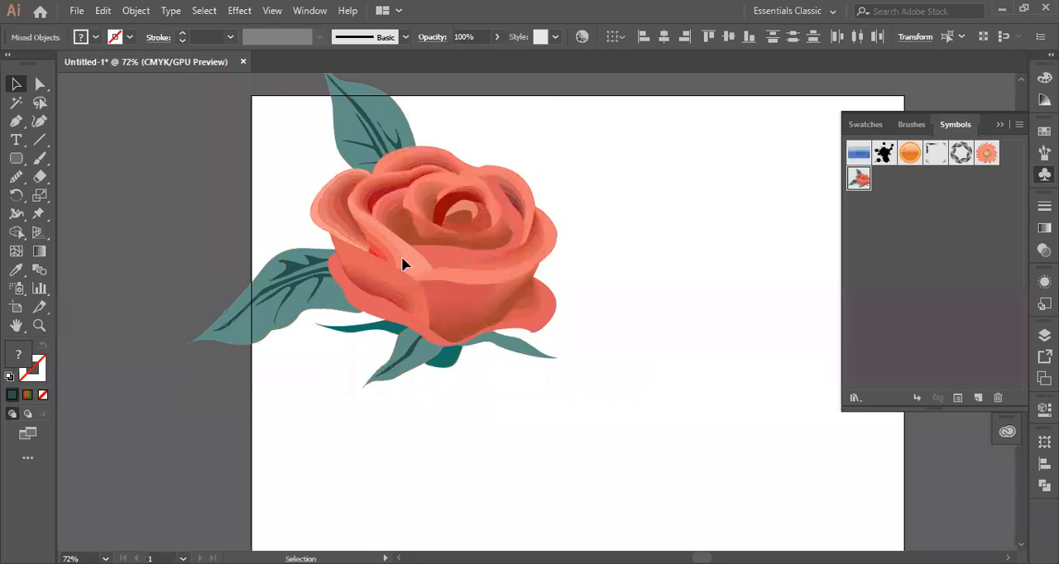
left_click(403, 263)
right_click(402, 259)
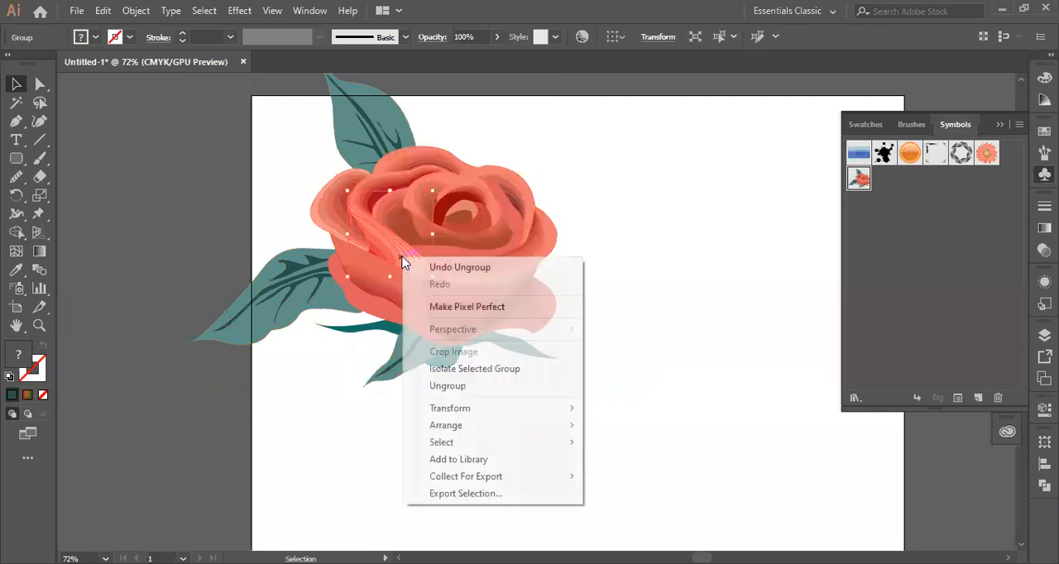
left_click(444, 386)
left_click(646, 285)
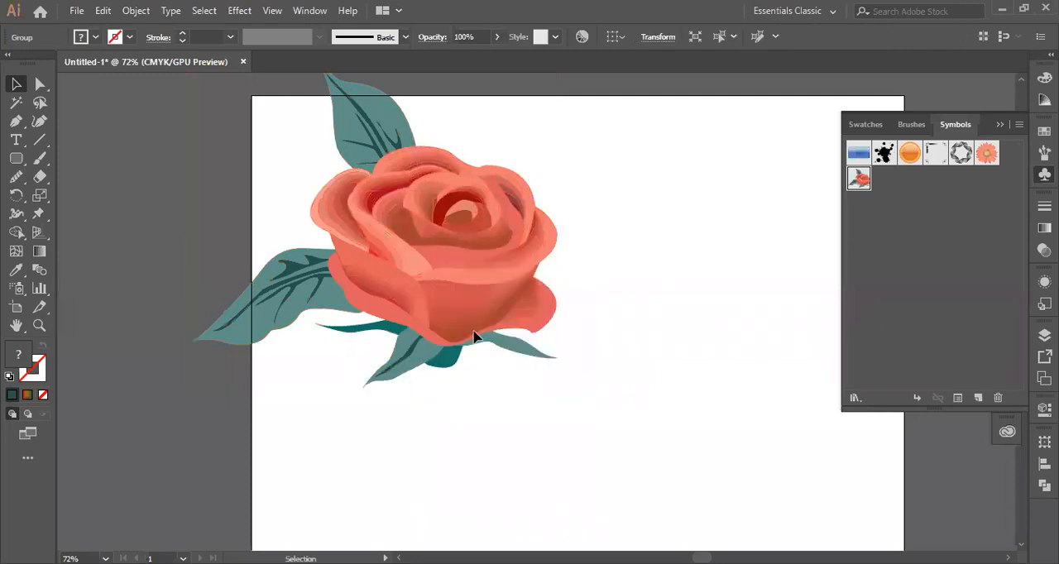
- Select the small bottom leaves in turn, and move the lower-left petal out to the empty area right of the flower
left_click(512, 354)
left_click(430, 366)
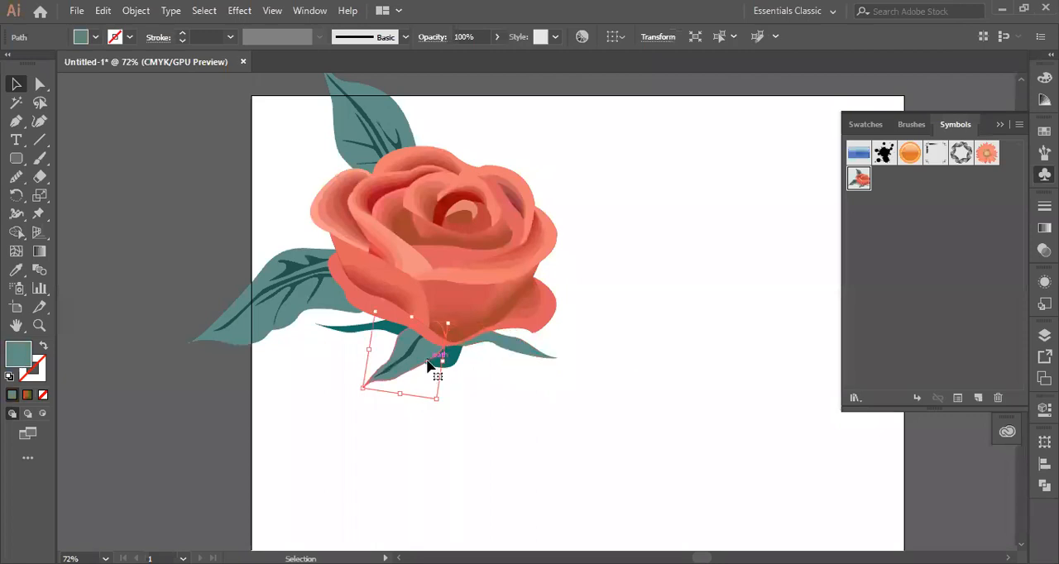
left_click(371, 292)
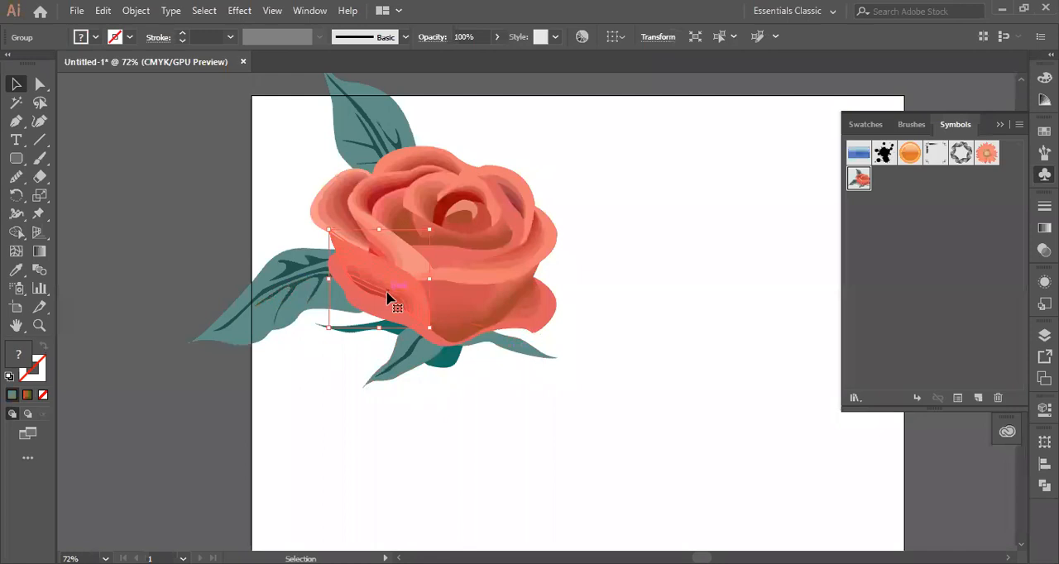
left_click_drag(388, 289, 652, 262)
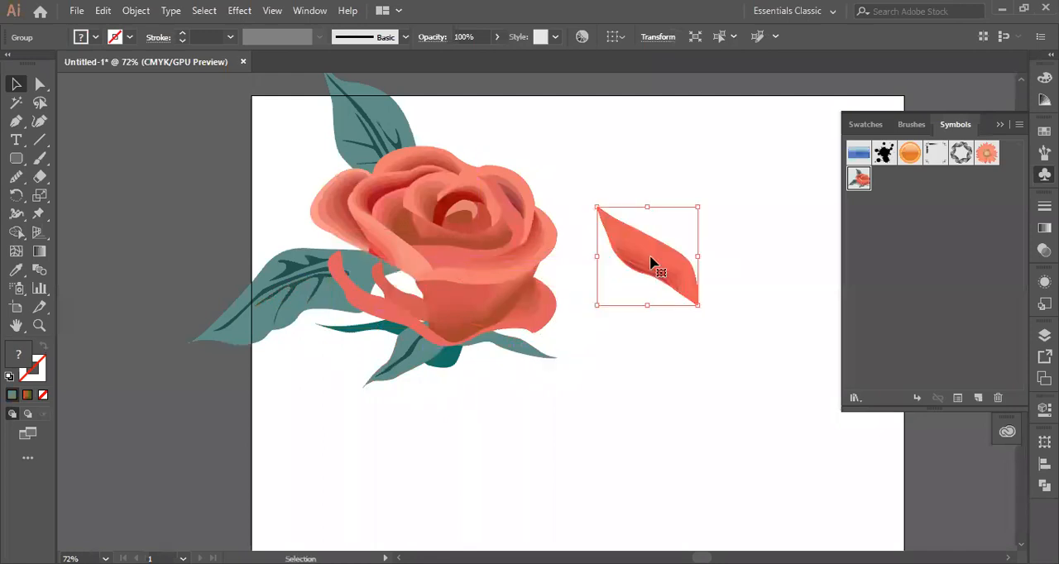
left_click(579, 404)
- Ungroup the detached petal three times to split it into individual paths
left_click(660, 266)
right_click(660, 265)
left_click(705, 394)
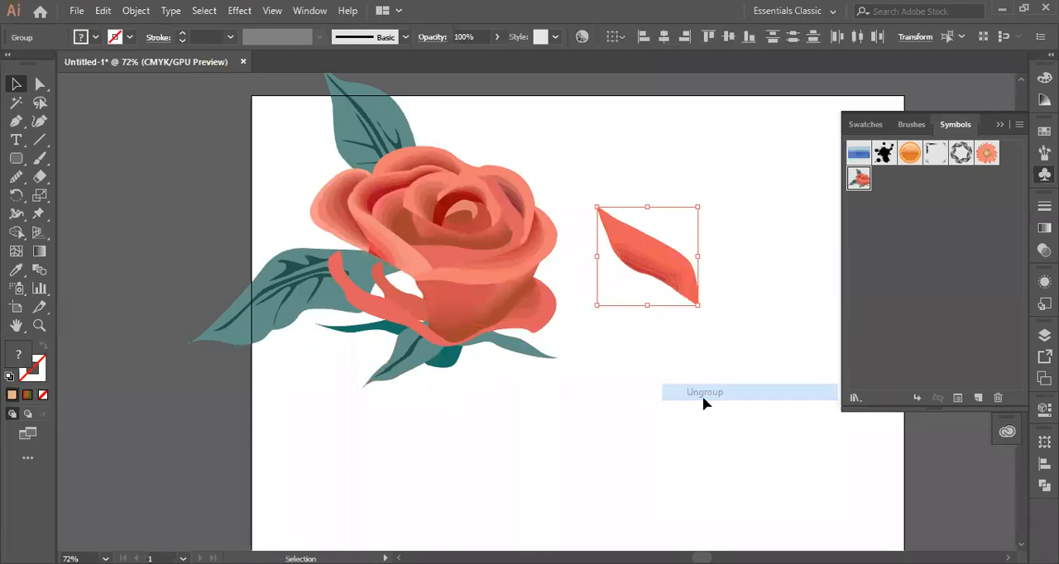
left_click(638, 439)
left_click(662, 274)
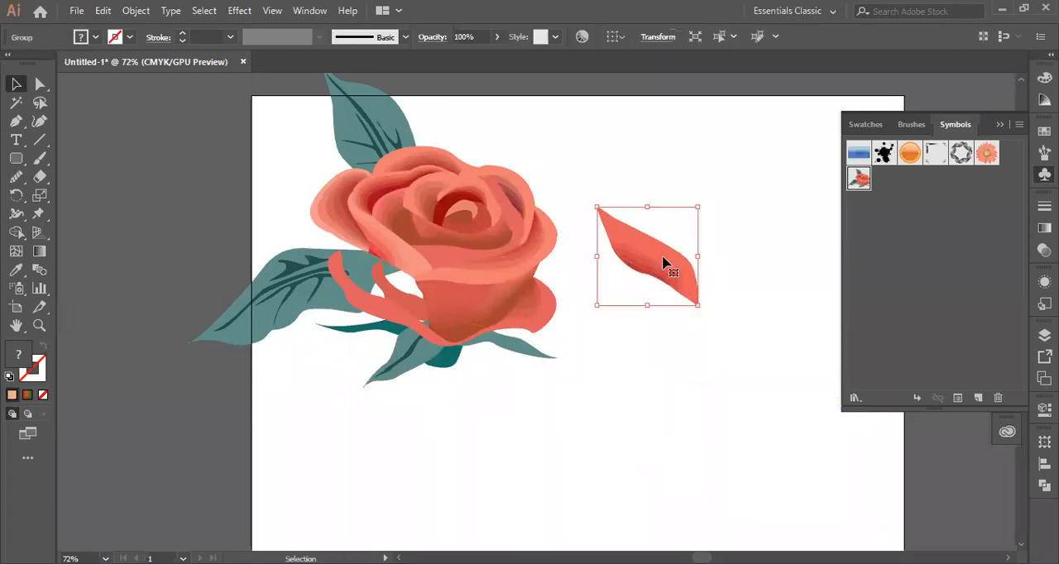
right_click(665, 263)
left_click(709, 386)
left_click(639, 303)
left_click(639, 274)
right_click(637, 244)
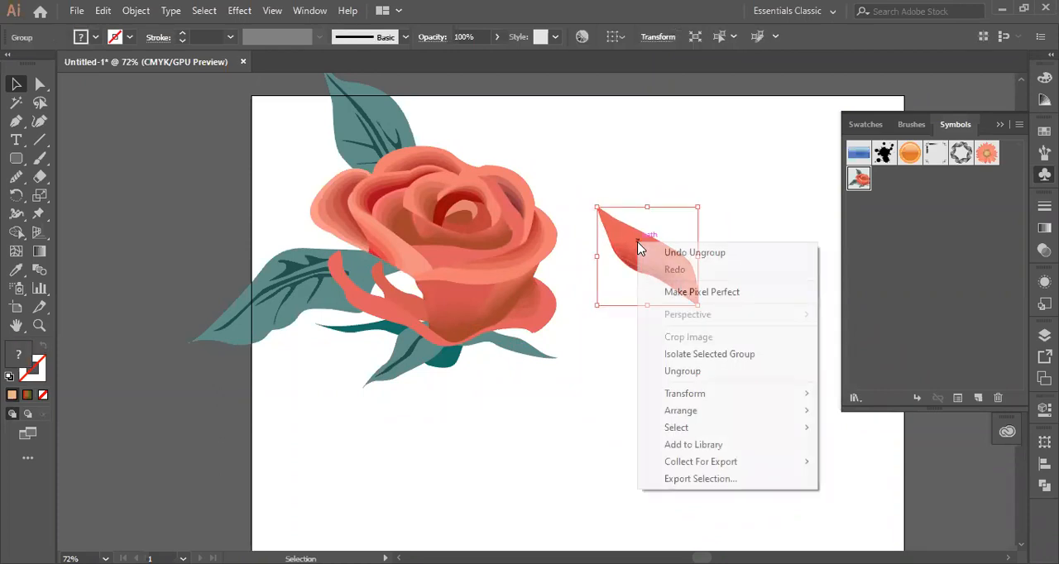
left_click(686, 372)
left_click(687, 377)
- Select individual paths of the detached petal and look through their fill swatches
left_click(669, 281)
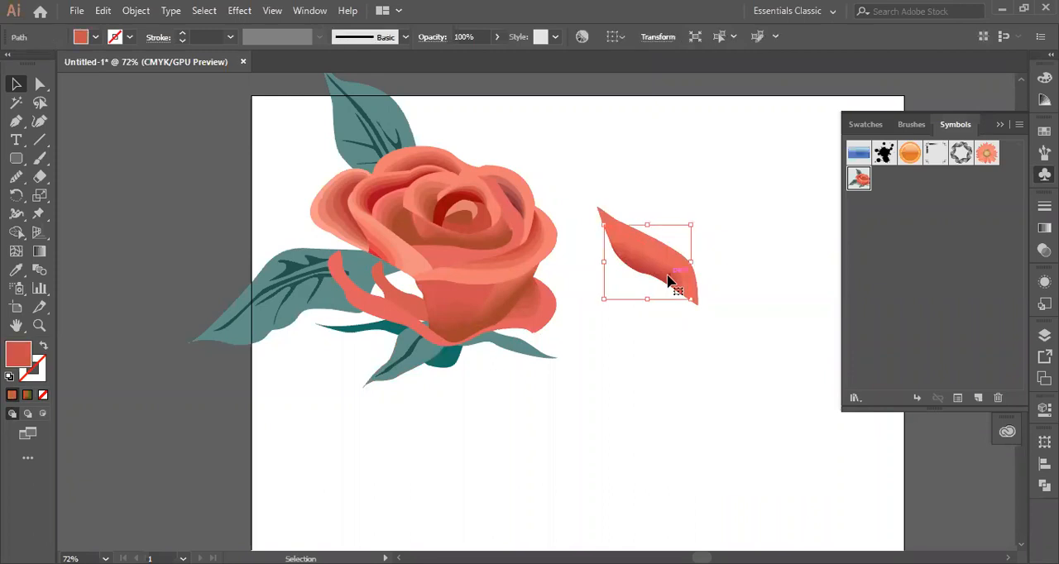
left_click(664, 385)
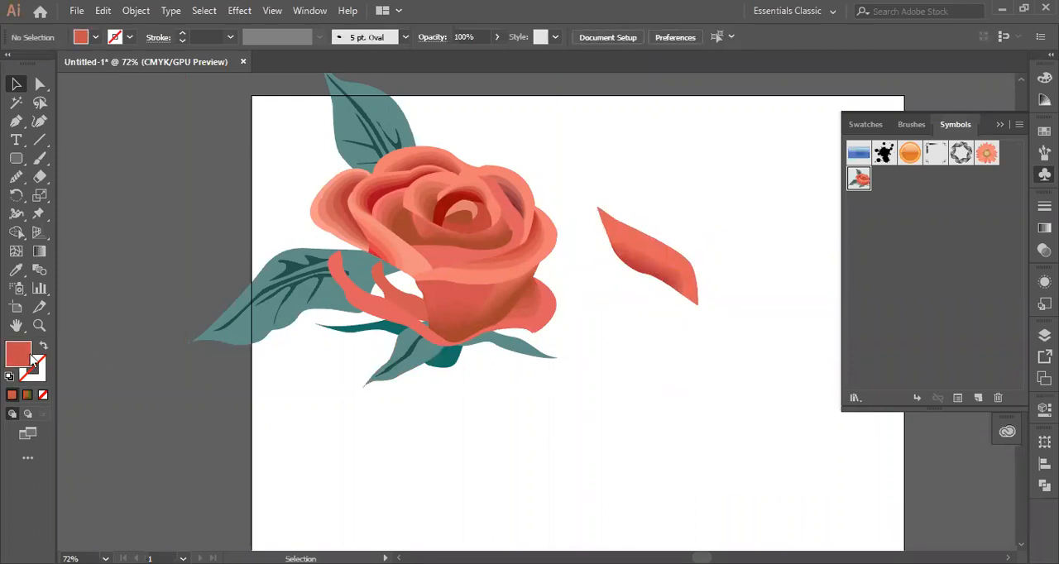
left_click(650, 259)
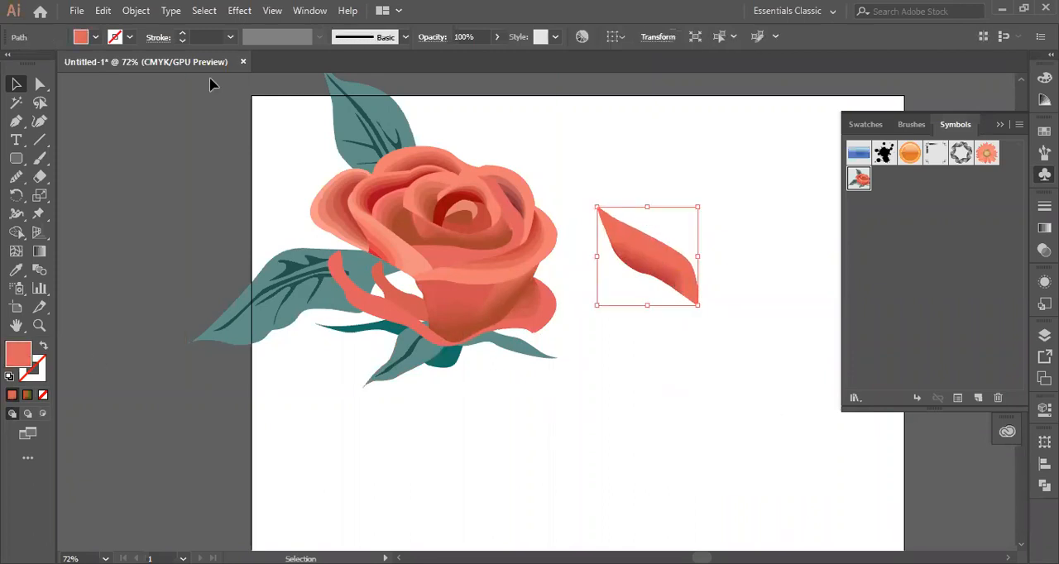
left_click(95, 38)
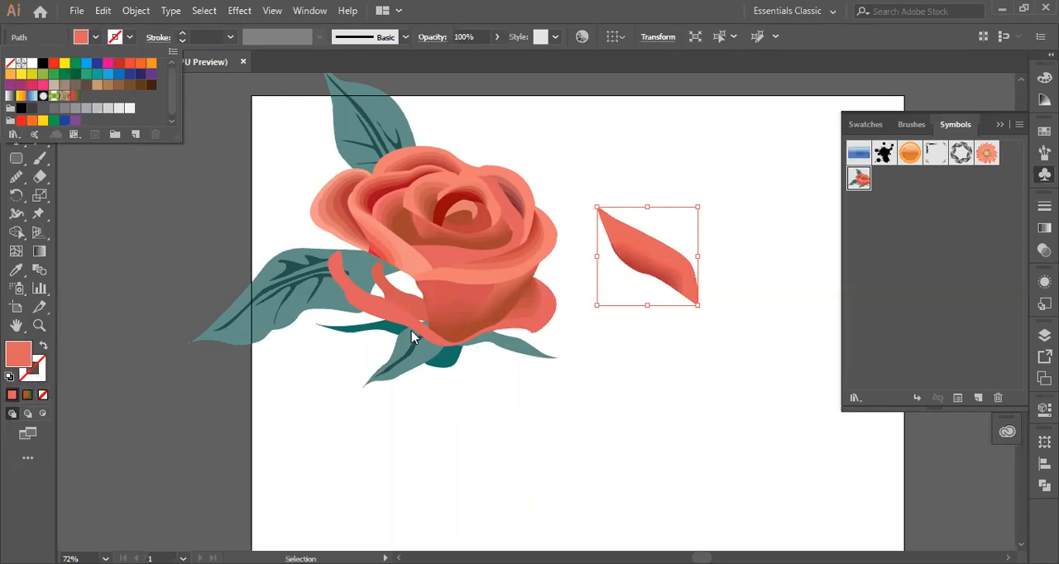
left_click(639, 263)
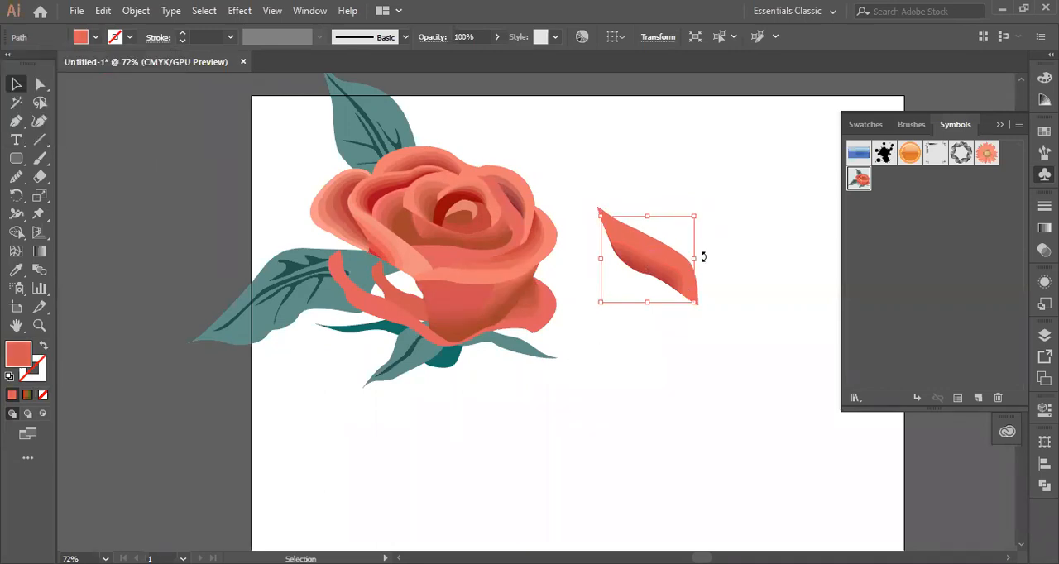
- Undo the petal separation, the ungrouping and the last move of the enlarged rose
key("ctrl+z")
key("ctrl+z")
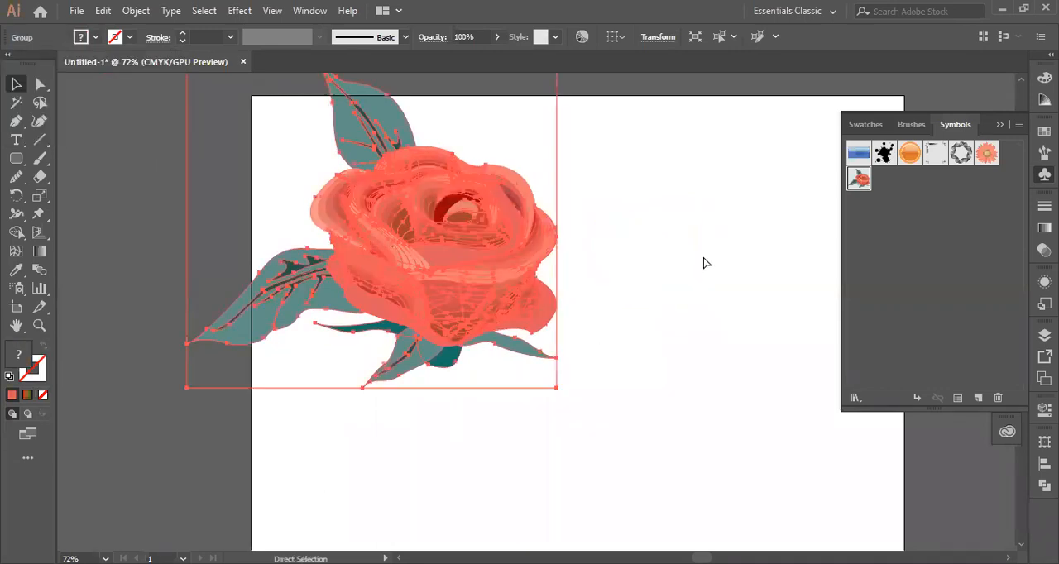
key("ctrl+z")
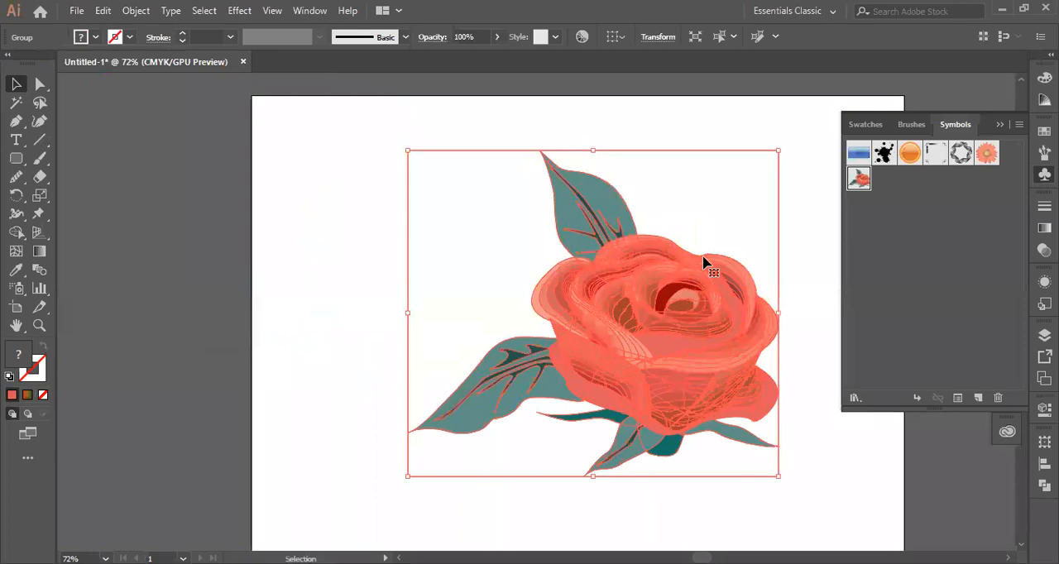
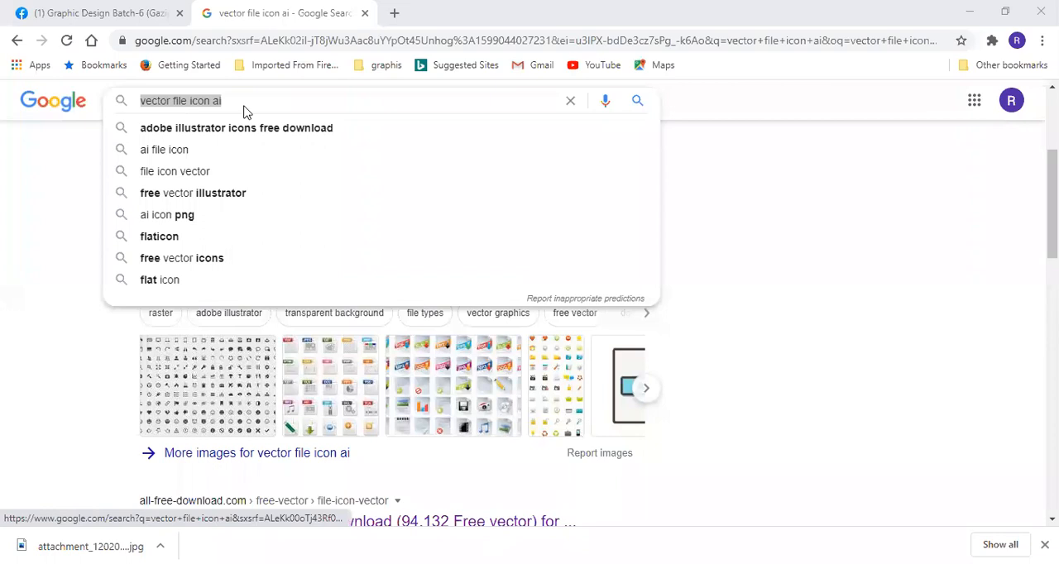
- In the web browser, search Google for "free donload vector file icon"
scroll(310, 125, "up", 3)
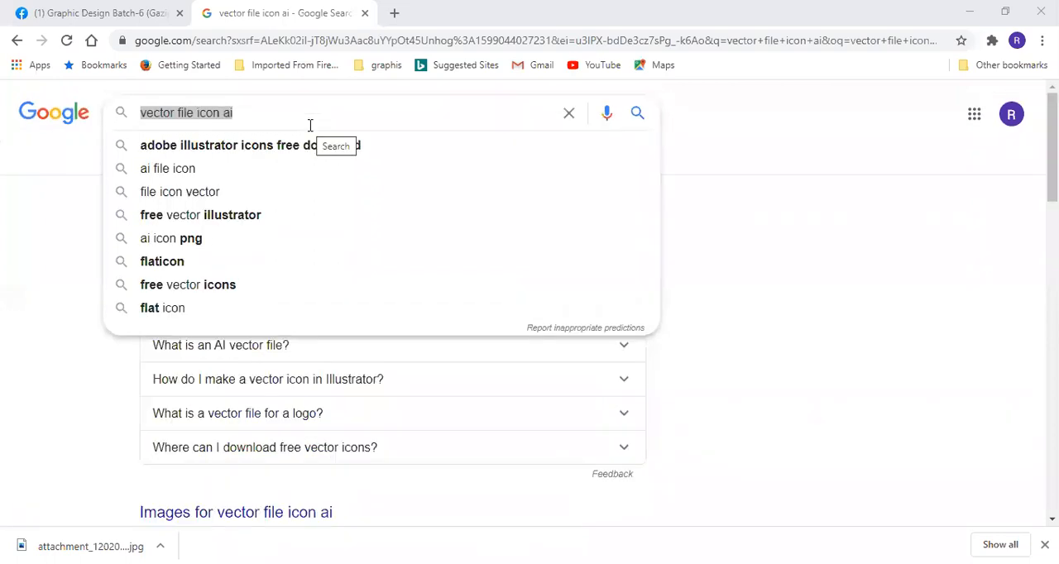
left_click(321, 111)
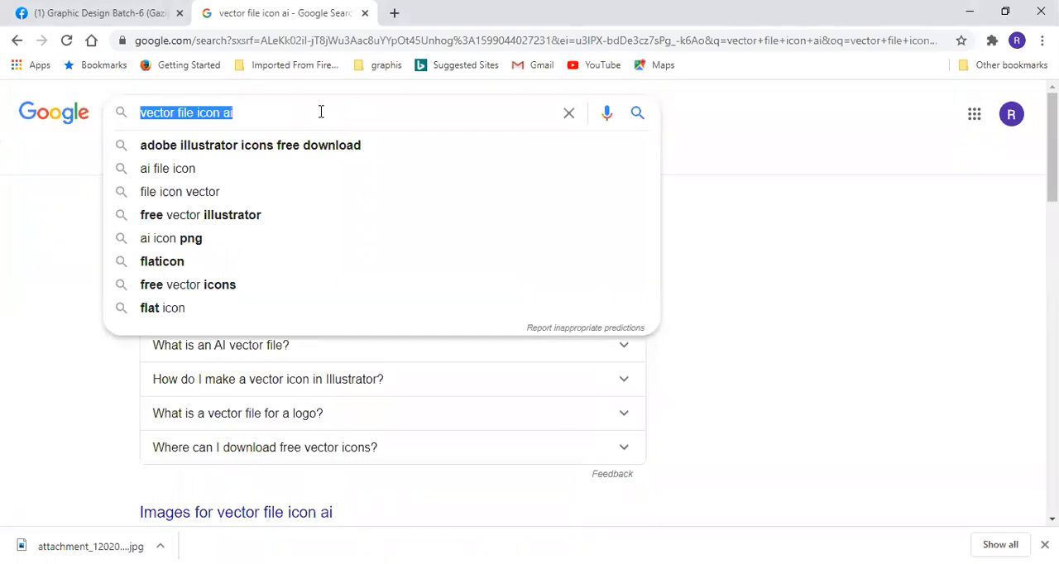
type("free ")
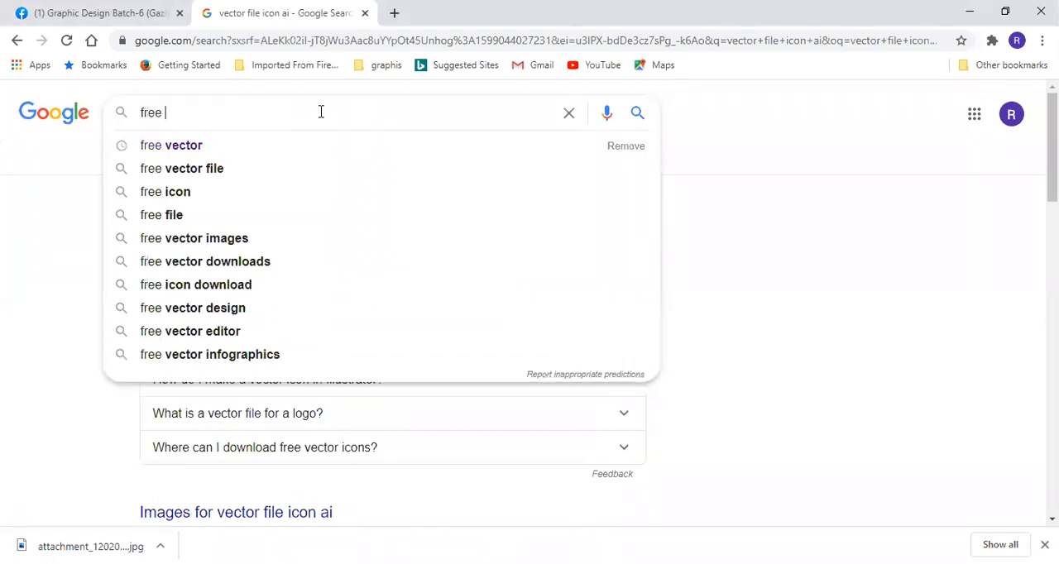
type("vector ")
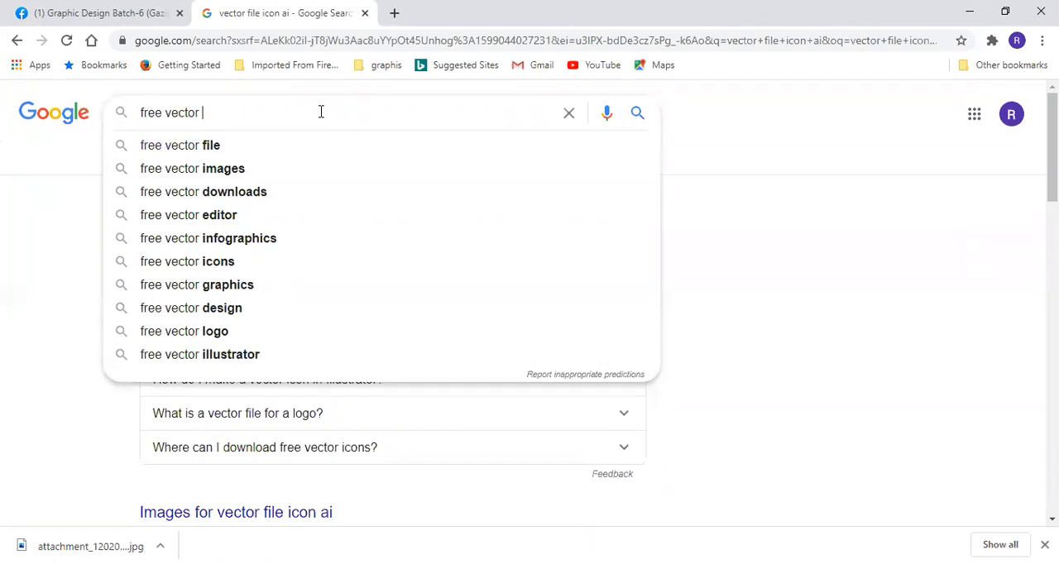
type("file i")
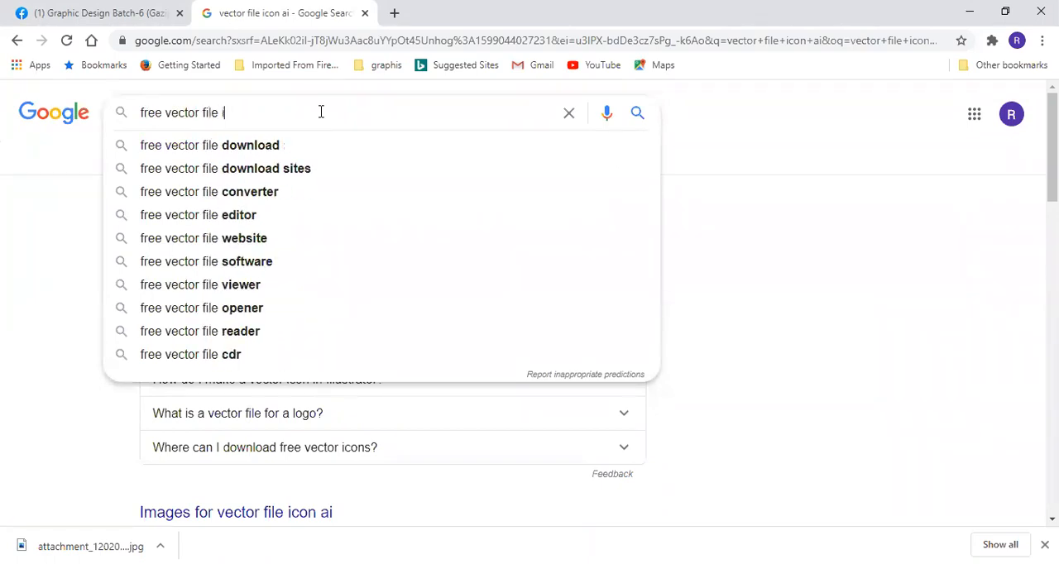
type("con")
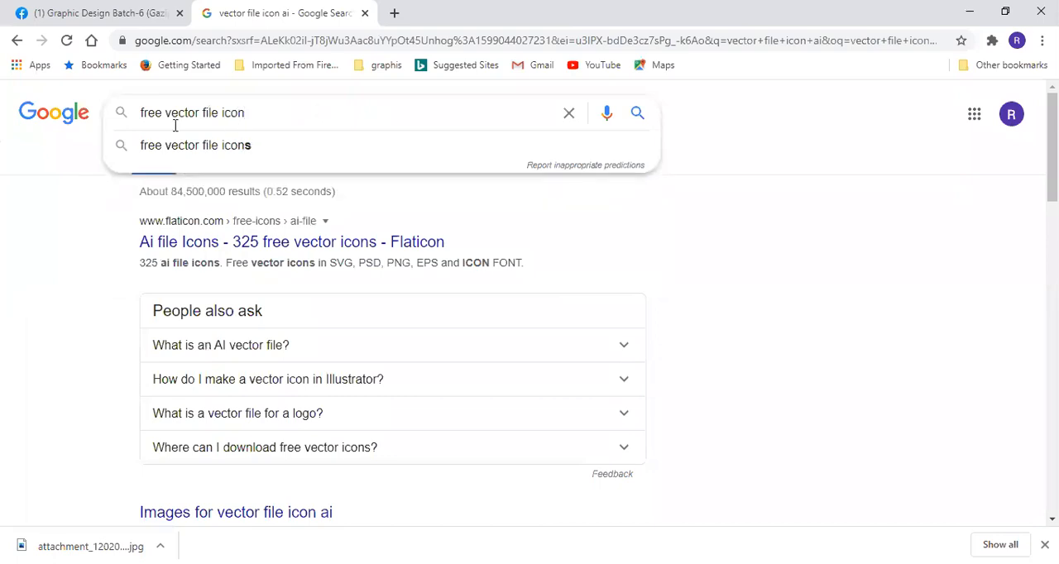
left_click(164, 112)
type("donload")
key("Return")
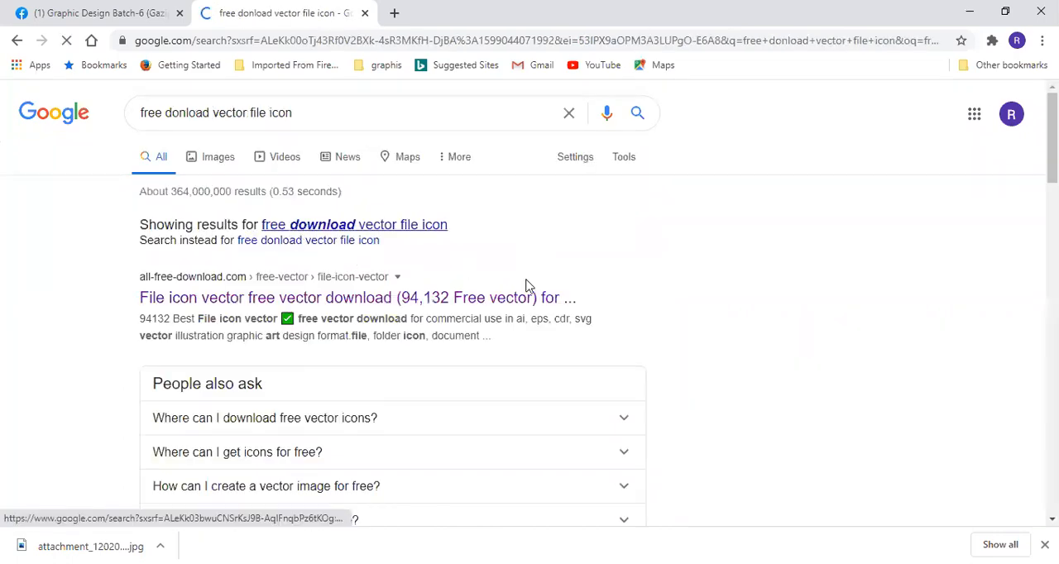
- Open the Vecteezy search result "Icons Free Vector Art" in a new tab and switch to it
scroll(517, 239, "down", 5)
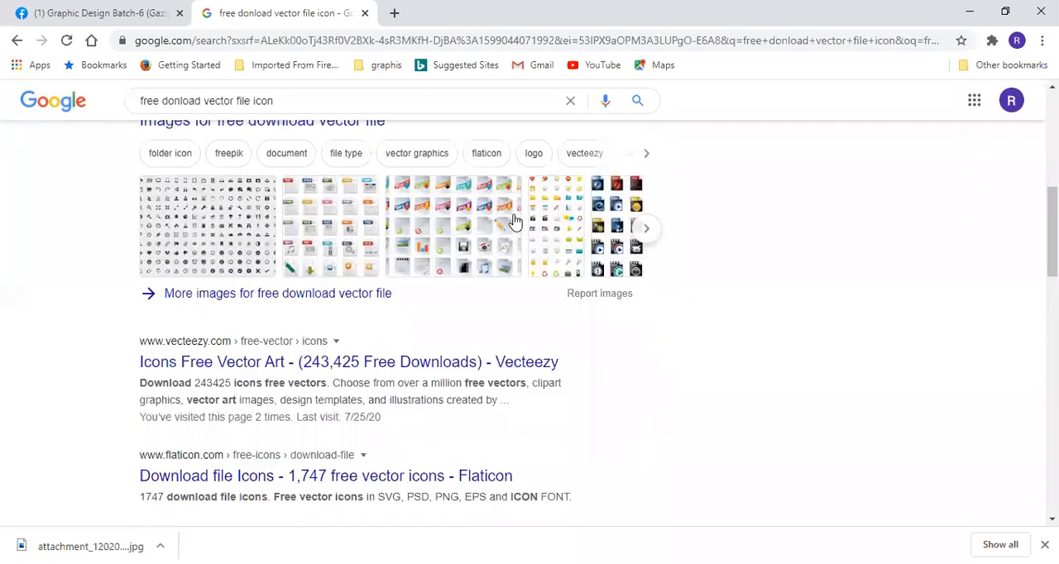
scroll(514, 222, "down", 1)
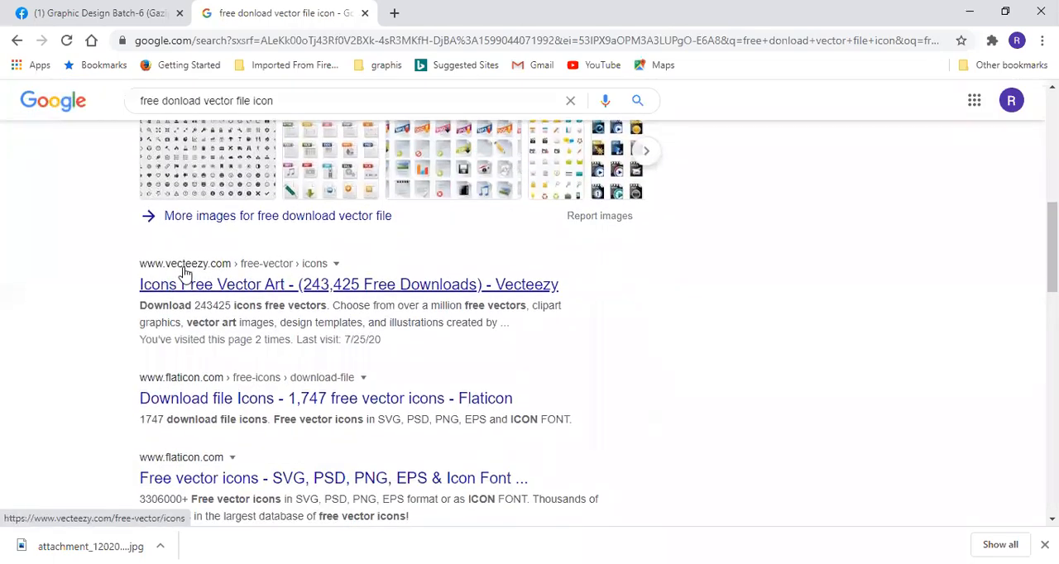
right_click(270, 282)
left_click(331, 293)
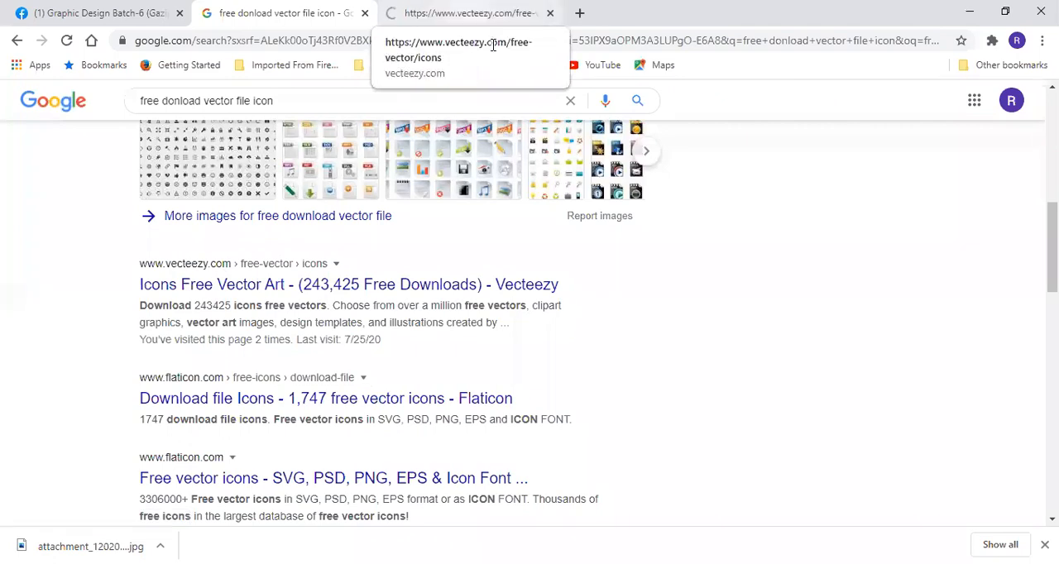
left_click(468, 14)
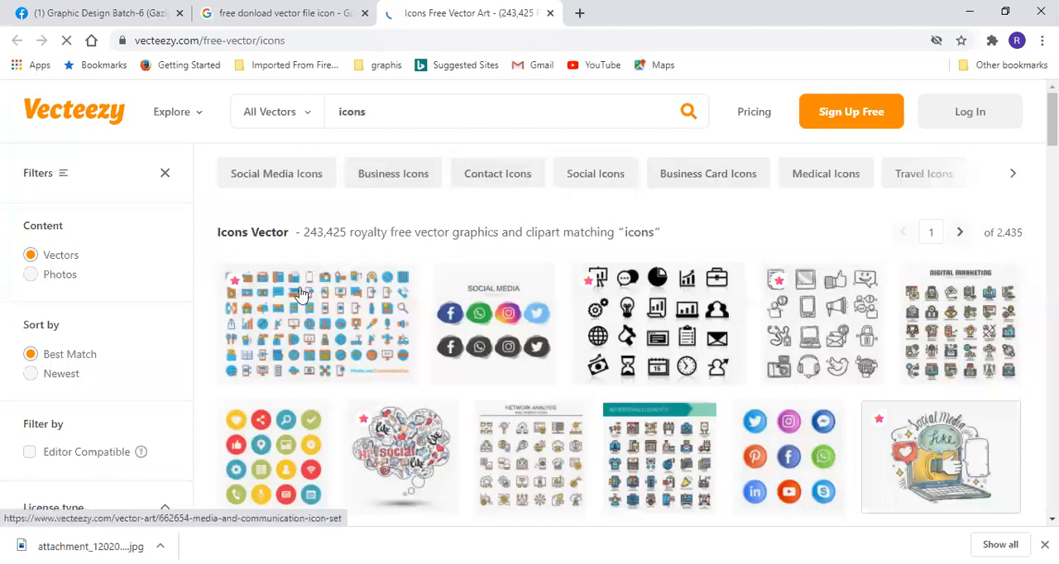
- Browse the Vecteezy icon results and open the "Free Line Icons Business Vector" page
scroll(302, 294, "down", 2)
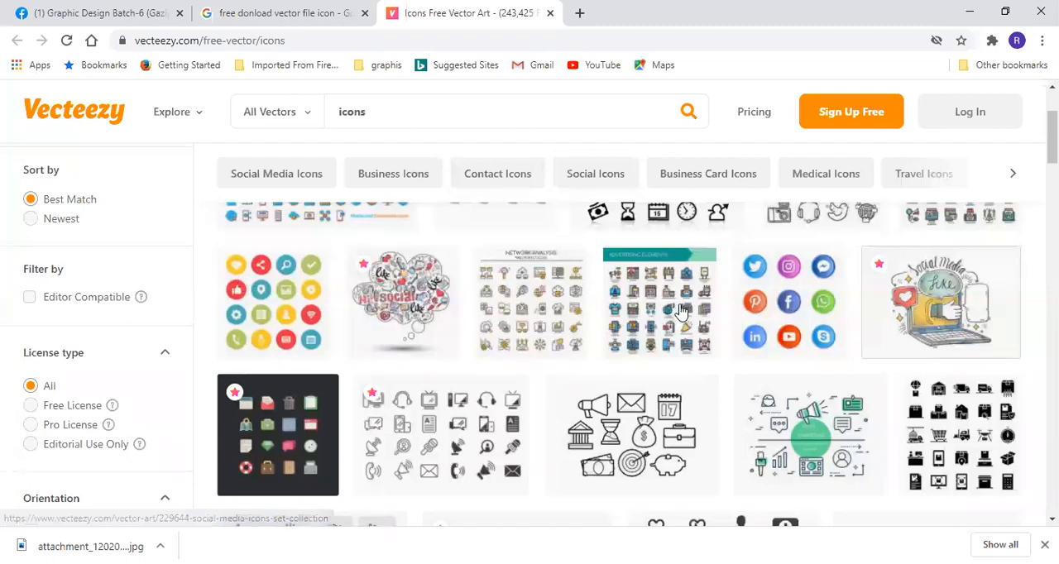
scroll(585, 333, "down", 2)
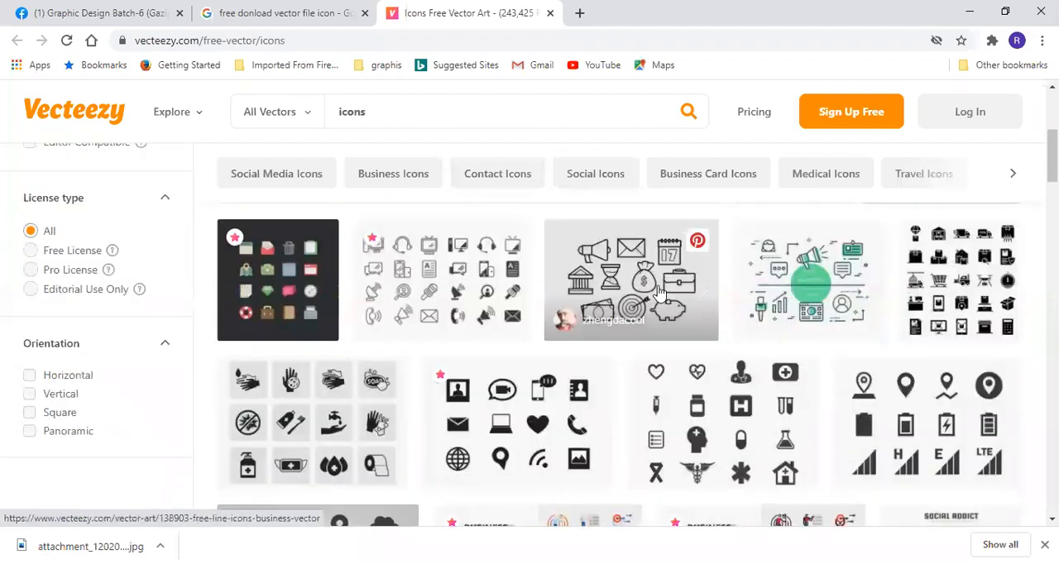
left_click(646, 283)
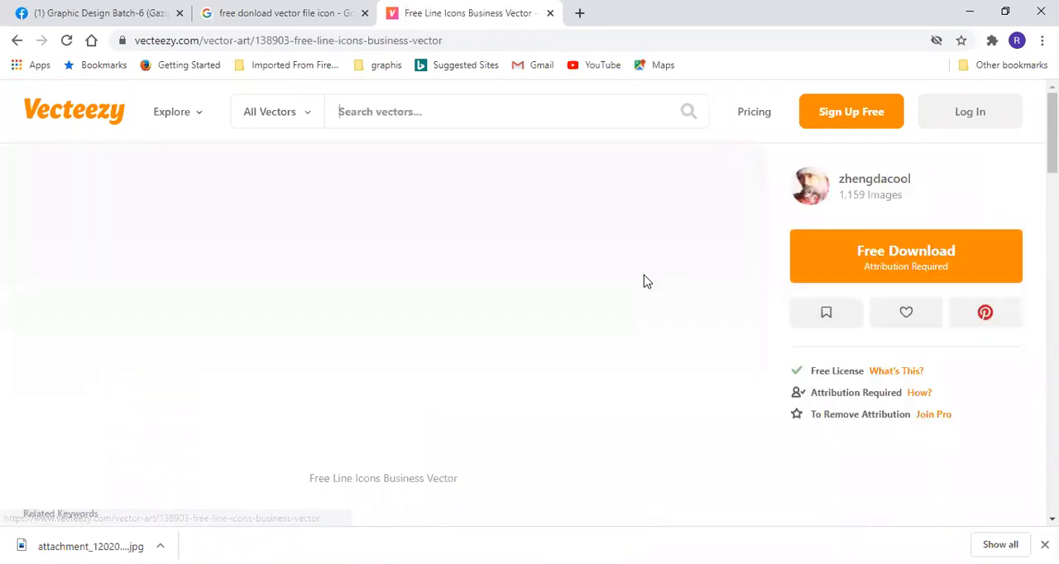
- Download the business line icons under the Free License and show the downloaded zip in its folder
left_click(904, 259)
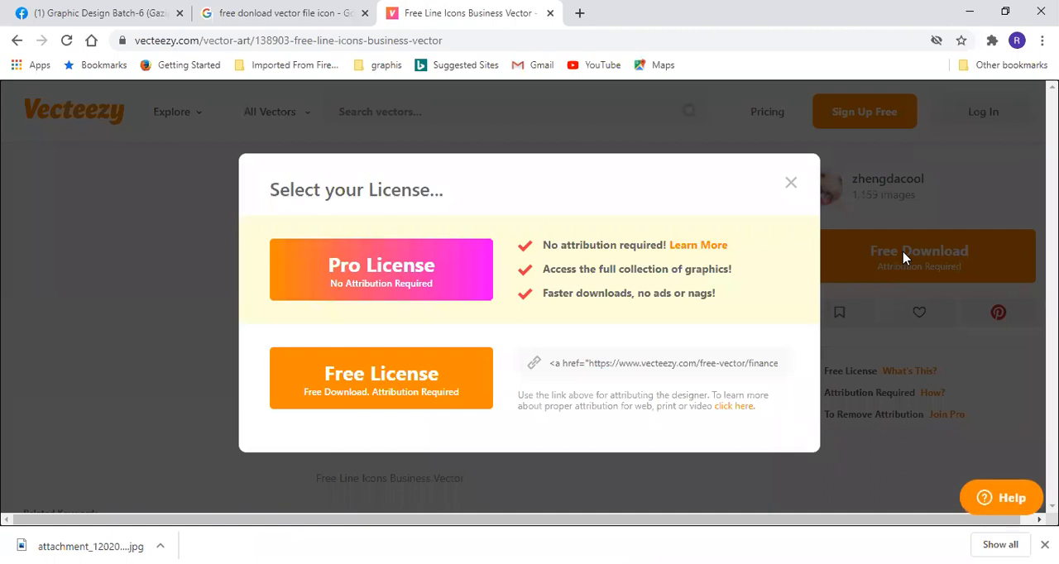
left_click(392, 396)
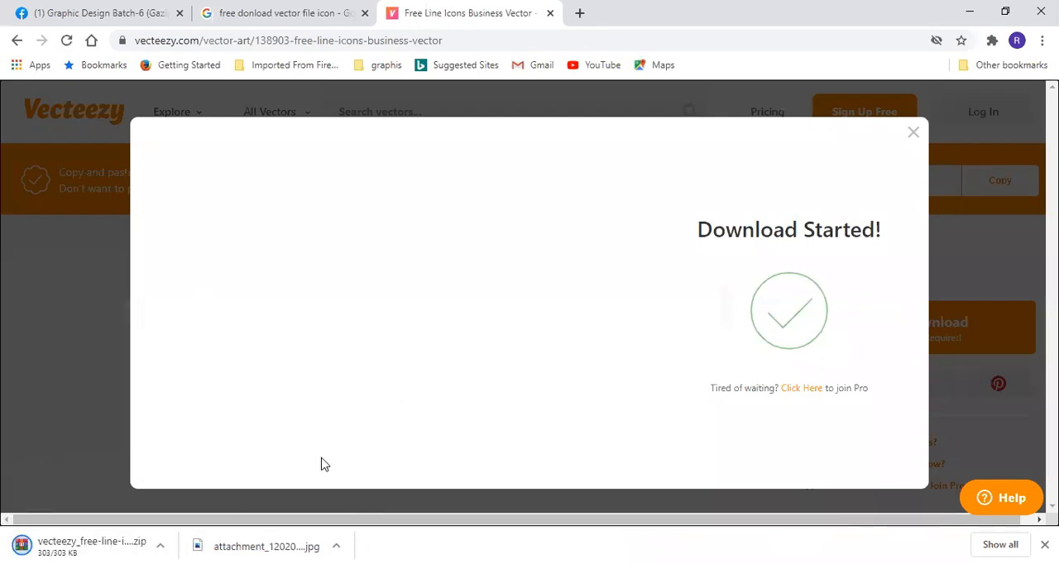
left_click(159, 546)
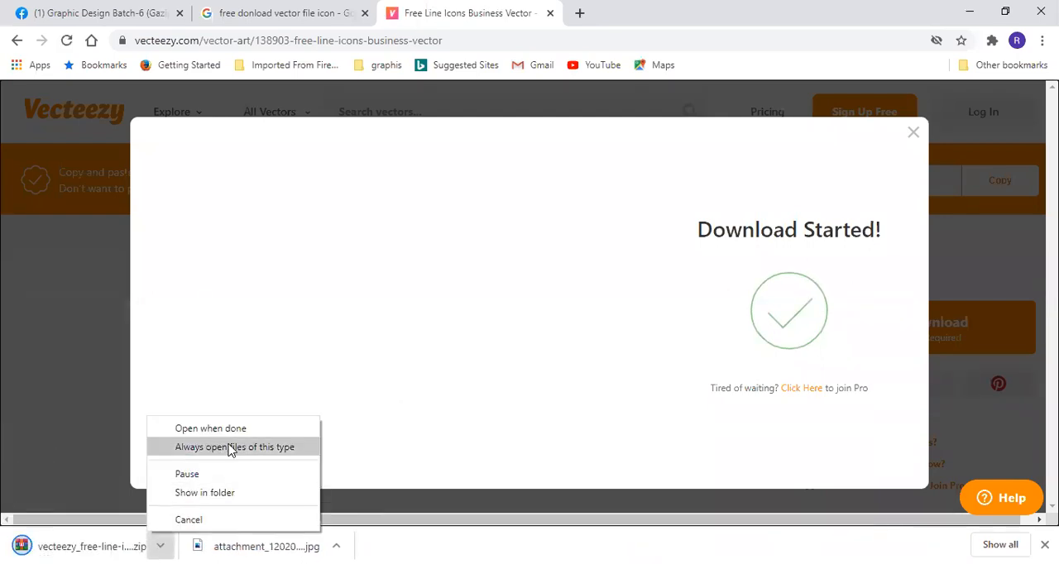
left_click(210, 496)
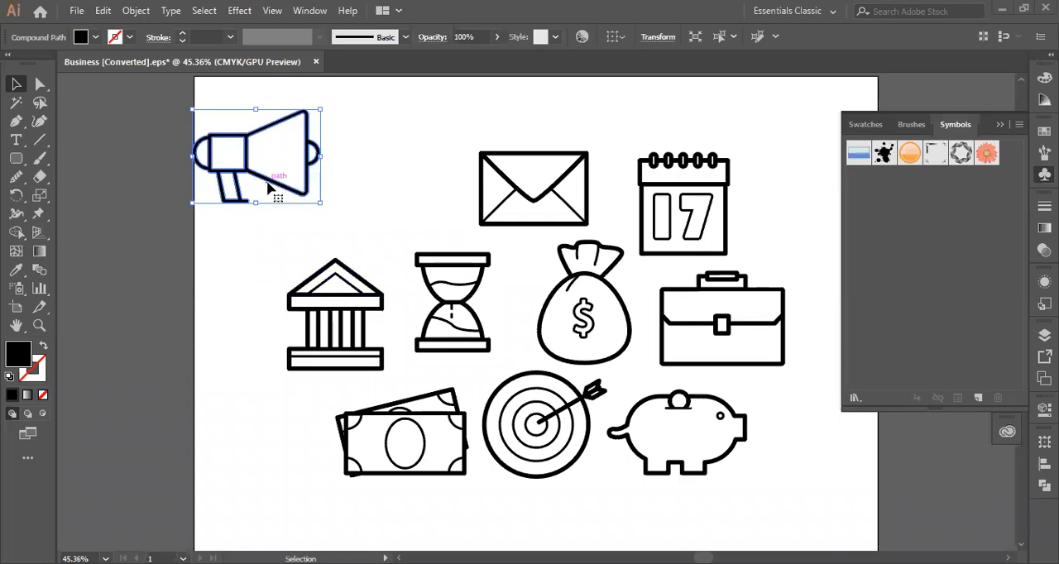
- In Illustrator, move the megaphone beside the envelope, undo its moves and the icon set's ungrouping, and clear the selection
left_click_drag(268, 189, 389, 225)
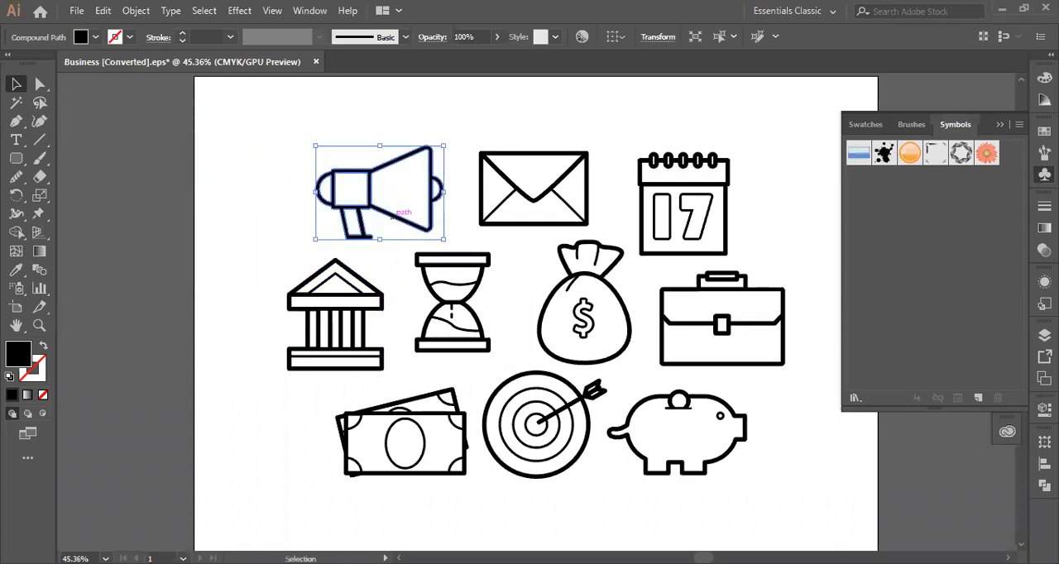
key("ctrl+z")
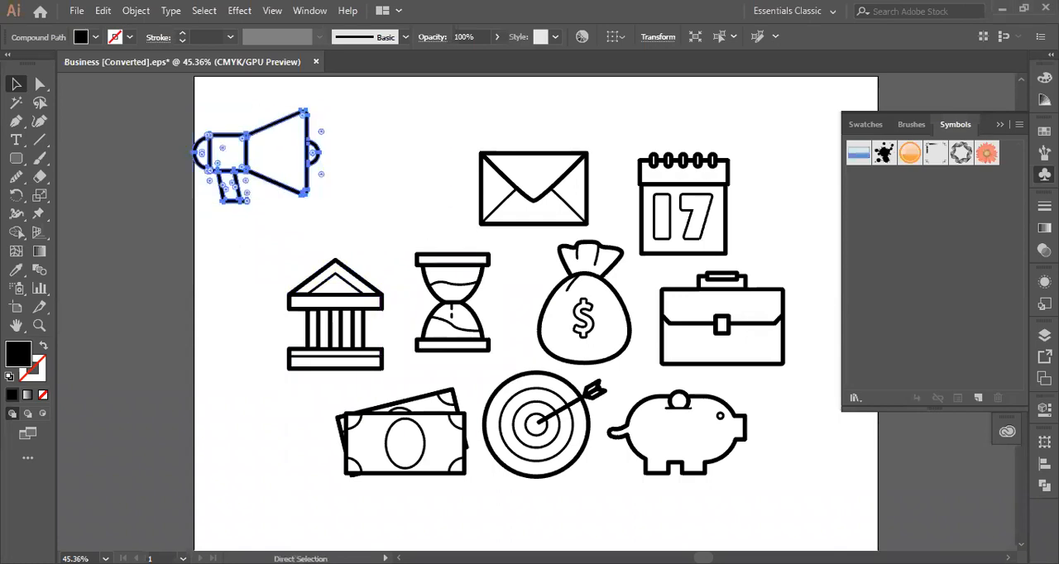
key("ctrl+z")
key("ctrl+a")
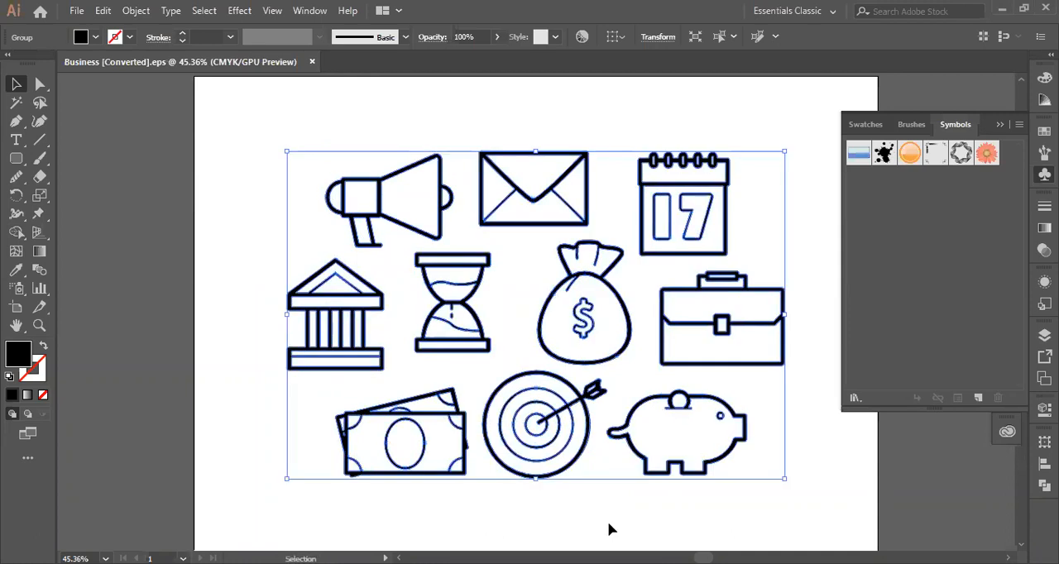
left_click(213, 251)
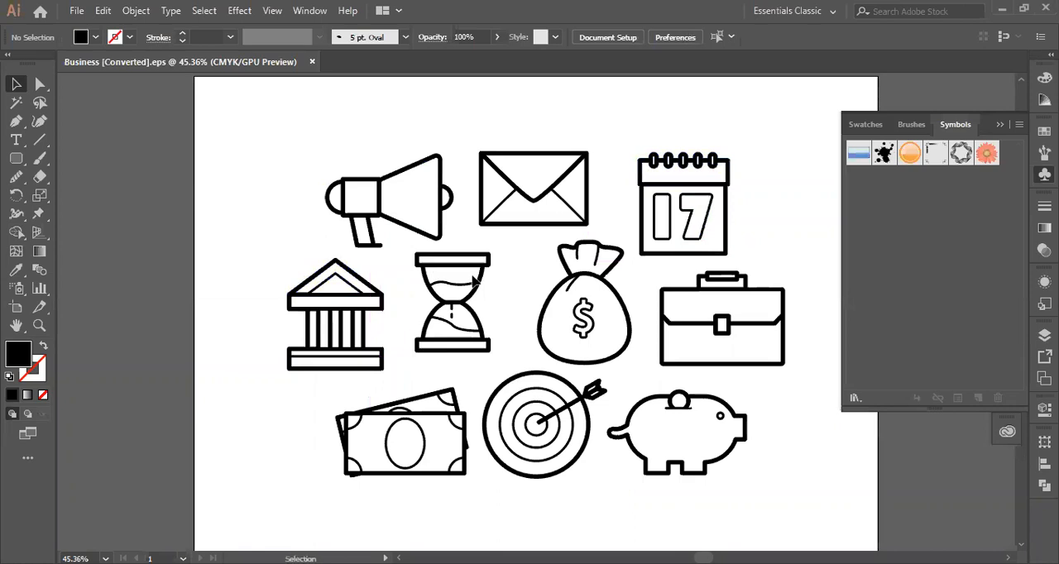
- Ungroup the business icon set and select the megaphone icon on its own
left_click(348, 206)
right_click(362, 202)
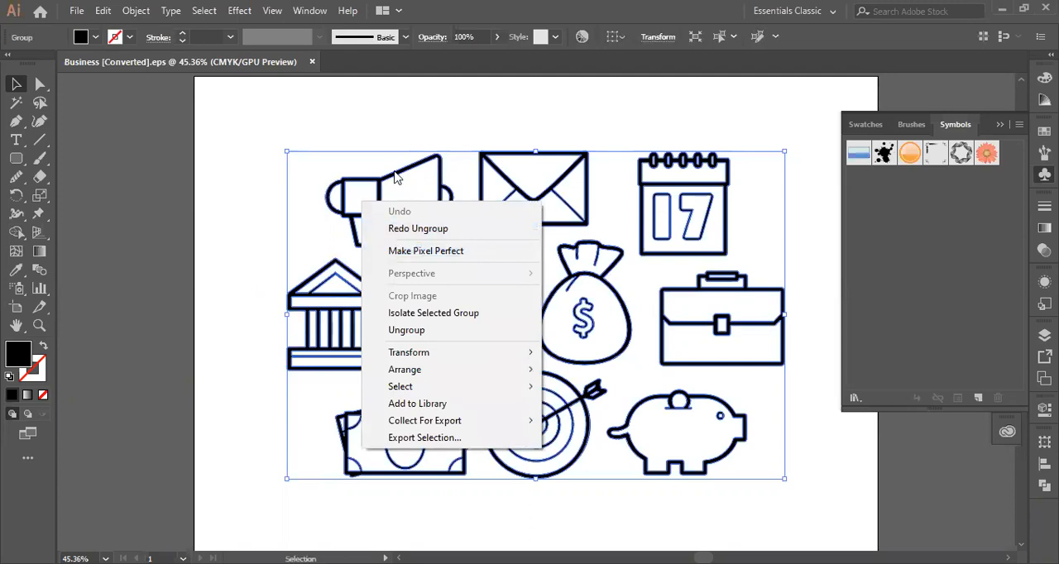
left_click(417, 331)
left_click(242, 256)
left_click(383, 219)
- Create a new document from the A4 print preset in landscape orientation
left_click(76, 10)
mouse_move(102, 10)
left_click(92, 29)
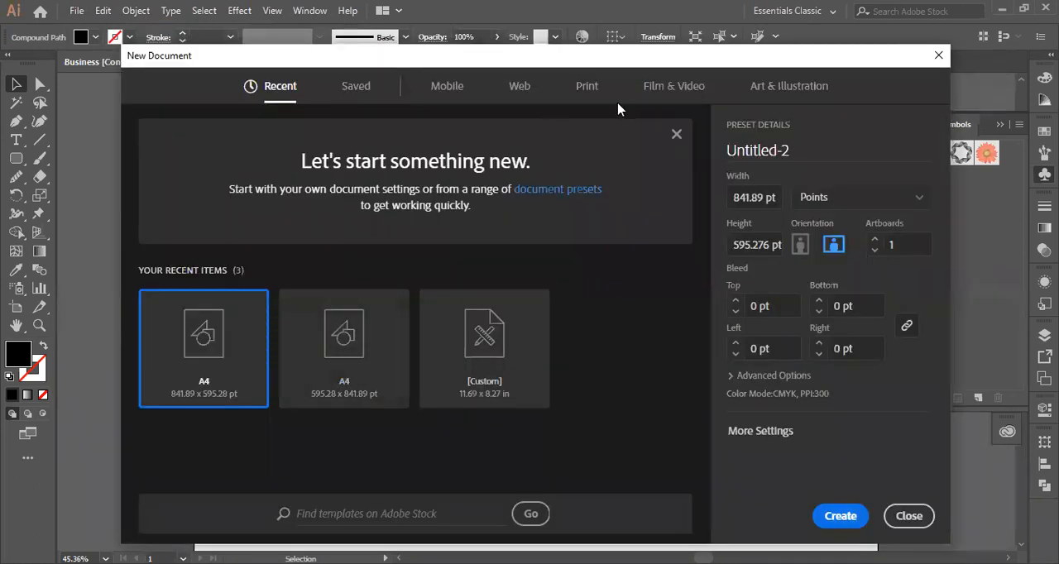
left_click(586, 87)
left_click(350, 240)
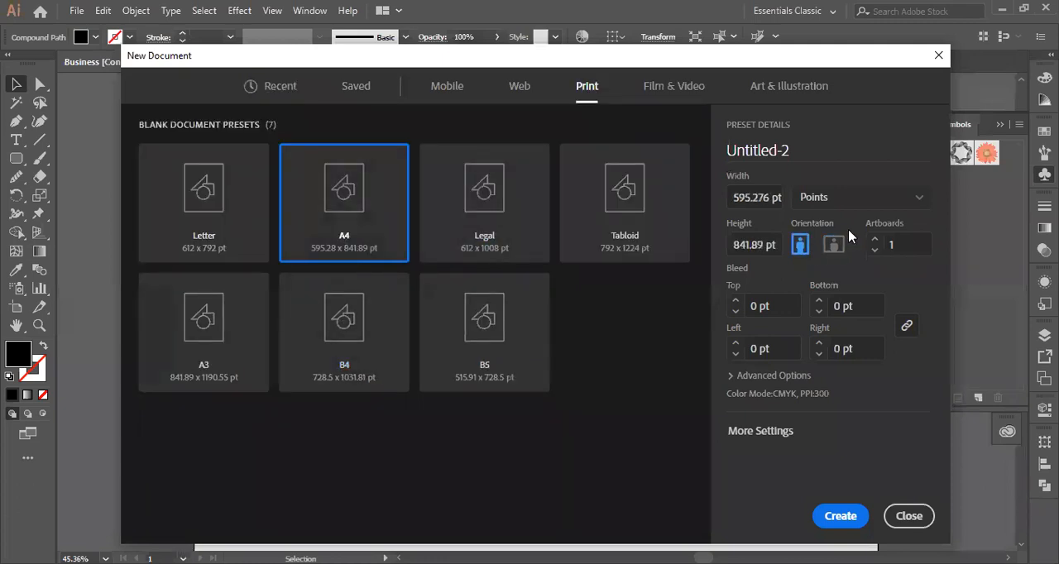
left_click(834, 242)
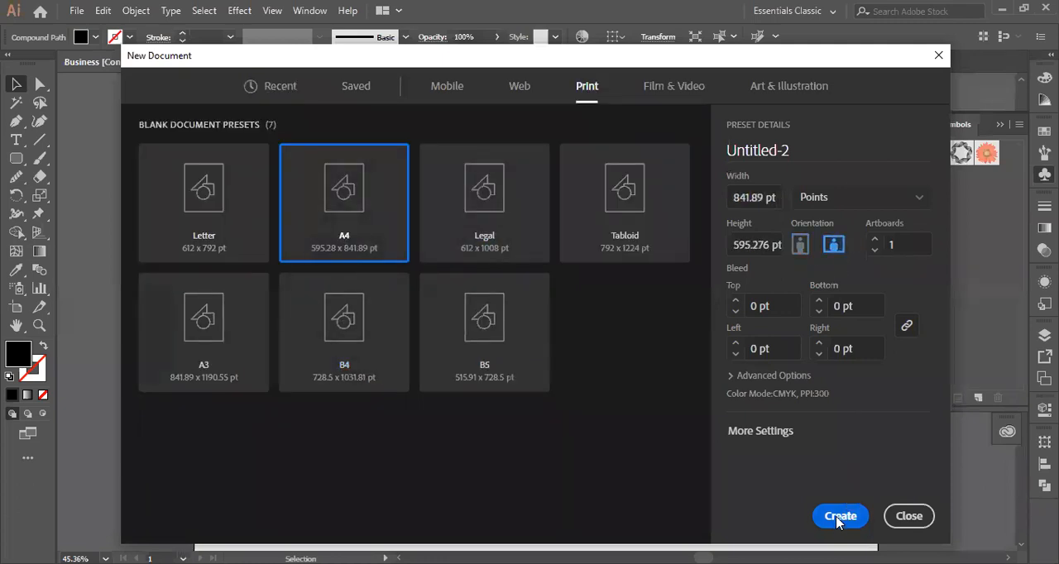
left_click(840, 516)
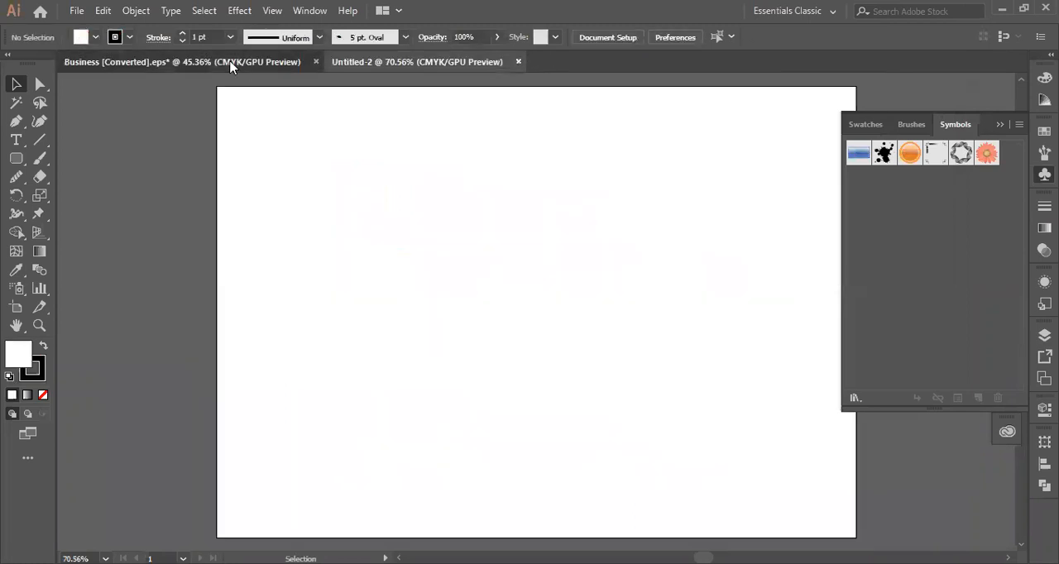
- Copy the megaphone icon from the Business [Converted].eps document and return to the blank Untitled-2 document
left_click(230, 67)
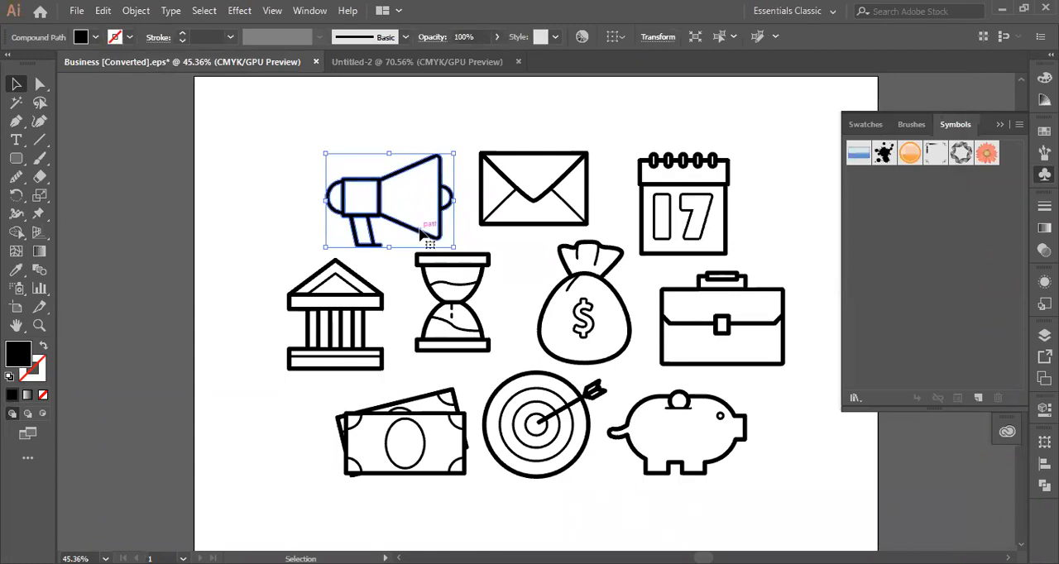
key("a")
key("v")
left_click(435, 63)
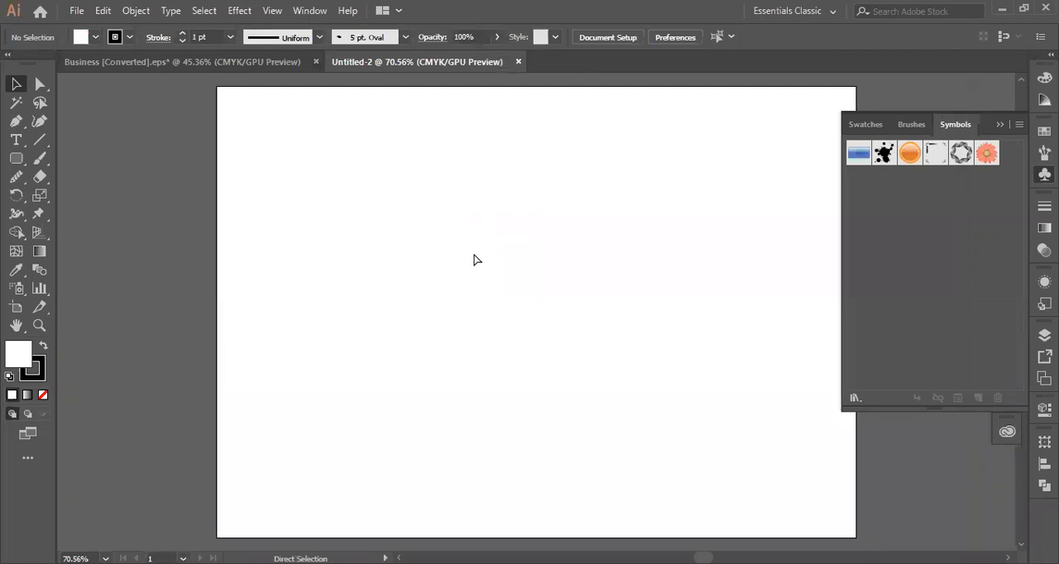
- Paste the megaphone, enlarge it proportionally and move it to the upper middle of the artboard
key("ctrl+v")
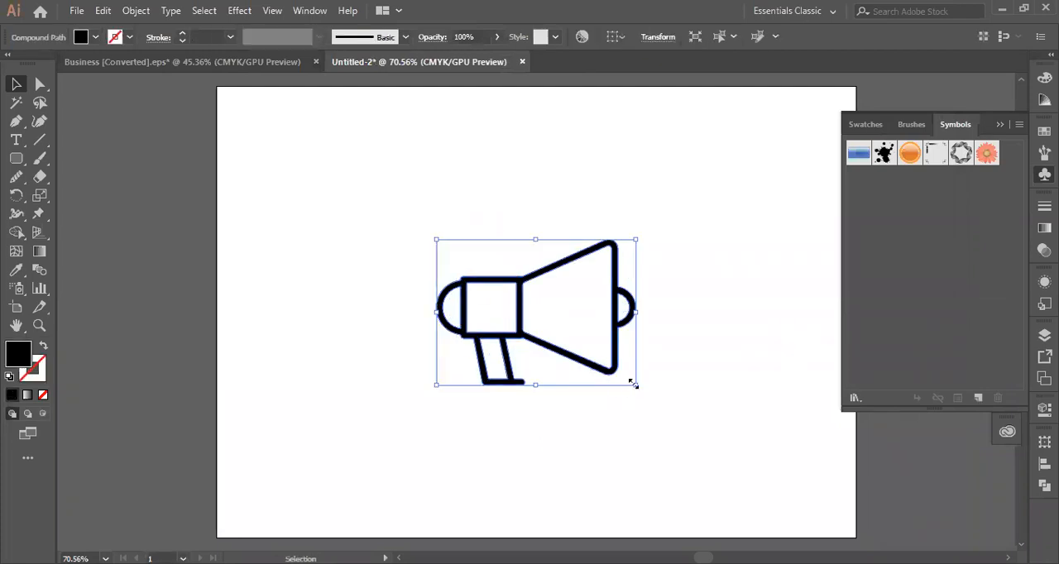
left_click_drag(633, 382, 773, 486)
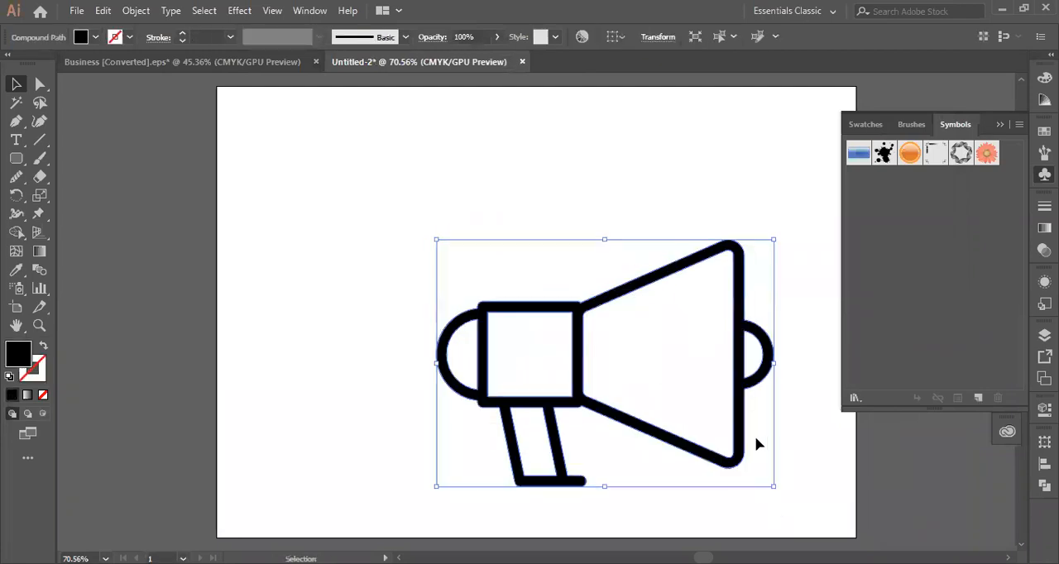
left_click_drag(581, 384, 464, 246)
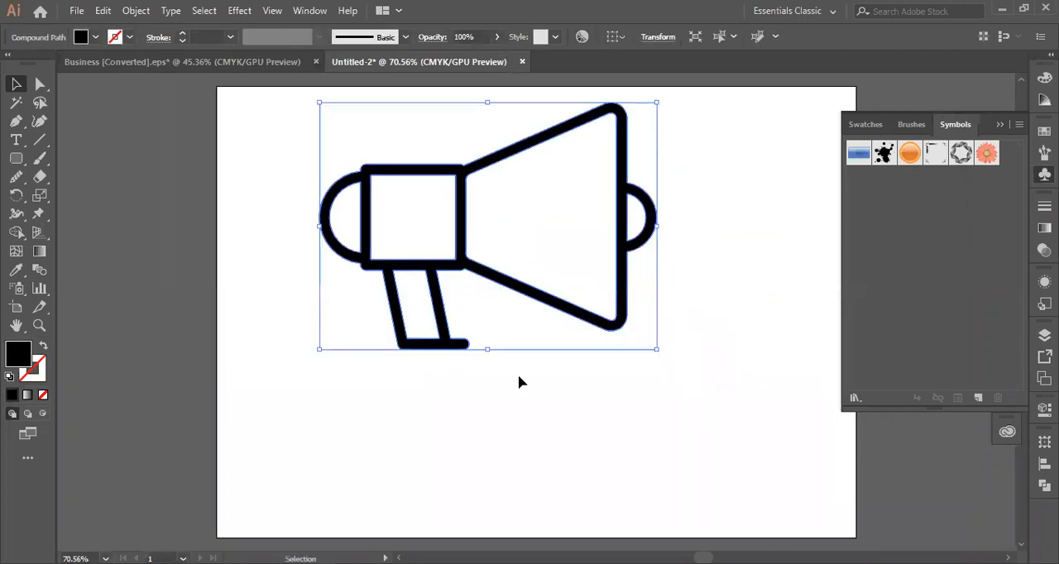
- Try releasing the enlarged megaphone's compound path, and undo the release
right_click(461, 247)
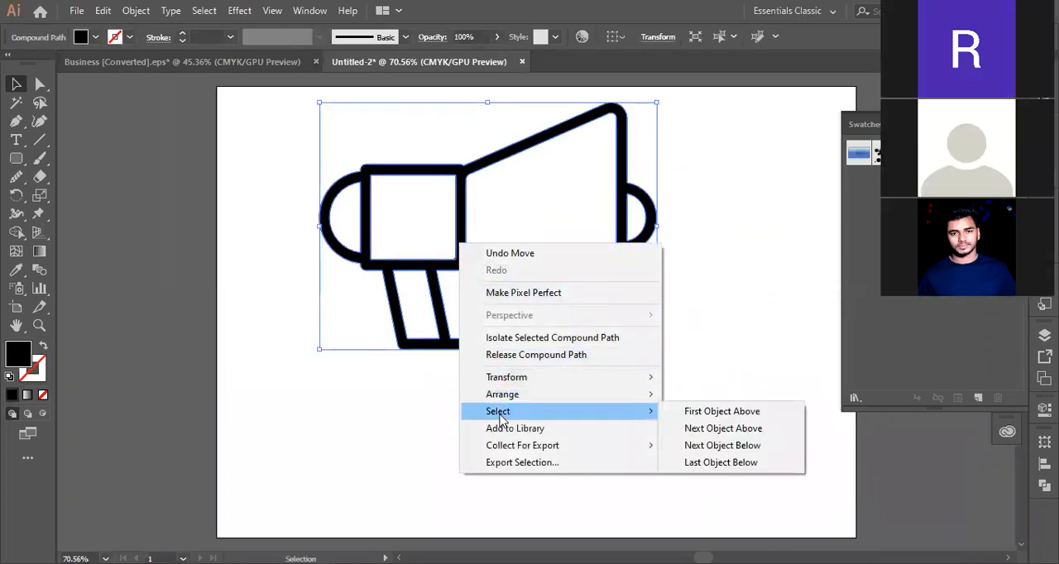
left_click(542, 356)
left_click(538, 428)
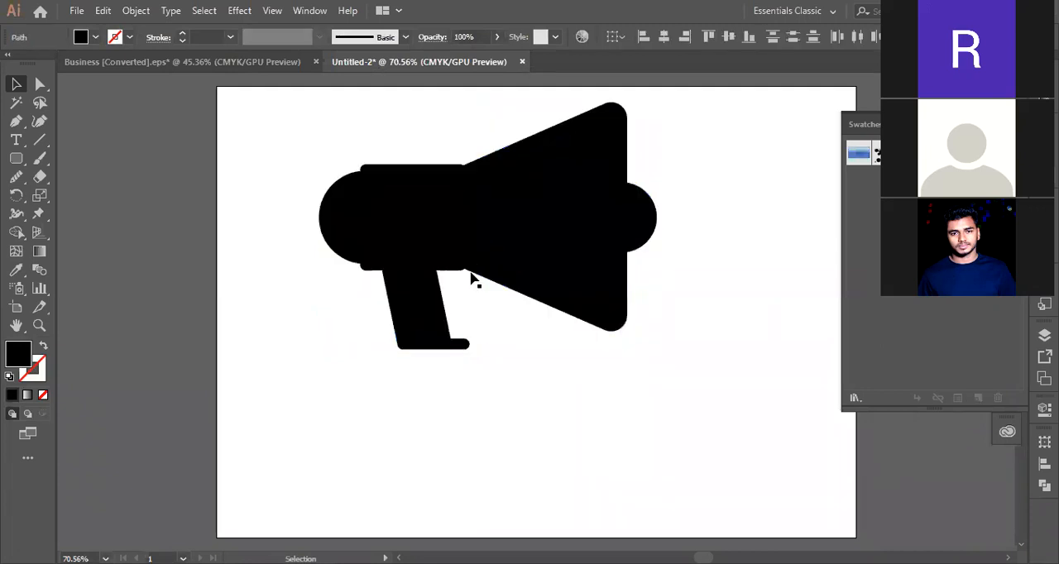
left_click(454, 252)
key("ctrl+z")
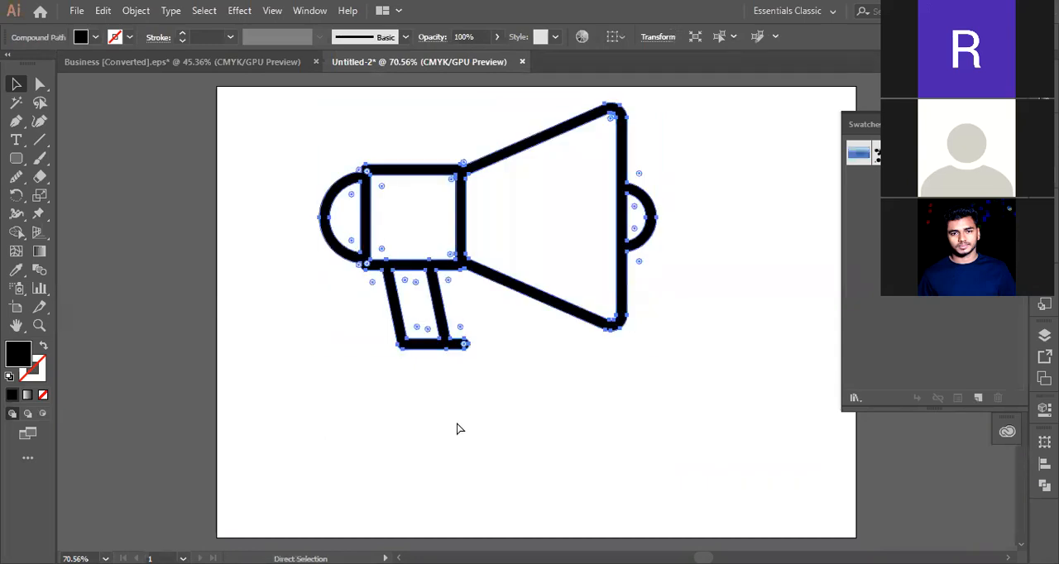
- Isolate the megaphone's compound path and leave isolation mode again
right_click(441, 265)
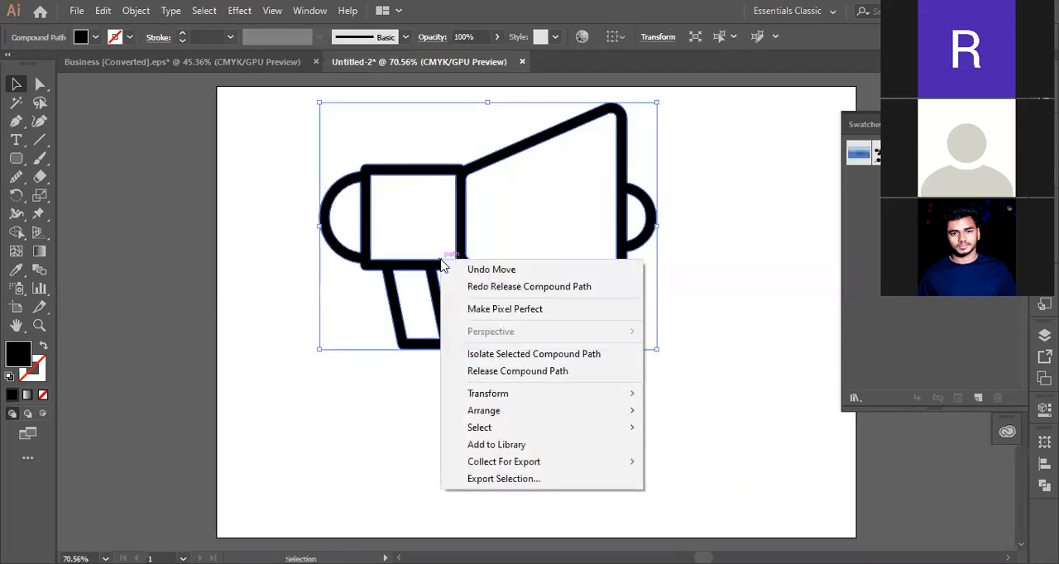
left_click(496, 355)
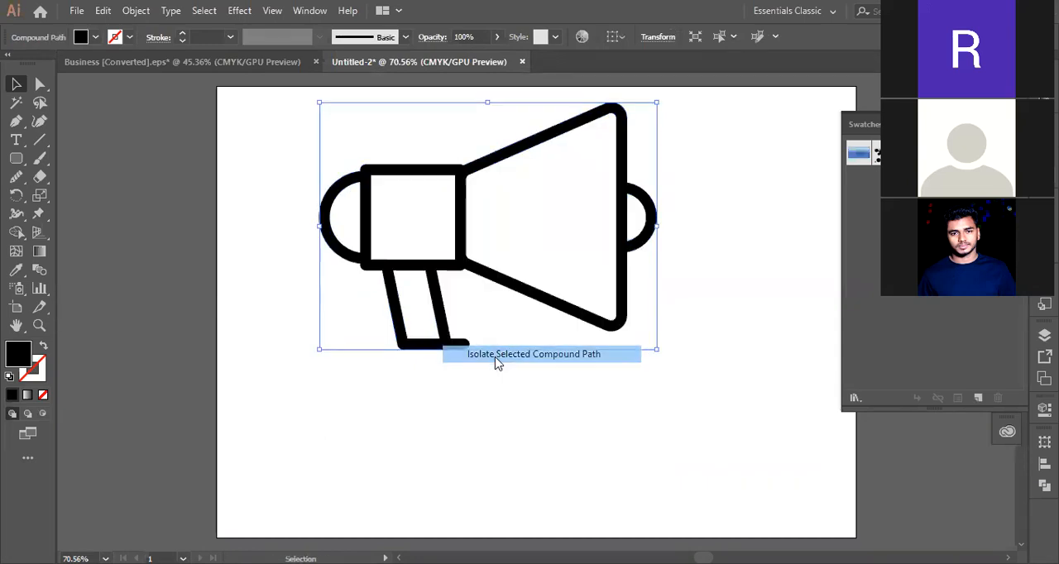
left_click(70, 85)
left_click(69, 85)
- Redo the release of the megaphone's compound path, and undo both the release and the earlier move
left_click(461, 224)
right_click(462, 223)
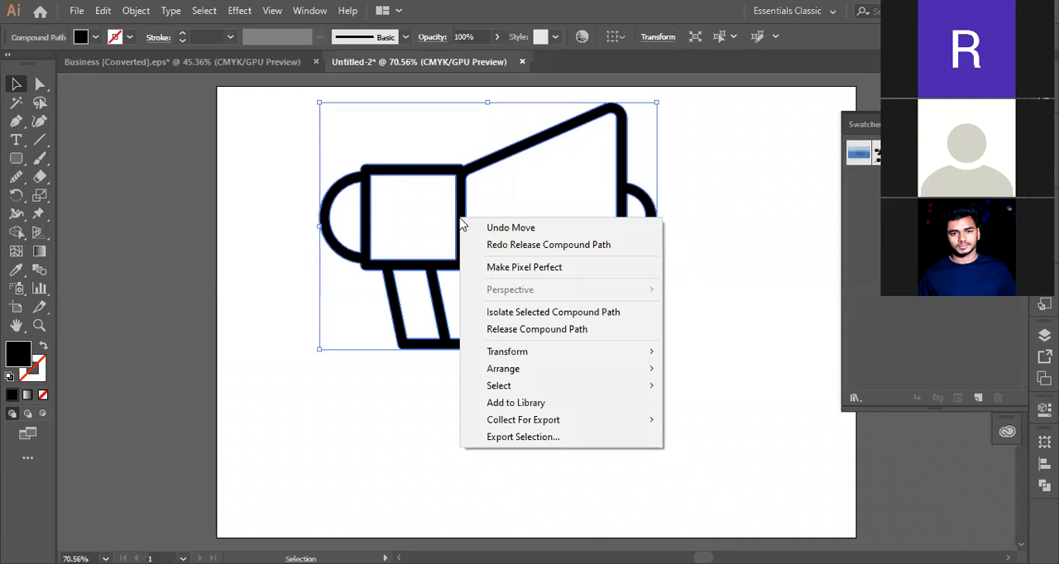
left_click(534, 245)
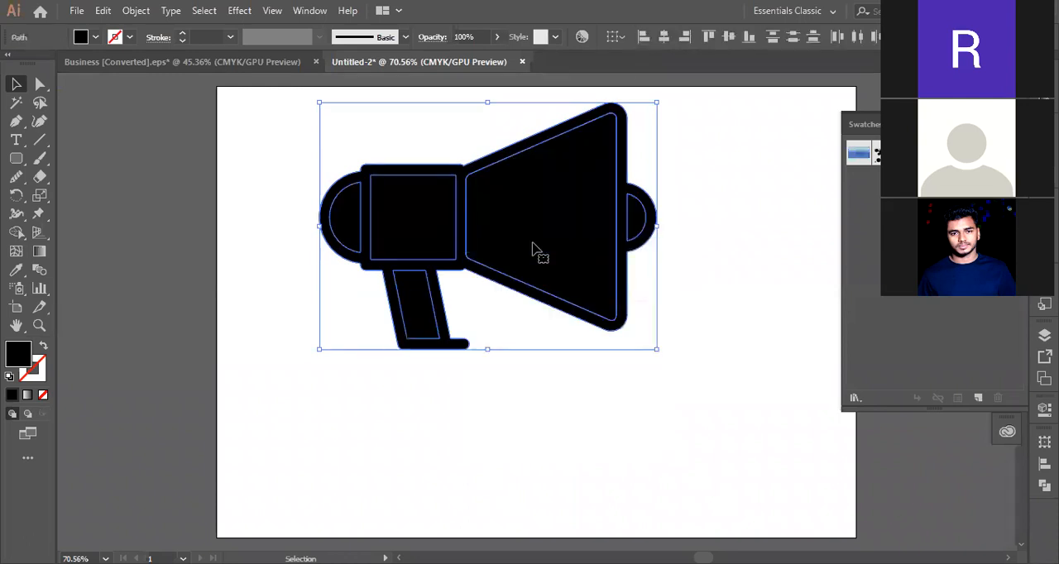
key("ctrl+z")
key("ctrl+z")
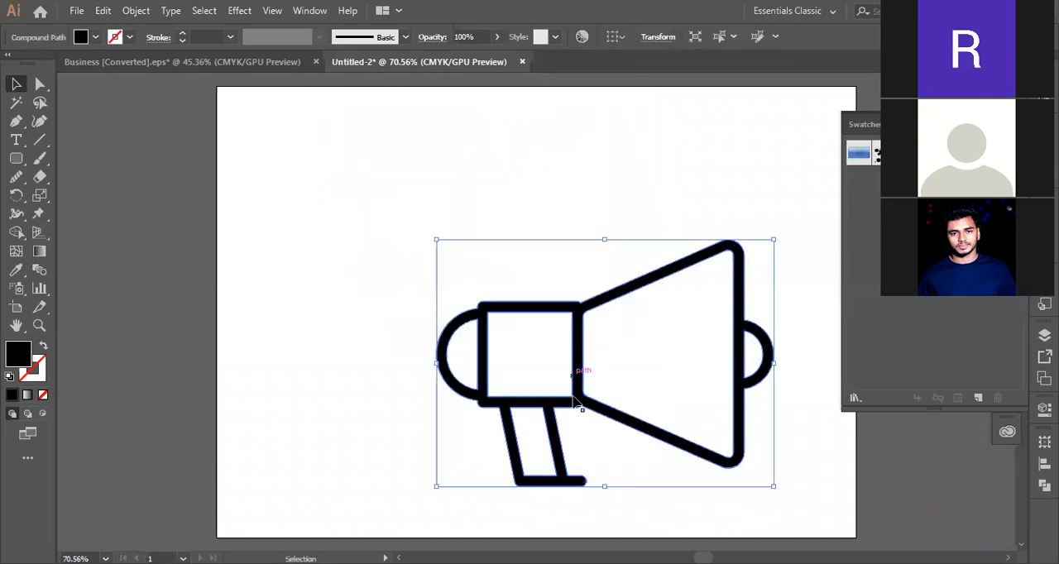
- Move the megaphone up to the middle of the artboard and keep it selected
left_click(389, 296)
left_click_drag(579, 338, 463, 252)
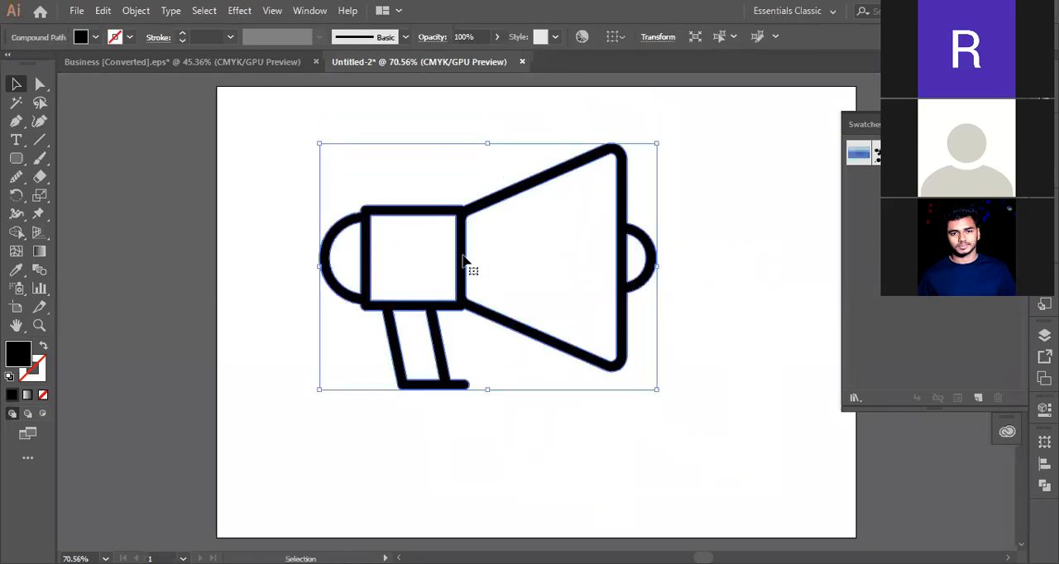
right_click(464, 262)
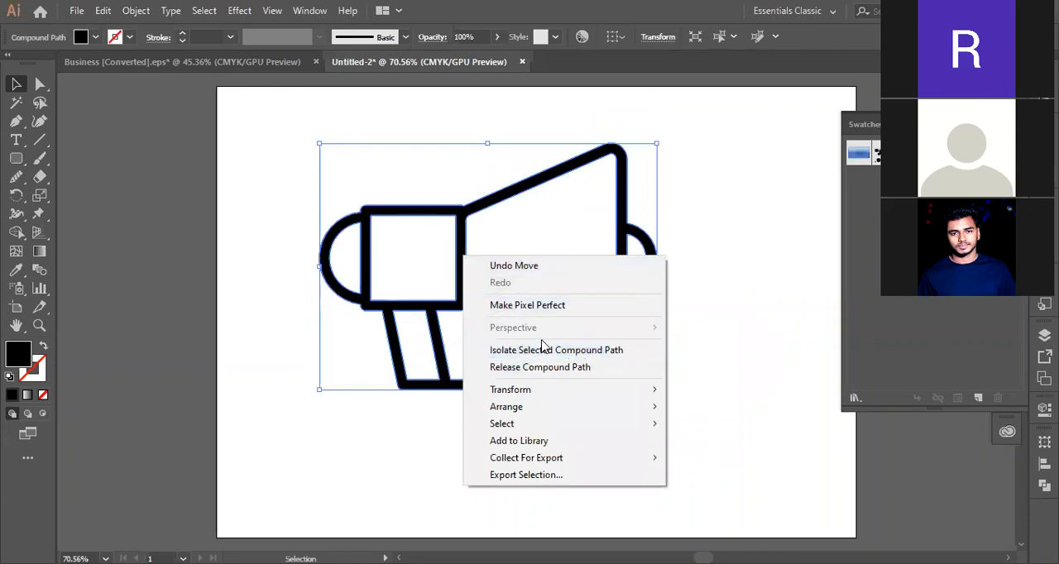
left_click(396, 467)
left_click(460, 384)
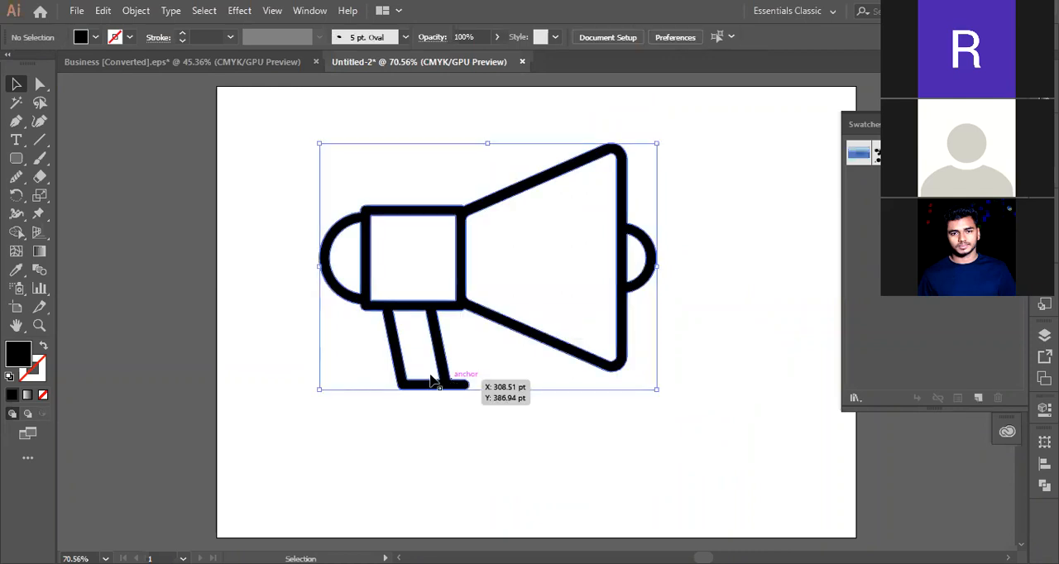
- Swap the megaphone's fill and stroke to show it as an outline, and swap them back
left_click(44, 349)
left_click(723, 290)
left_click(644, 268)
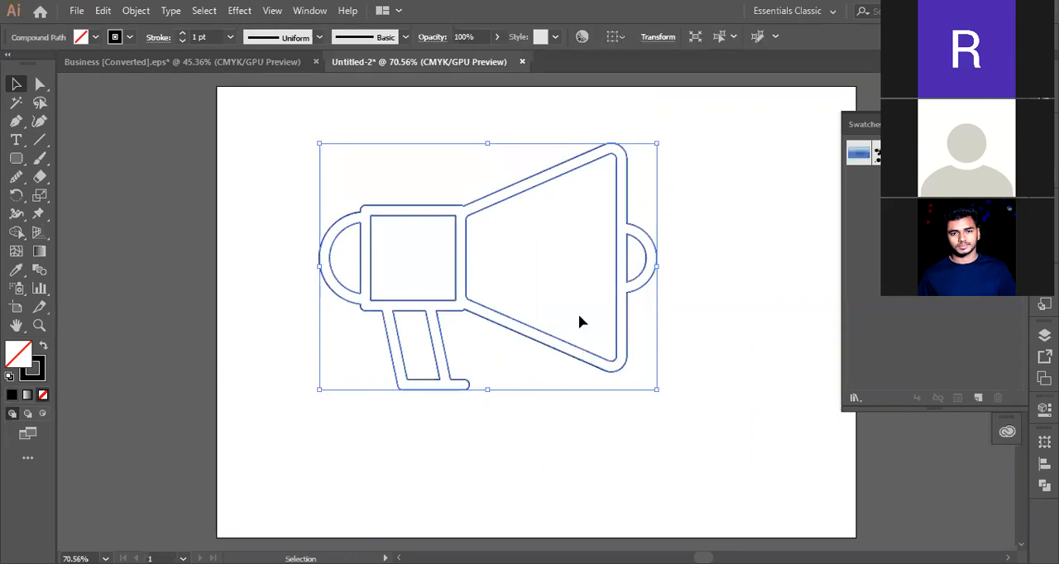
left_click(41, 347)
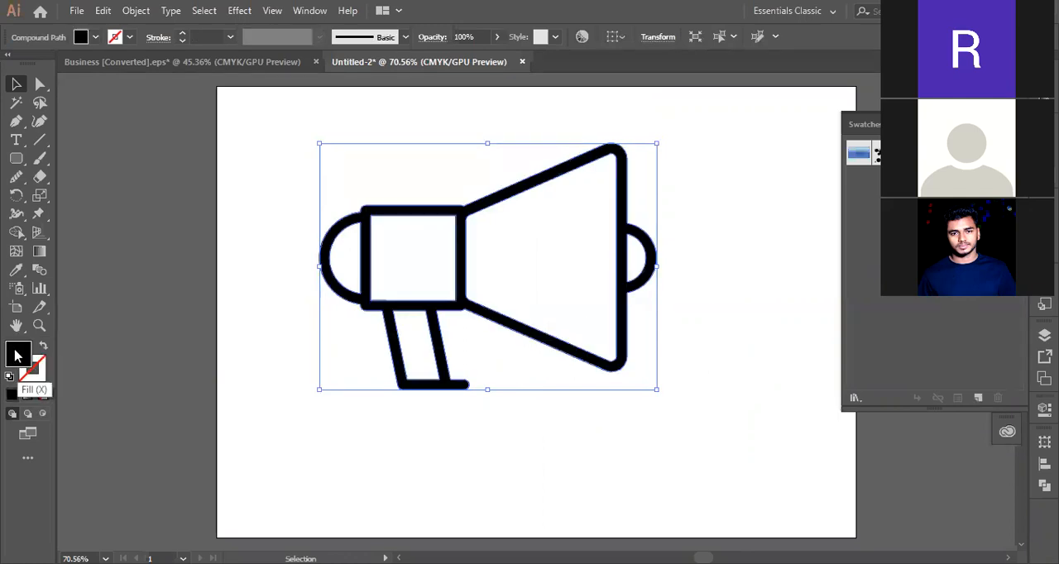
- Set the megaphone's fill colour to pink #c94b6f
double_click(17, 356)
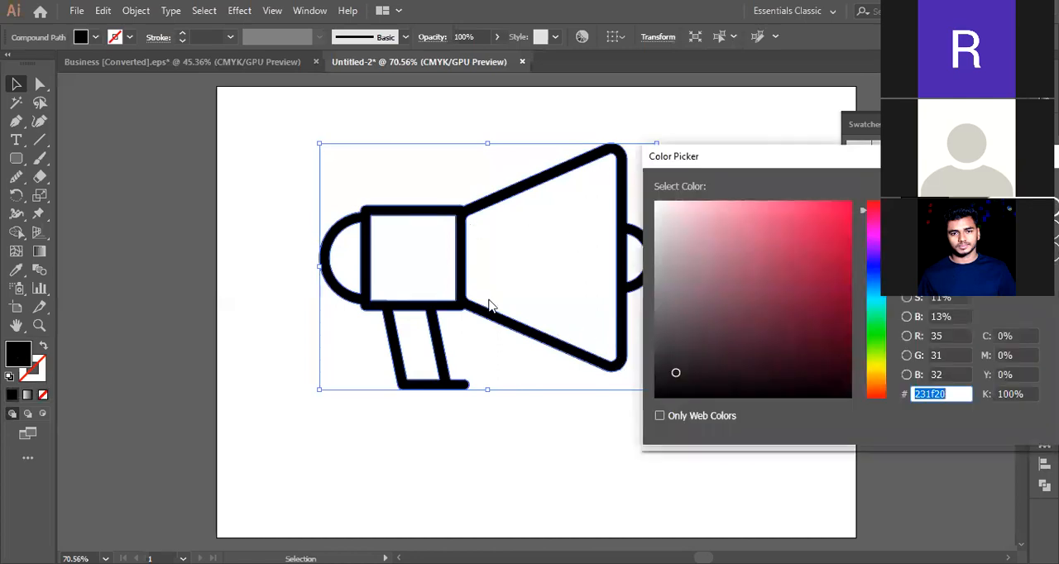
left_click(777, 243)
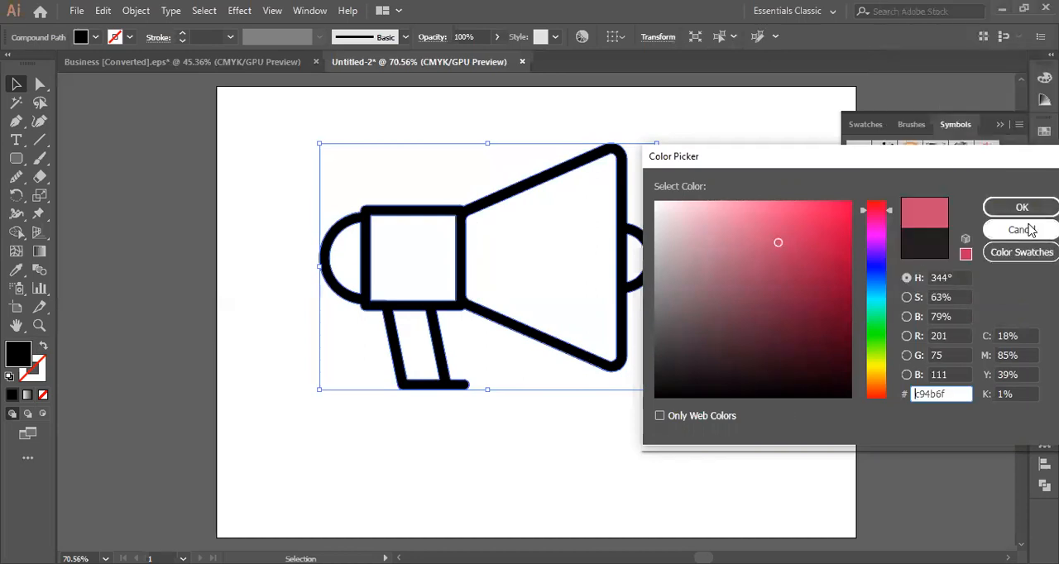
left_click(1023, 207)
left_click(589, 423)
left_click(517, 328)
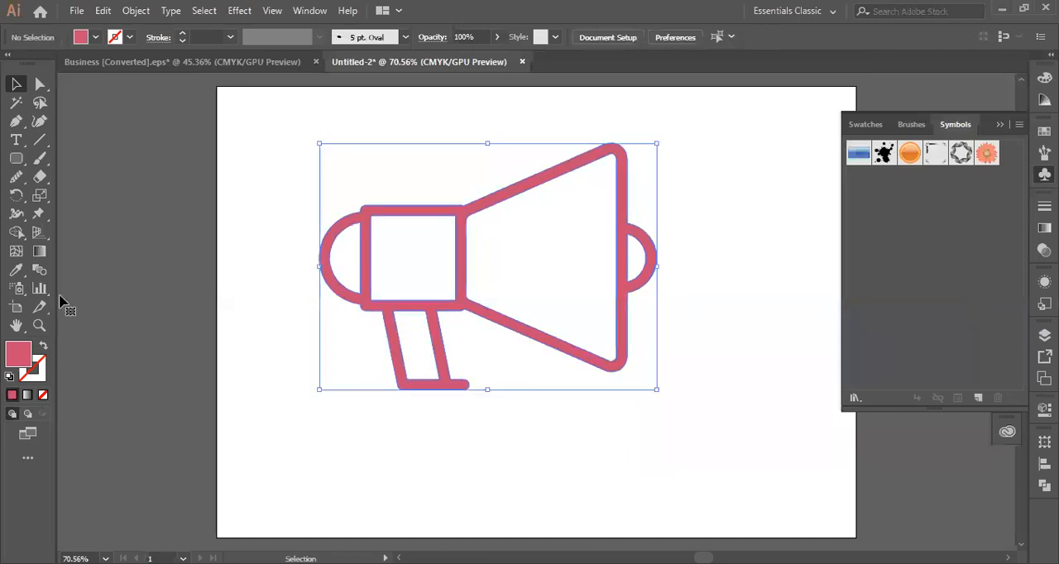
- Change the megaphone's fill colour to the muted maroon #8e4960
double_click(22, 355)
left_click(750, 288)
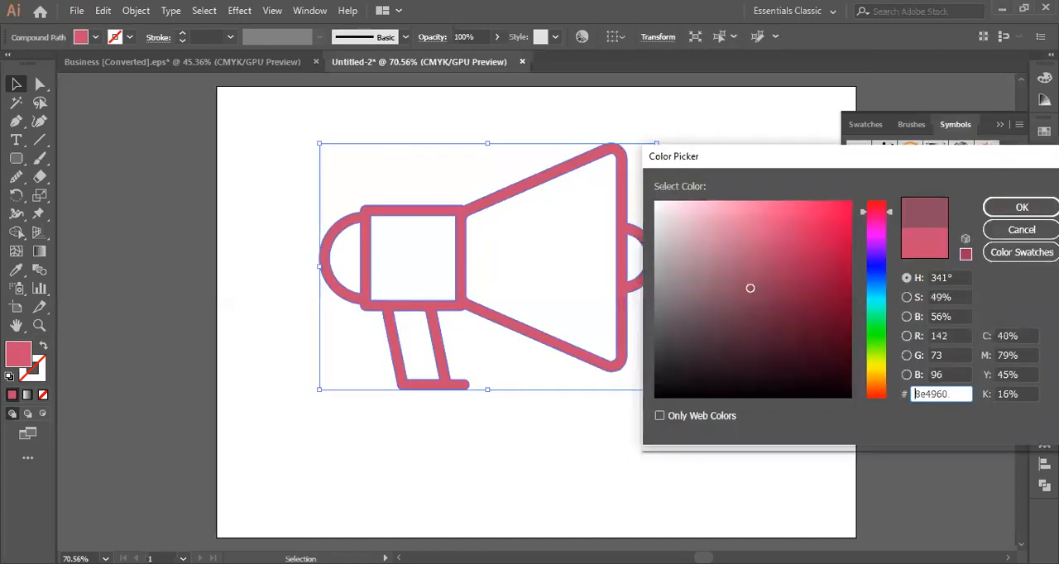
left_click(1022, 208)
left_click(672, 443)
left_click(619, 359)
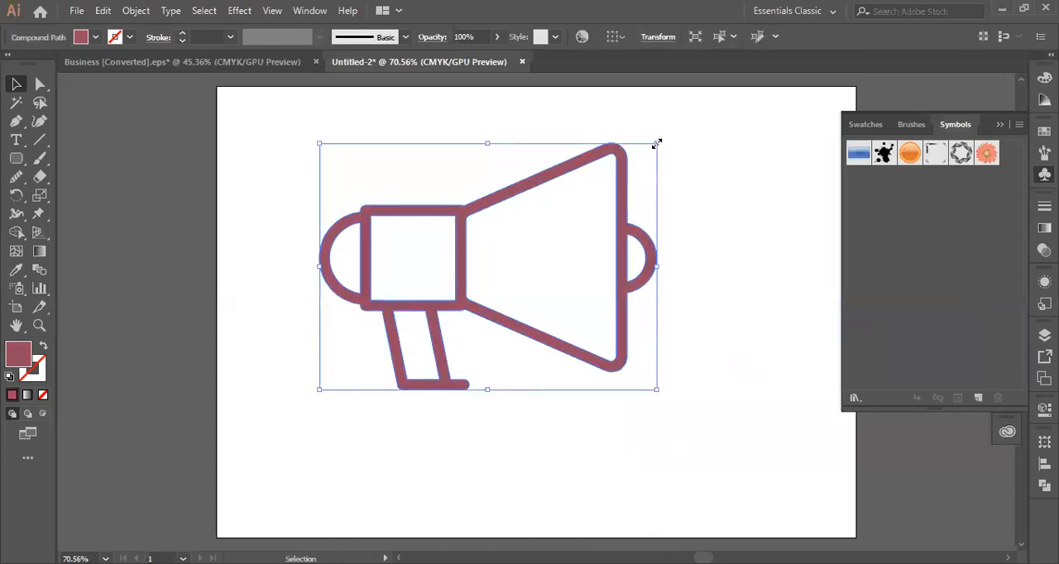
- Scale the megaphone down proportionally from its upper corner, keeping the opposite lower corner fixed
left_click_drag(656, 143, 583, 198)
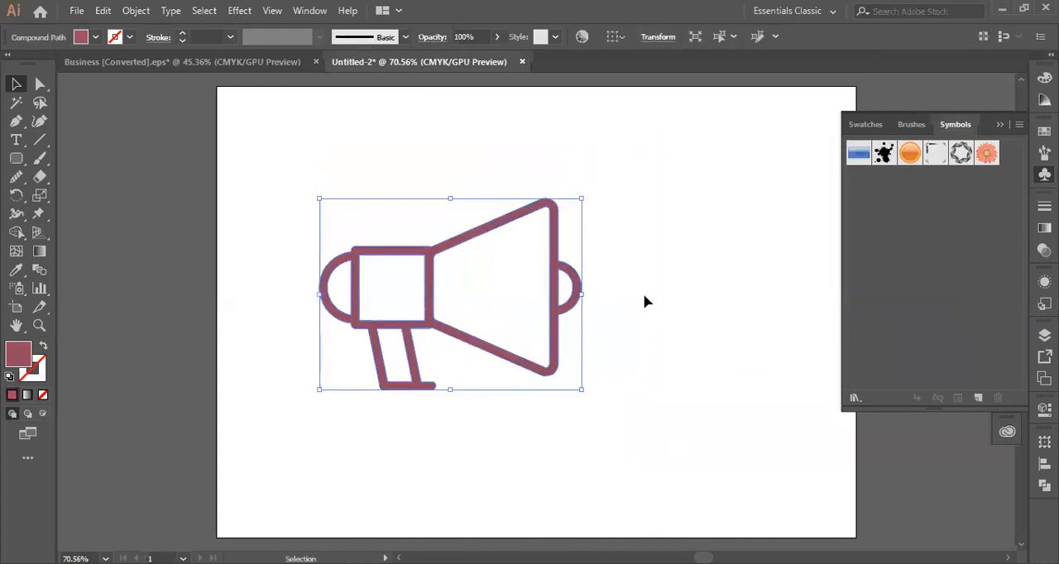
left_click(460, 328)
left_click(428, 323)
- Try to separate the megaphone into individual parts by expanding it
right_click(426, 275)
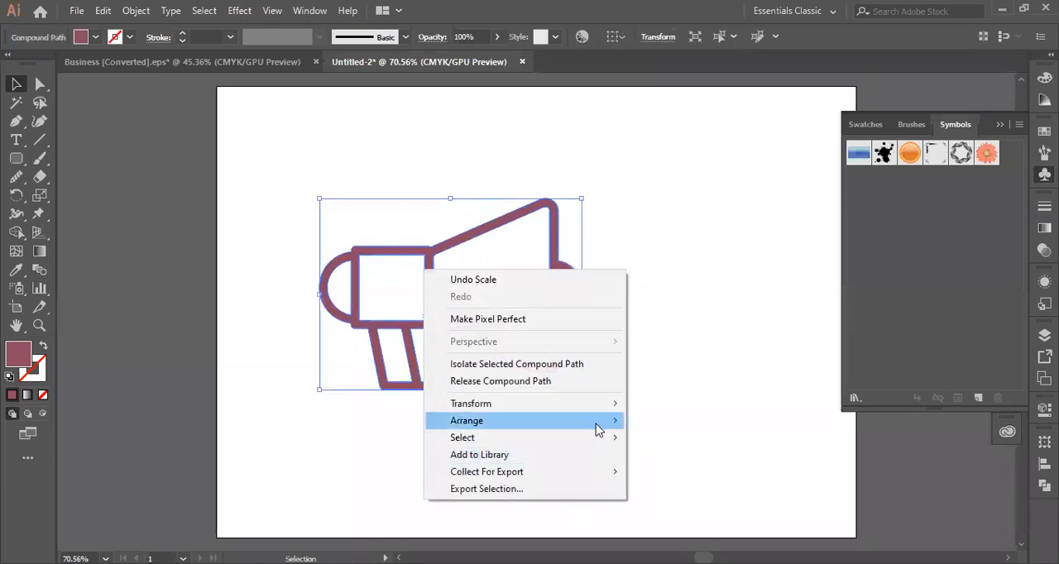
mouse_move(599, 445)
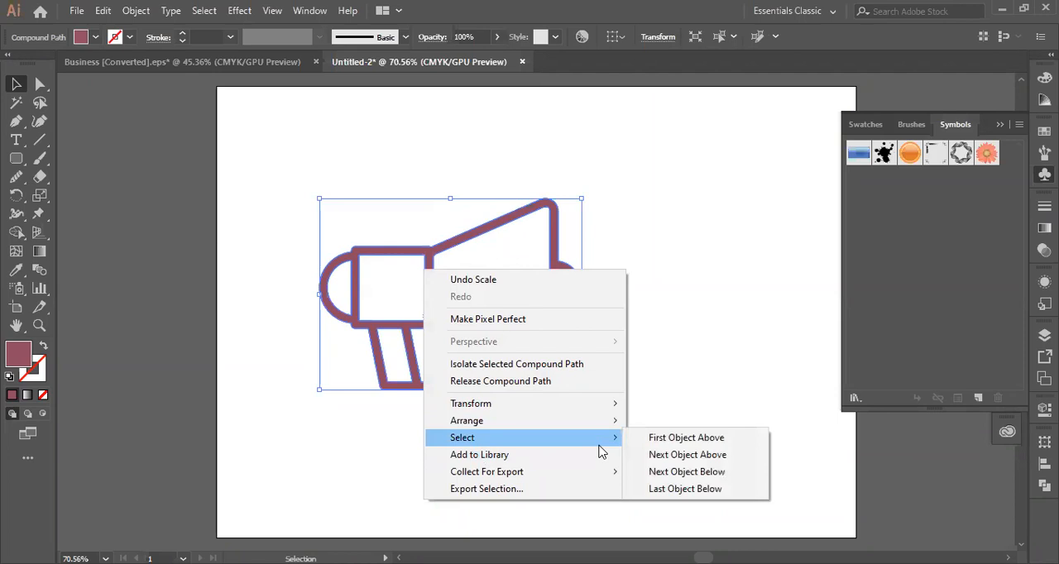
left_click(364, 368)
left_click(368, 329)
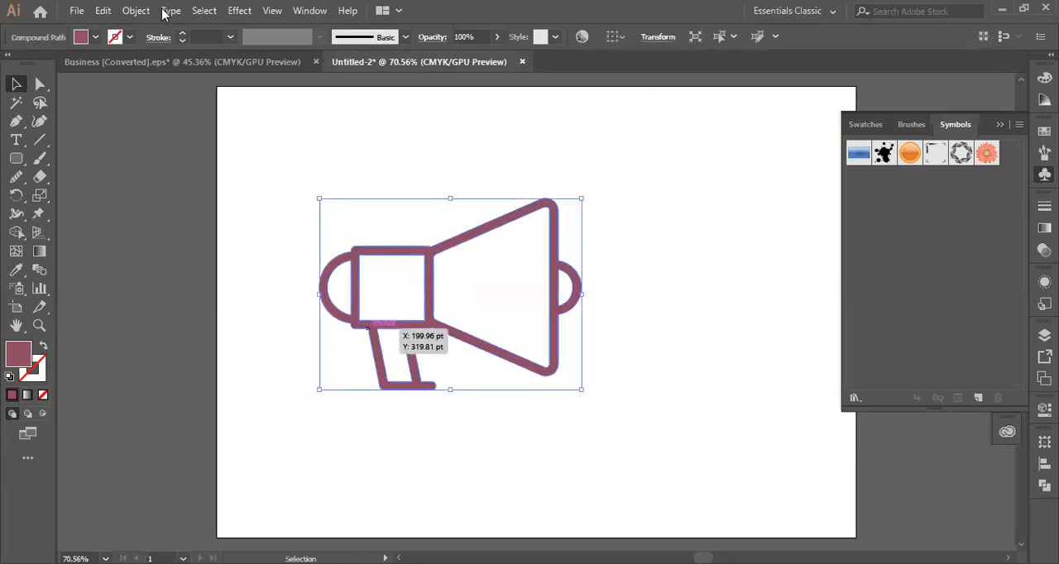
left_click(145, 12)
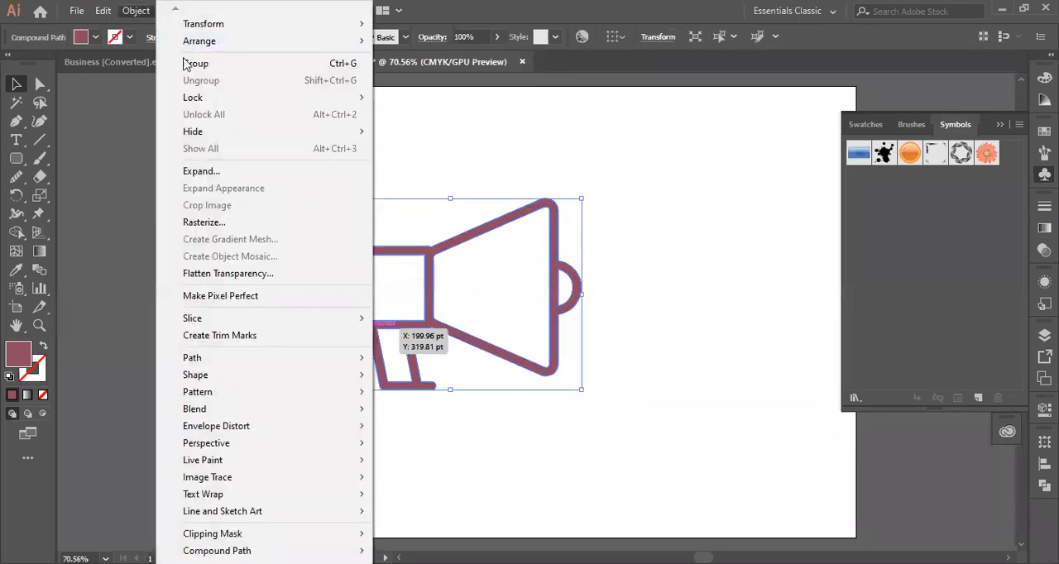
left_click(205, 172)
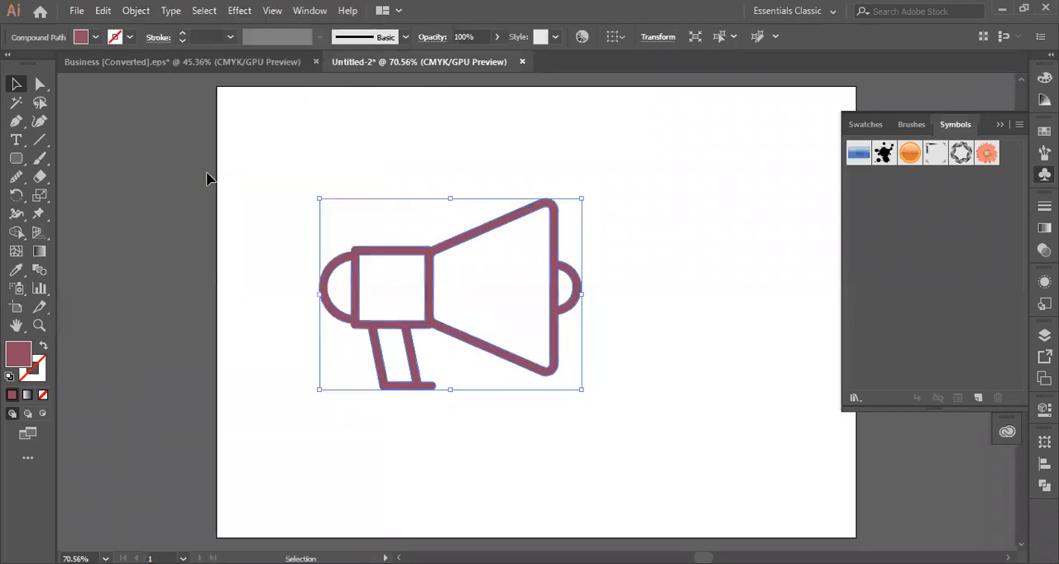
left_click(697, 266)
left_click(574, 291)
right_click(559, 287)
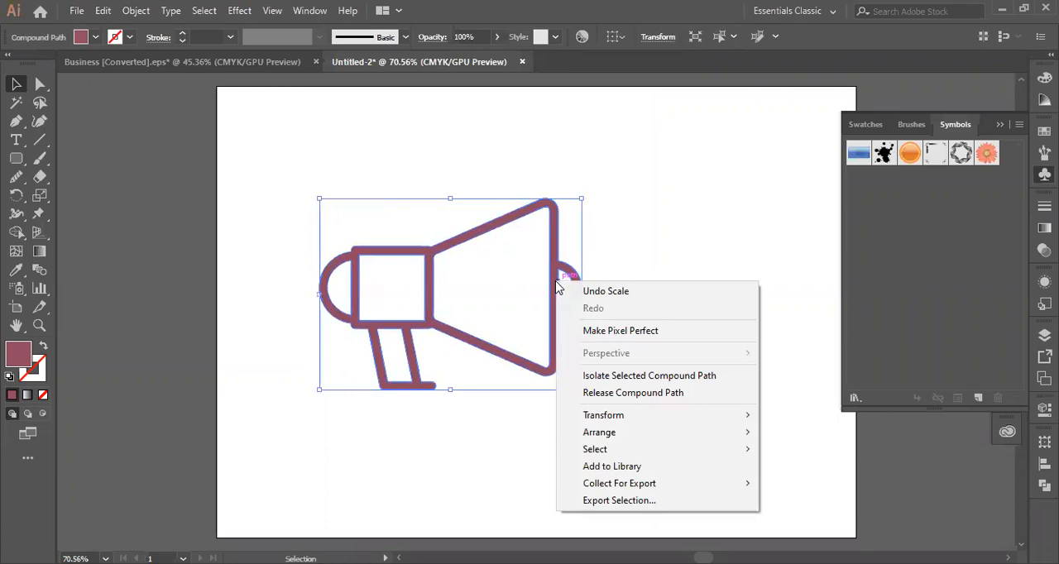
left_click(623, 245)
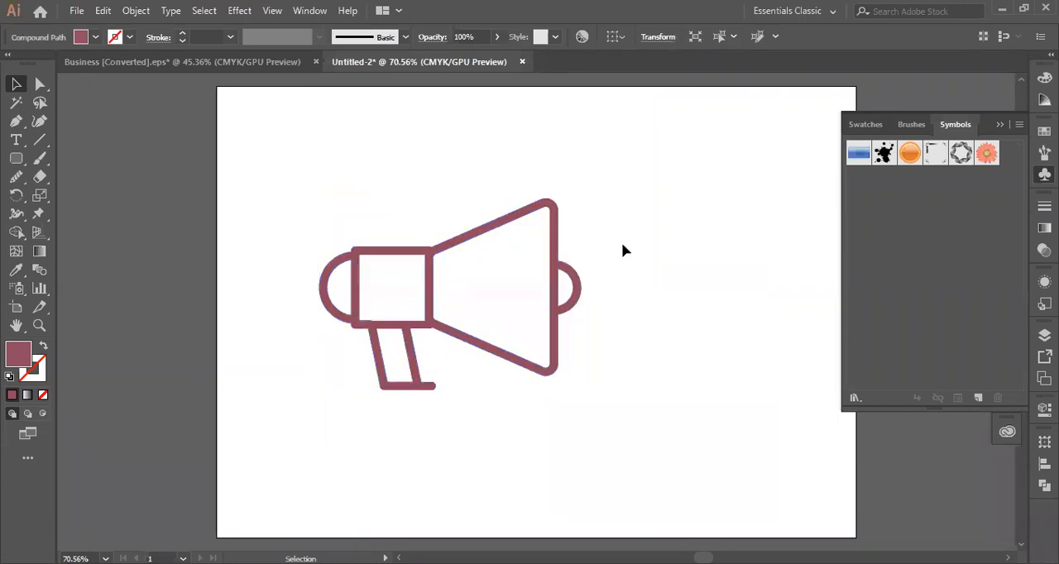
- Group the megaphone, ungroup it, and reselect it to check whether its parts separate
left_click(554, 228)
left_click(136, 11)
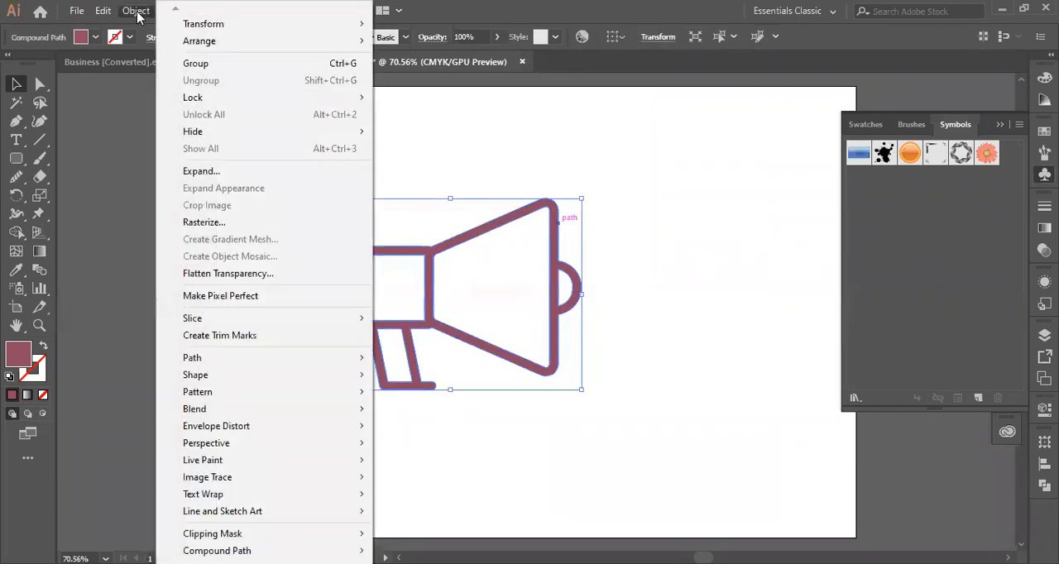
mouse_move(228, 44)
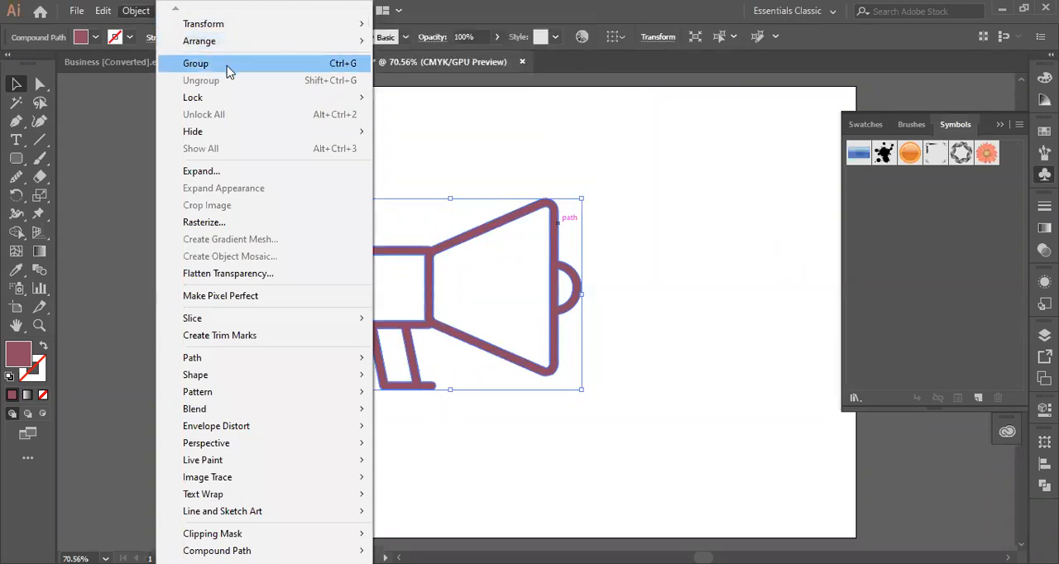
left_click(228, 65)
right_click(356, 306)
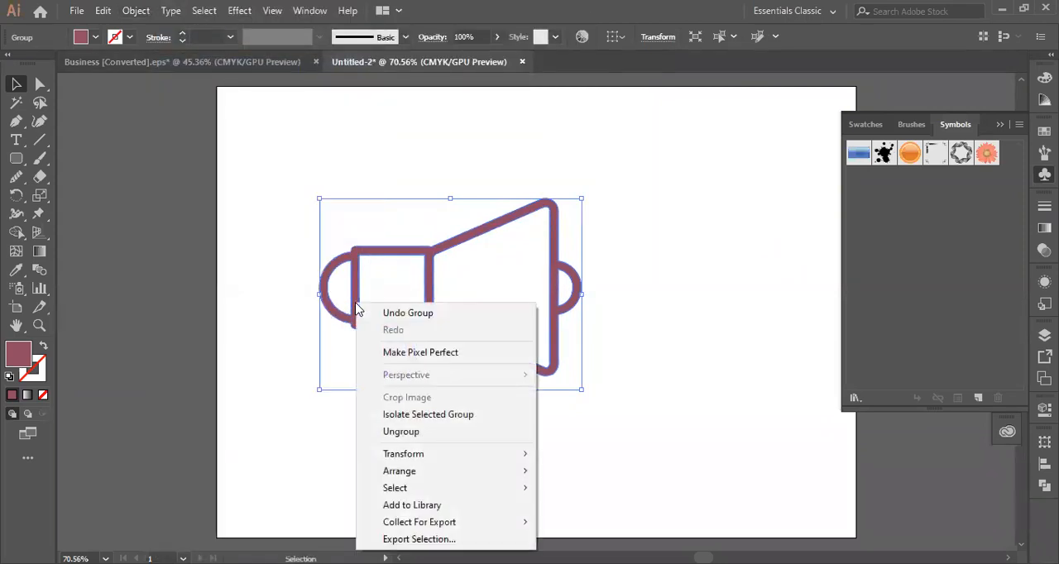
left_click(402, 432)
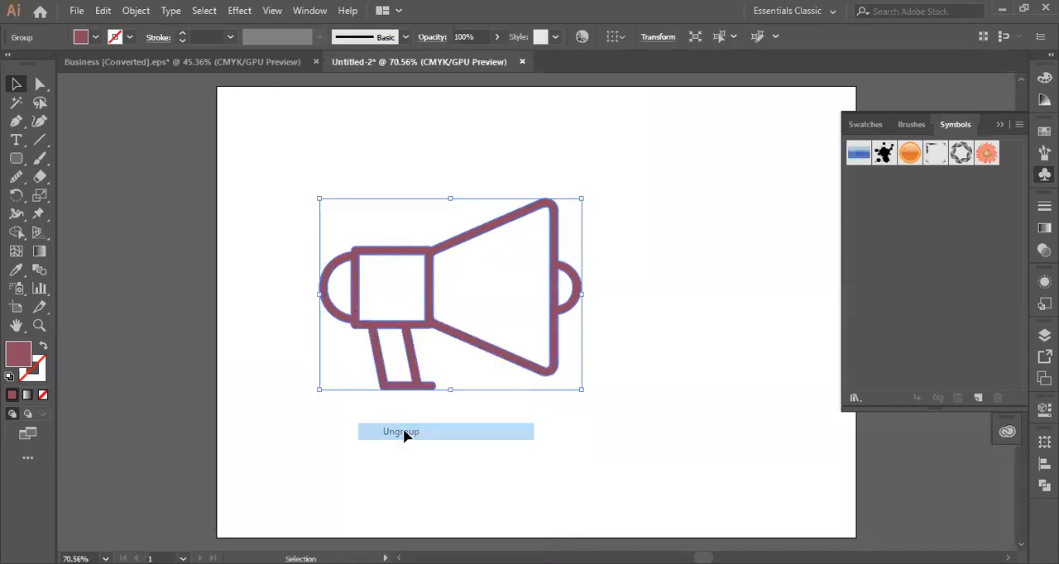
left_click(432, 437)
left_click(419, 330)
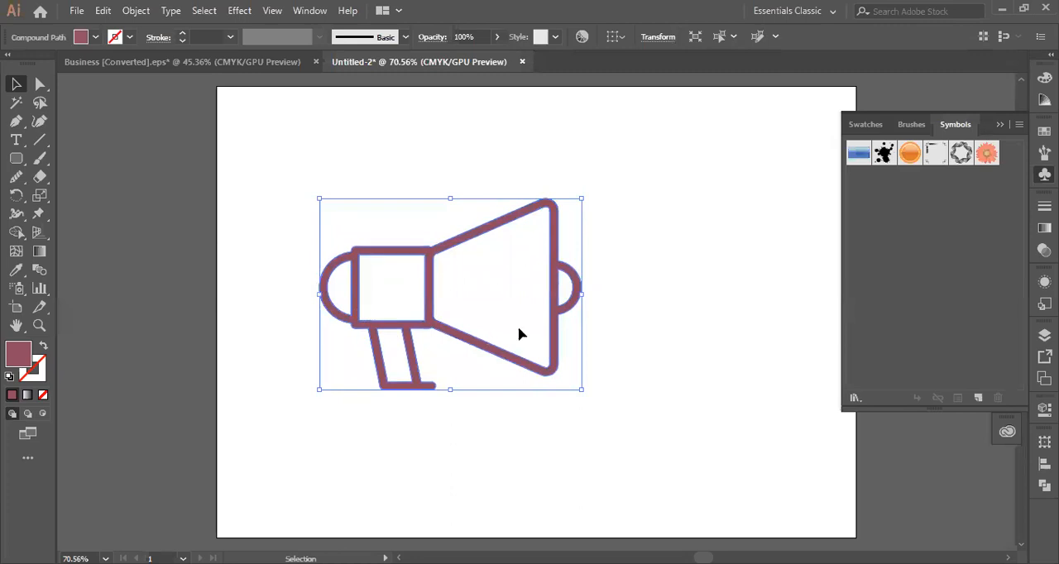
- Switch to the Business [Converted].eps document, isolate the bank building's compound path, and leave isolation mode
left_click(219, 63)
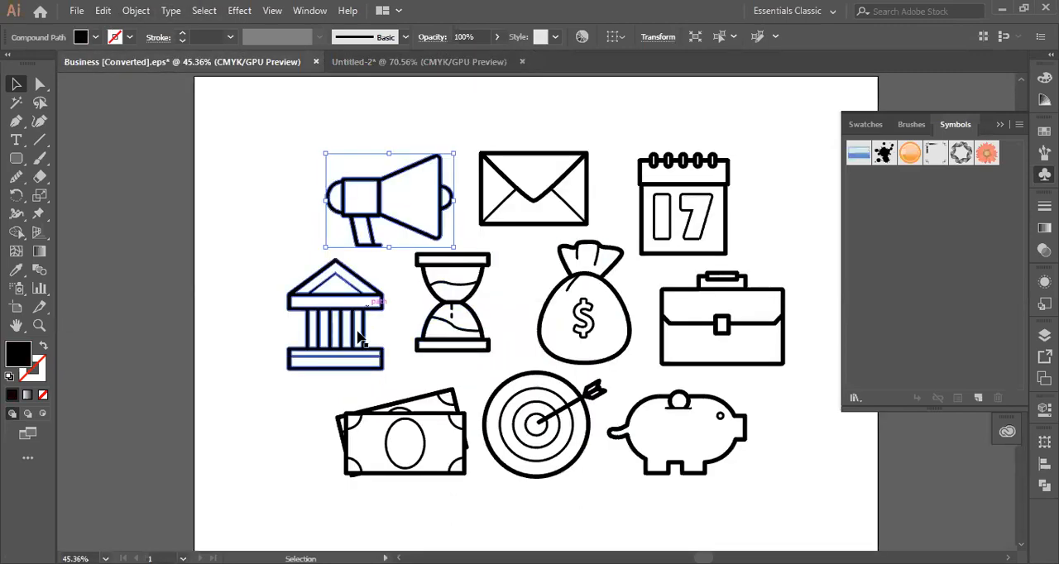
left_click(349, 331)
right_click(346, 329)
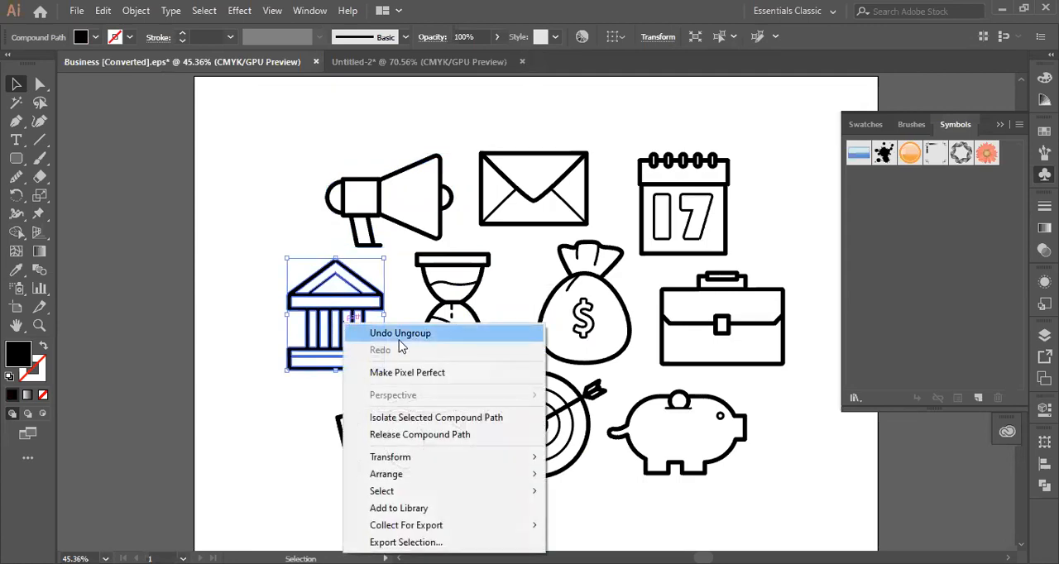
left_click(338, 315)
double_click(338, 315)
left_click(159, 128)
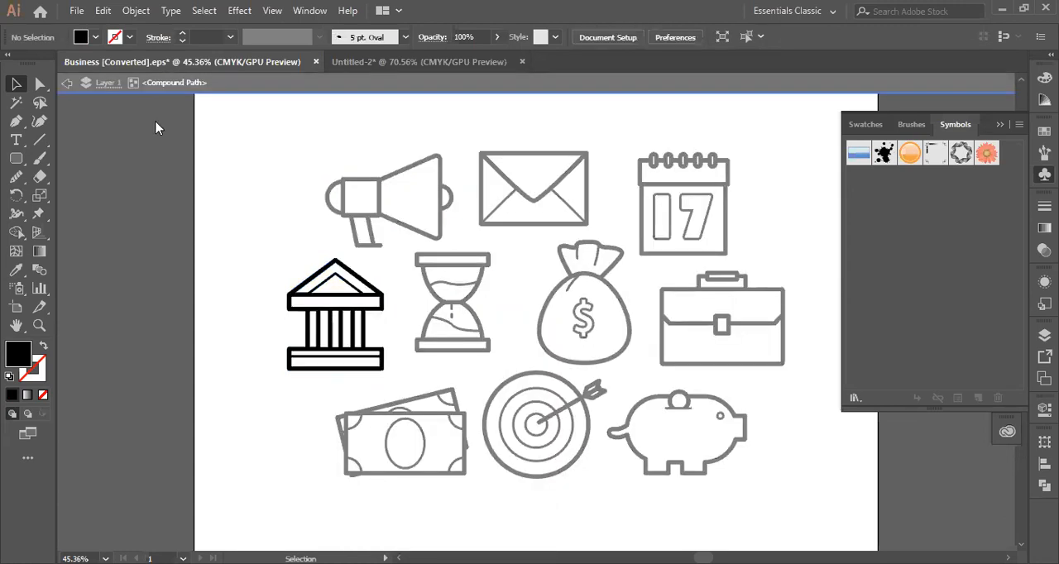
left_click(66, 84)
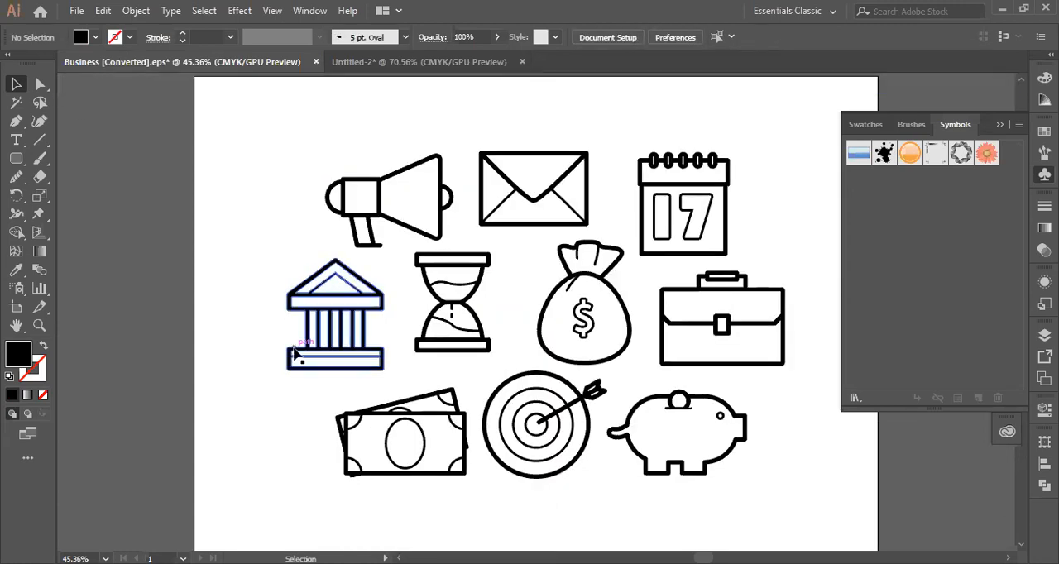
- Select the bank building icon and display its anchor points with the Direct Selection tool
left_click(329, 331)
key("a")
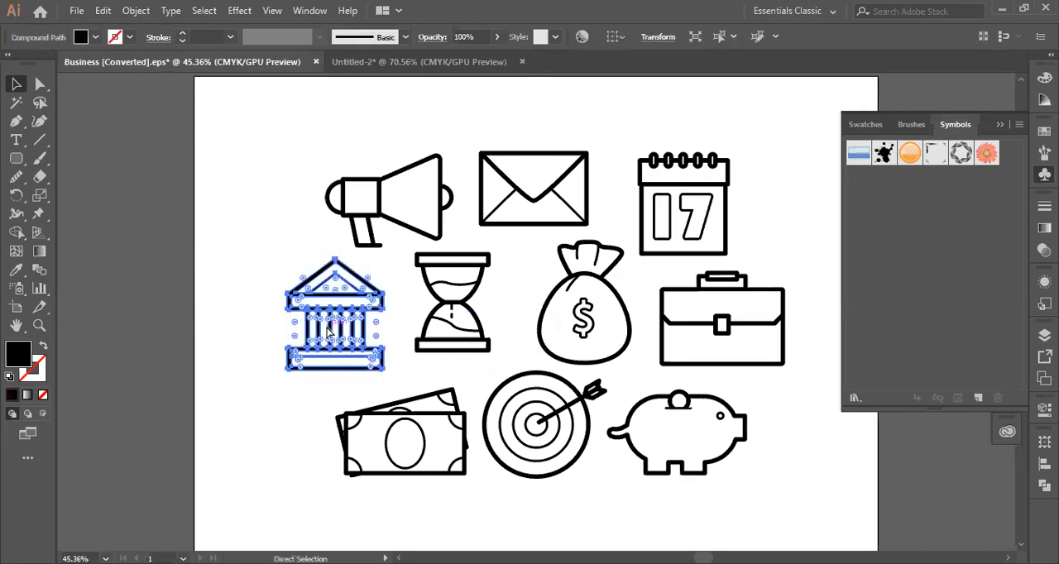
key("v")
- Return to the Untitled-2 document and delete the megaphone from the artboard
left_click(419, 61)
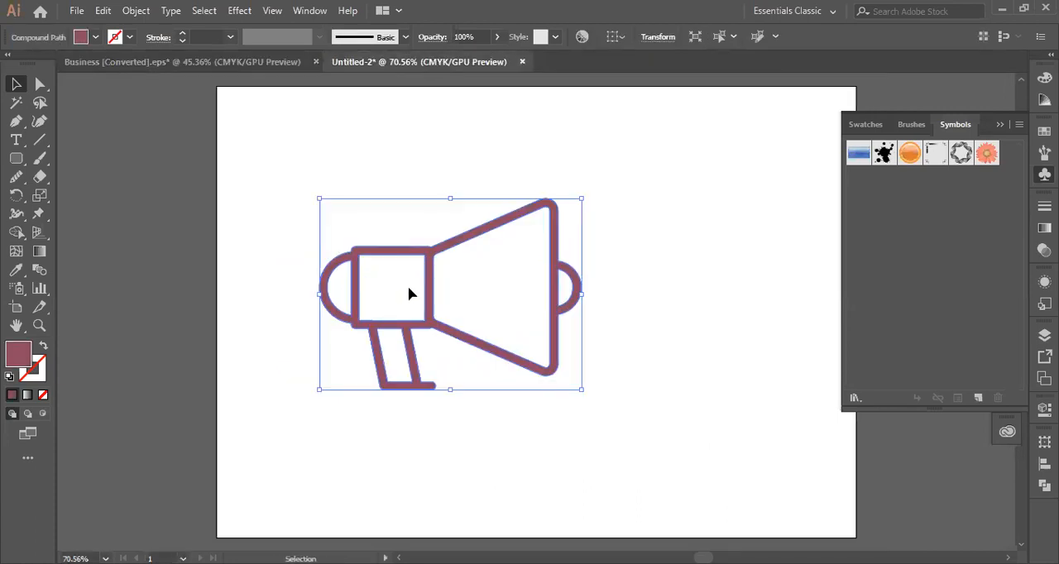
key("Delete")
key("a")
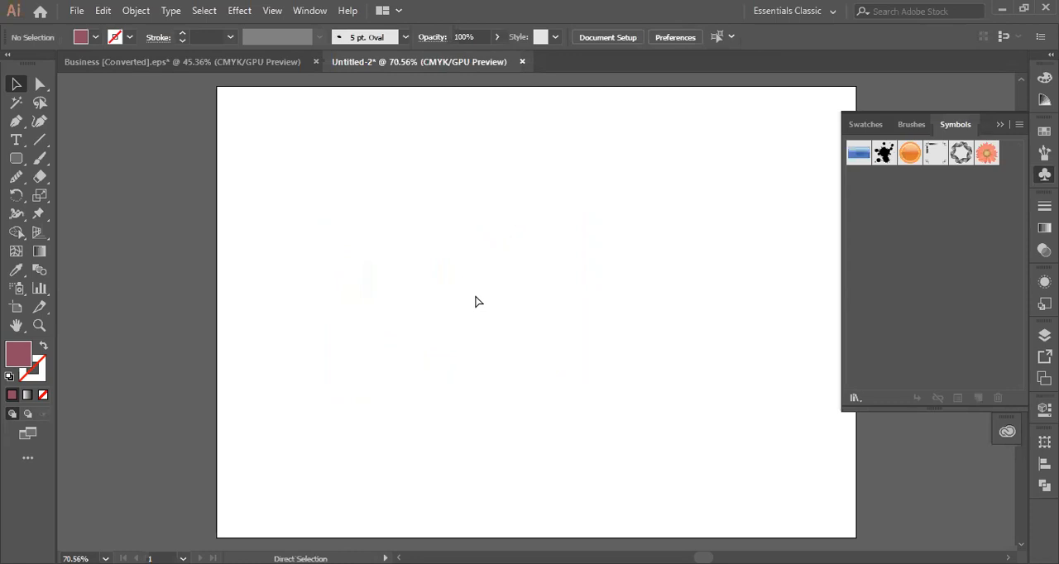
- Paste the bank building icon into the document, enlarge it, and move it toward the upper centre of the artboard
key("ctrl+v")
key("v")
left_click_drag(610, 399, 731, 456)
left_click_drag(594, 421, 472, 296)
- Release the bank building's compound path into separate paths
right_click(455, 239)
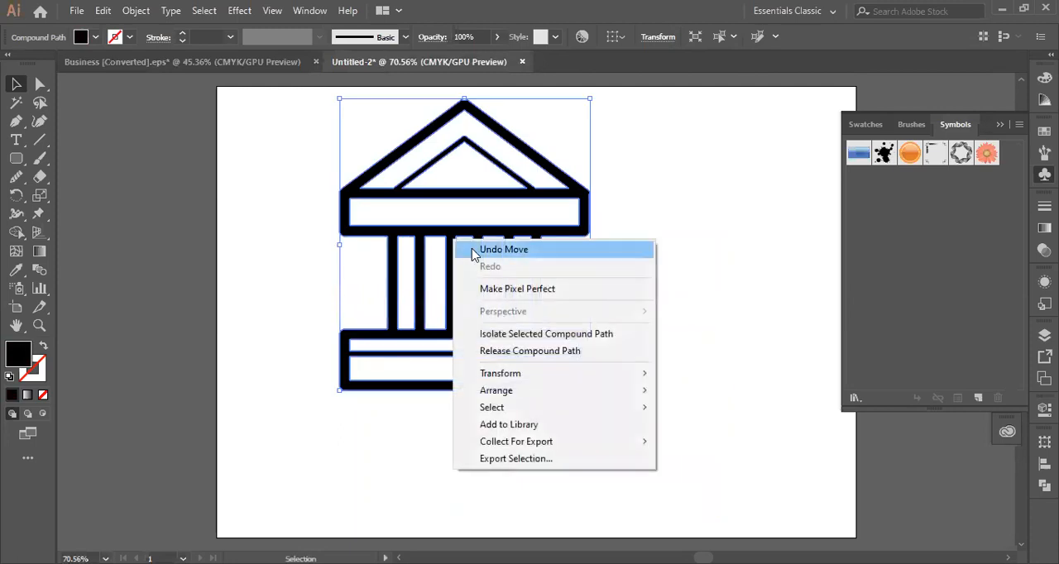
mouse_move(502, 373)
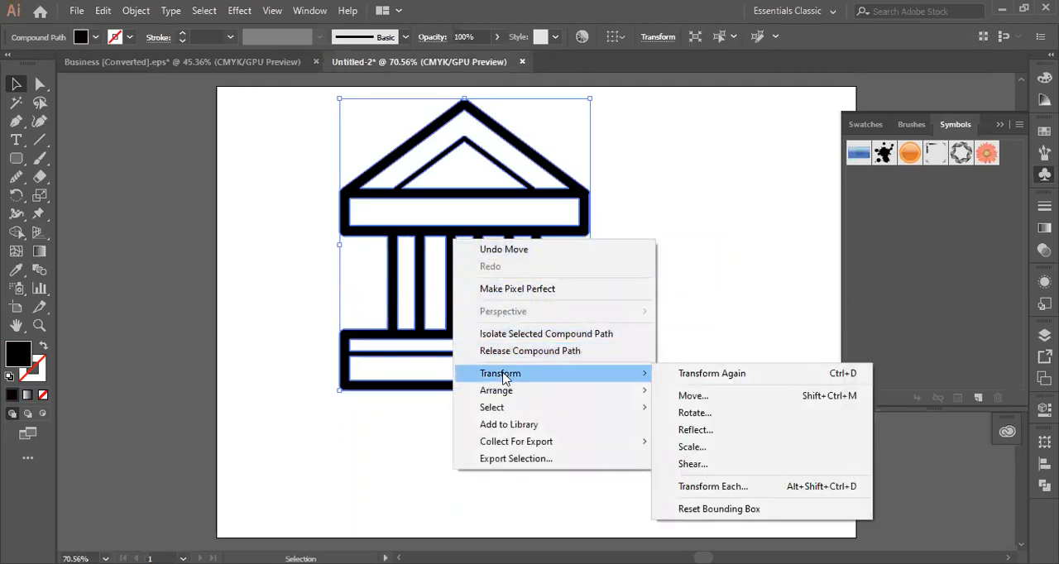
left_click(710, 296)
left_click(532, 347)
right_click(506, 317)
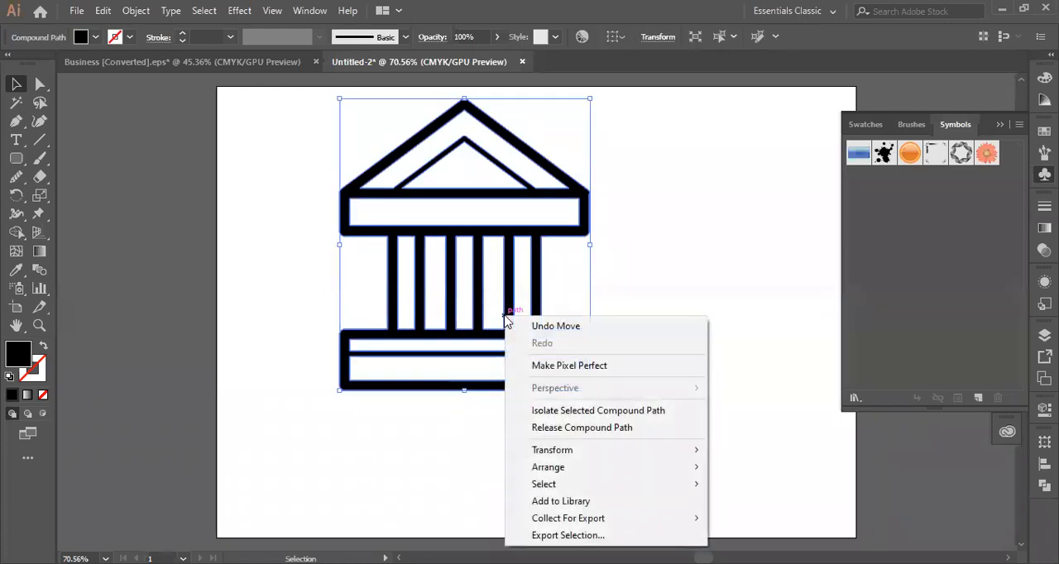
left_click(553, 428)
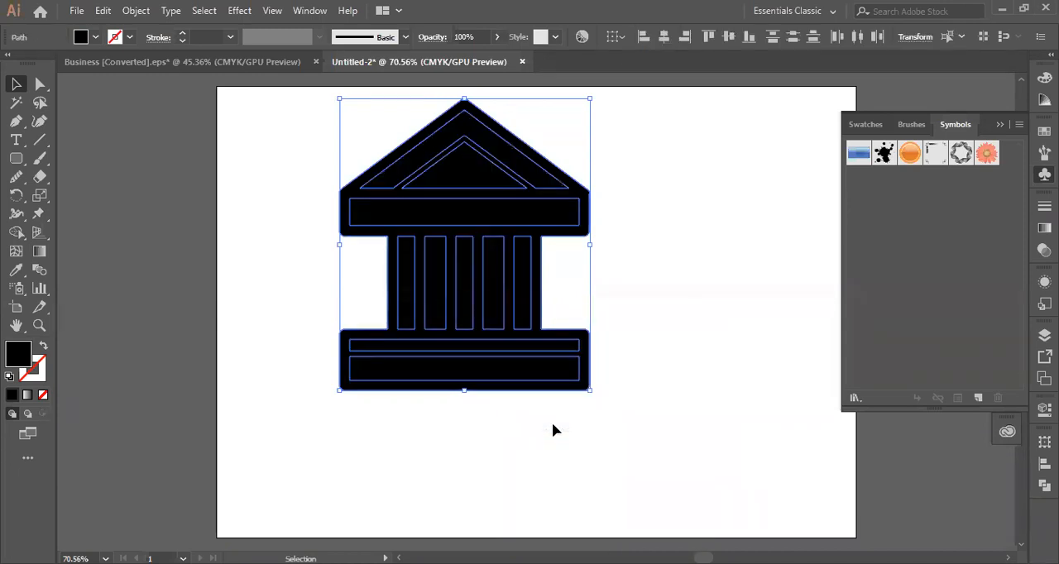
- Select the rightmost column panel of the released building and swap its fill and stroke
right_click(497, 274)
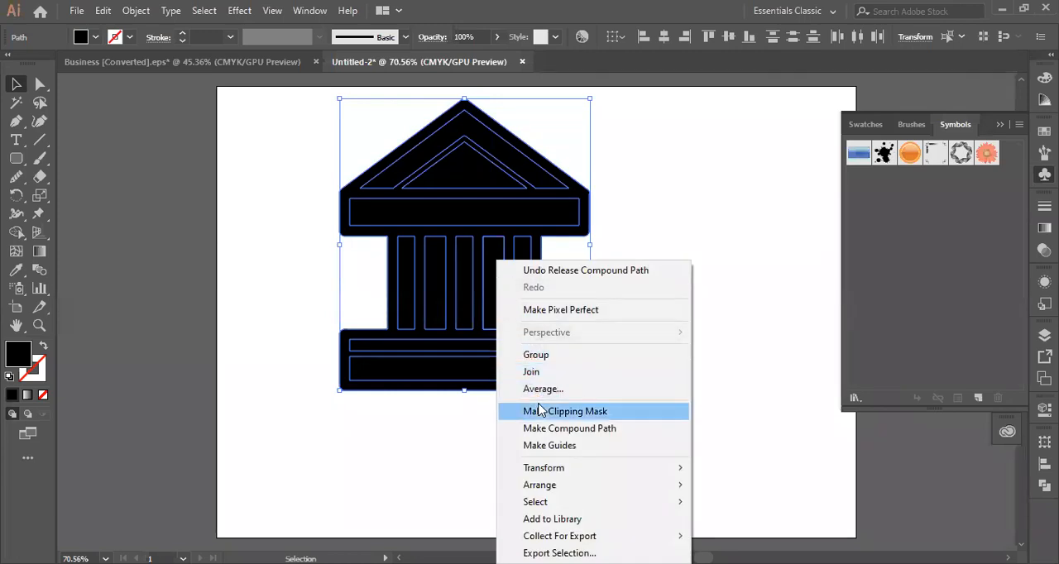
left_click(474, 438)
left_click(468, 329)
left_click_drag(471, 299, 511, 311)
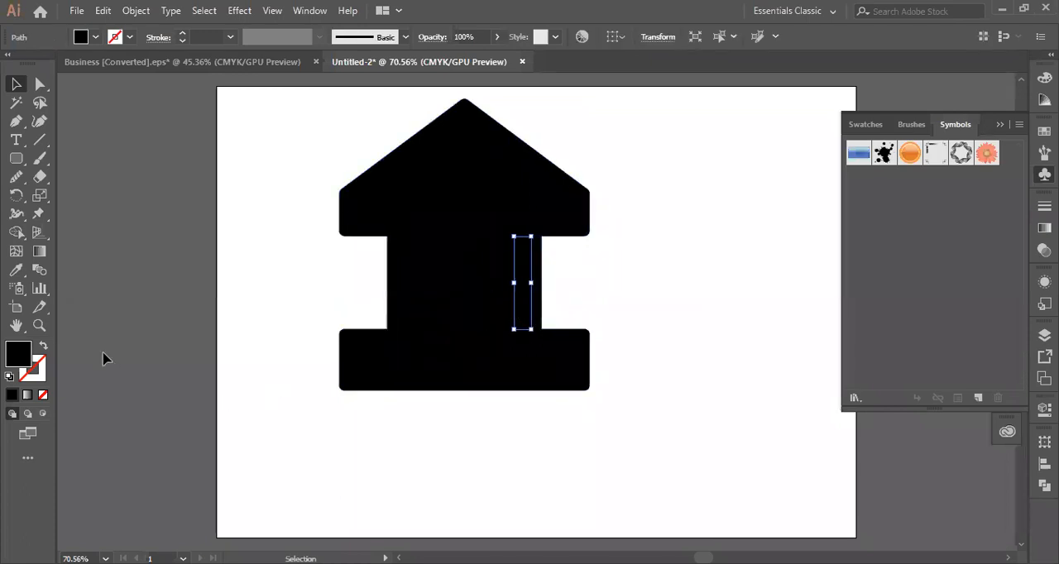
left_click(44, 348)
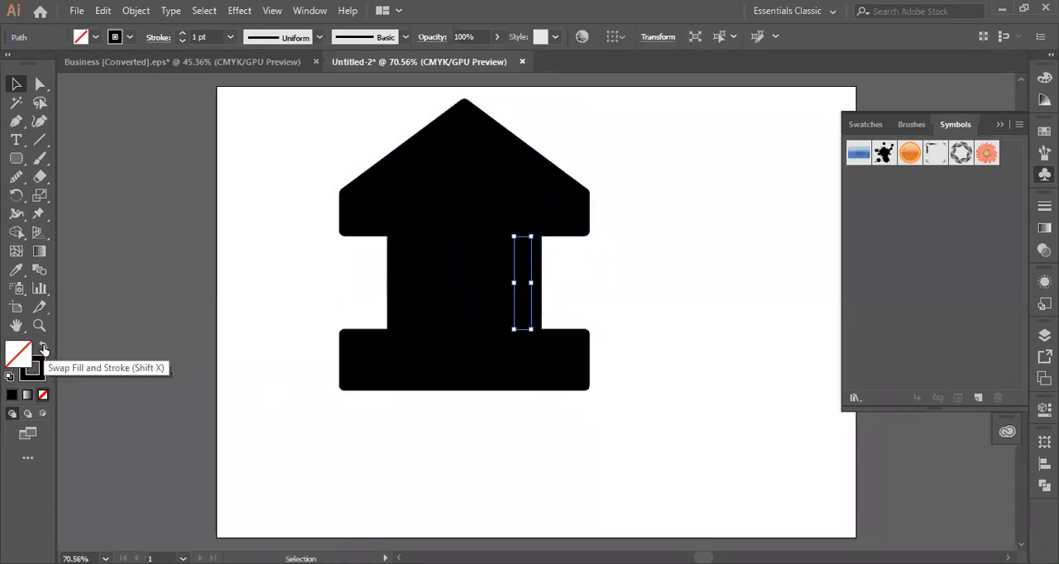
- Select all the building's paths, undo back to the compound path, and deselect the icon
left_click(262, 306)
left_click_drag(291, 118, 654, 376)
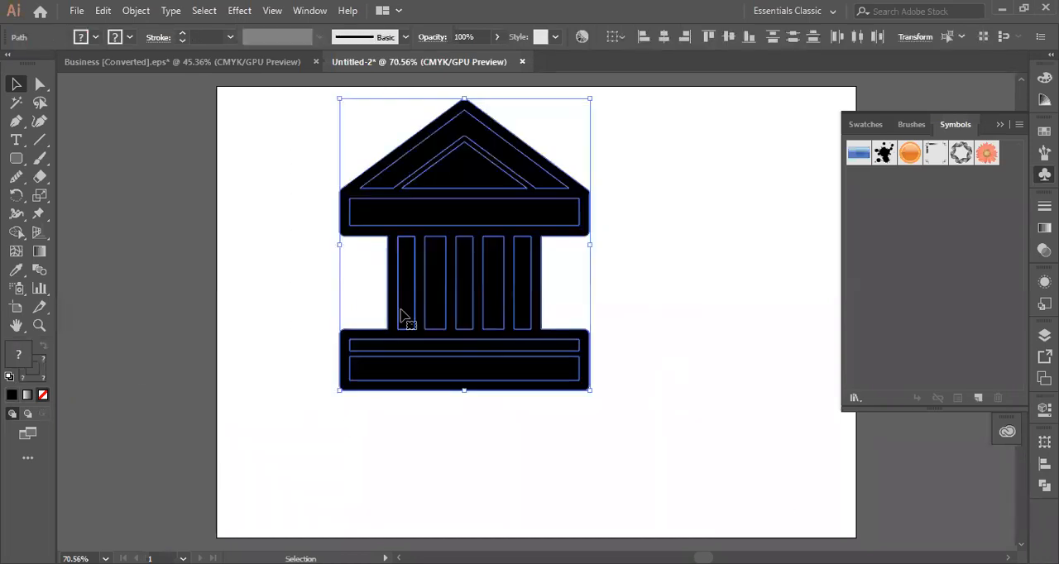
key("ctrl+8")
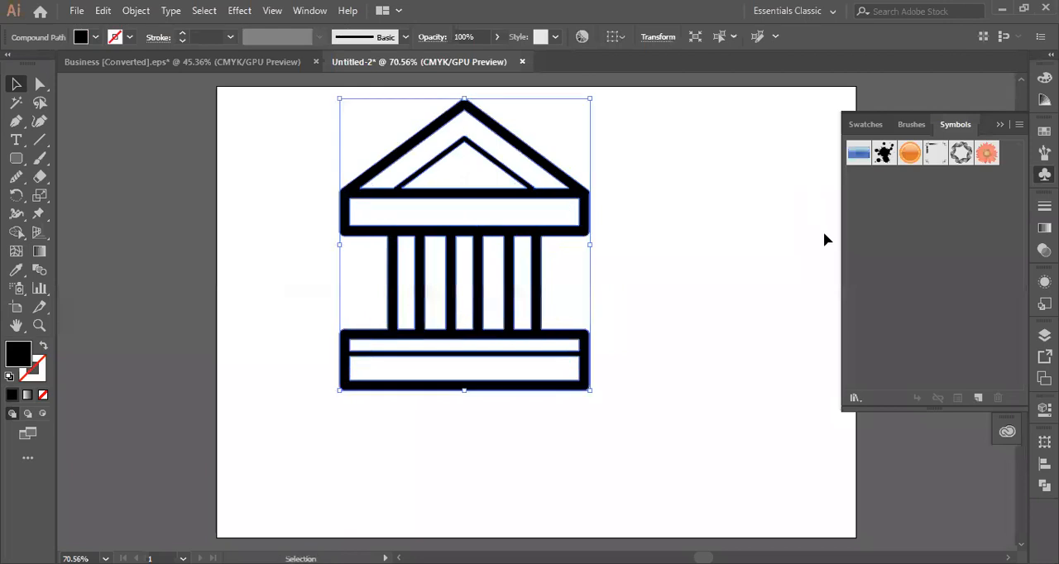
left_click(743, 242)
- Redo the compound path release and select the building's middle column panel
right_click(475, 231)
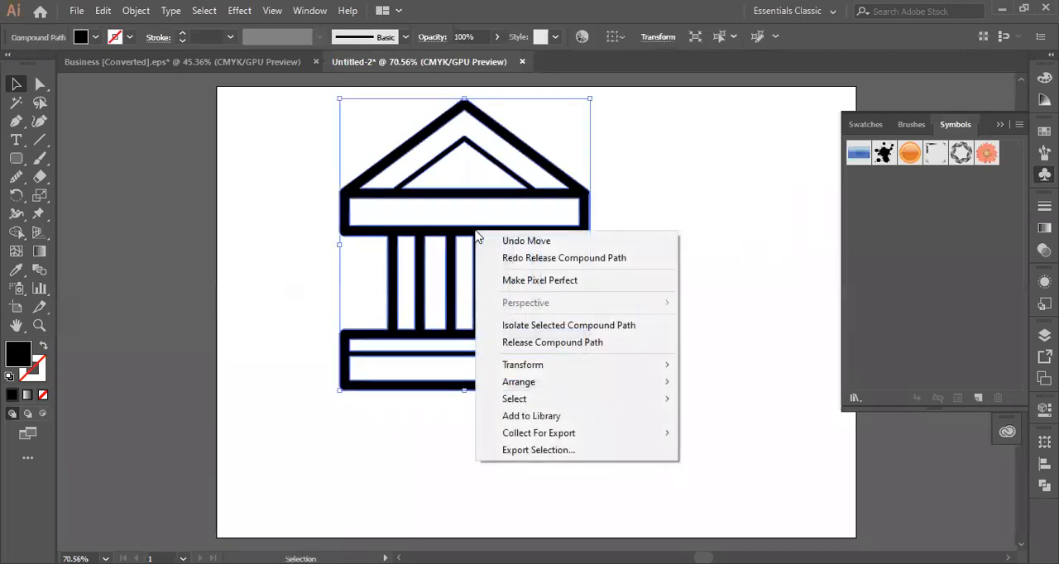
left_click(534, 258)
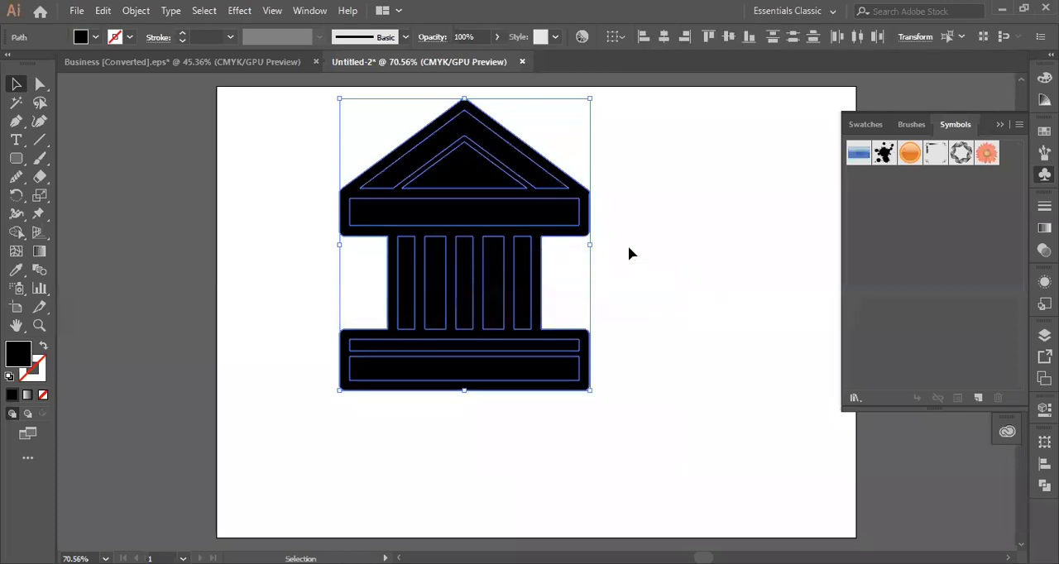
left_click(575, 246)
left_click(468, 244, "ctrl")
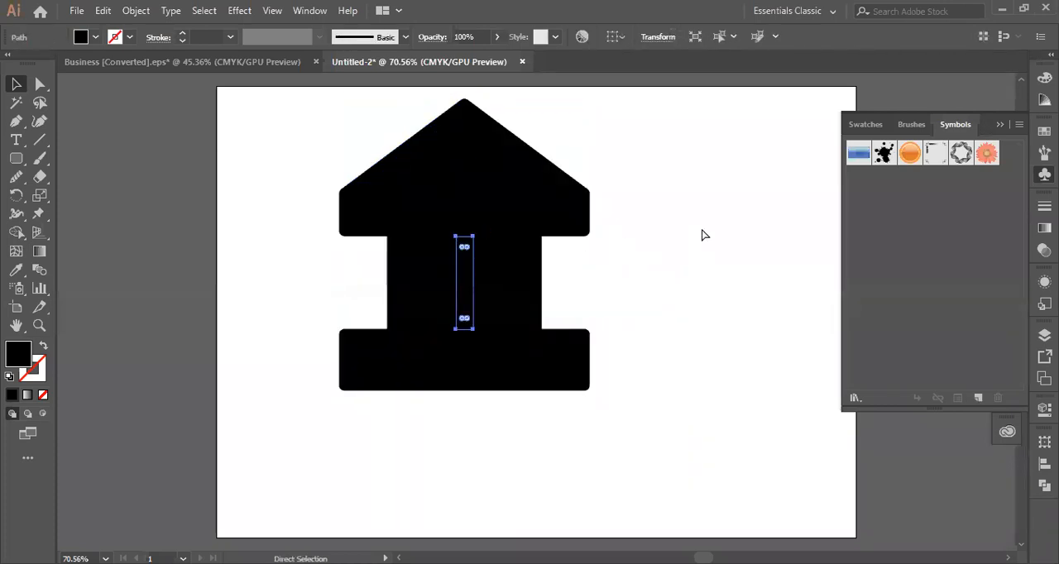
- Undo the release, move and scaling of the bank icon back to its freshly pasted state
key("ctrl+z")
key("ctrl+z")
key("ctrl+z")
left_click(699, 239)
- Isolate the bank building's compound path and select its rightmost column panel
left_click(560, 302)
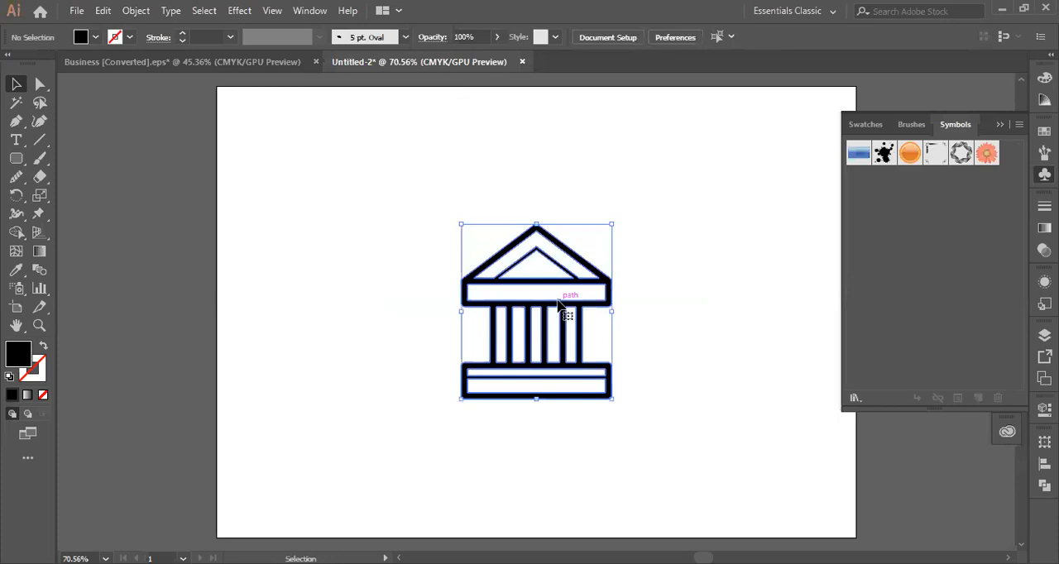
right_click(560, 305)
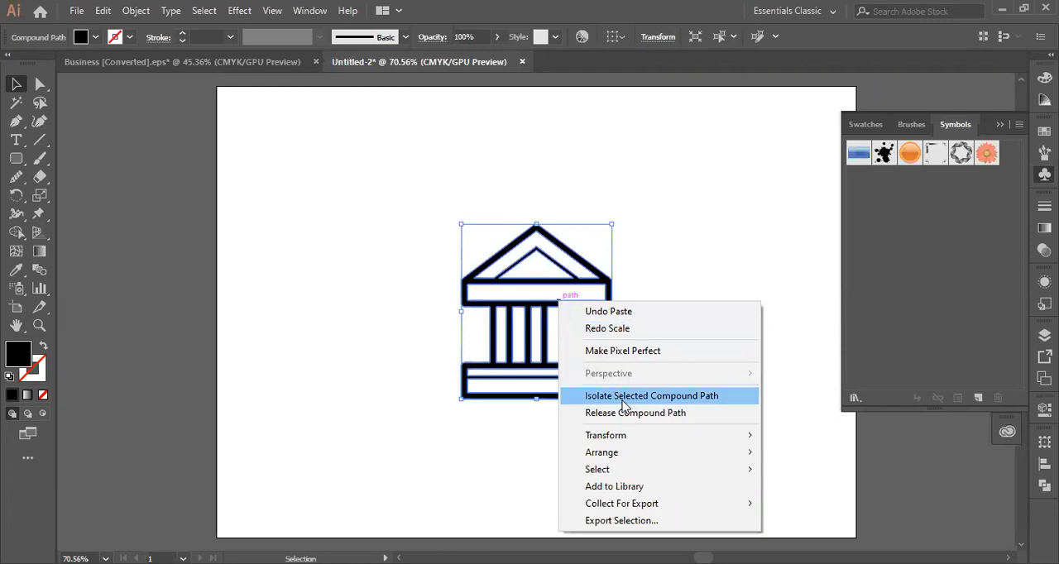
left_click(625, 403)
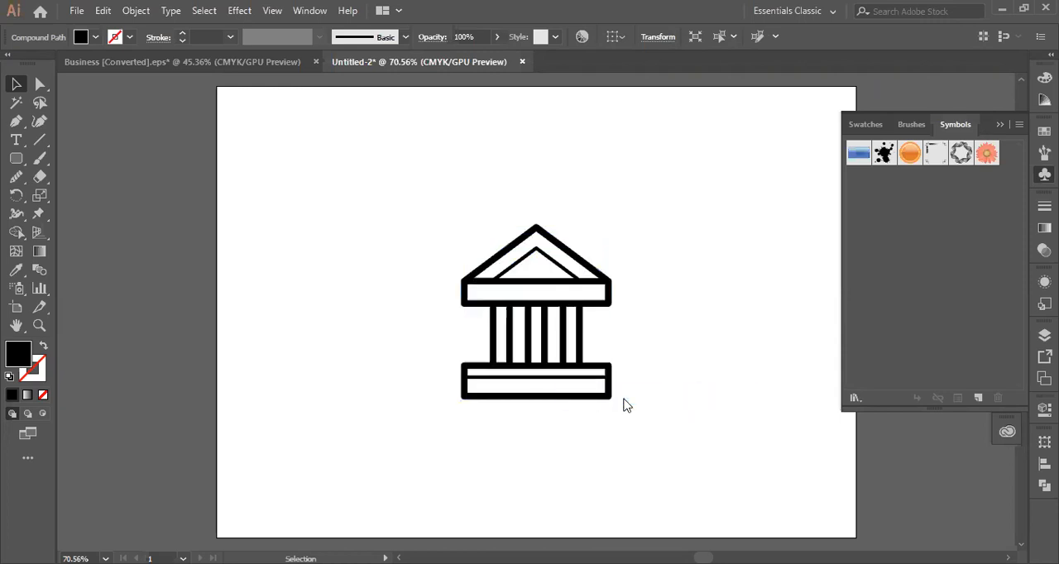
left_click(576, 315)
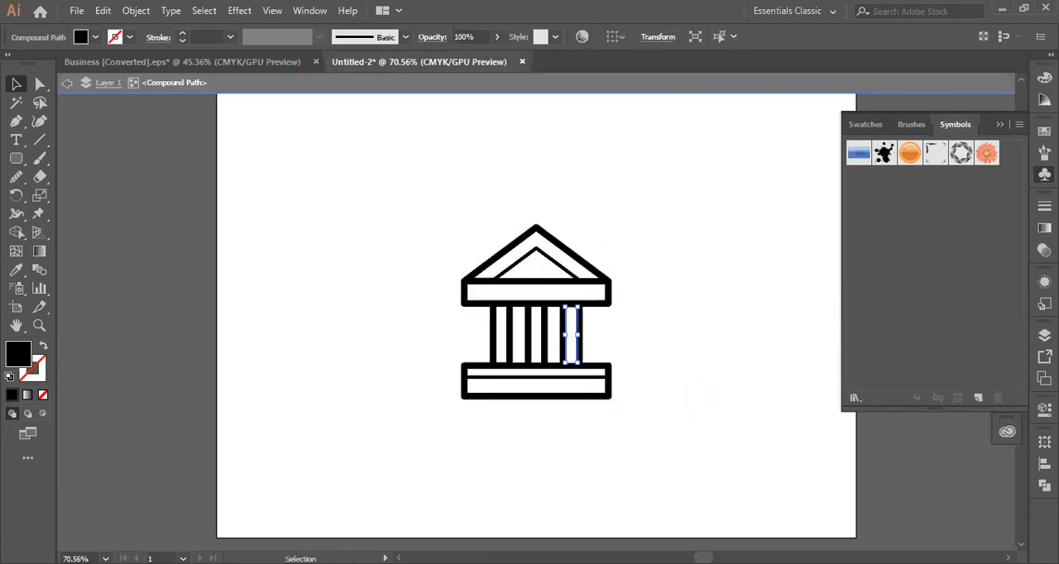
- Select several column panels in turn, ending with the leftmost, and swap the icon's fill and stroke
left_click(398, 209)
left_click(579, 348)
left_click(540, 346)
left_click(539, 346)
left_click(525, 346)
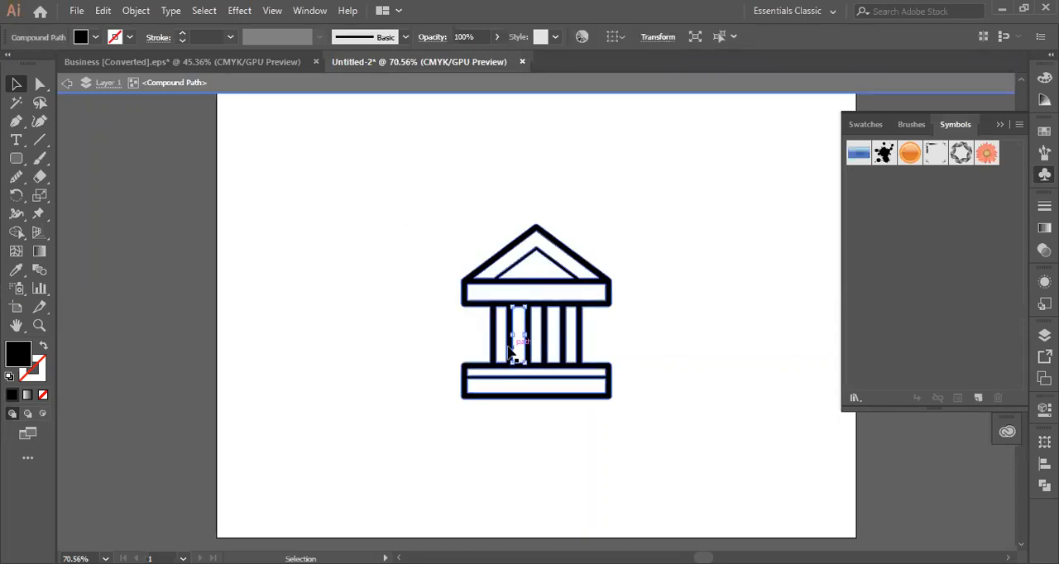
left_click(502, 352)
left_click(500, 348)
left_click(43, 349)
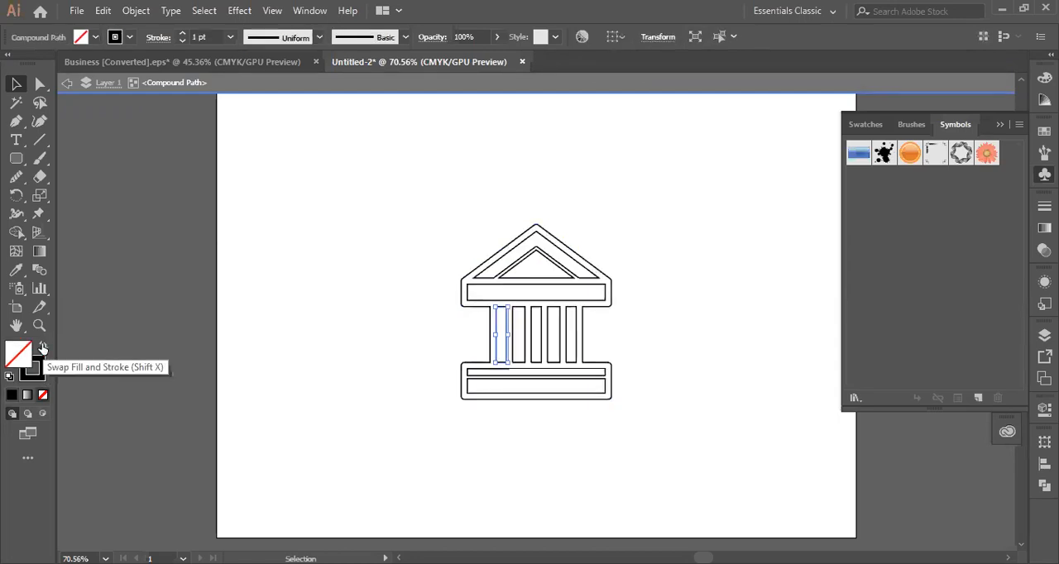
left_click(616, 340)
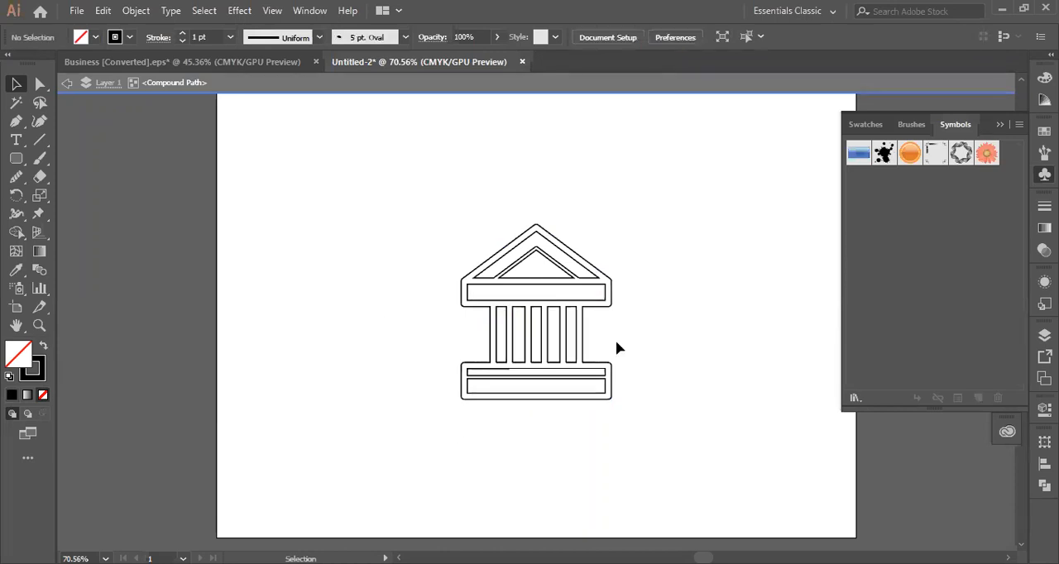
- Select the middle column panel and set the icon's fill to a bright pinkish red
left_click(534, 338)
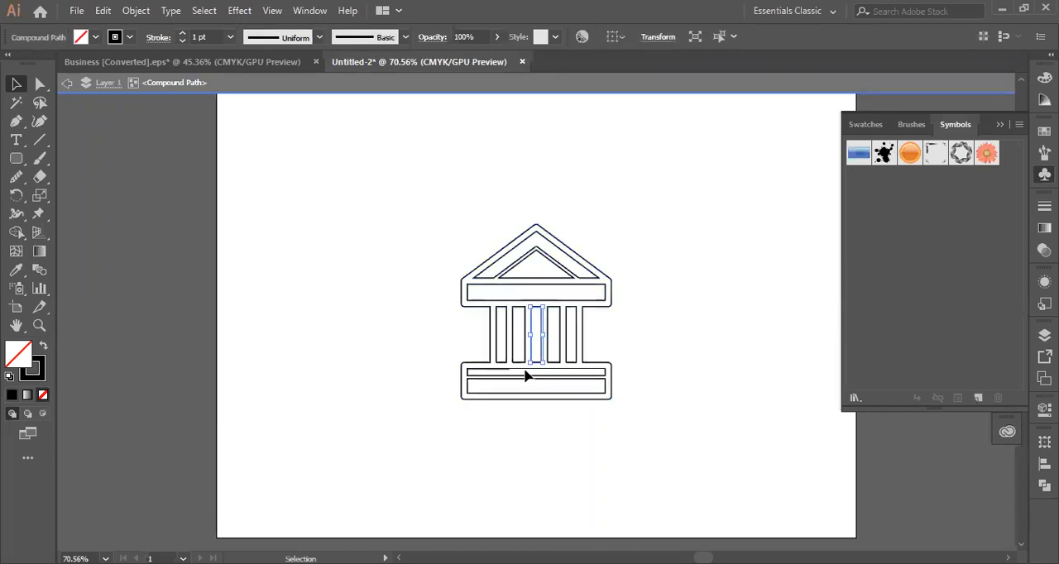
double_click(21, 356)
left_click(843, 217)
left_click(1014, 209)
left_click(691, 211)
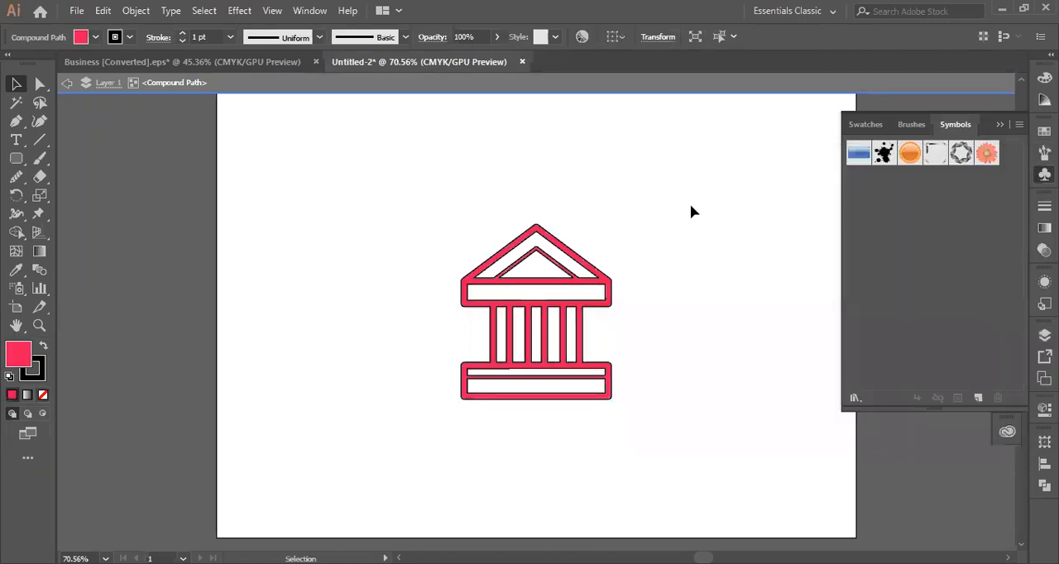
- Set the icon's stroke to a dark muted red with C 48.06, M 76.46, Y 53.08 and K 36.31
left_click(533, 357)
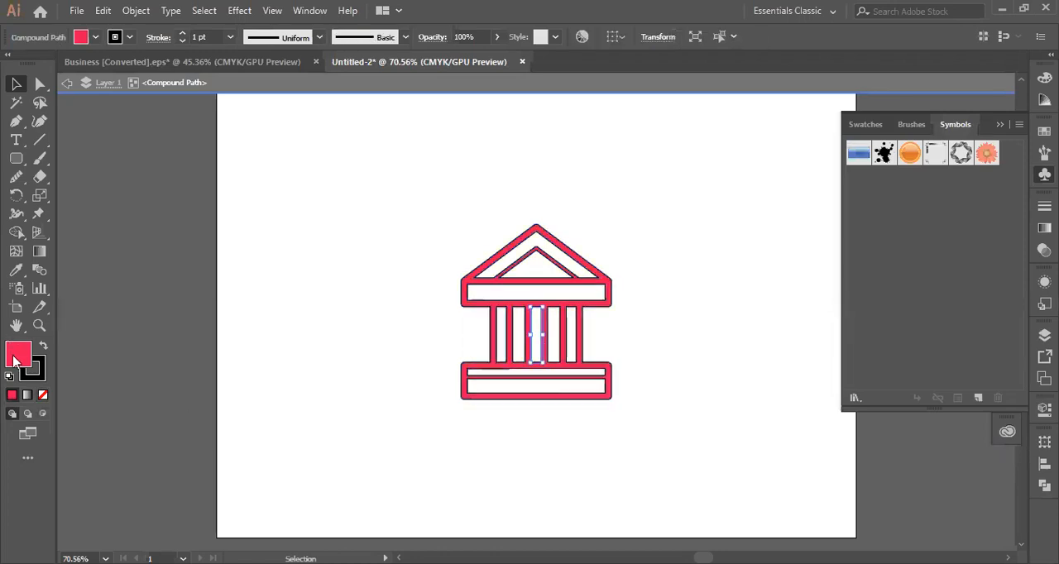
left_click(37, 373)
double_click(37, 374)
left_click(739, 317)
left_click(1019, 208)
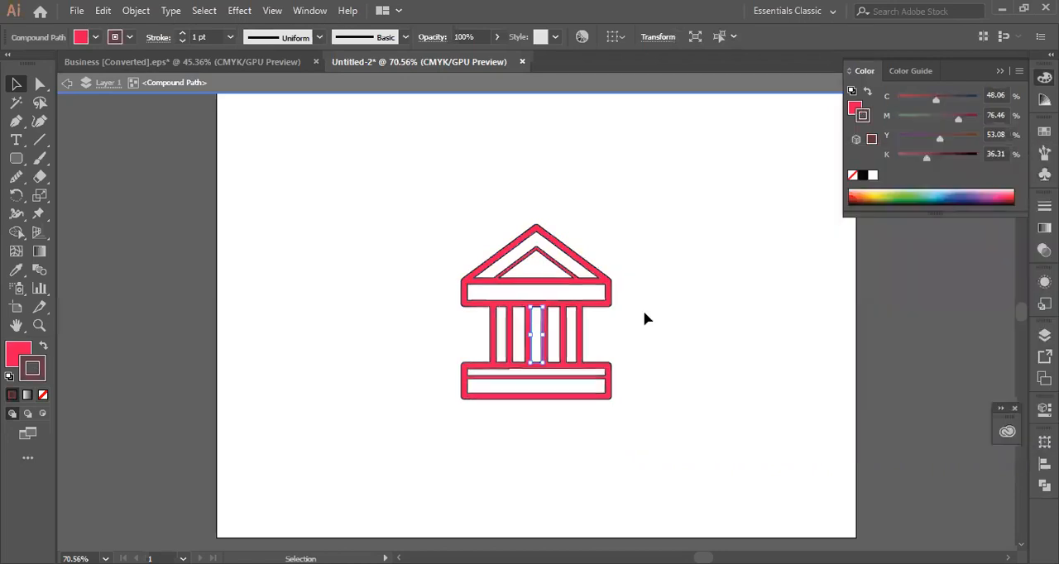
left_click(642, 315)
- Select all parts of the isolated bank icon and enlarge it past the artboard's lower edge
left_click(586, 389)
left_click_drag(410, 225, 661, 435)
left_click_drag(617, 402, 739, 547)
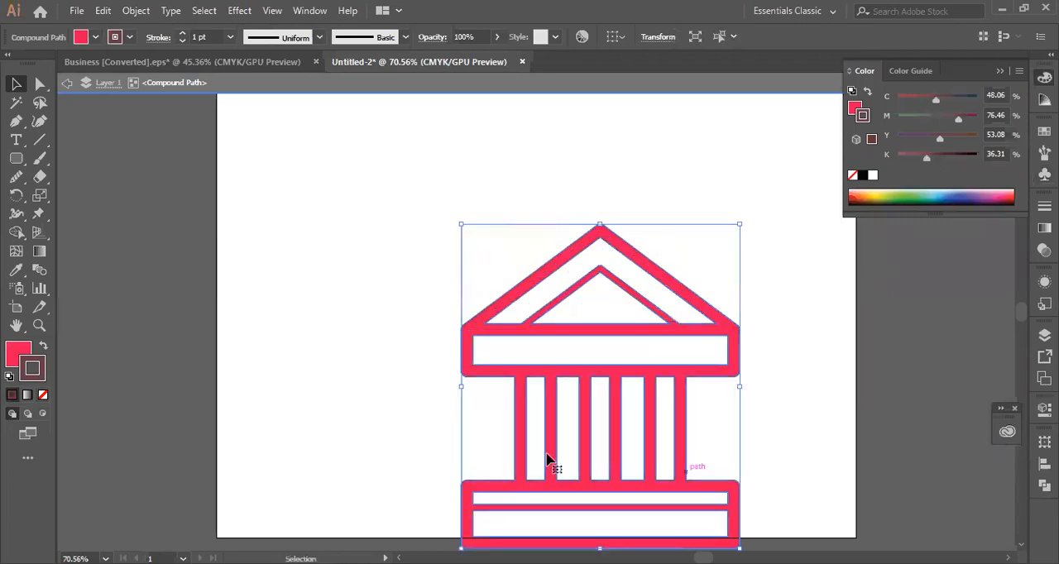
- Try moving the building's outer shape and its middle column panel up and left, undoing each move
left_click_drag(579, 377, 460, 251)
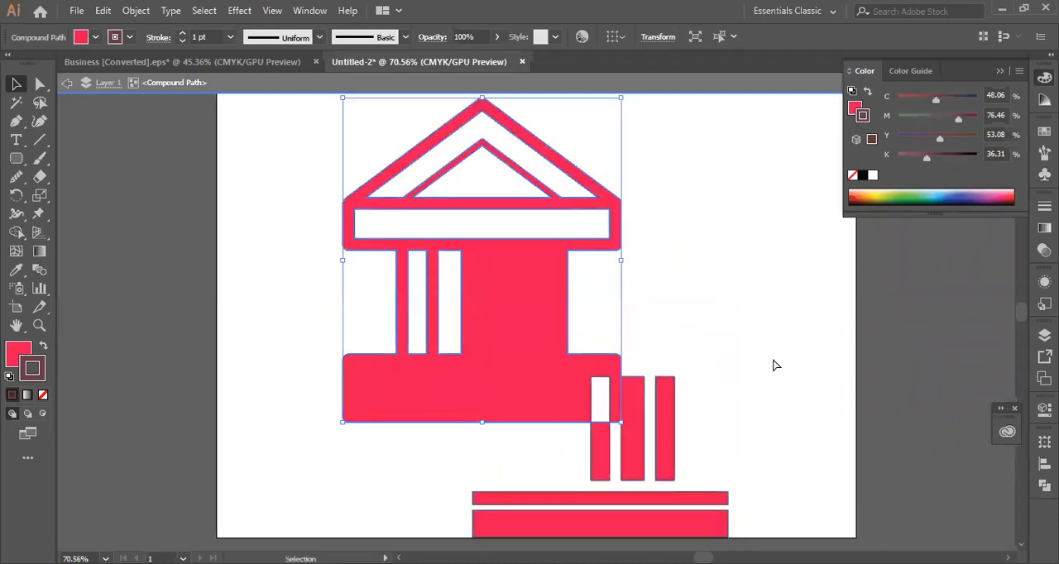
key("ctrl+z")
left_click_drag(592, 446, 470, 312)
key("ctrl+z")
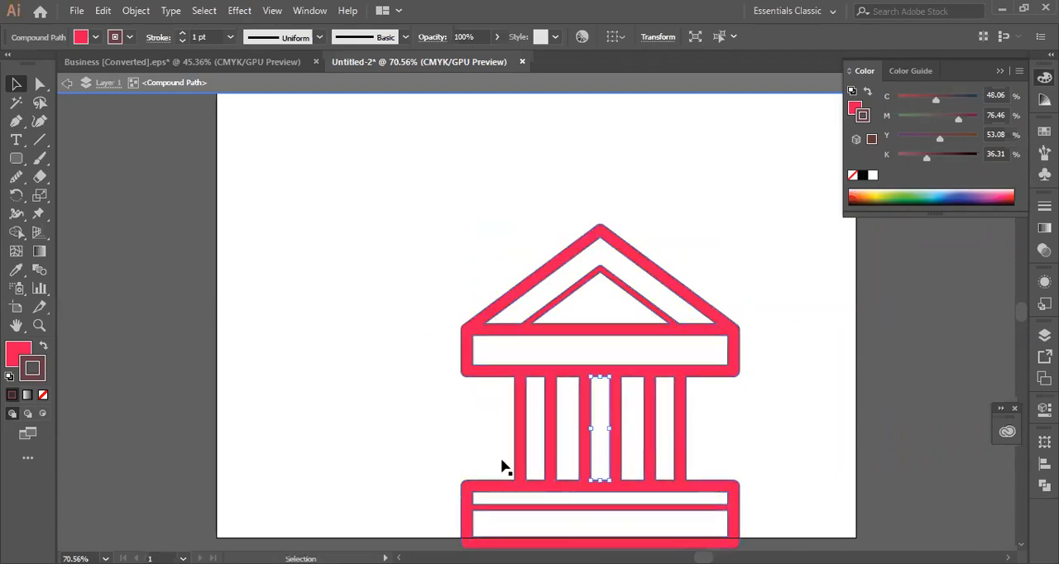
- Select all the building's parts and move them up and left so the icon sits inside the artboard
left_click_drag(408, 250, 430, 423)
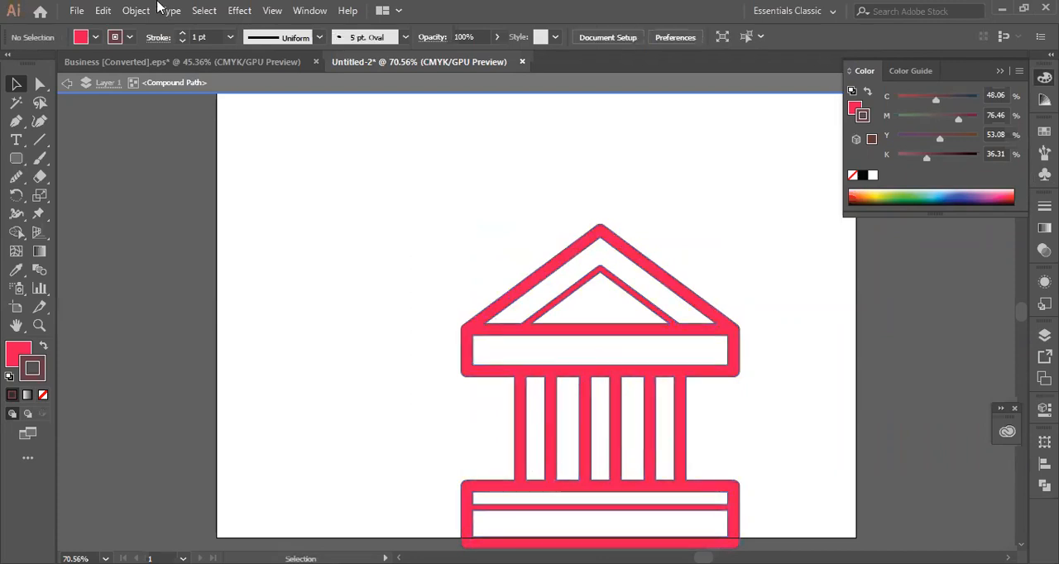
scroll(902, 364, "down", 2)
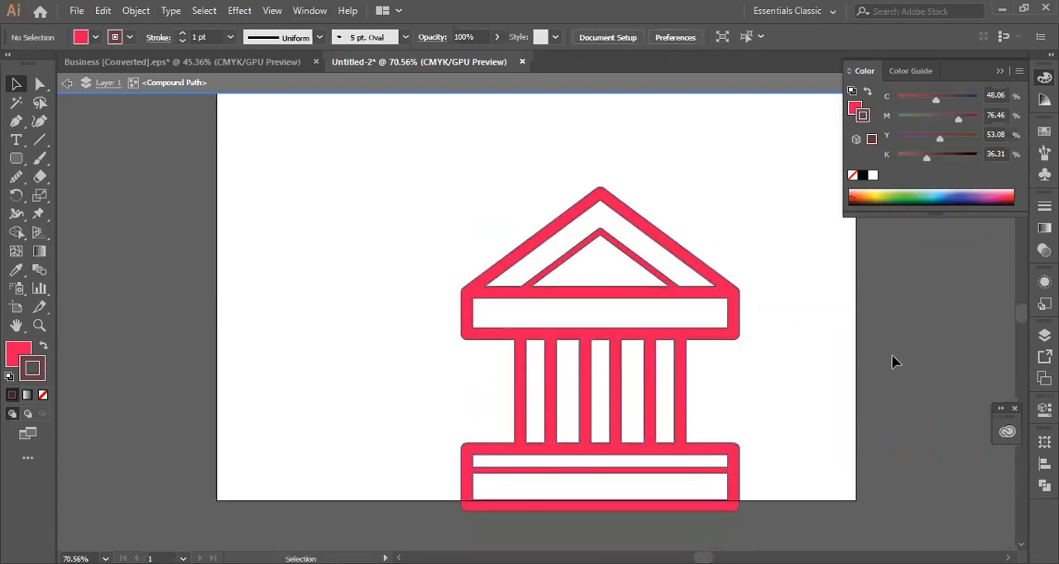
key("ctrl+a")
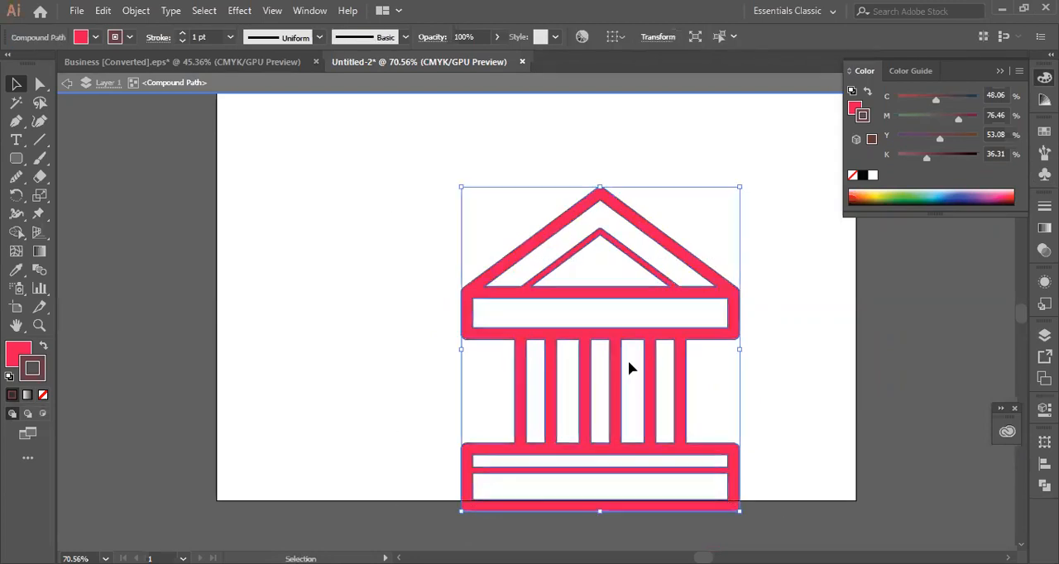
left_click_drag(613, 338, 449, 269)
left_click(722, 269)
- Move the middle column panel and the panel beside it out to the empty area right of the building
left_click(444, 333)
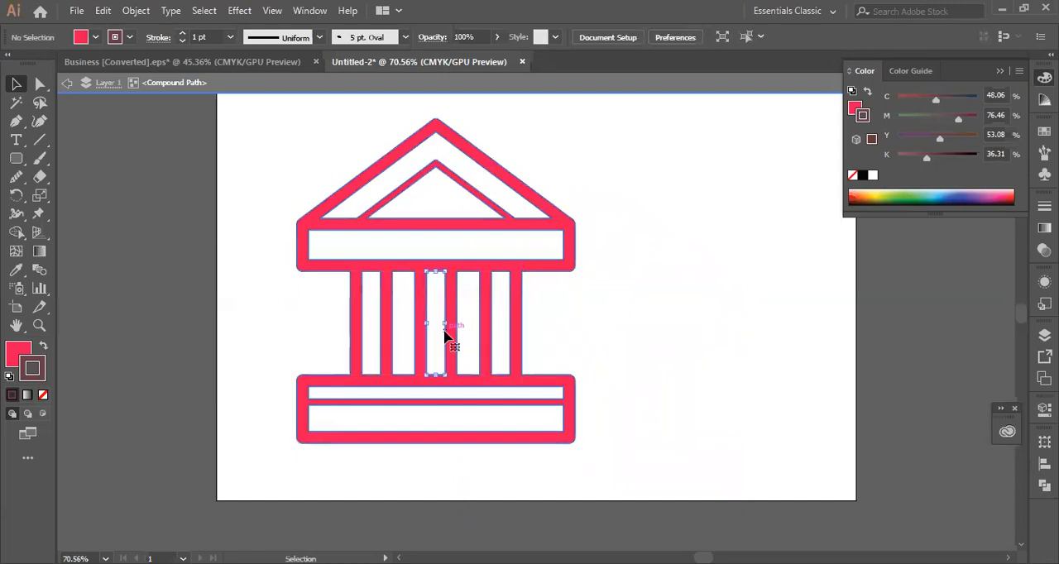
left_click_drag(591, 335, 673, 334)
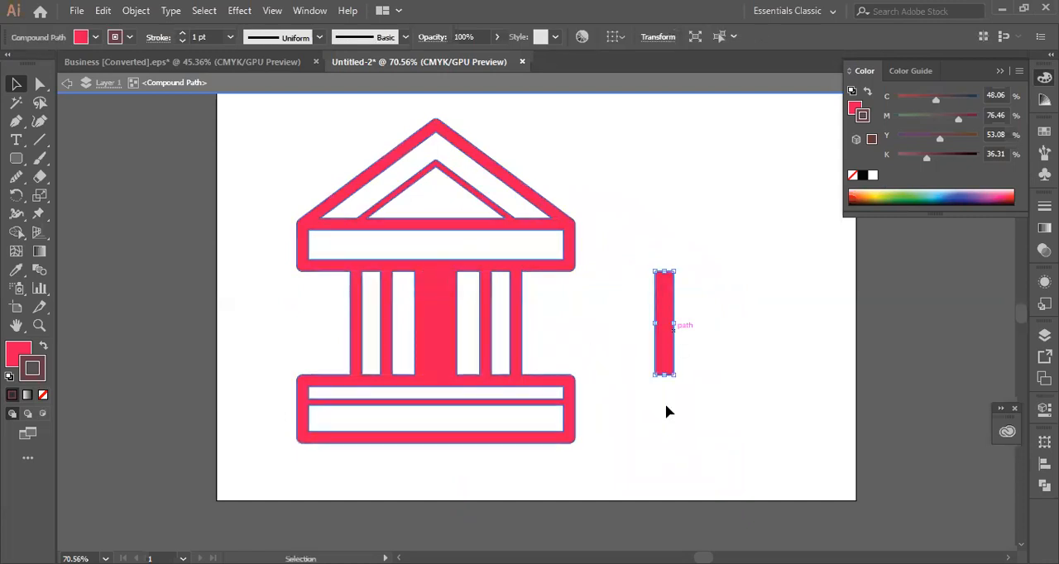
left_click(645, 435)
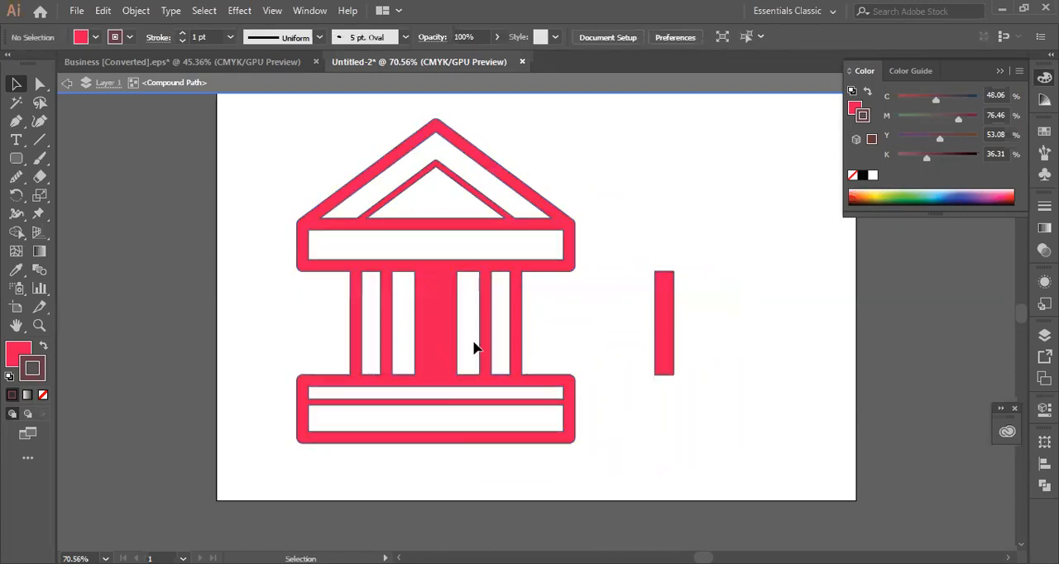
left_click_drag(462, 335, 710, 339)
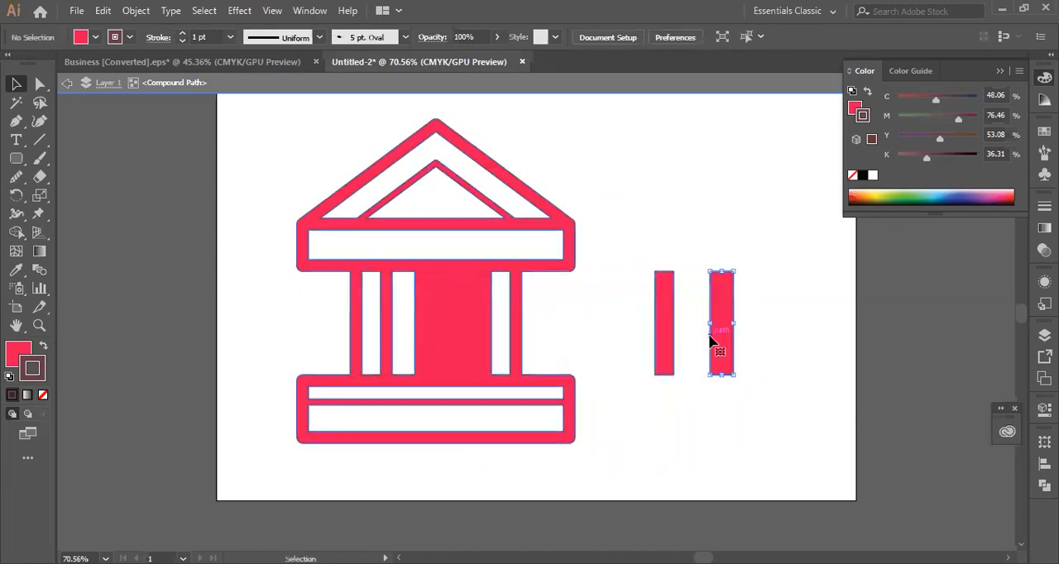
- Move the rightmost column panel out to the right and the leftmost panel out to the left, and select the building's outer shape
left_click(492, 333)
left_click_drag(501, 335, 615, 336)
left_click(413, 345)
left_click_drag(392, 343, 259, 335)
left_click(470, 332)
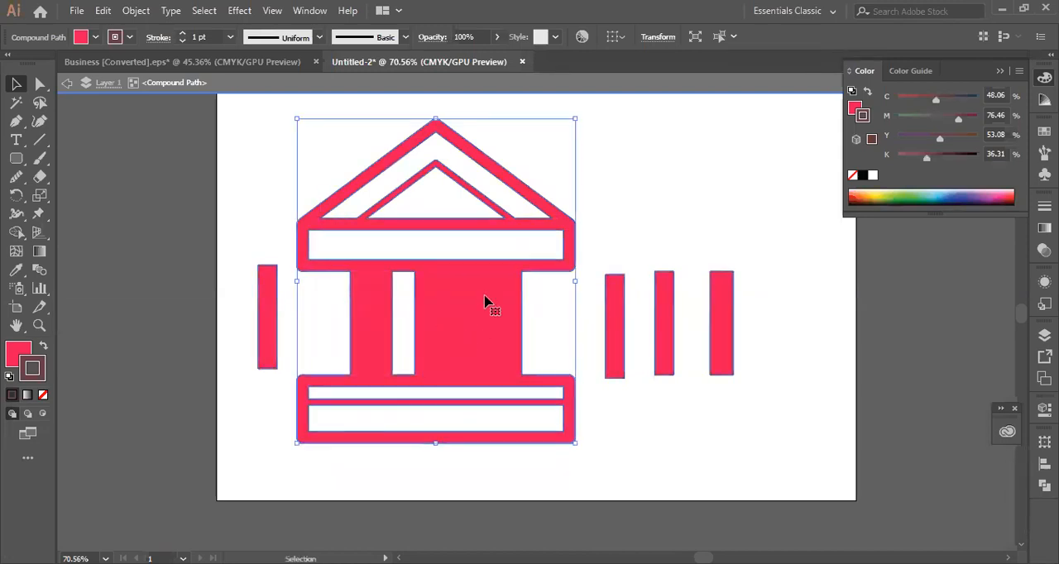
- Fill the building's compound path with the pale pink #f2e4e9
left_click(20, 356)
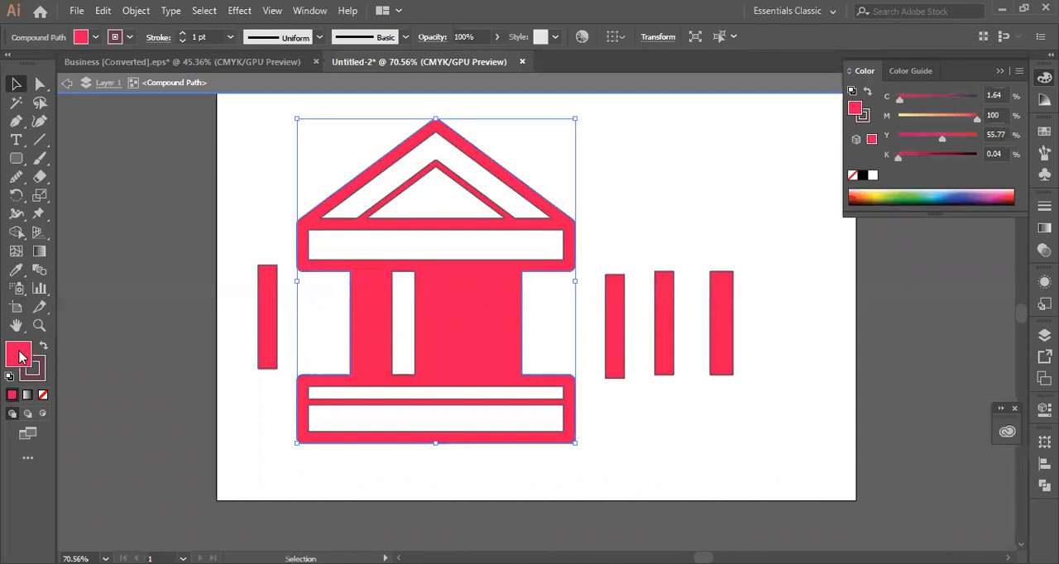
double_click(21, 356)
key("ctrl+v")
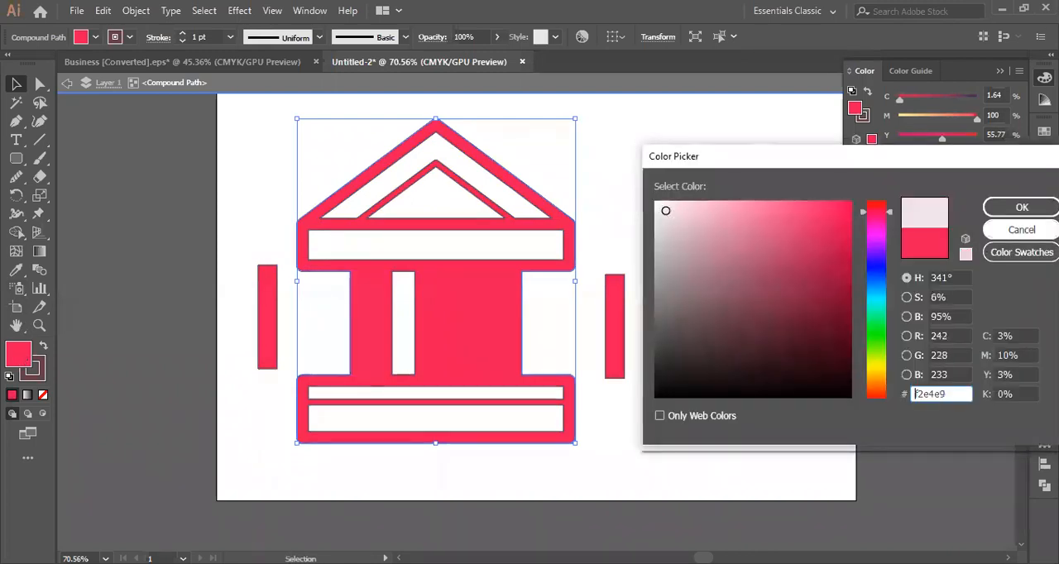
left_click(1022, 207)
left_click(682, 213)
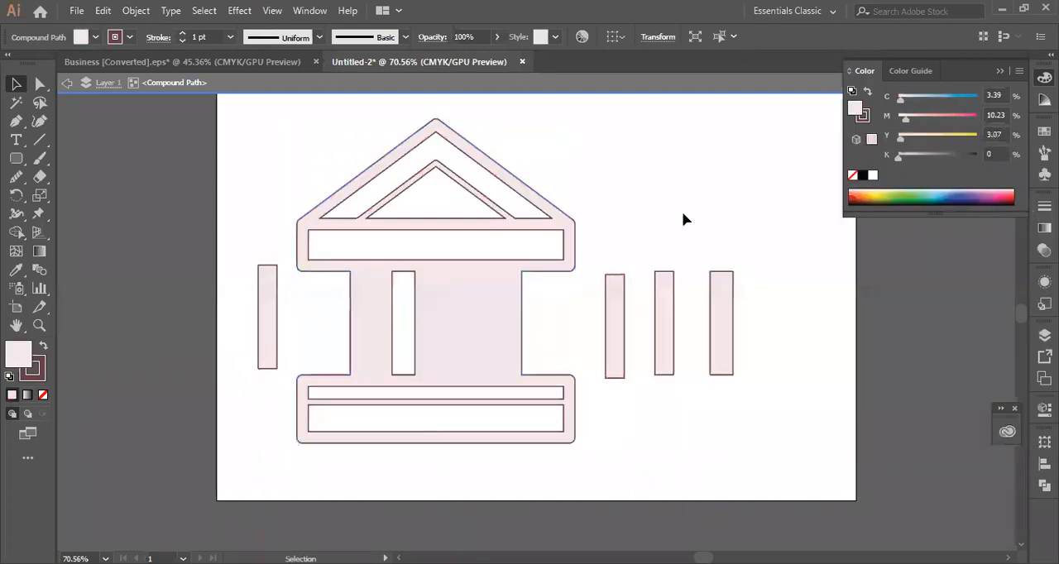
- Exit isolation mode and isolate the building's compound path again
left_click(268, 332)
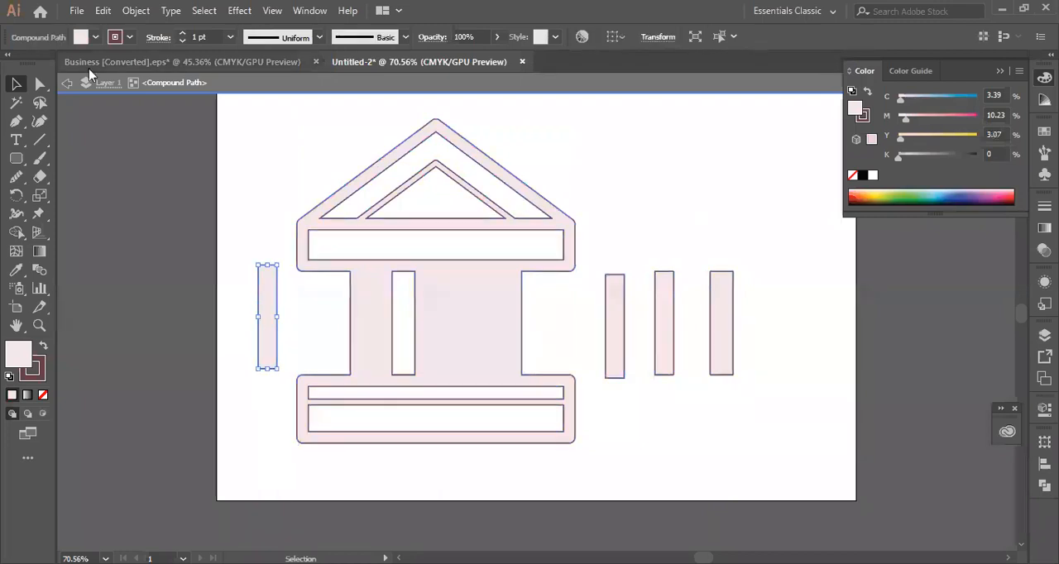
left_click(67, 82)
left_click(67, 83)
left_click(265, 362)
right_click(278, 347)
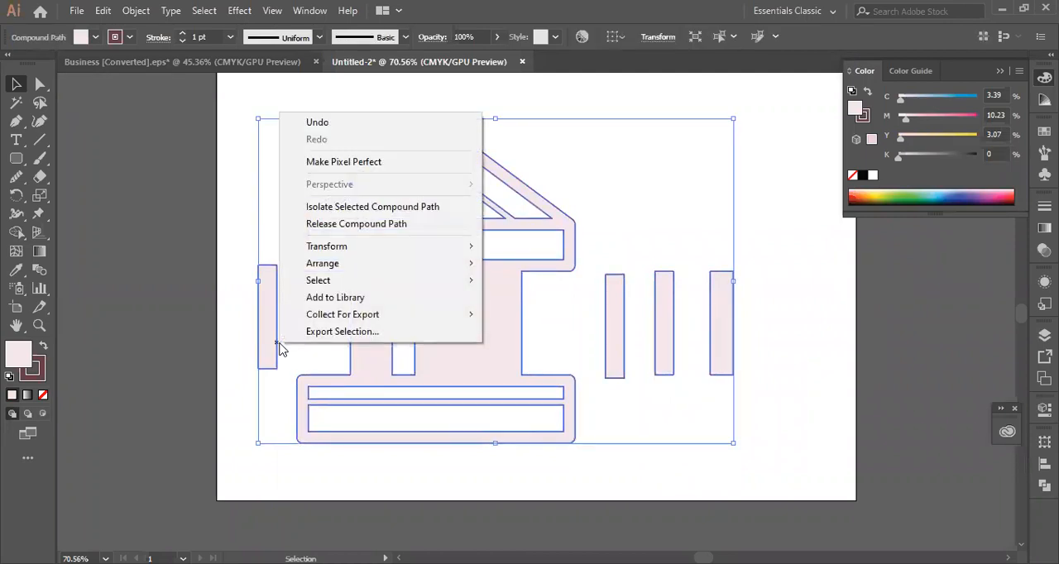
left_click(229, 411)
left_click(229, 411)
left_click(278, 285)
right_click(277, 286)
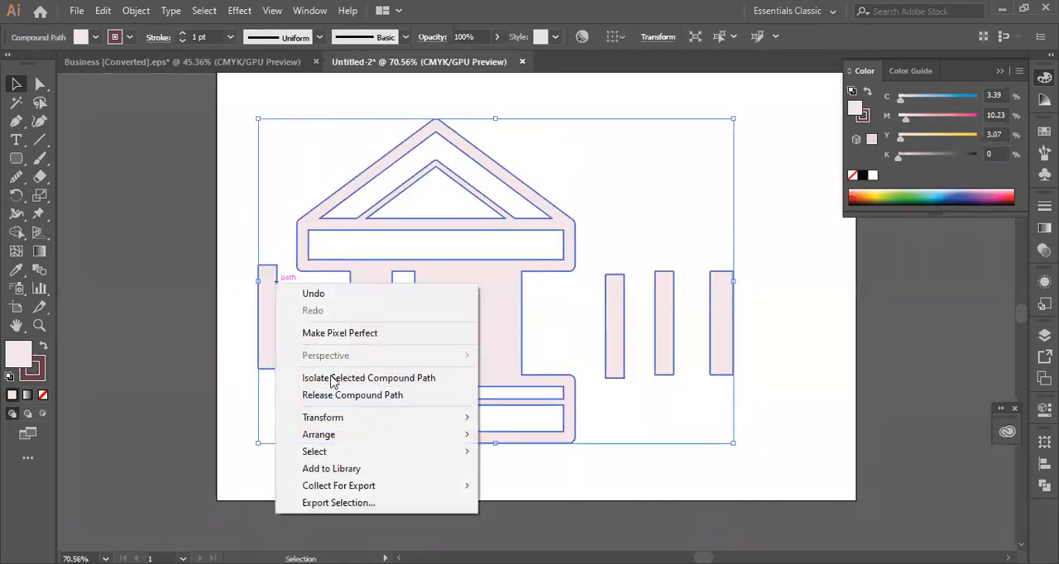
left_click(347, 375)
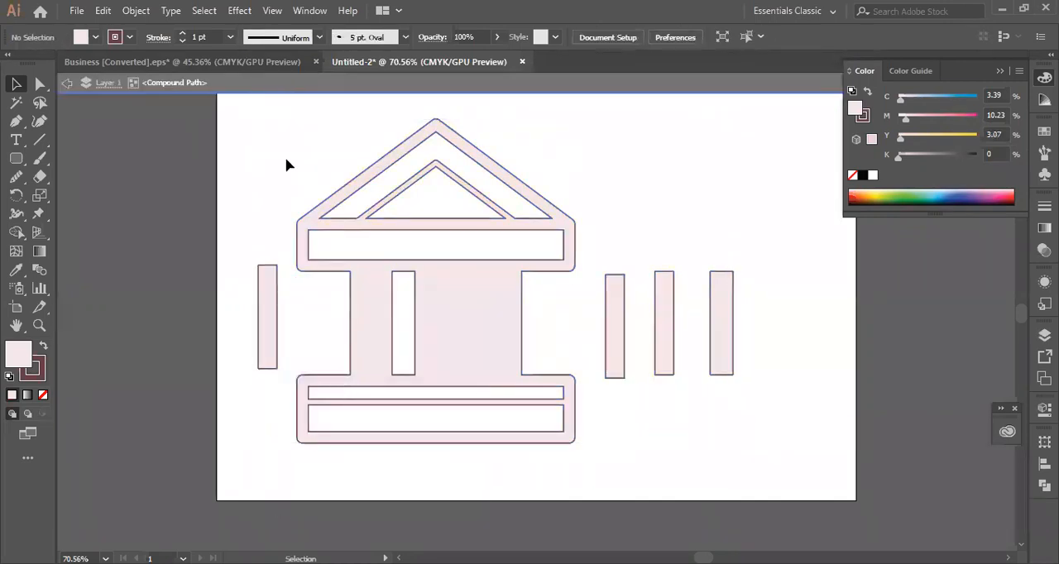
- Undo the pale pink fill and the moves of the building's column panels
left_click(277, 331)
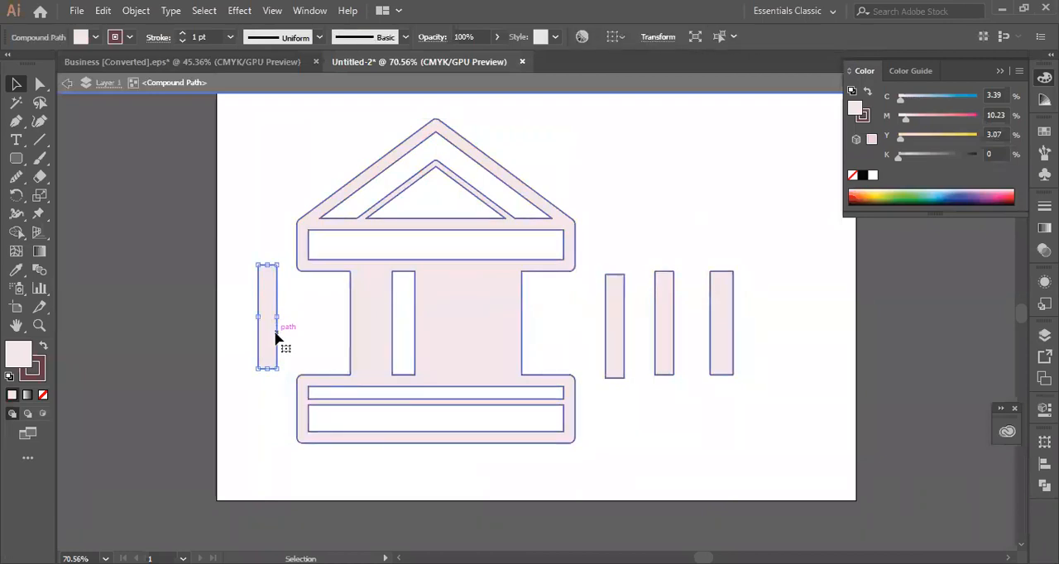
left_click(42, 348)
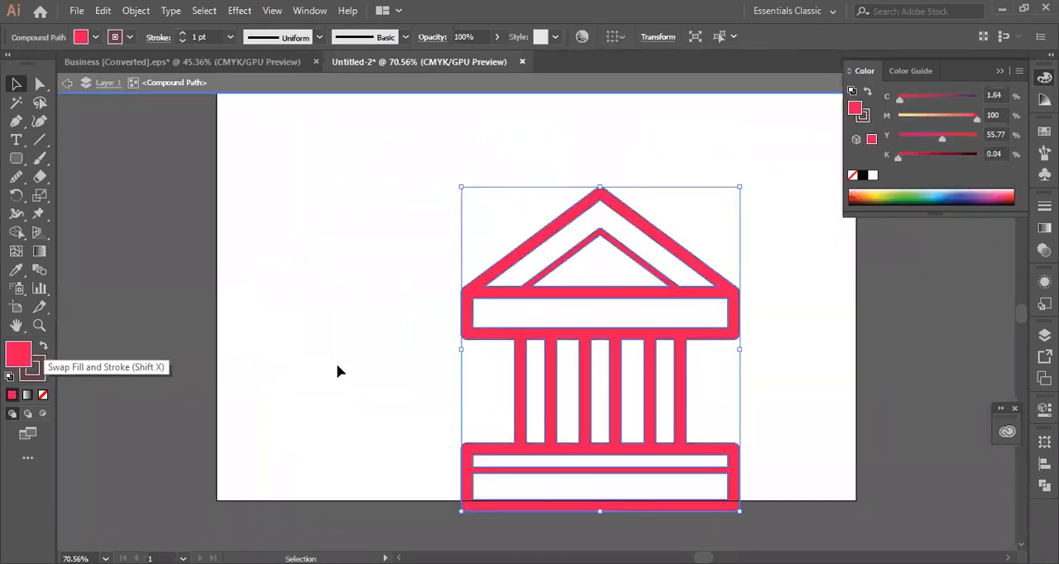
scroll(369, 348, "down", 3)
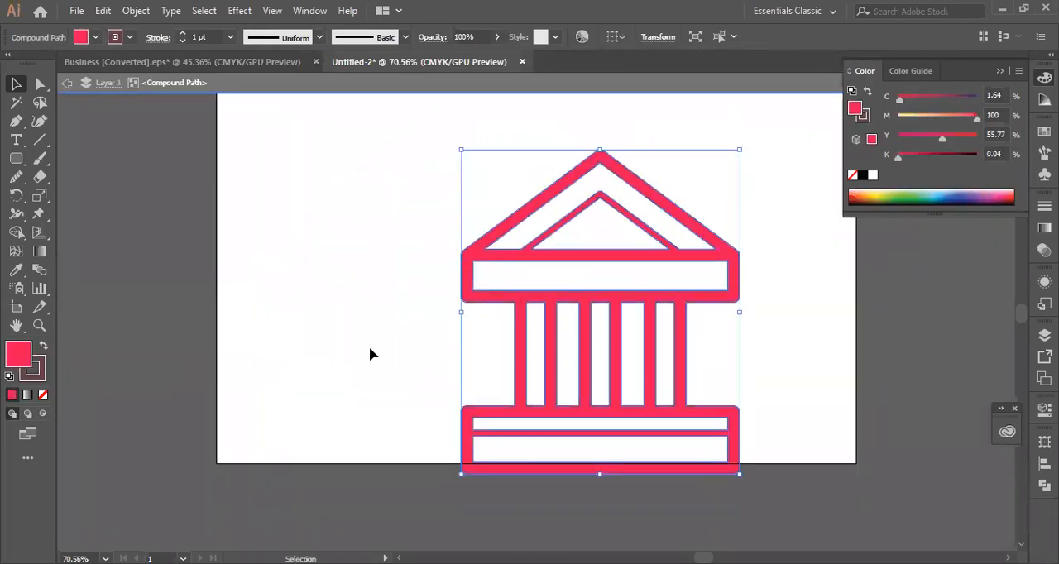
- Select all the building's parts and move them left and slightly up on the artboard
left_click(806, 278)
left_click_drag(395, 187, 860, 448)
left_click_drag(620, 328, 432, 331)
- Expand the fill and stroke of the selected building and deselect it
left_click(104, 10)
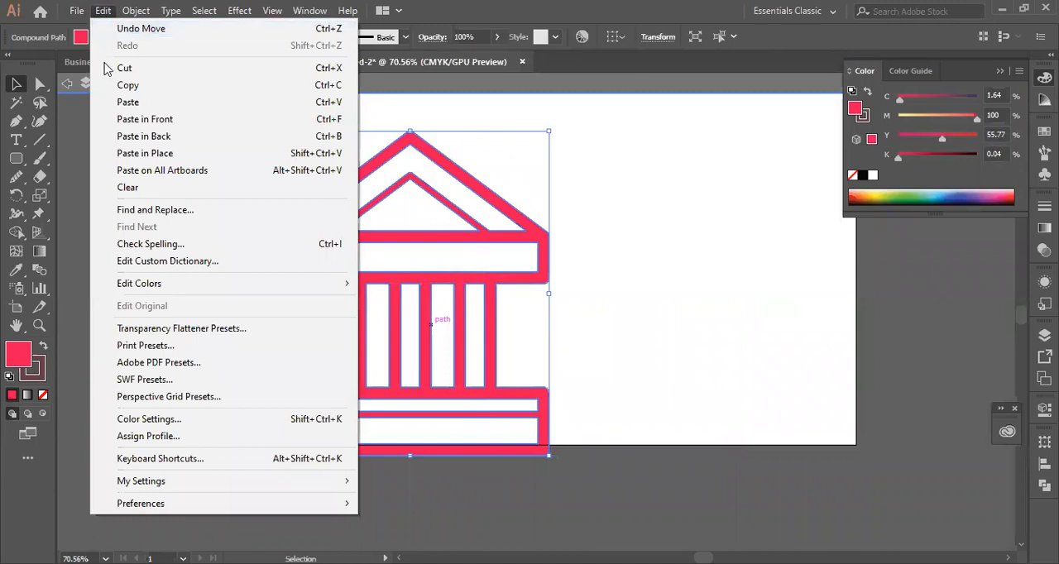
left_click(147, 12)
left_click(136, 11)
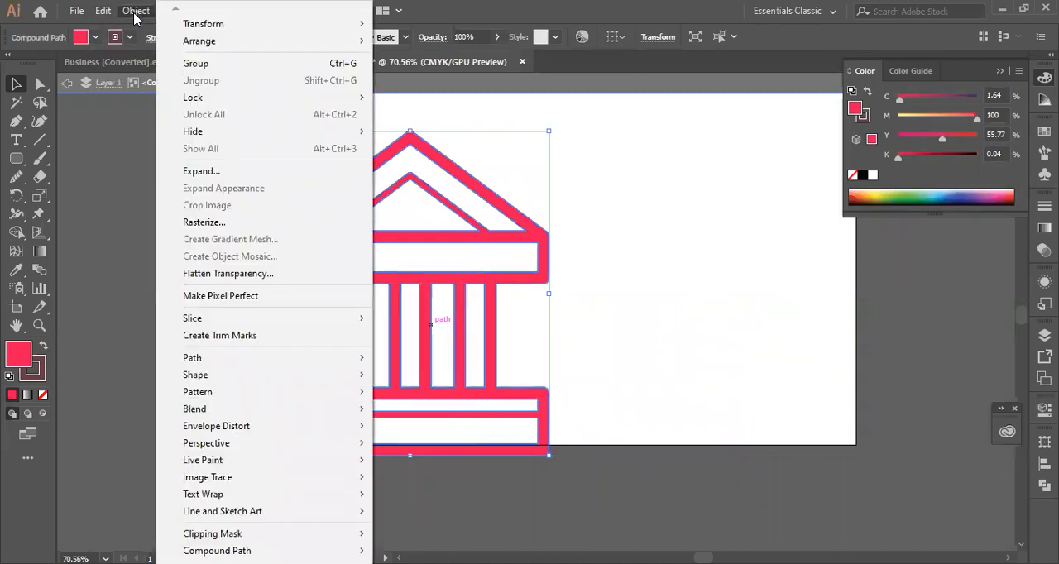
left_click(201, 171)
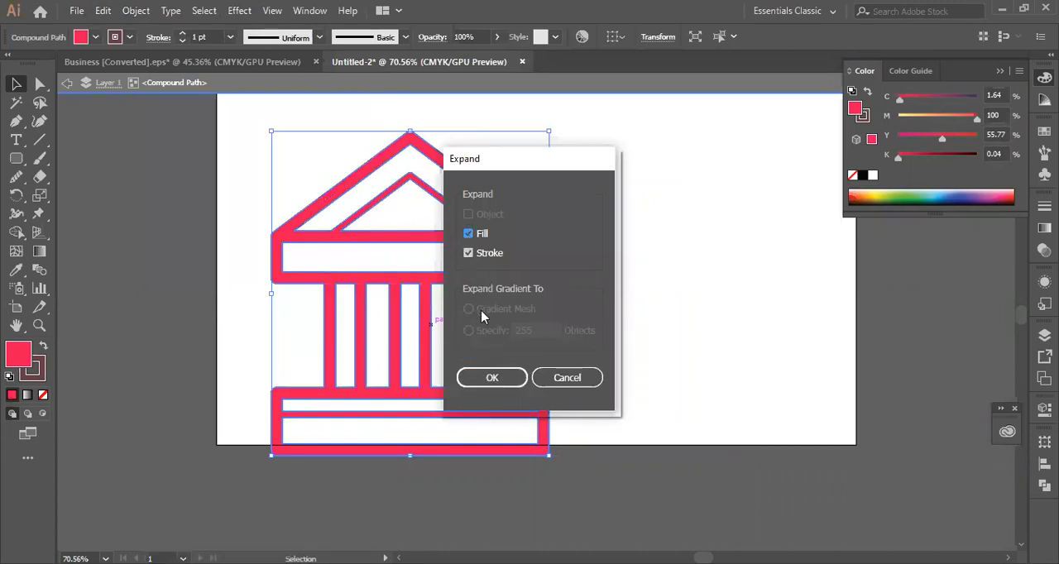
left_click(468, 253)
left_click(469, 234)
left_click(492, 377)
left_click(620, 276)
- Release the compound path of the building's expanded outline and deselect its parts
left_click(384, 278)
right_click(387, 265)
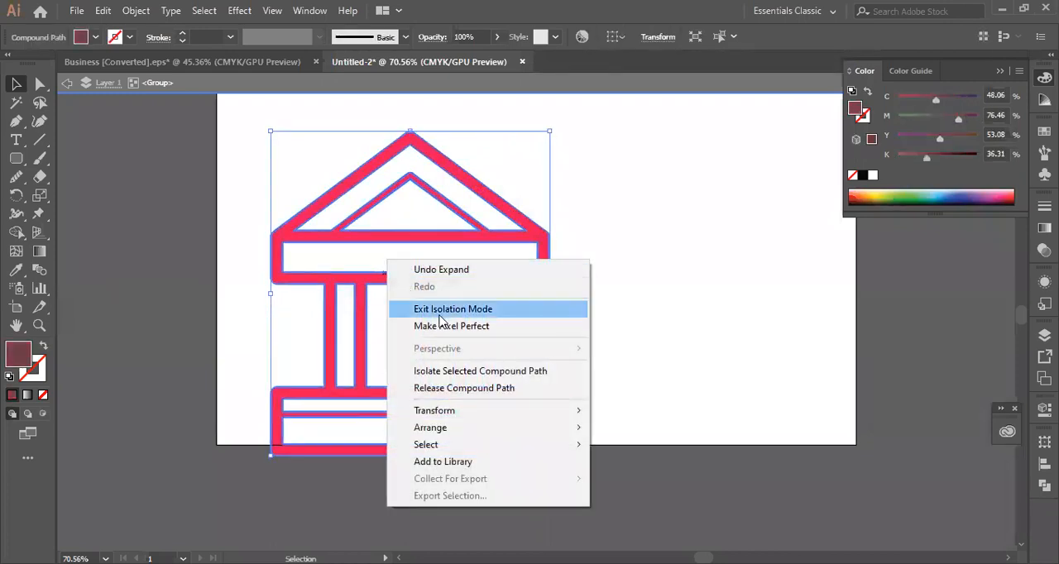
left_click(488, 394)
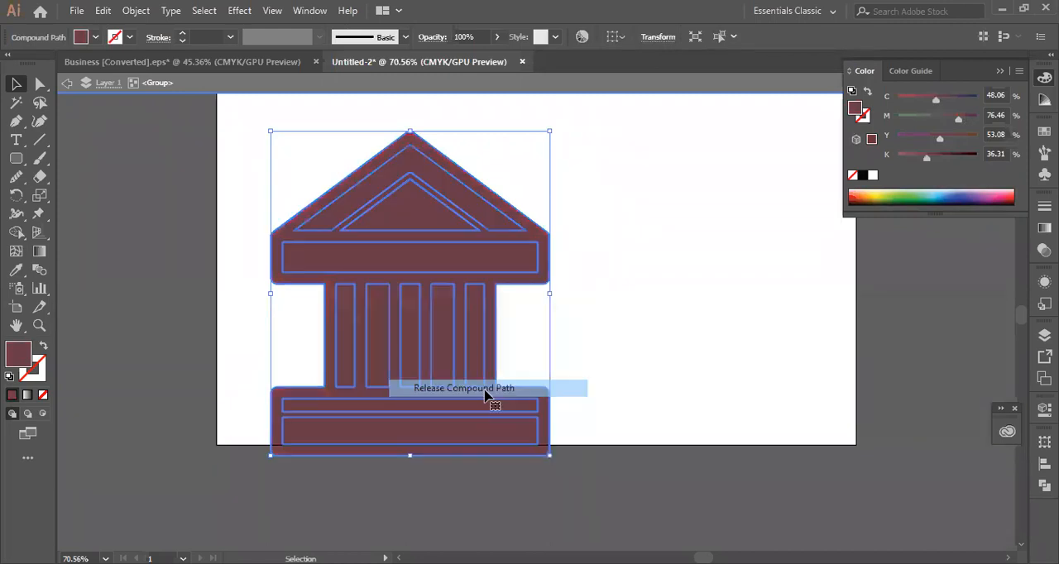
left_click(653, 267)
- Try swapping the fill and stroke of the building's outer shape
left_click(423, 319)
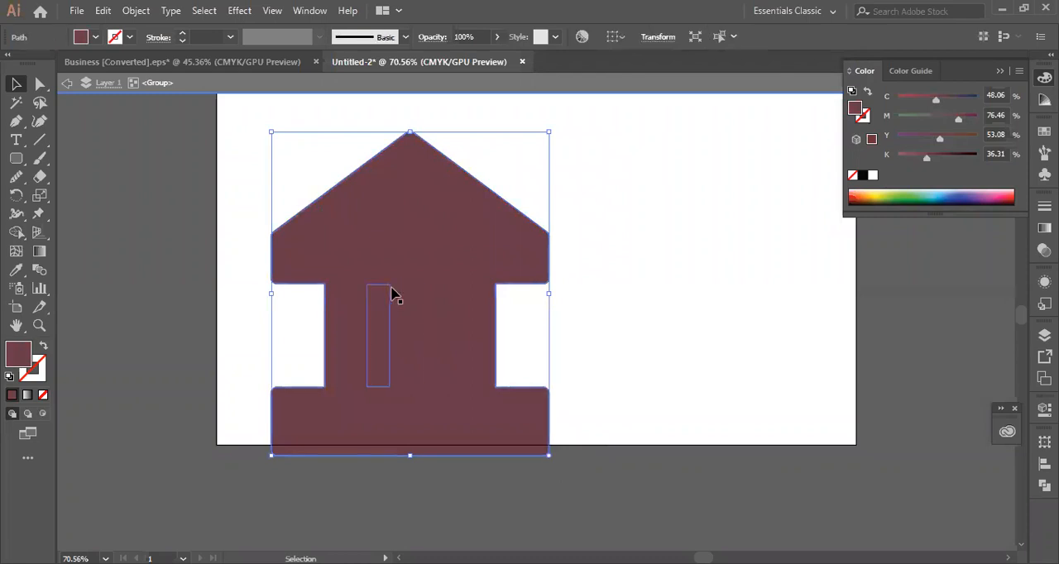
left_click(44, 347)
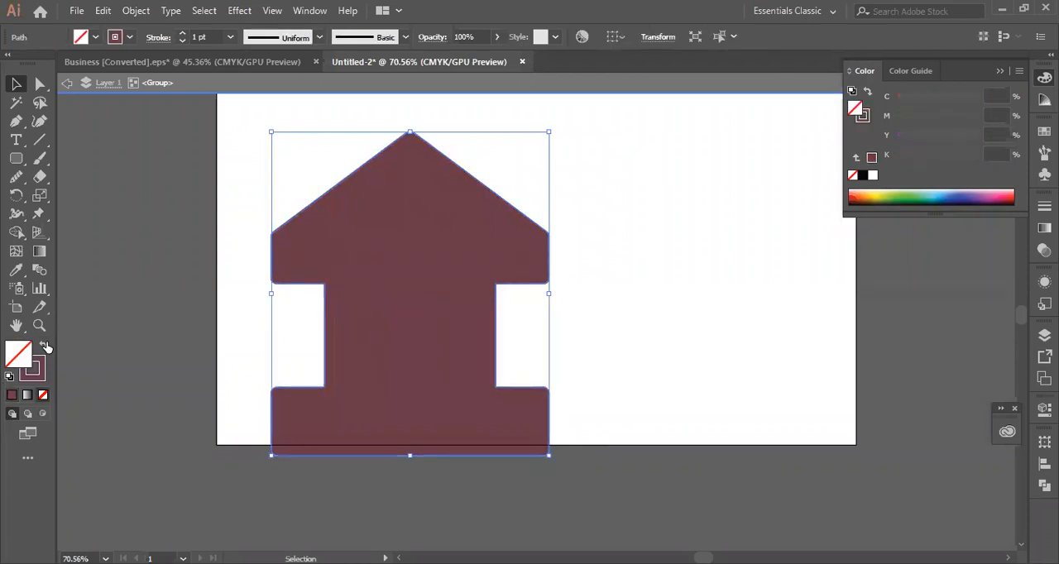
left_click(352, 316)
left_click(352, 315)
key("shift+x")
- Move the leftmost column panel out to the empty area right of the building and the horizontal panel below the roof up and right
left_click_drag(354, 316, 661, 306)
left_click(414, 343)
left_click_drag(431, 271, 511, 216)
- Fill the middle column panel with the light pink #e0c6ce and deselect it
left_click(411, 319)
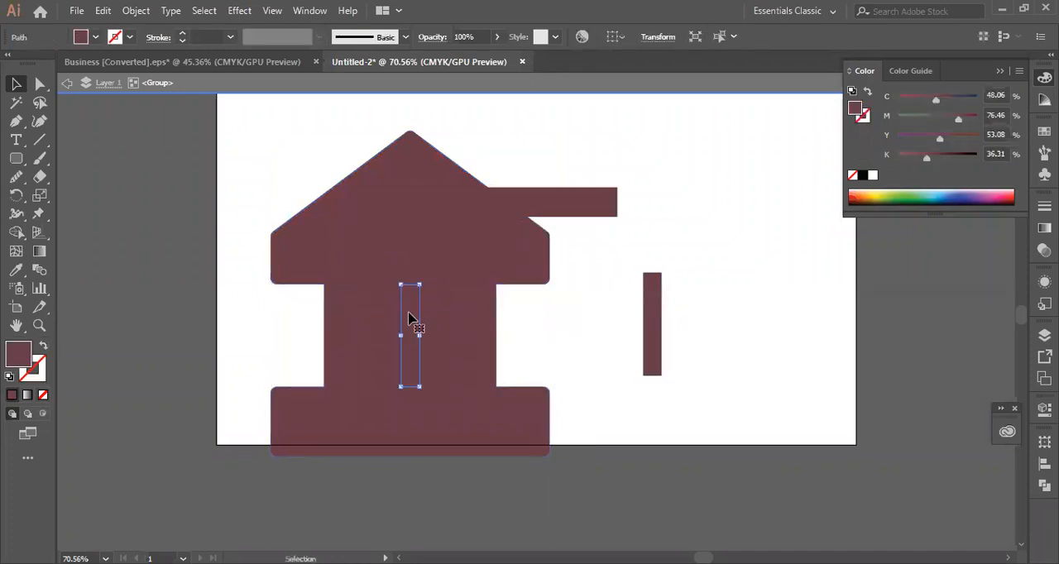
double_click(26, 352)
left_click(678, 224)
left_click(1021, 208)
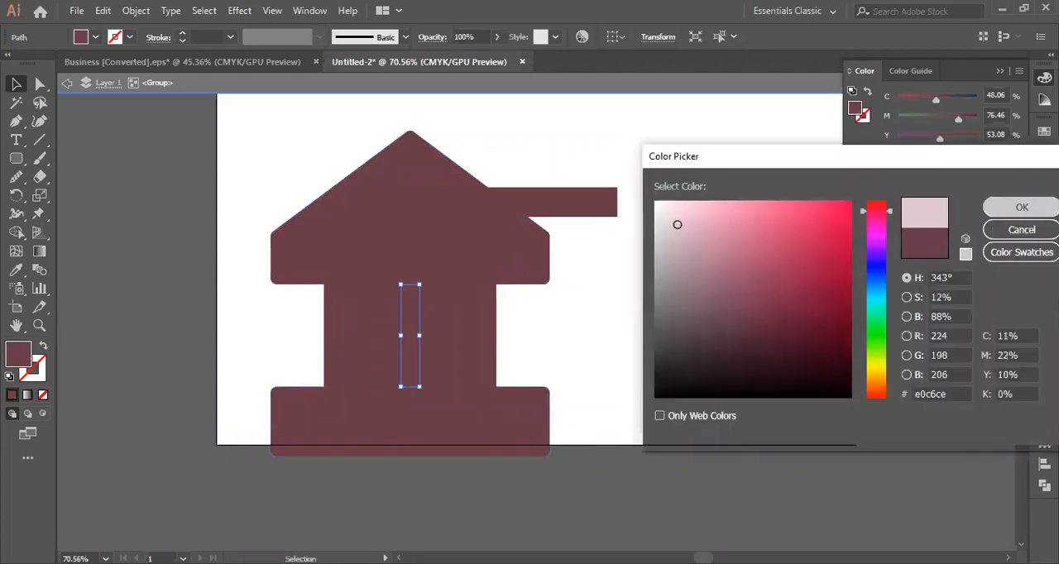
left_click(754, 212)
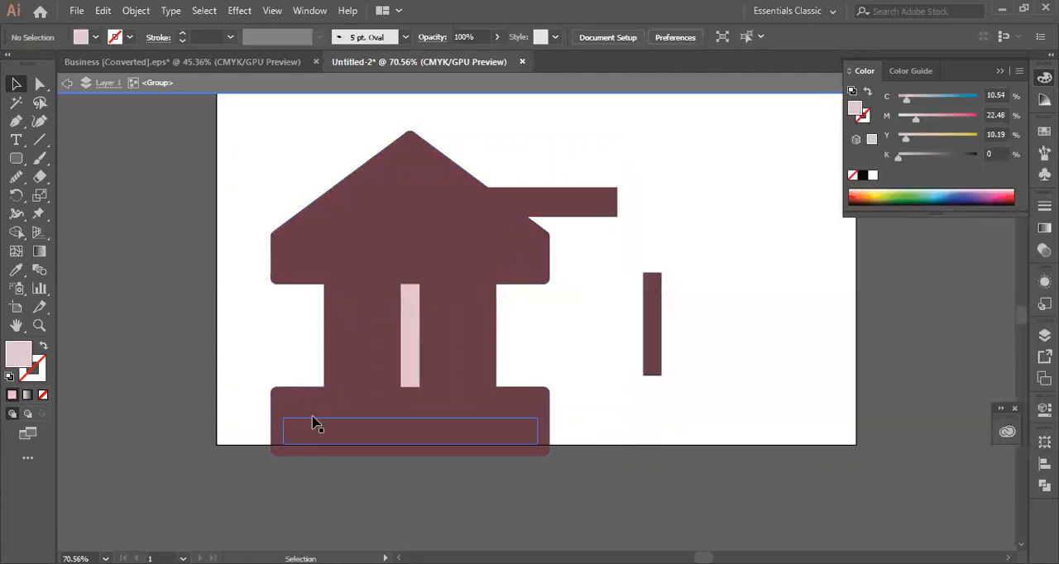
- Exit isolation mode and switch to the Business [Converted].eps document
left_click(67, 83)
left_click(65, 85)
left_click(144, 63)
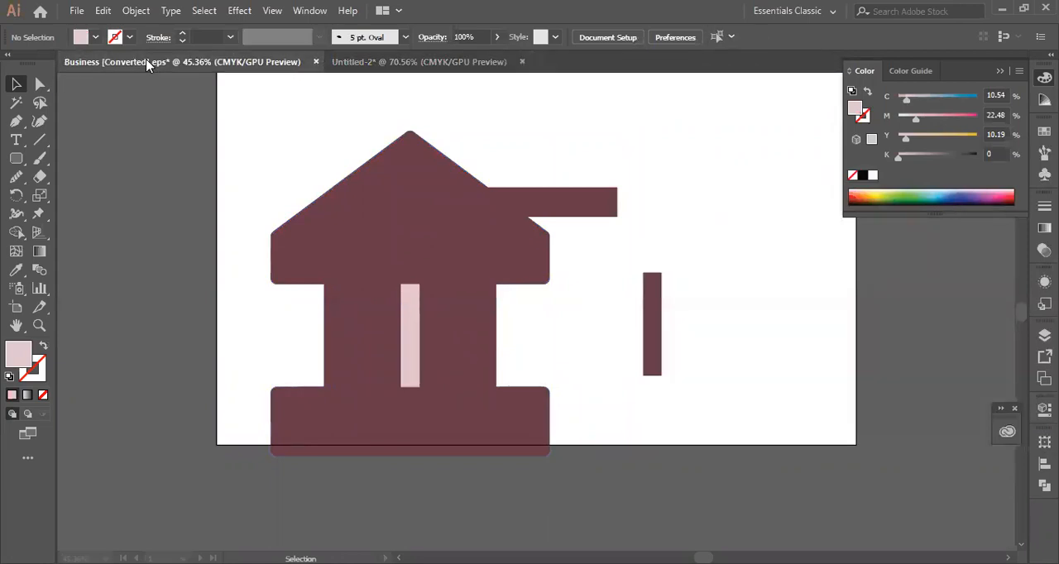
- Display the icon set in Outline view
left_click(469, 329)
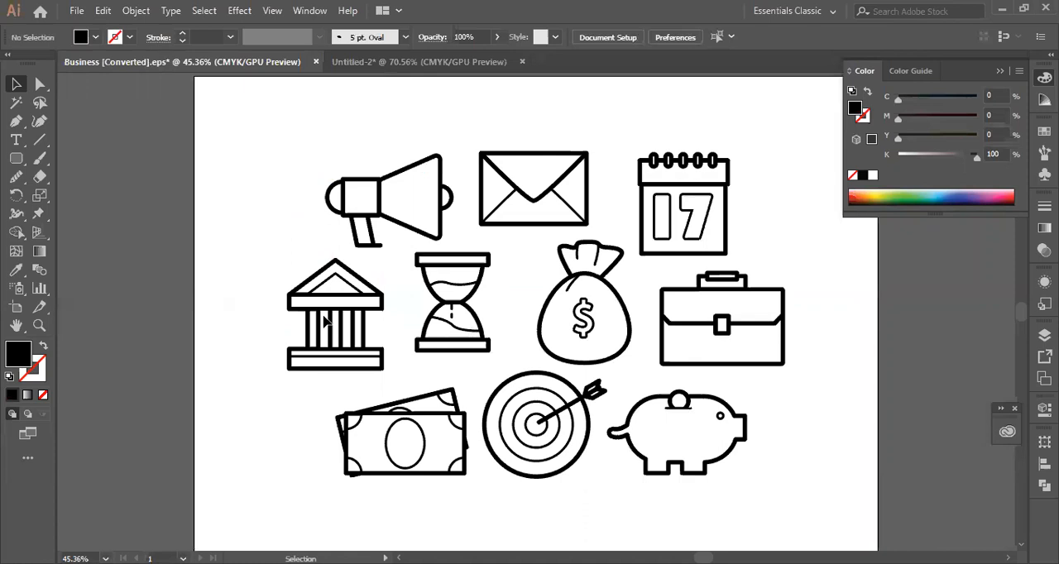
right_click(331, 322)
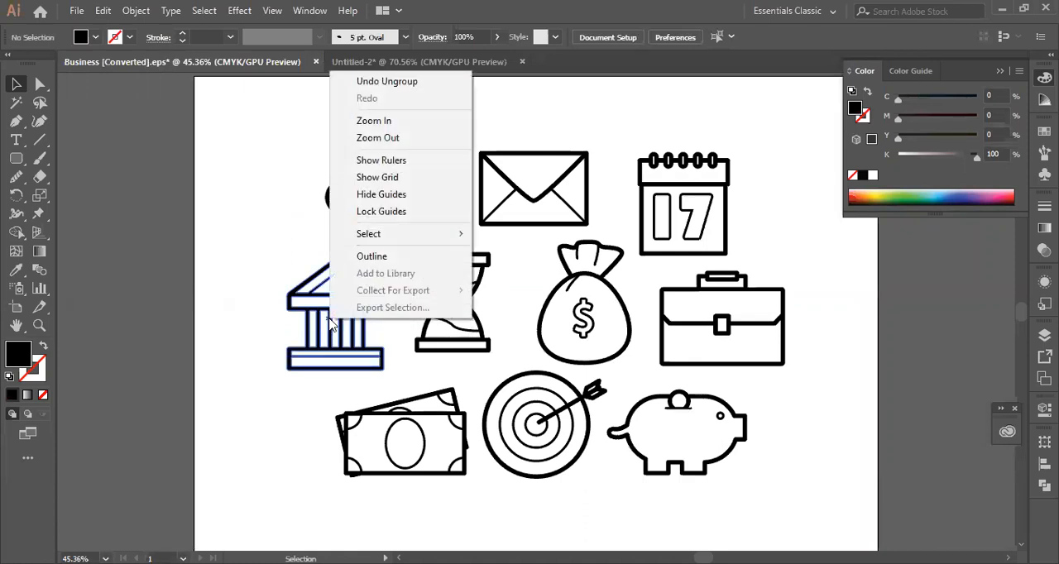
left_click(369, 257)
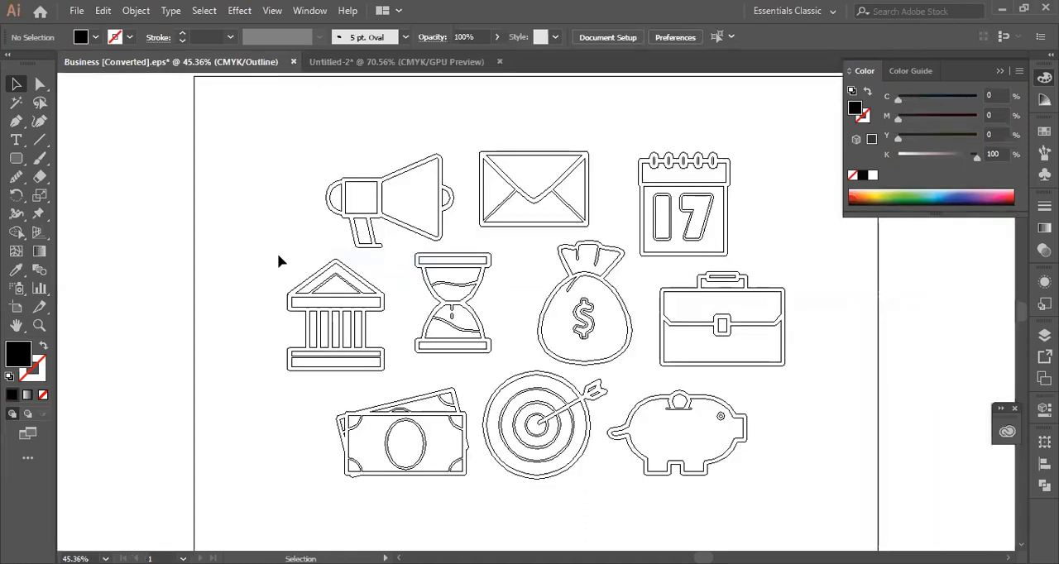
- Undo the earlier ungrouping of the icon set
key("a")
key("v")
key("ctrl+a")
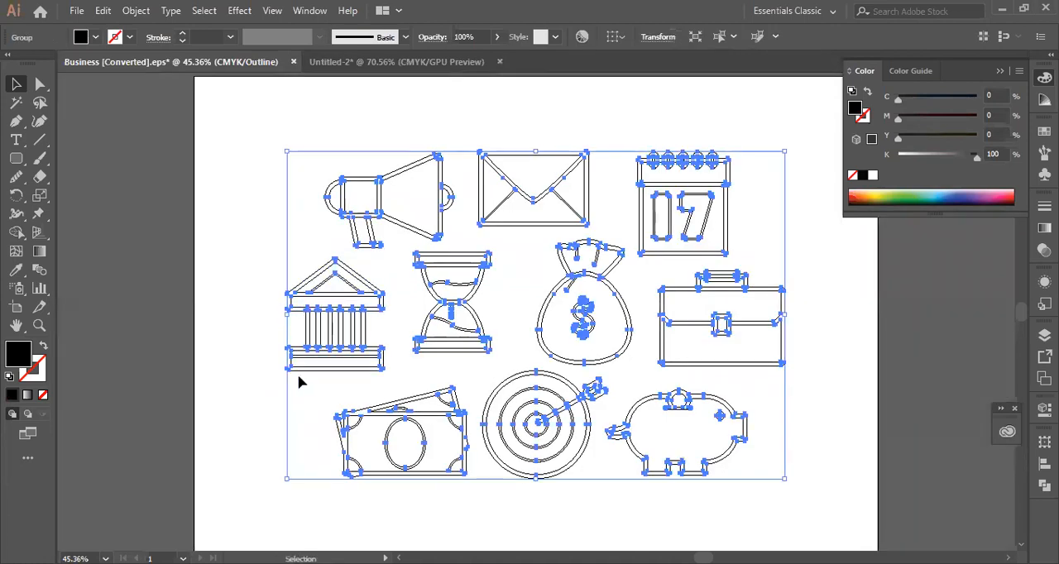
right_click(343, 303)
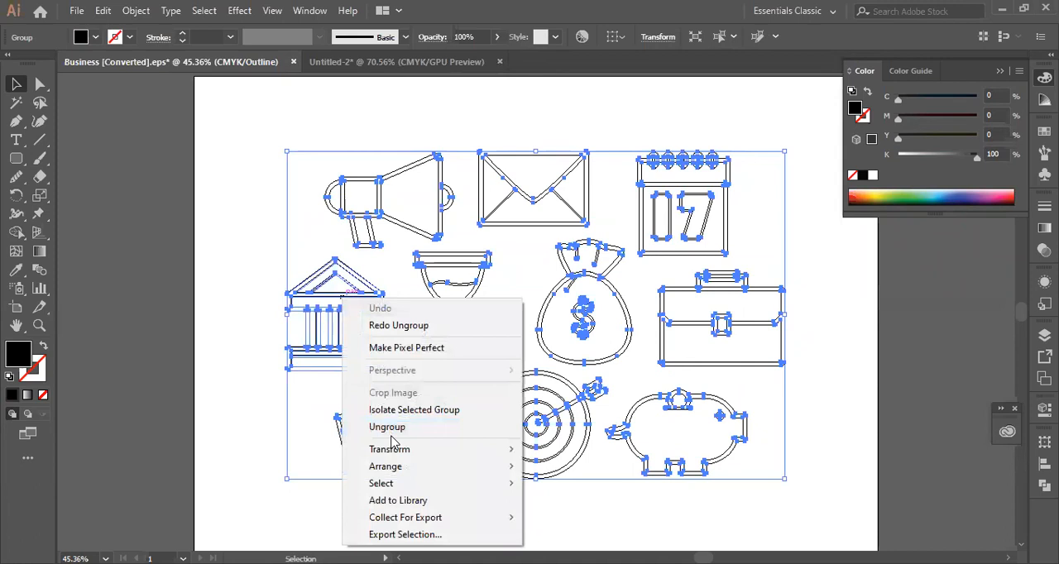
left_click(258, 397)
- Ungroup the whole icon set into separate icons and deselect them
left_click(321, 321)
left_click(321, 325)
right_click(321, 325)
left_click(360, 203)
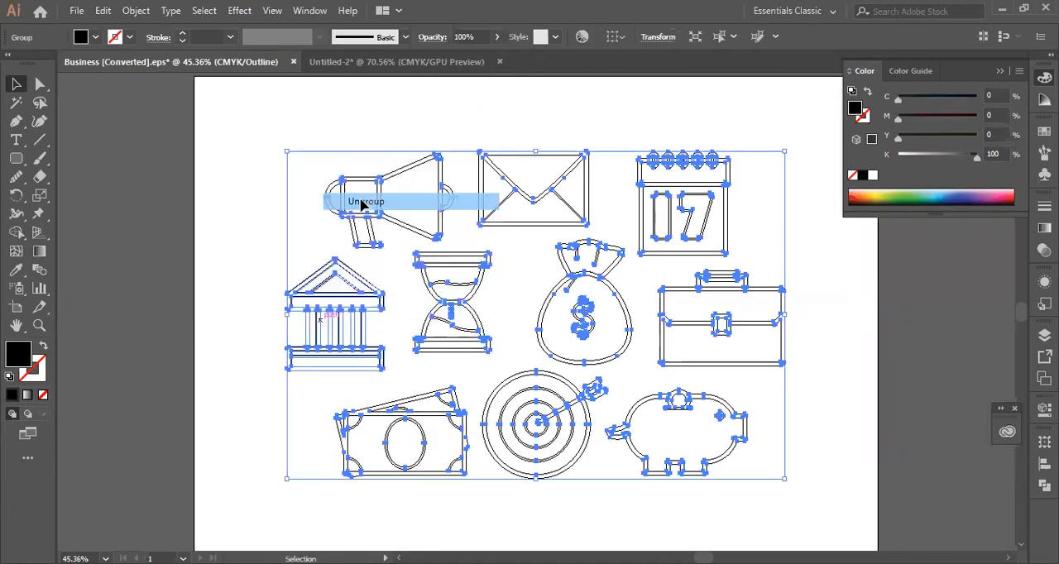
left_click(334, 350)
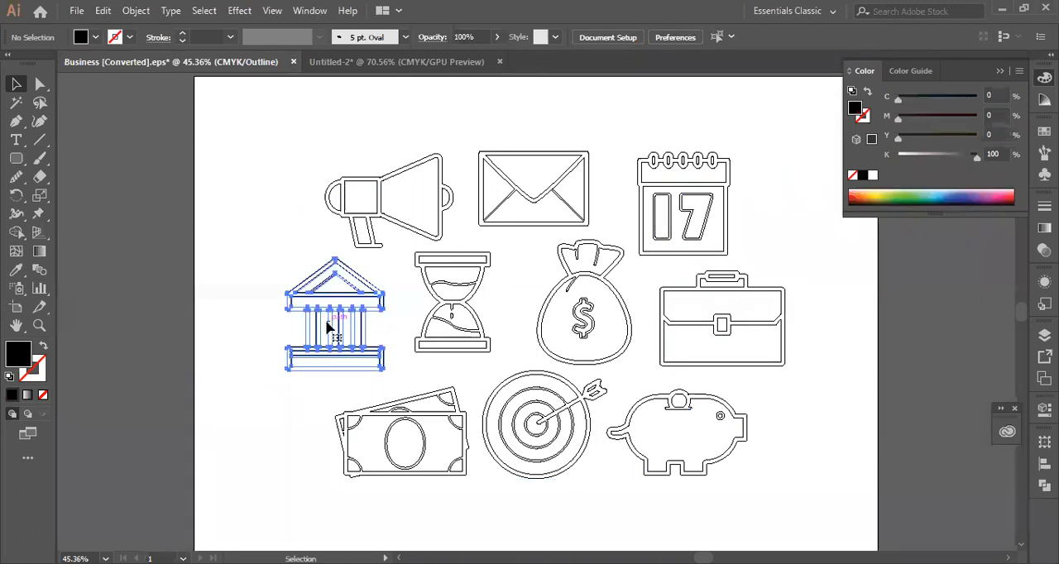
- Undo the ungrouping of the icons, redo it, and clear the selection
left_click(327, 324)
right_click(327, 325)
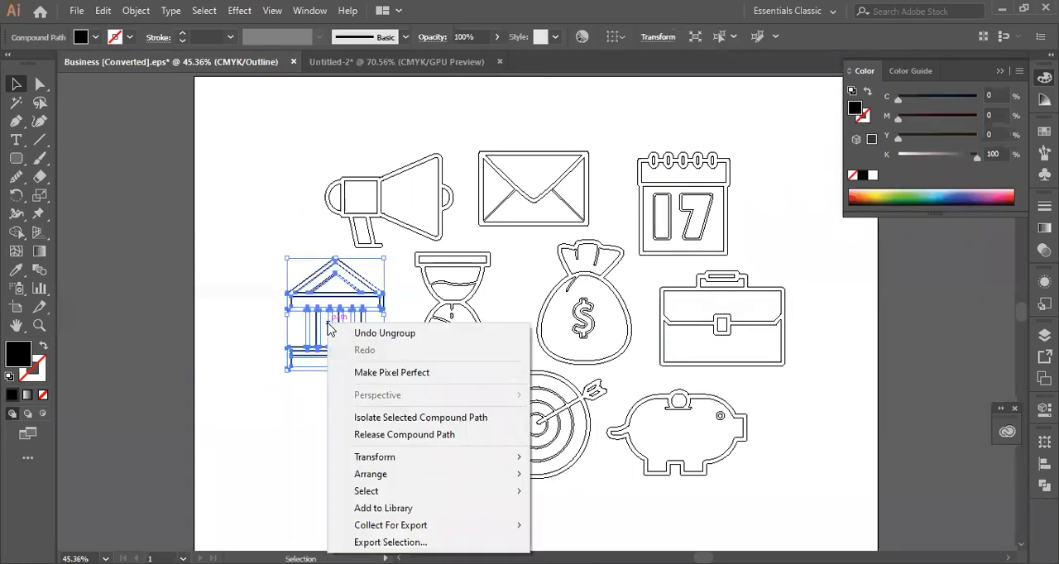
left_click(358, 334)
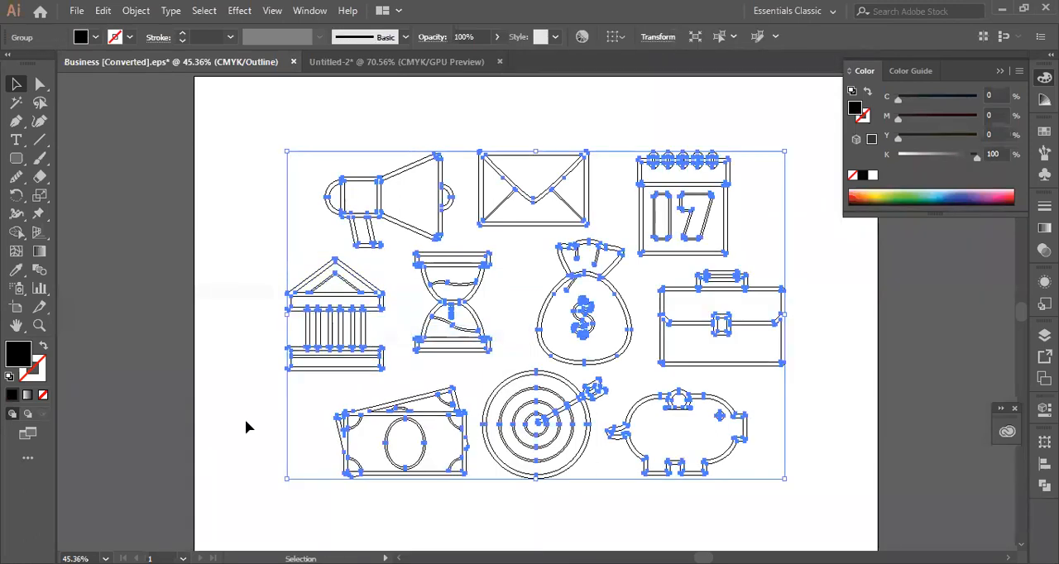
left_click(320, 343)
right_click(320, 342)
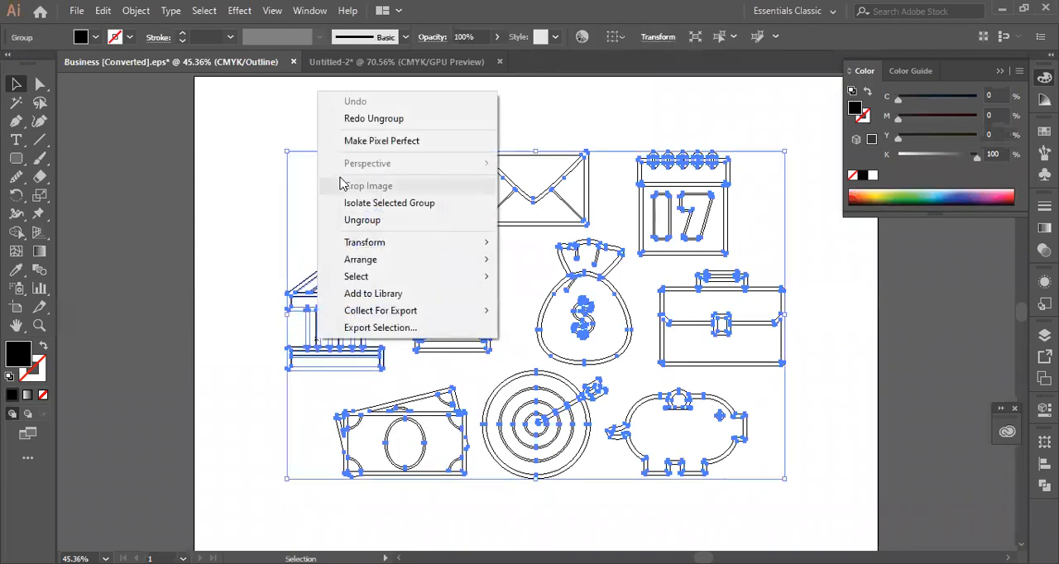
left_click(364, 120)
left_click(252, 168)
- Move the building icon up and left, away from the other icons
left_click(347, 349)
left_click_drag(335, 342, 259, 296)
right_click(259, 296)
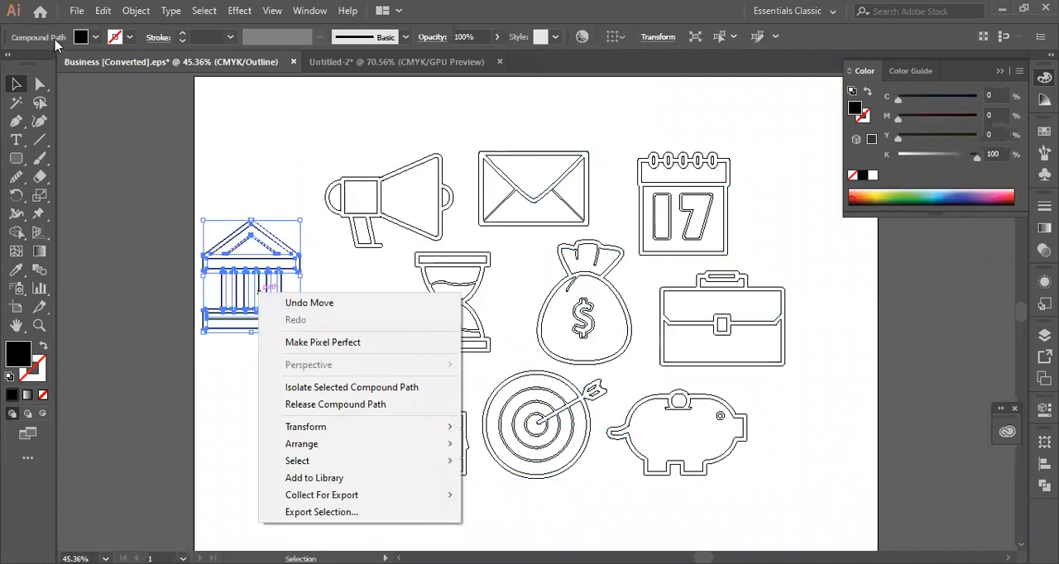
left_click(58, 42)
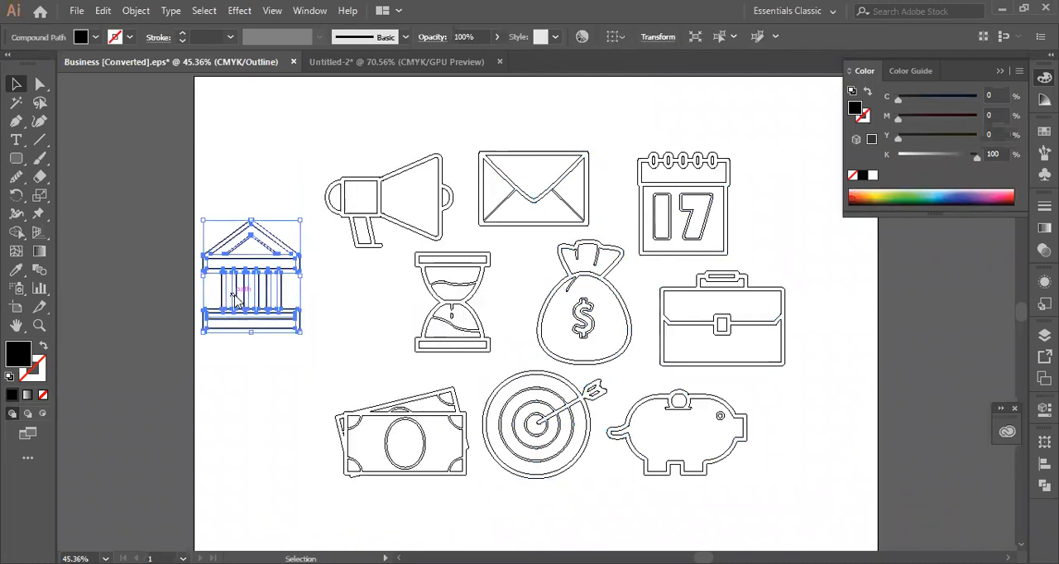
- Release the building icon's compound path into separate paths and deselect them
right_click(236, 301)
left_click(364, 407)
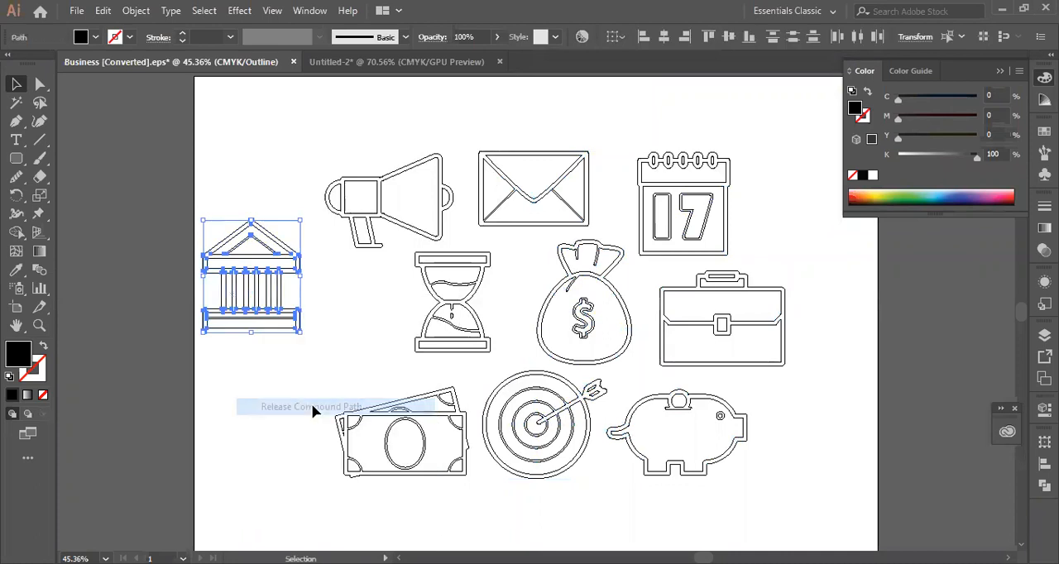
left_click(266, 141)
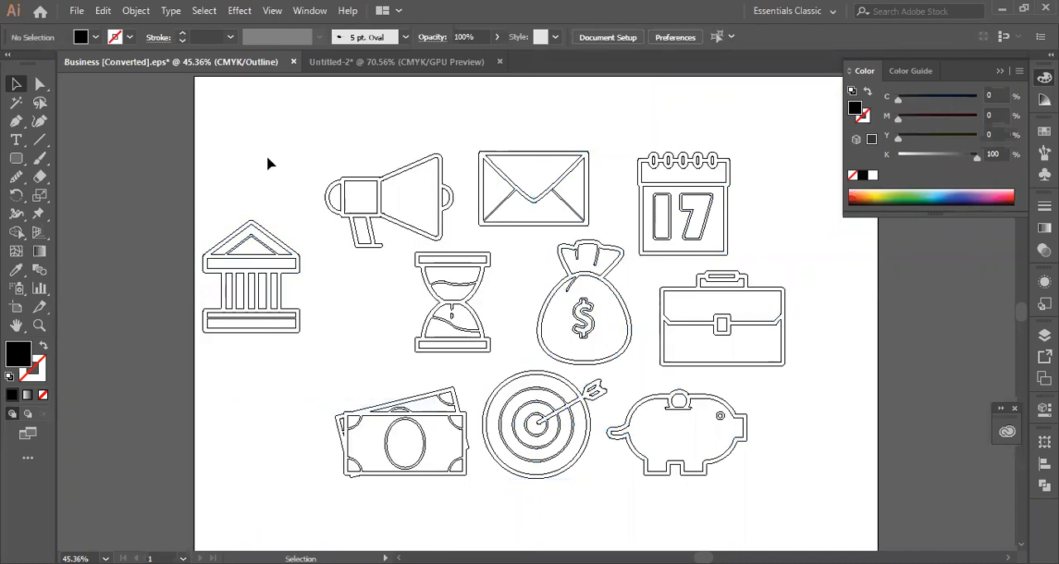
- Copy all of the released building icon's paths and switch to the Untitled-2 document
left_click(256, 301)
left_click_drag(302, 202, 215, 387)
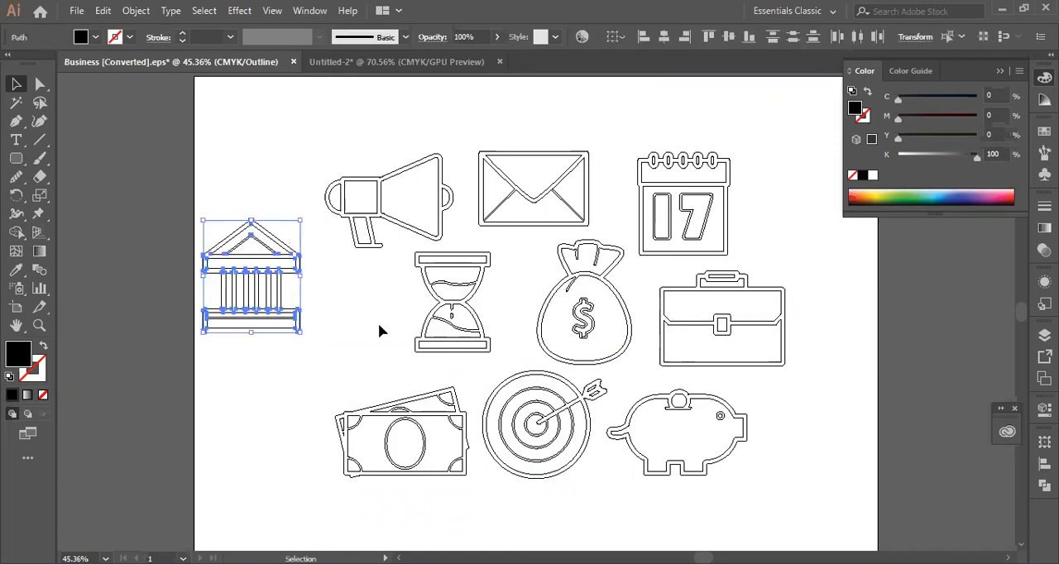
key("a")
key("v")
left_click(381, 62)
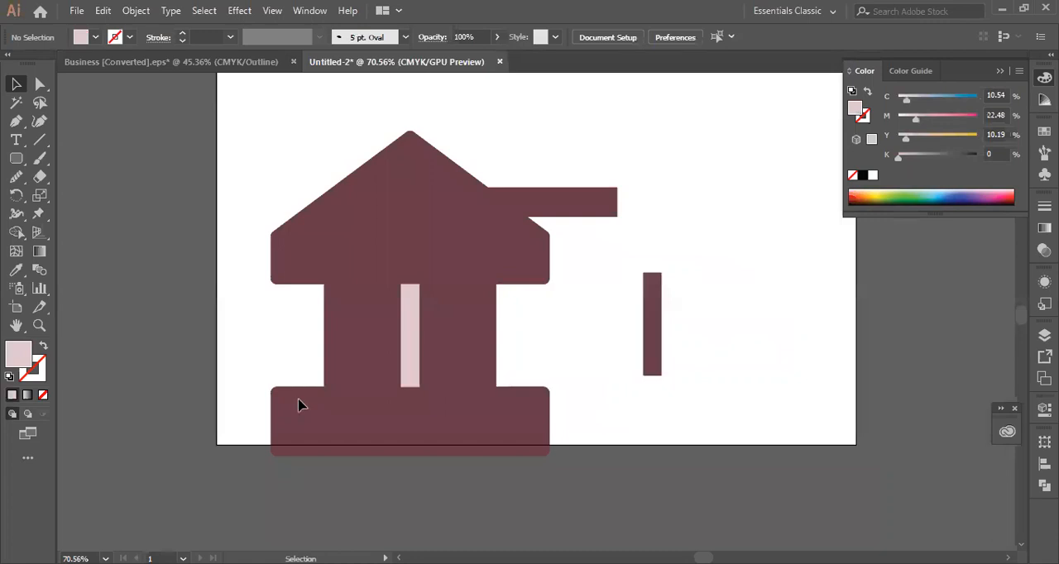
- Clear the old artwork, paste the copied building icon, and place it in the upper-left part of the artboard
key("ctrl+a")
key("Delete")
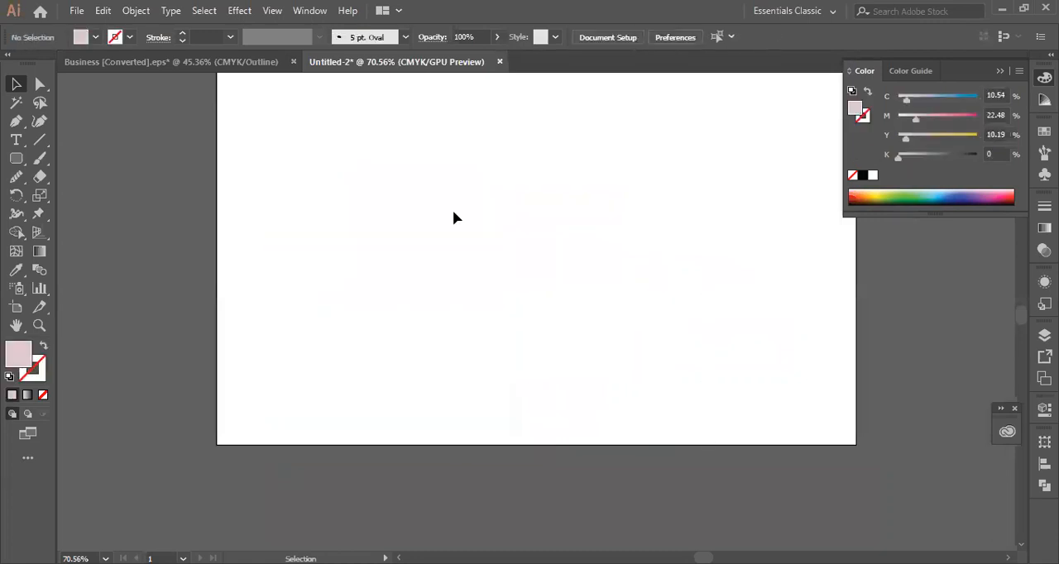
key("ctrl+v")
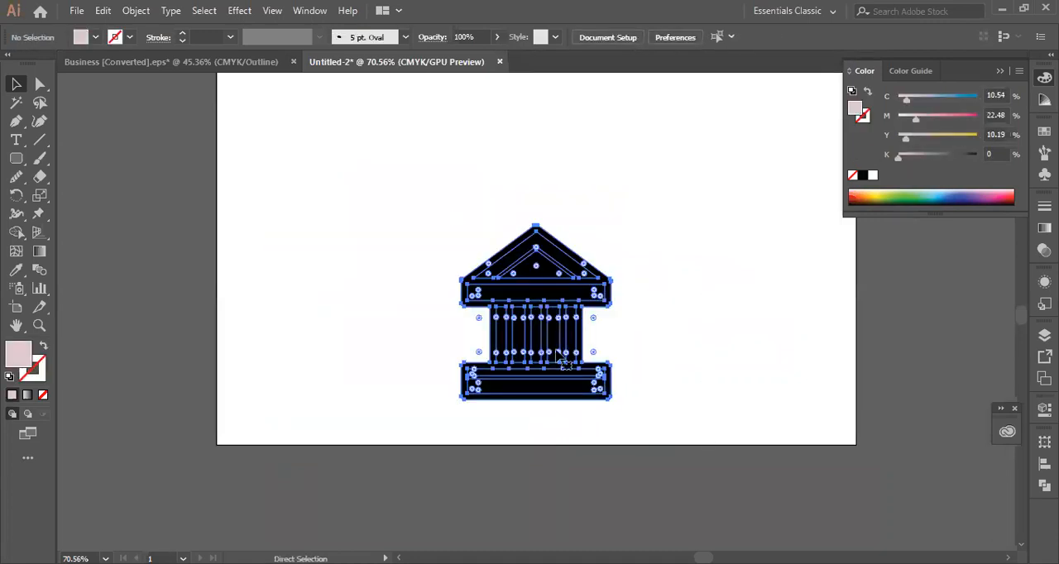
left_click_drag(549, 339, 403, 215)
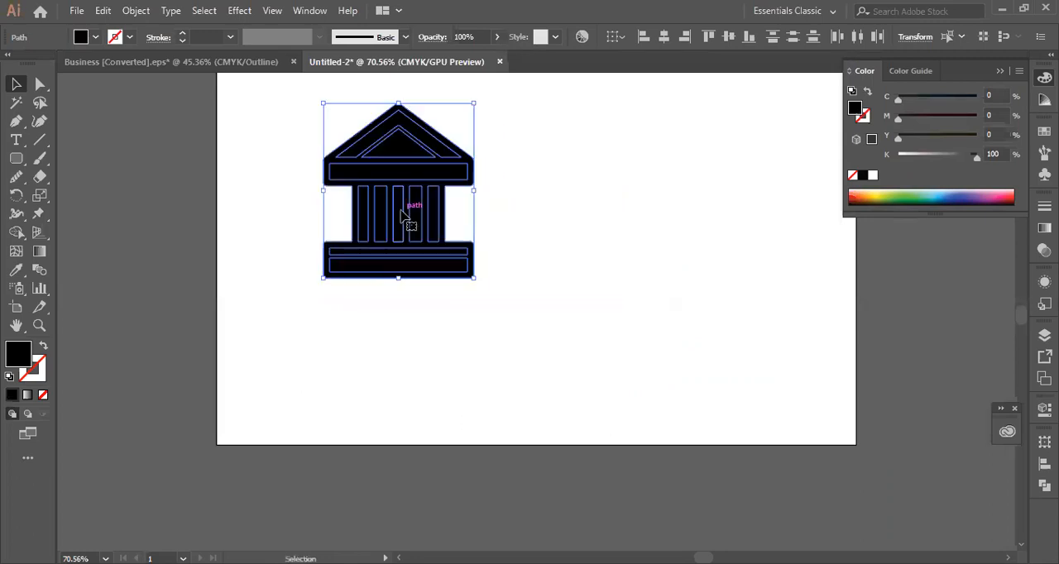
- Swap the fill and stroke of the building's centre column
right_click(372, 196)
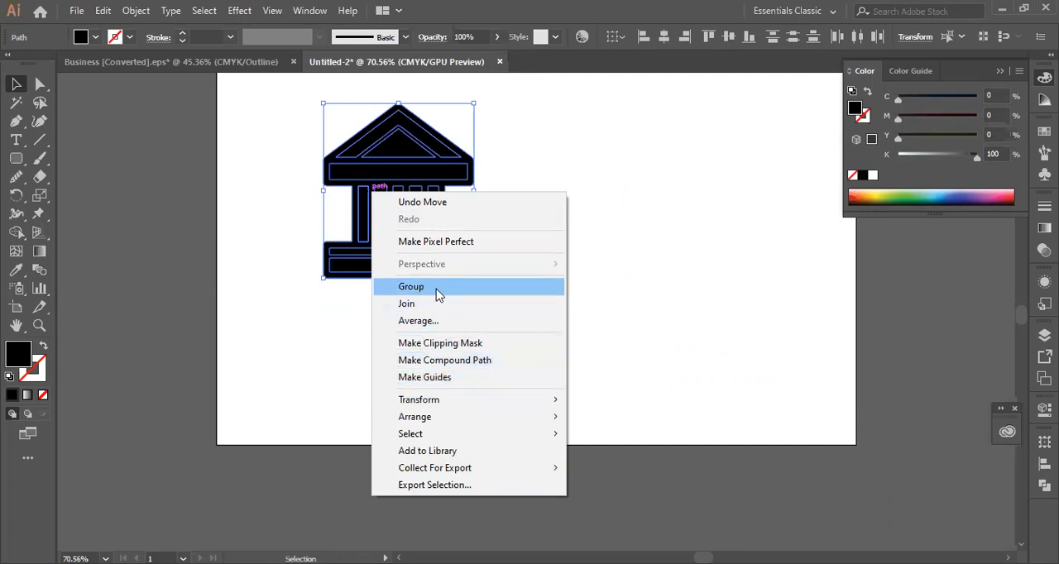
left_click(588, 253)
left_click(403, 229)
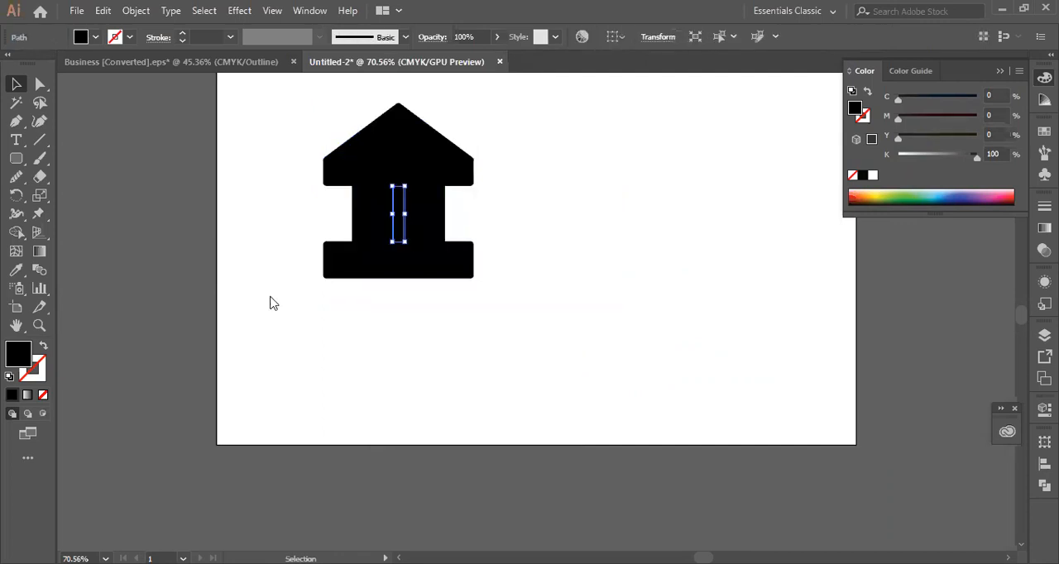
left_click(43, 347)
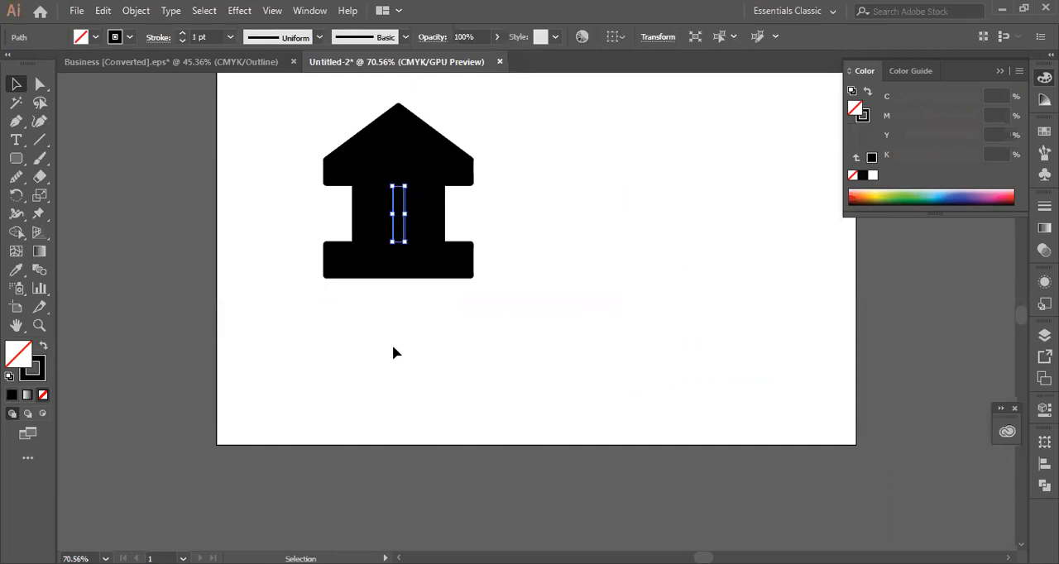
- Select the whole building icon and expand its fills and strokes
left_click_drag(277, 110, 544, 276)
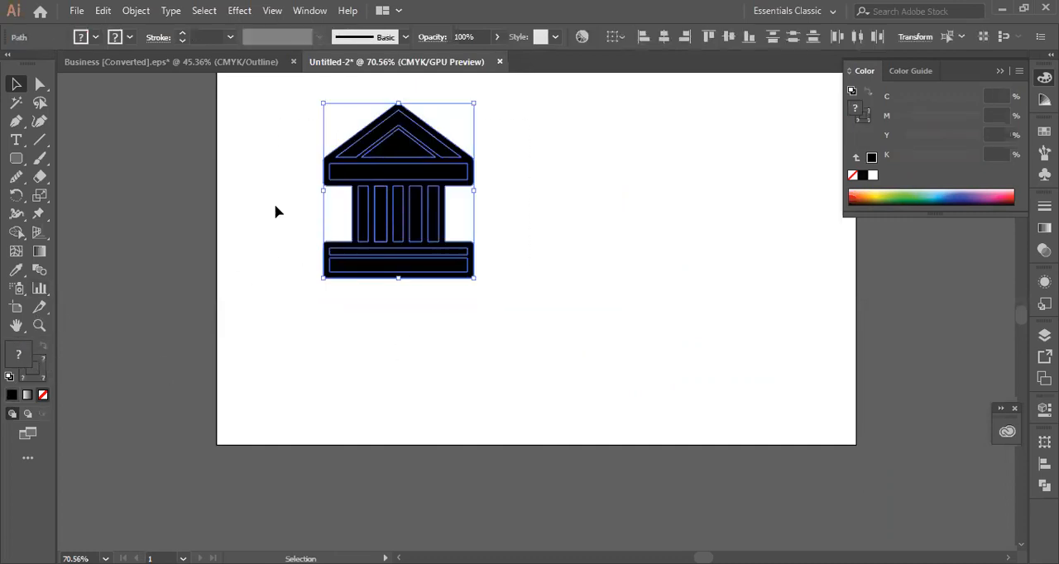
left_click(136, 11)
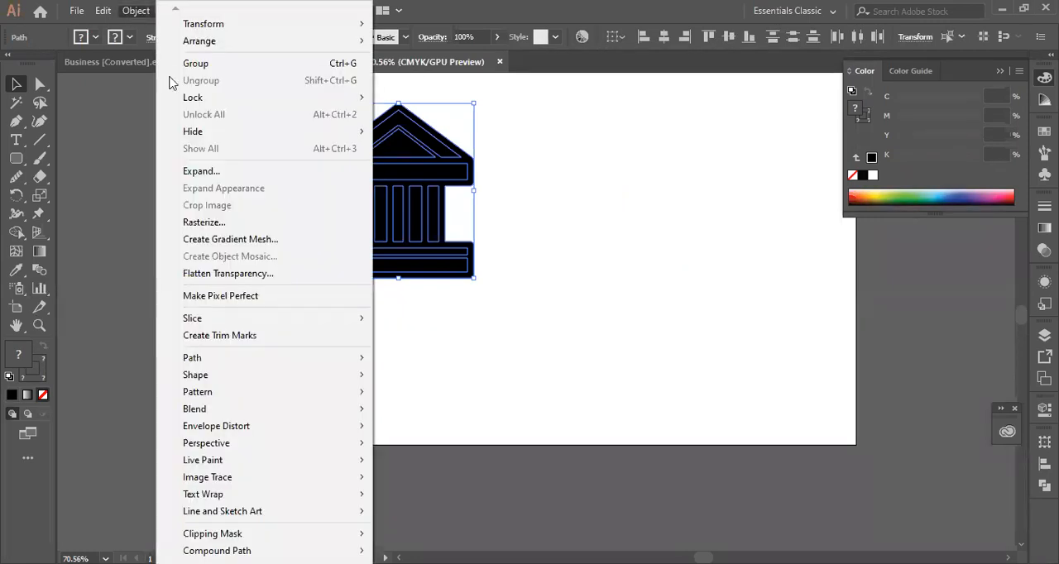
left_click(217, 171)
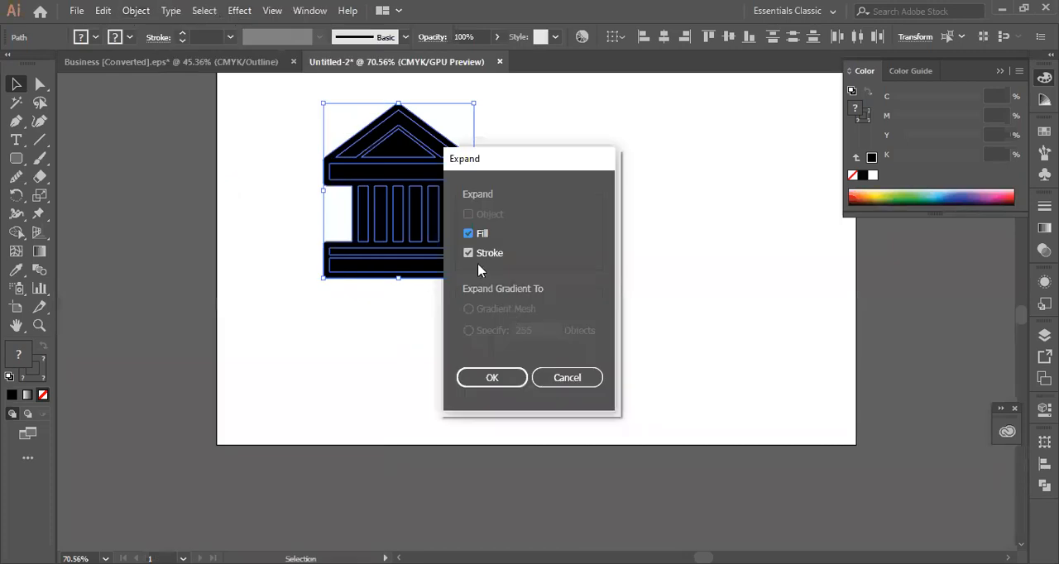
left_click(473, 235)
left_click(469, 254)
left_click(469, 235)
left_click(485, 380)
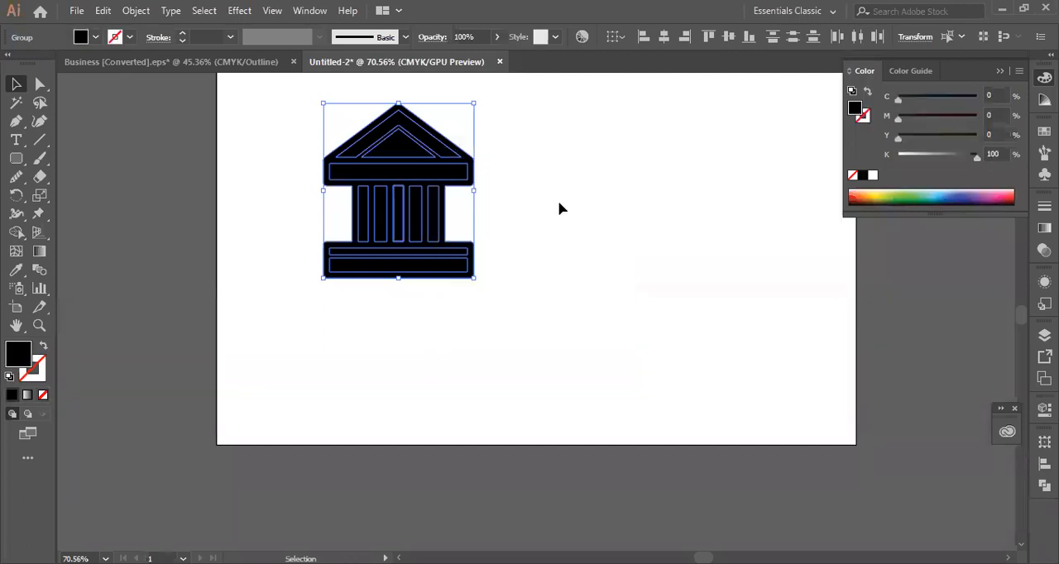
- Swap the fill and stroke of the column just right of the centre and deselect it
left_click(559, 209)
left_click(412, 218)
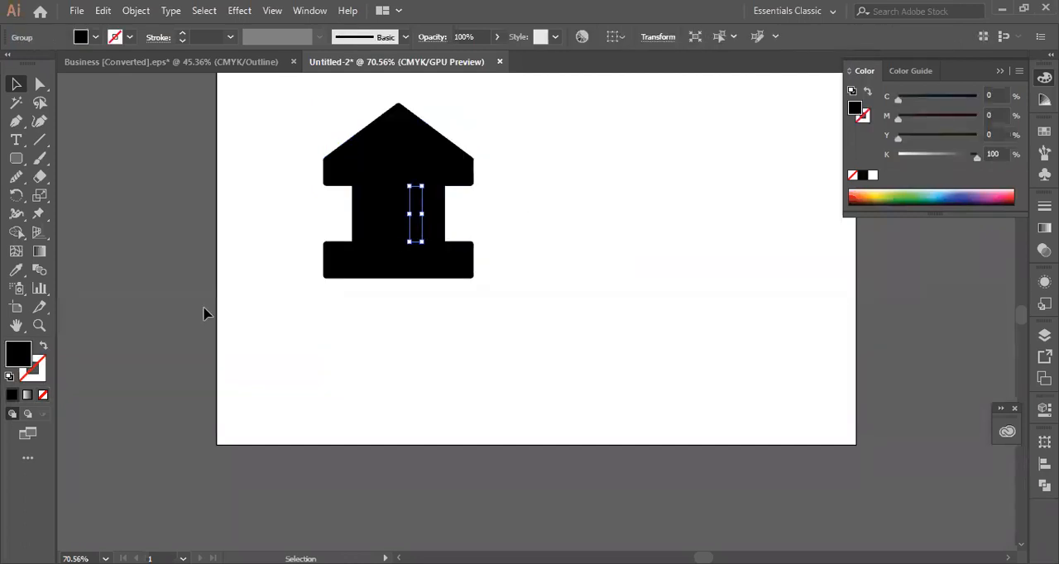
left_click(44, 347)
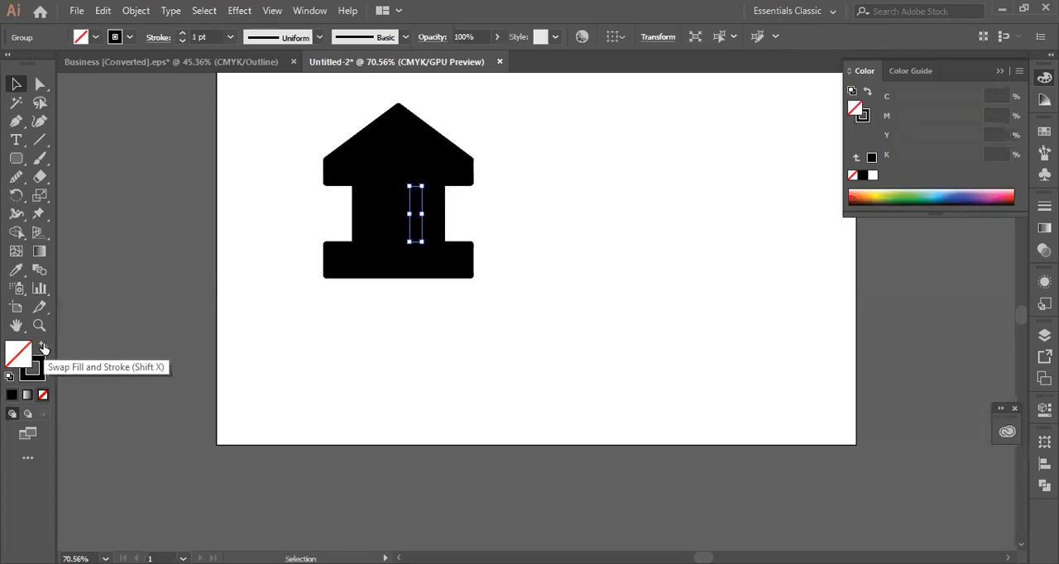
left_click(392, 329)
- Fill the whole building icon with the pale pink colour ede2e6 and deselect it
left_click_drag(497, 266, 498, 267)
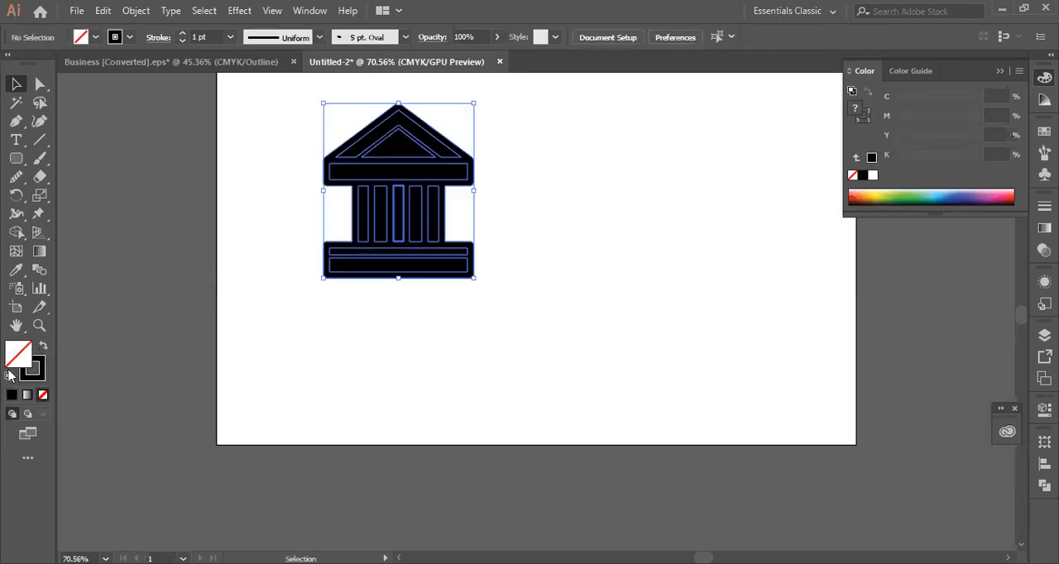
double_click(22, 361)
left_click(663, 215)
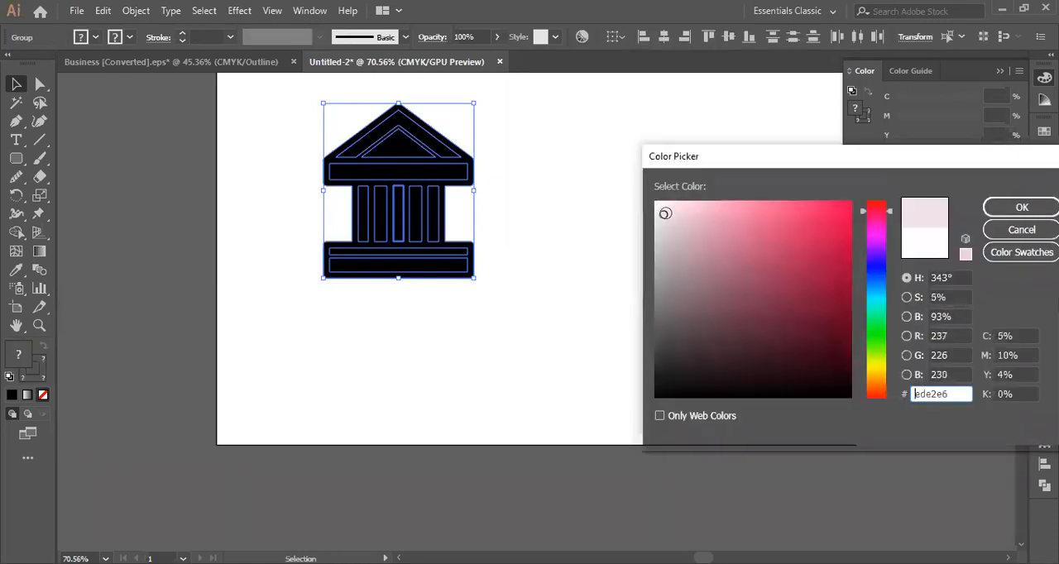
left_click(1022, 216)
left_click(515, 321)
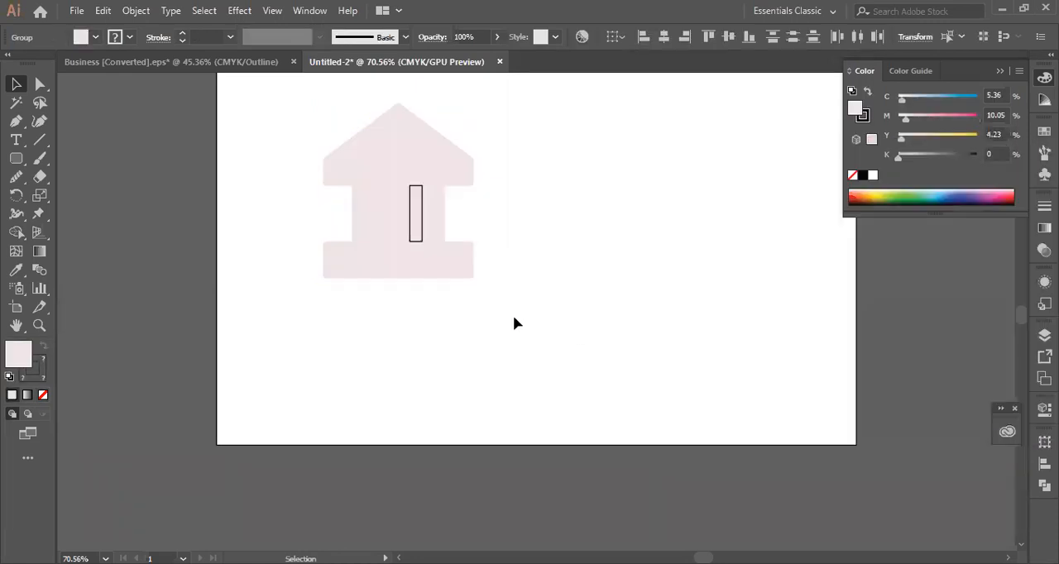
- Send the building's outer silhouette to the back, behind its inner shapes
left_click(397, 234)
key("Delete")
left_click(330, 279)
right_click(330, 279)
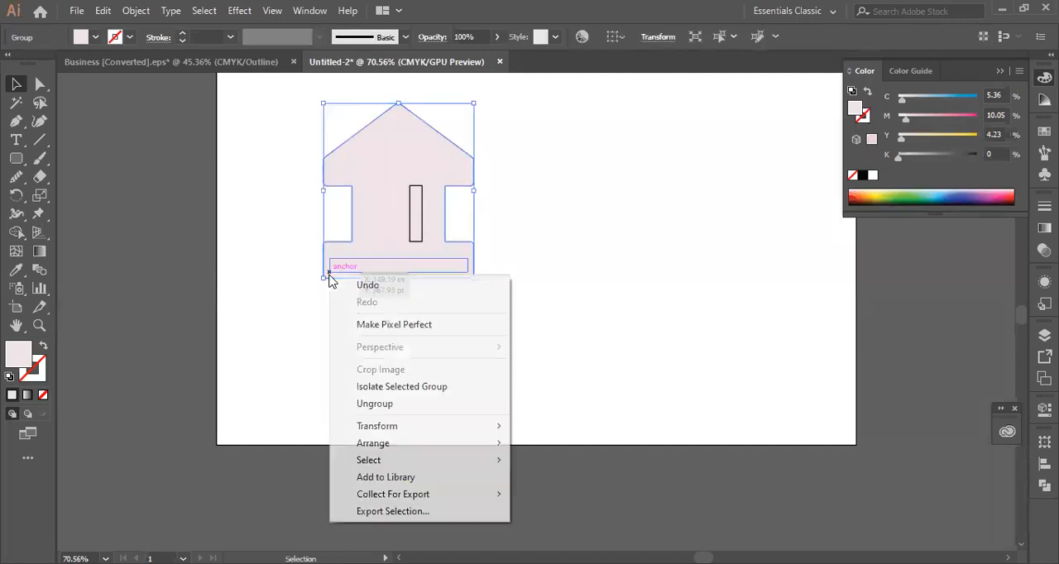
mouse_move(496, 444)
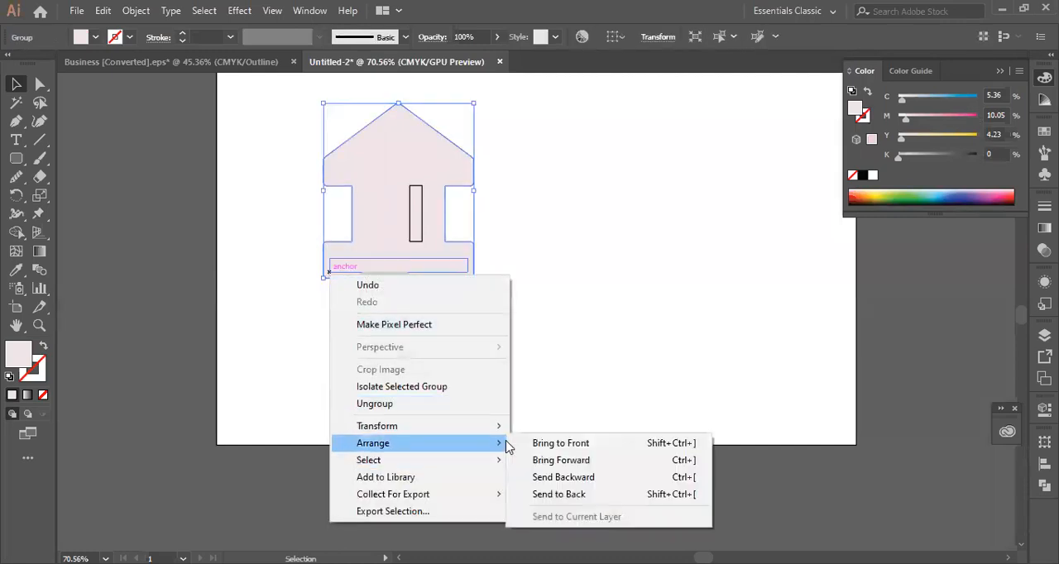
left_click(546, 494)
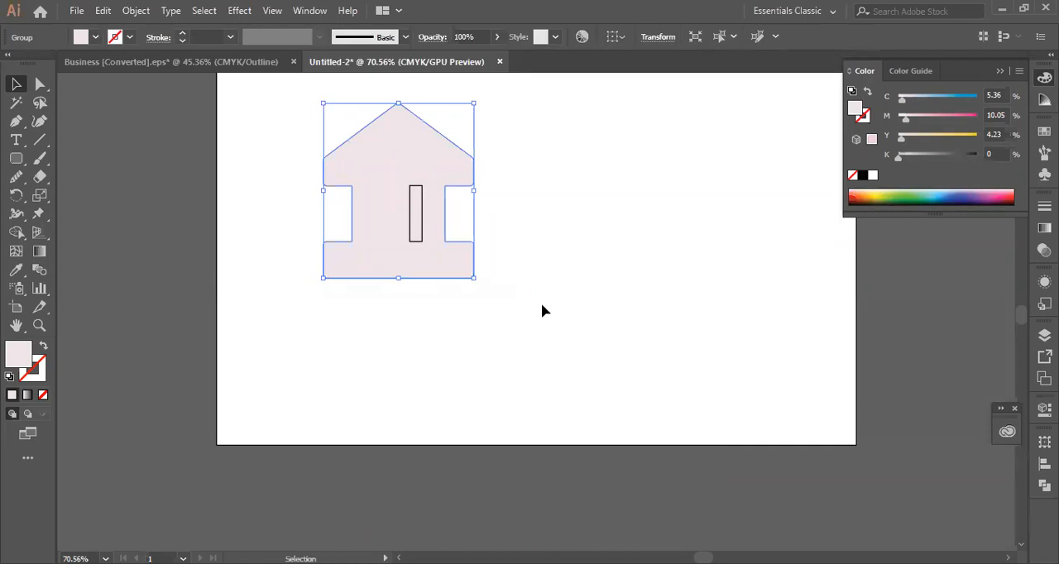
- Apply a pinkish-red ed2463 stroke to all of the building icon's shapes
left_click(383, 365)
left_click_drag(310, 139, 582, 291)
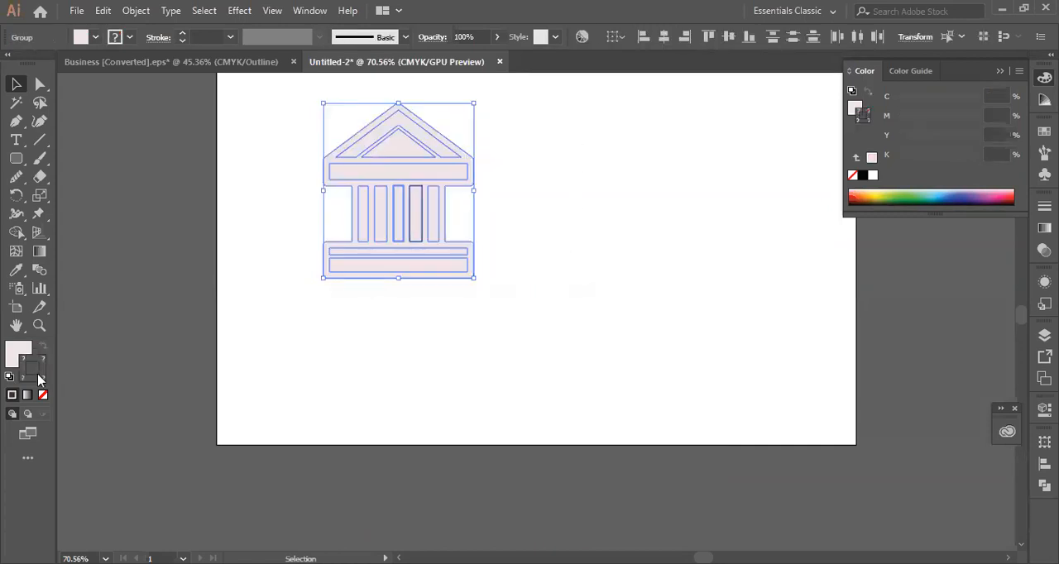
double_click(37, 375)
type("ed2463")
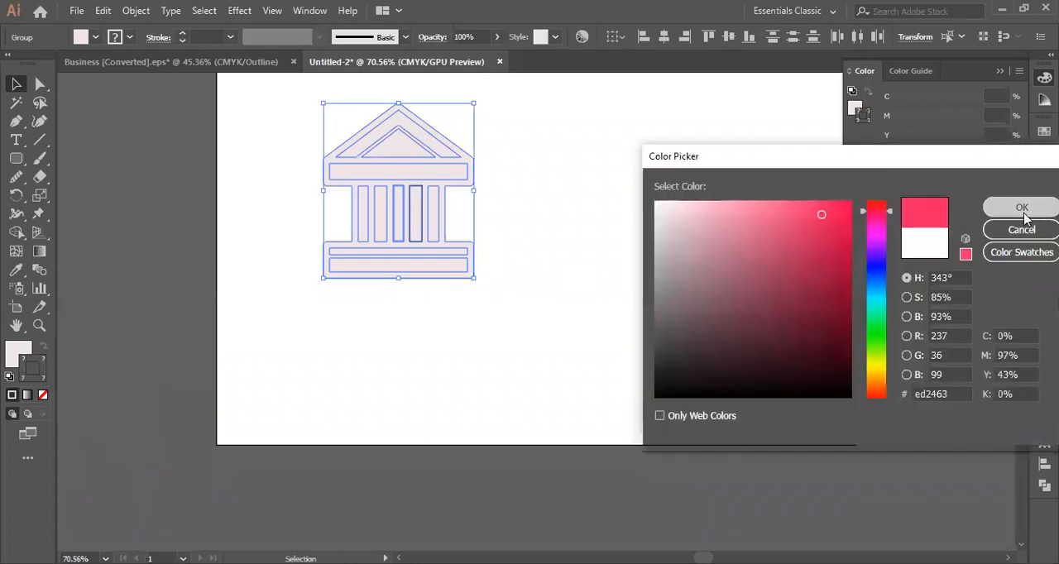
left_click(1020, 208)
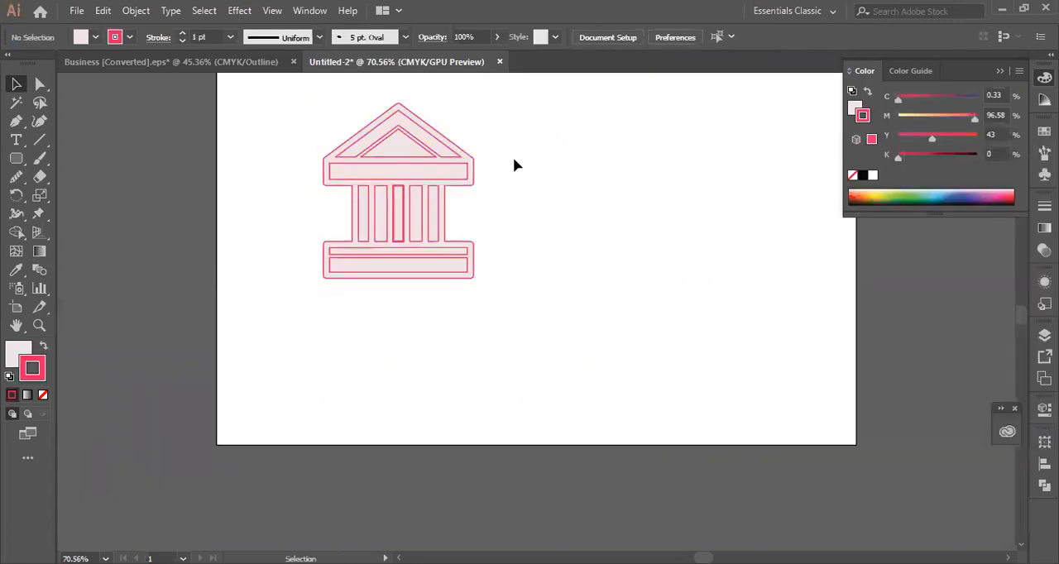
- Move the five columns out of the building, placing one on its left and four on its right
left_click(433, 228)
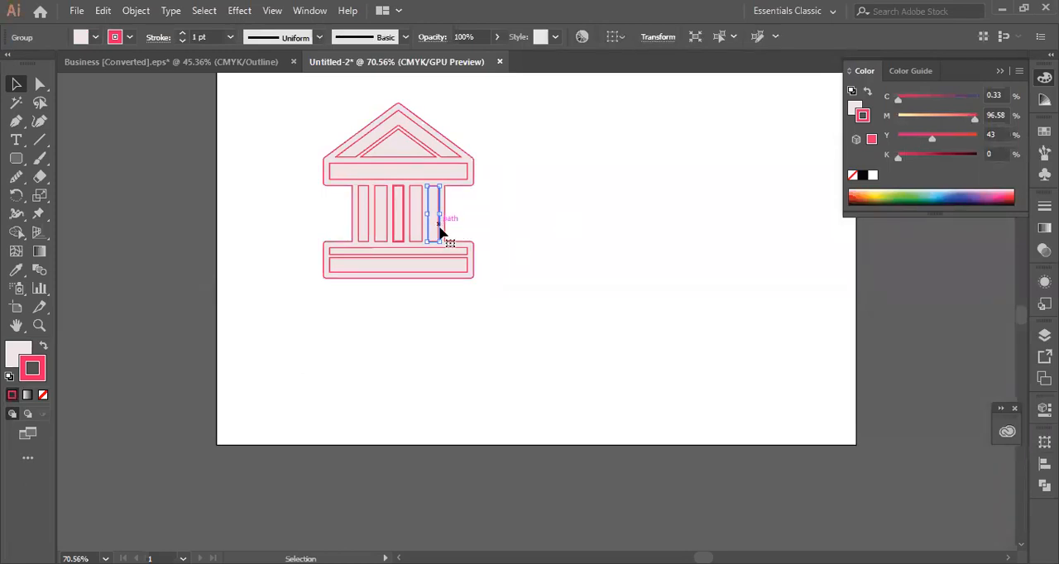
left_click_drag(440, 233, 509, 229)
left_click(594, 227)
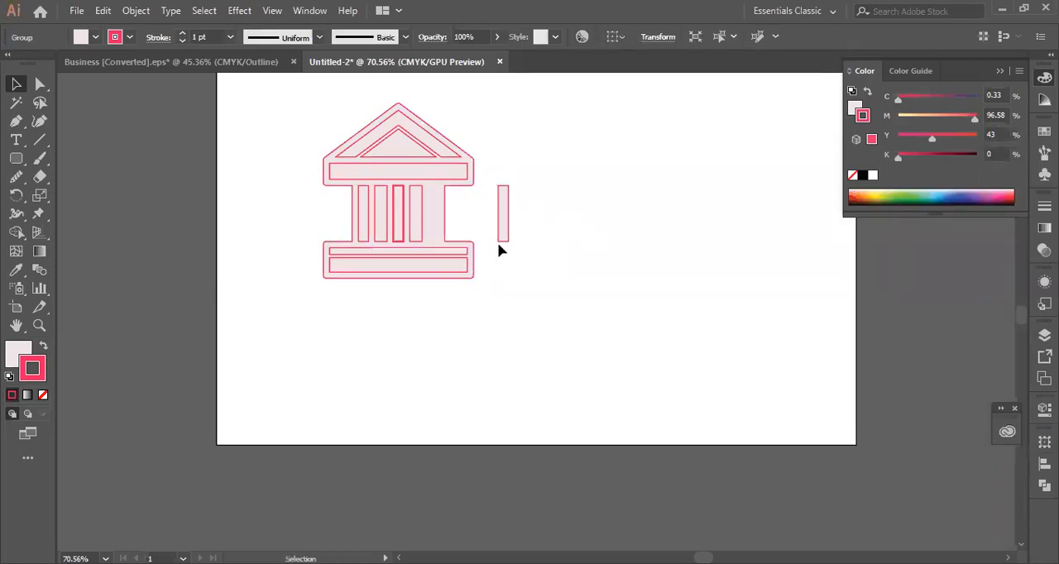
left_click_drag(427, 229, 490, 218)
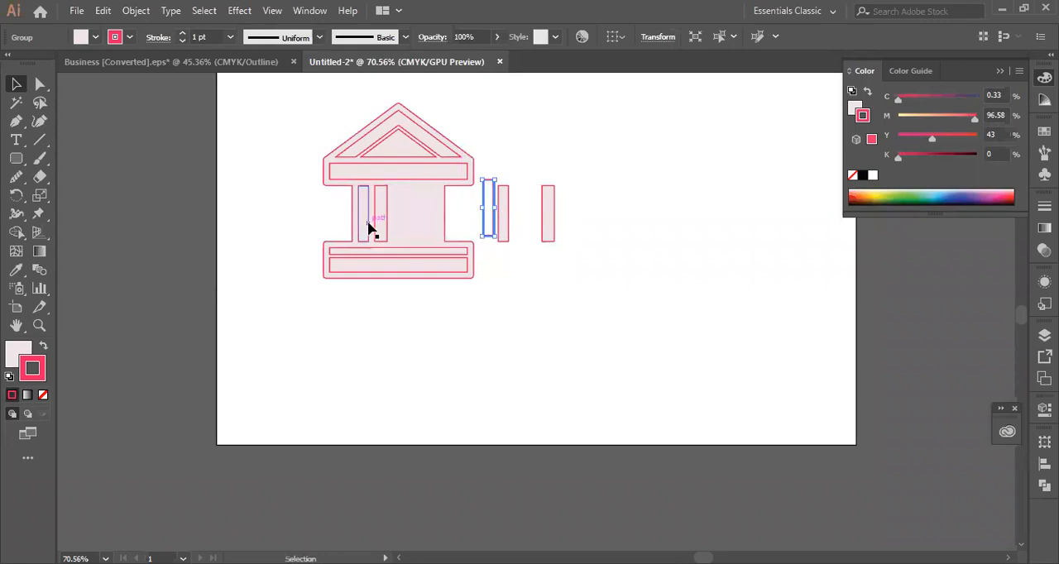
left_click_drag(368, 225, 297, 229)
left_click_drag(388, 225, 610, 218)
left_click(595, 286)
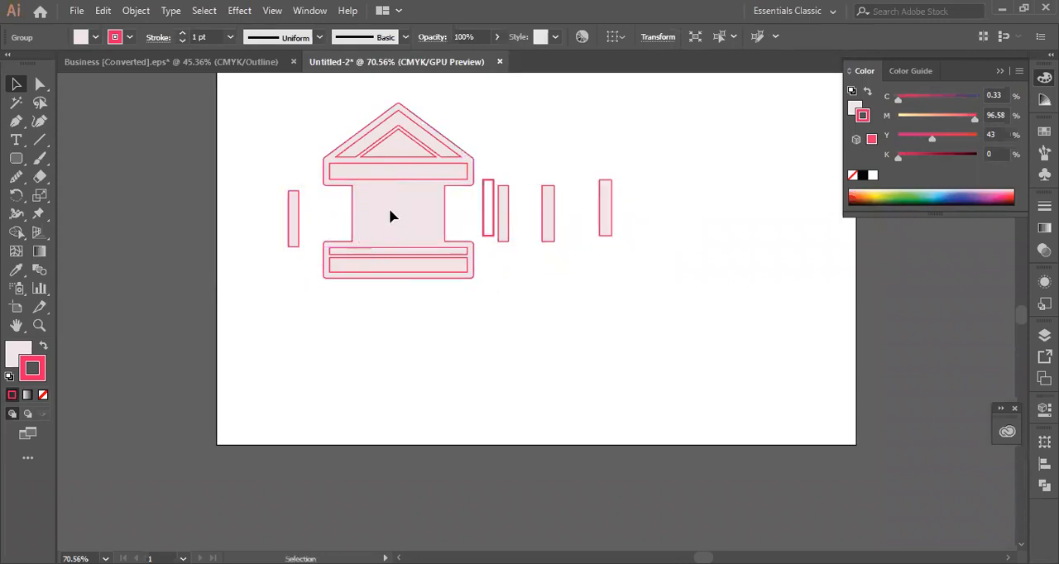
- Fill the building's outer silhouette with light green c3f2a5 and deselect it
left_click(400, 177)
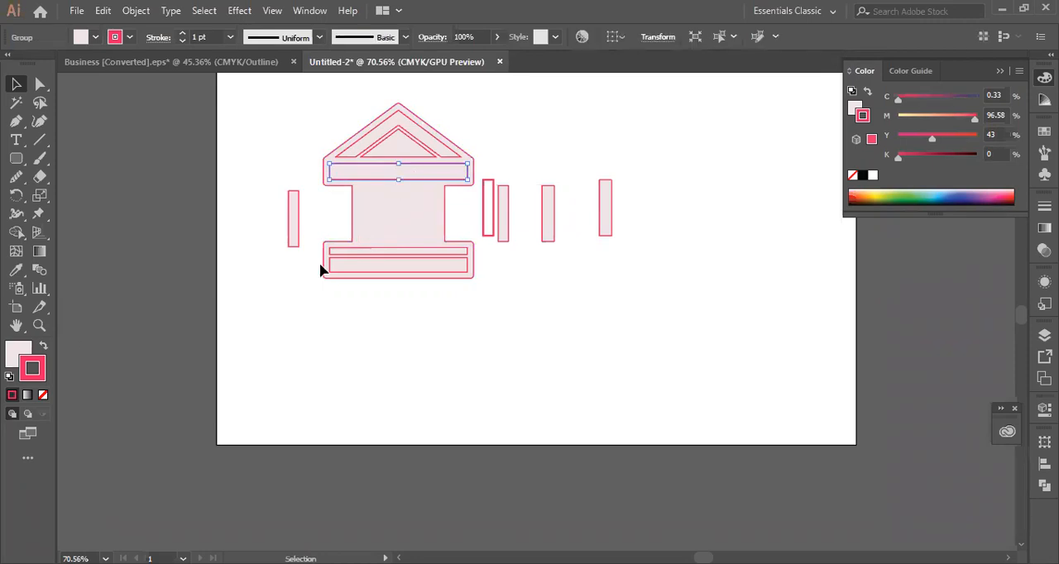
left_click(403, 230)
left_click(17, 356)
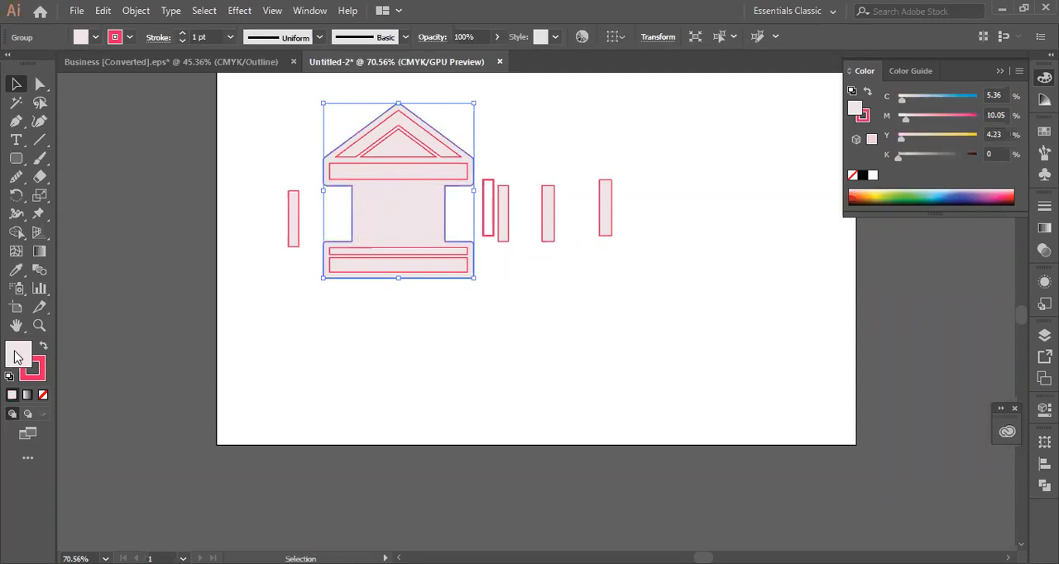
double_click(17, 356)
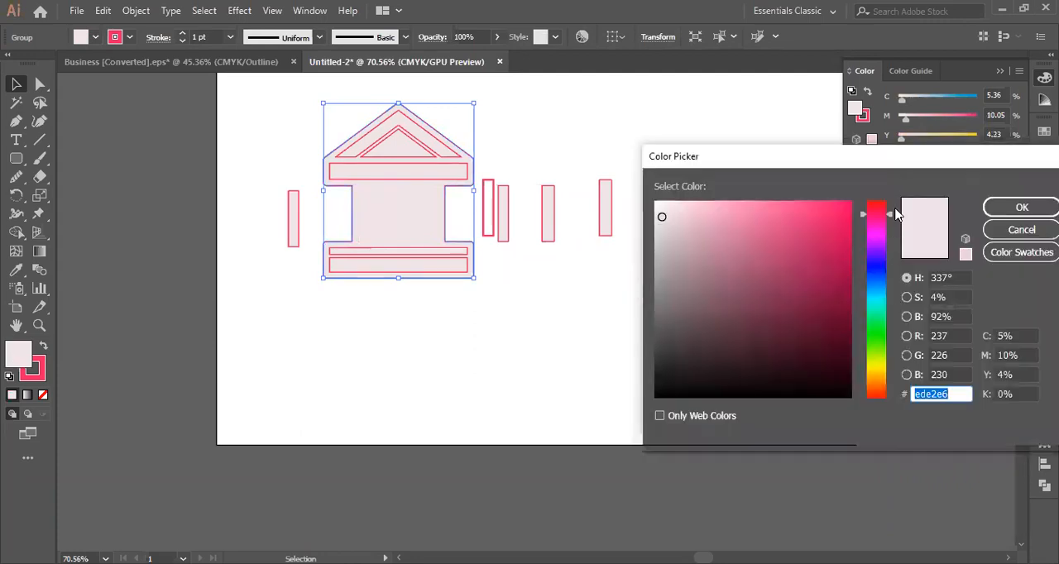
left_click_drag(894, 215, 883, 346)
left_click(717, 210)
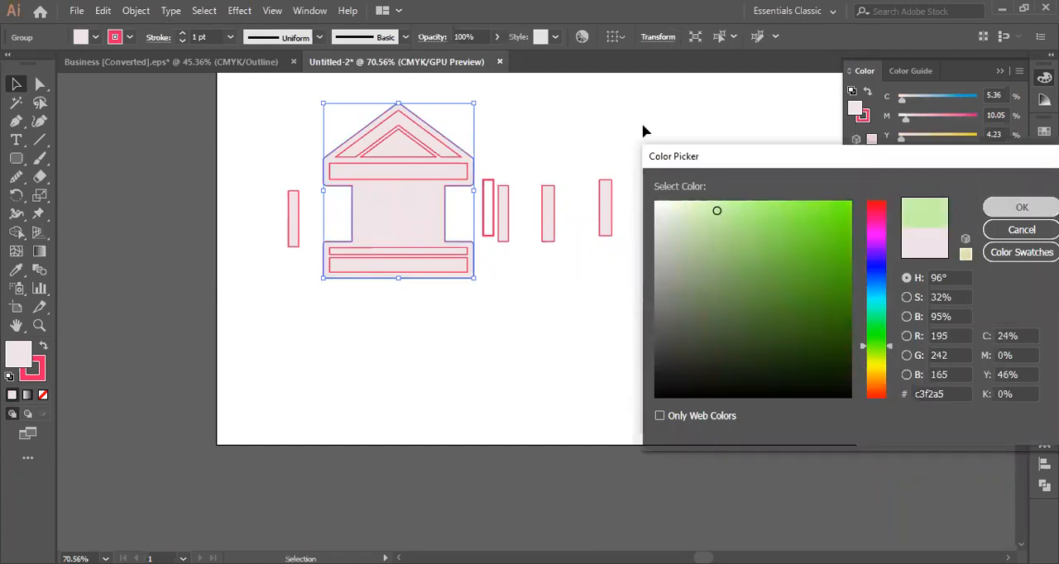
key("Return")
left_click(636, 146)
- Fill the horizontal beam below the roof with bright pink, about C 4, M 94, Y 22, K 0
left_click(392, 174)
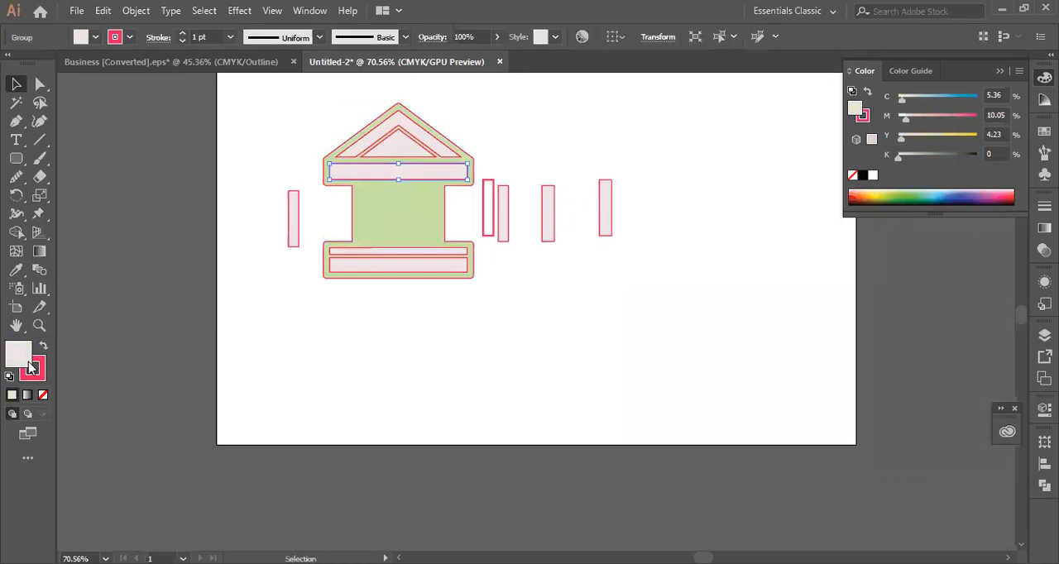
left_click(810, 221)
left_click(998, 204)
left_click(626, 142)
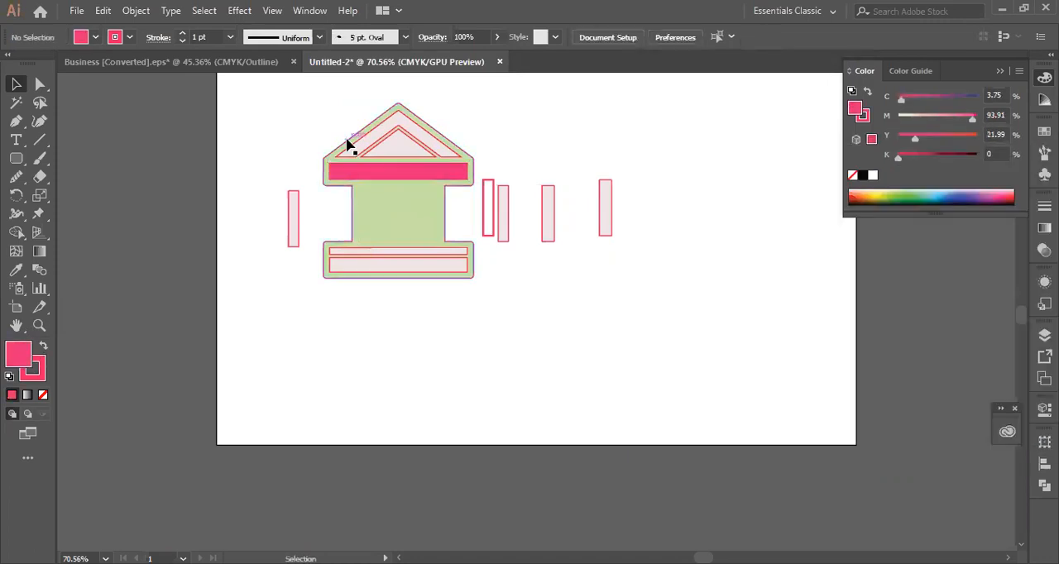
- Move the five loose columns back into the building between the pink beam and the base, and deselect
left_click_drag(548, 229, 373, 229)
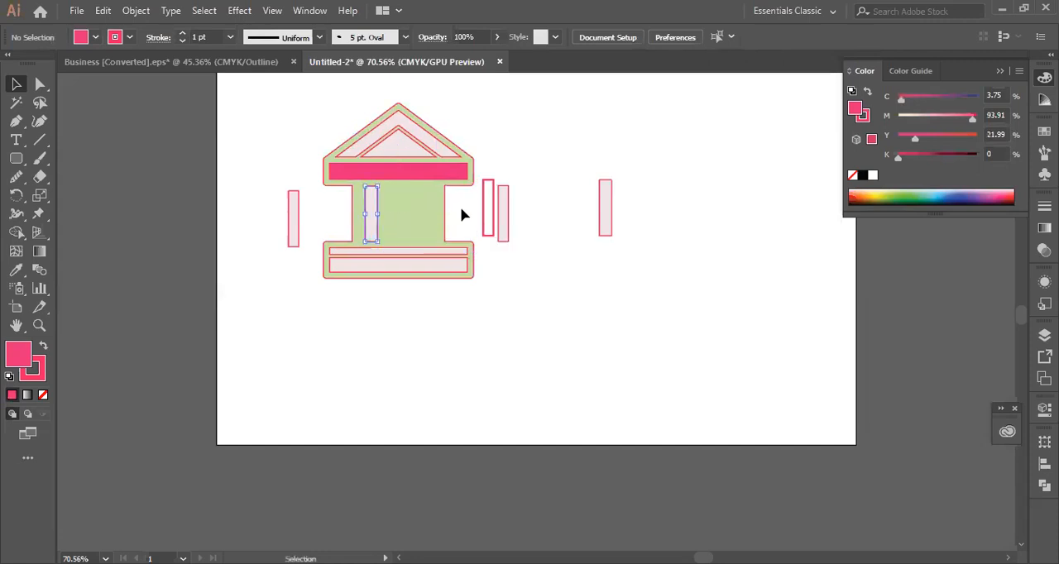
left_click_drag(488, 215, 373, 219)
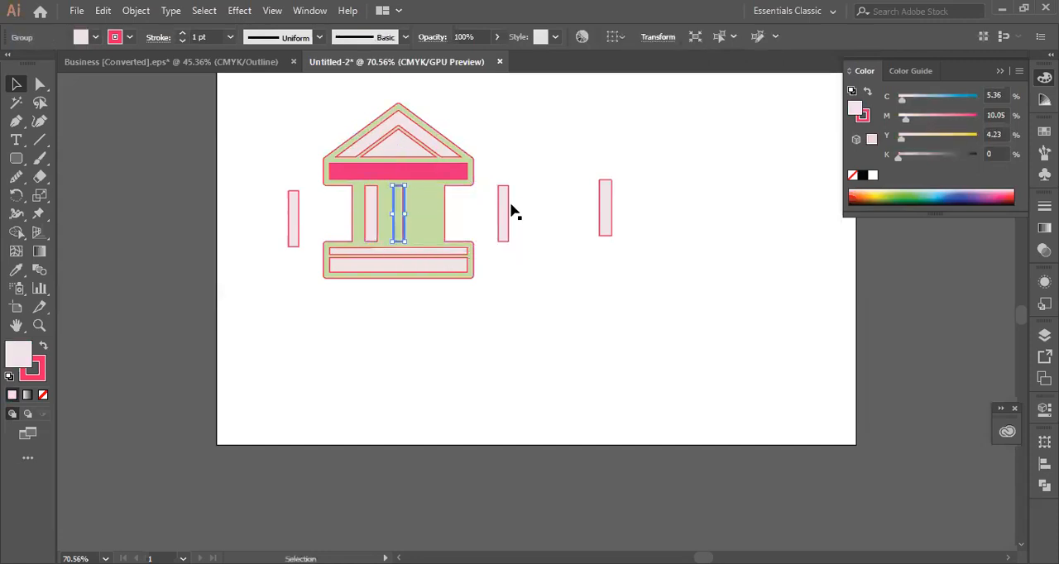
left_click_drag(505, 213, 418, 208)
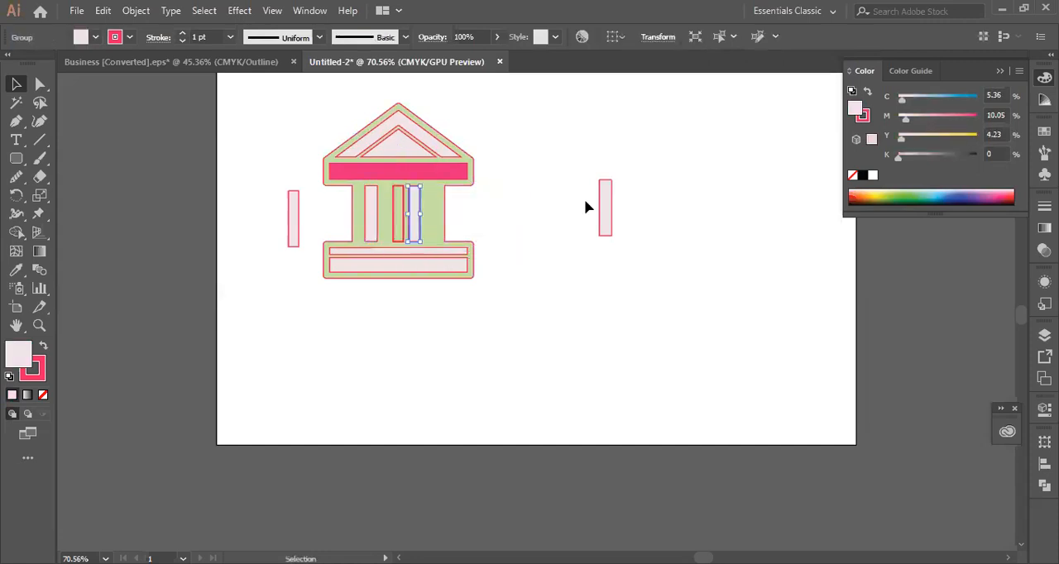
left_click_drag(611, 206, 439, 213)
left_click_drag(293, 229, 356, 220)
left_click(317, 168)
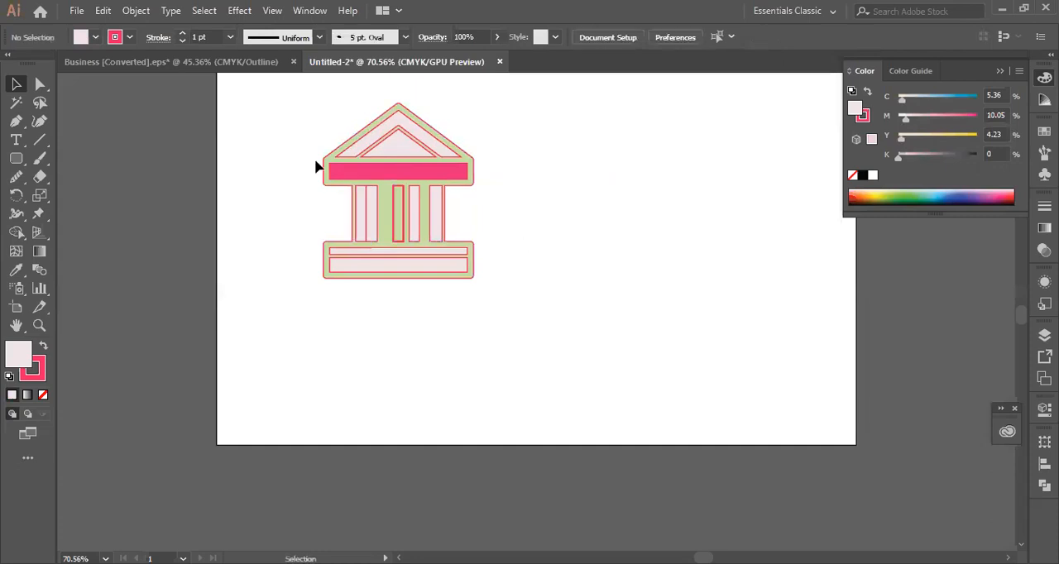
- Shrink the artboard from its upper-left corner with the Artboard tool to about 715 × 494 pt, then return to the Selection tool
left_click_drag(290, 260, 541, 273)
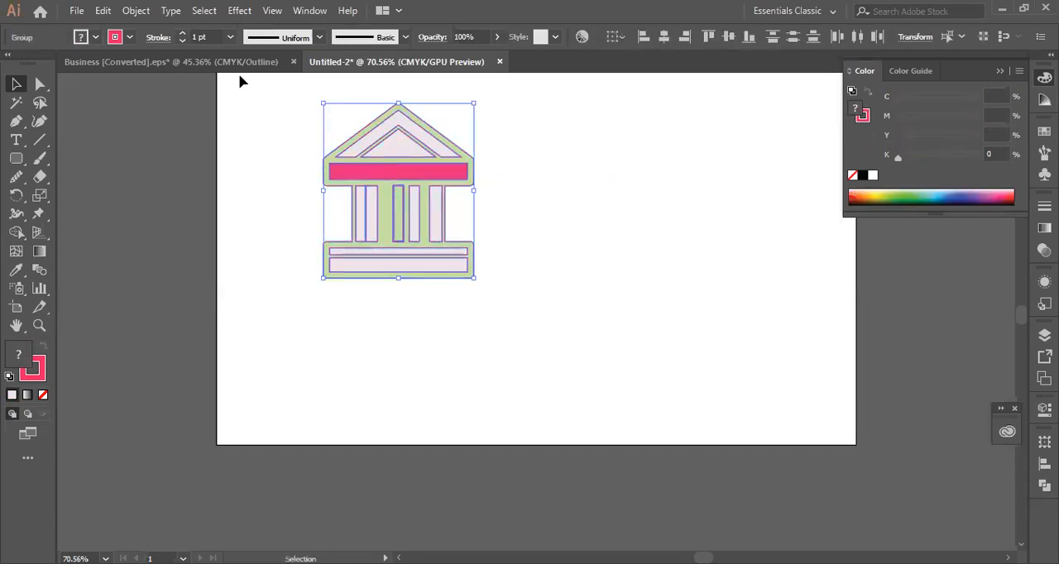
scroll(550, 245, "up", 1)
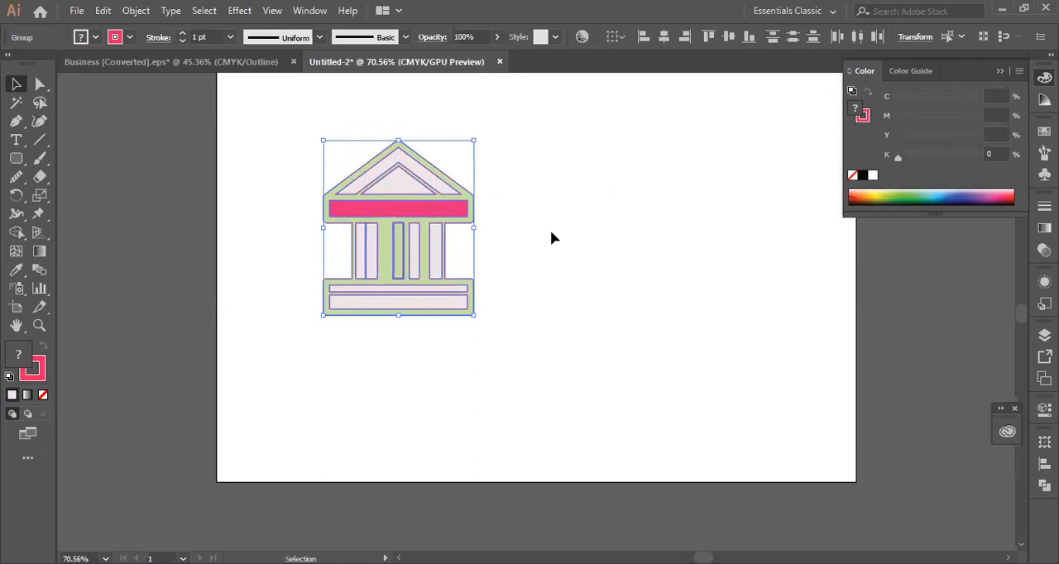
scroll(631, 295, "up", 5)
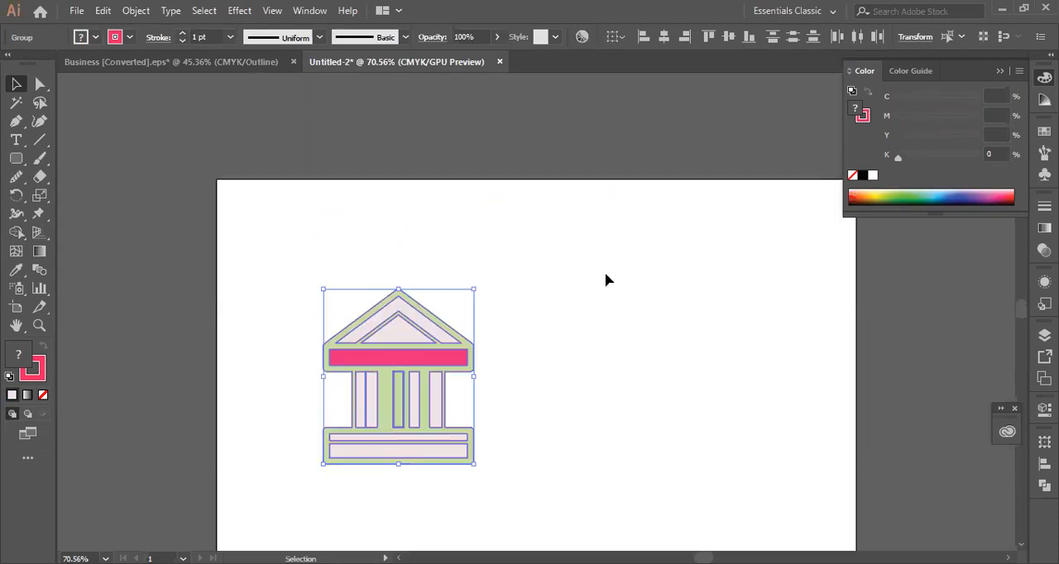
scroll(605, 278, "down", 4)
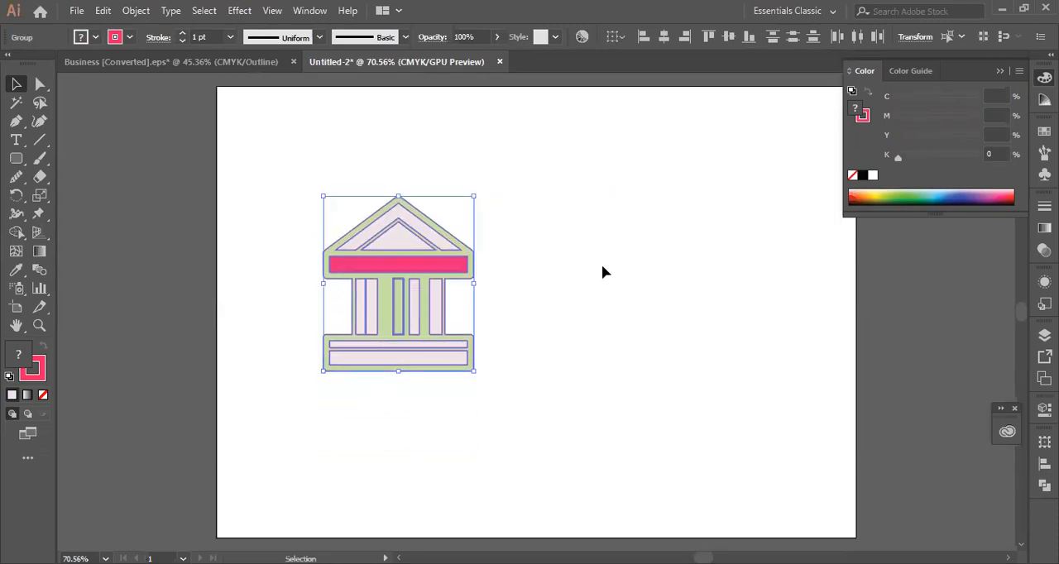
left_click(18, 308)
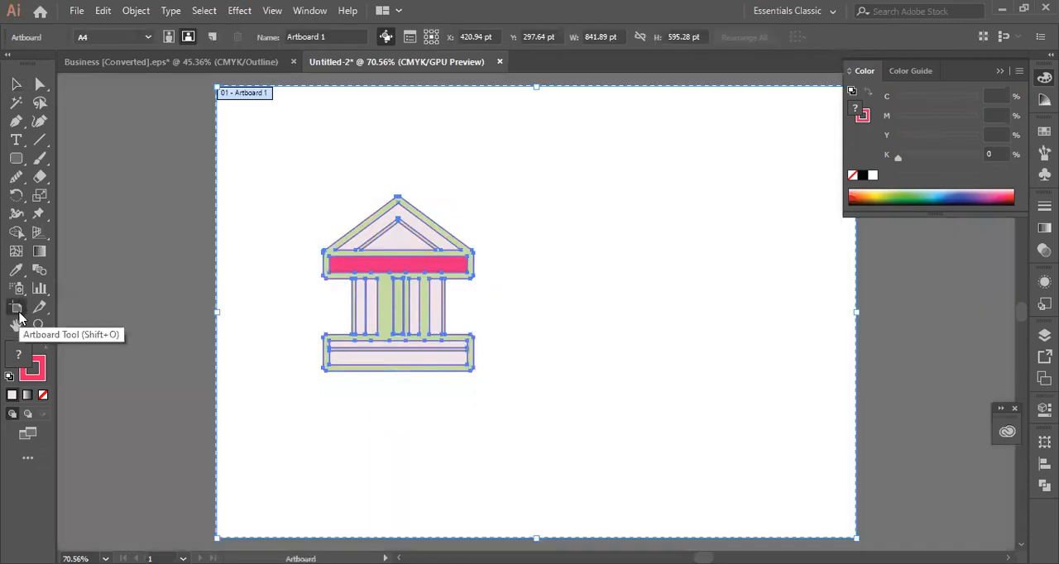
left_click_drag(214, 84, 312, 162)
left_click(17, 85)
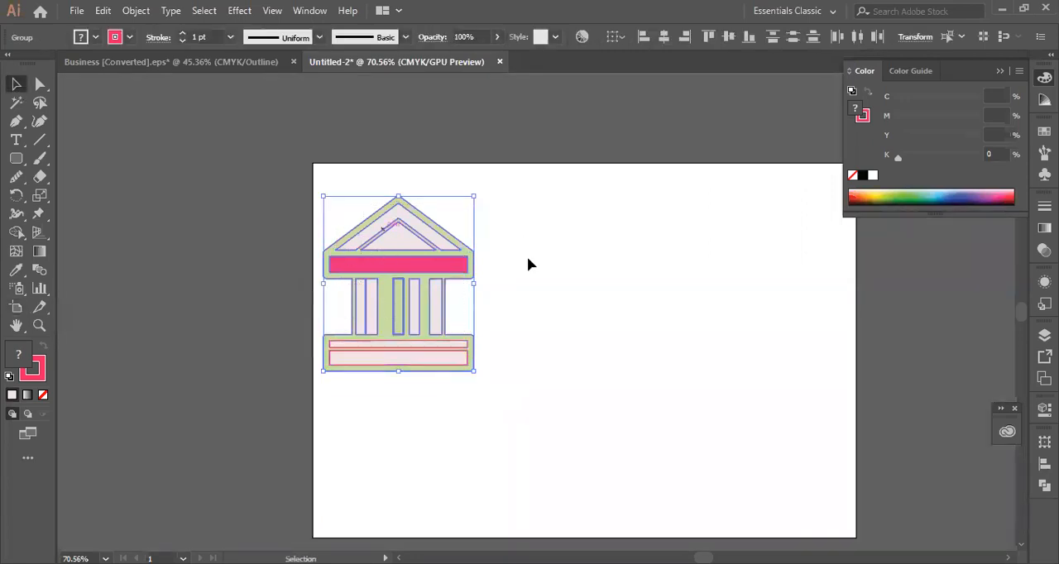
- Select all of the building's shapes, group them and deselect
left_click_drag(491, 201, 399, 417)
right_click(365, 290)
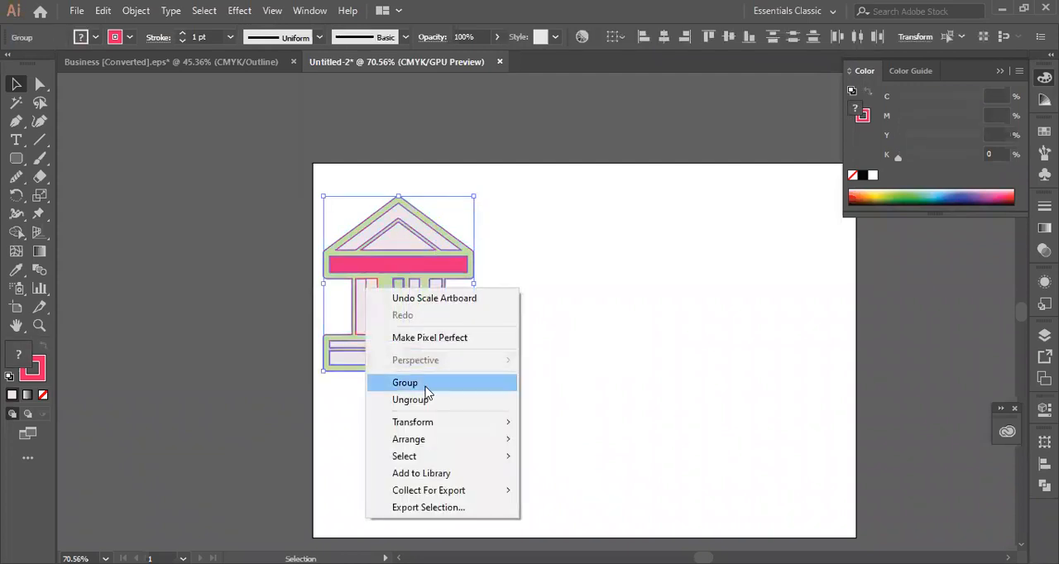
left_click(430, 383)
left_click(598, 340)
- Move the building group to the middle of the artboard
left_click(394, 320)
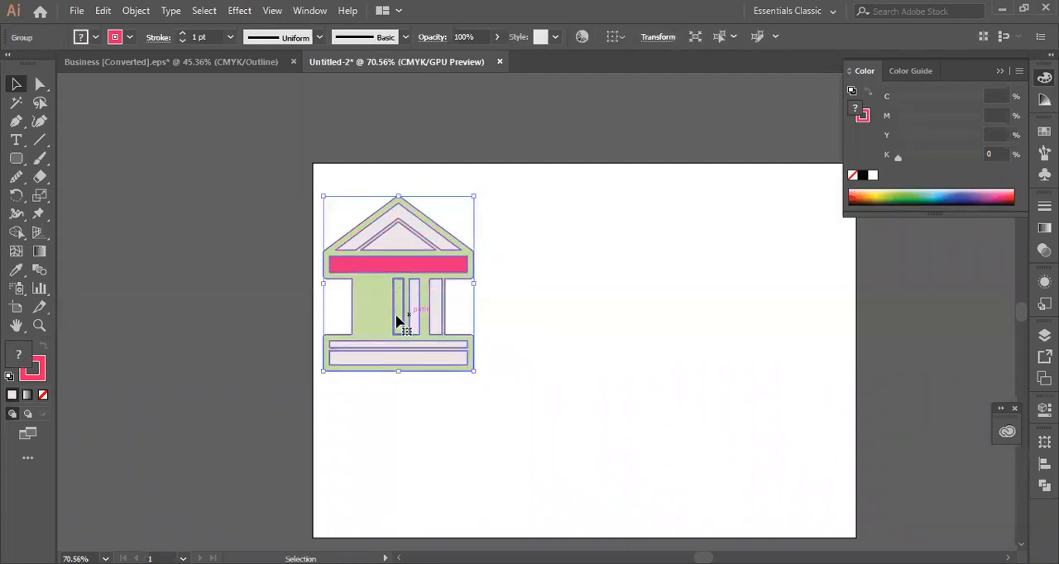
left_click_drag(378, 307, 547, 364)
scroll(337, 289, "down", 1)
- Try to place one of the left-behind columns on the building's left side, and undo the move
left_click_drag(366, 279, 555, 335)
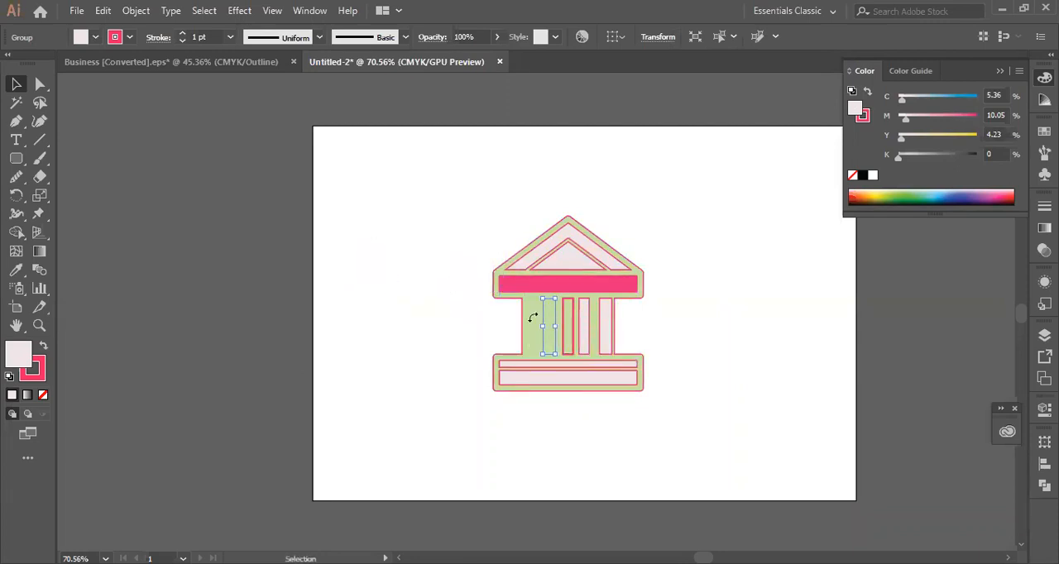
left_click(482, 397)
left_click(539, 335)
right_click(538, 337)
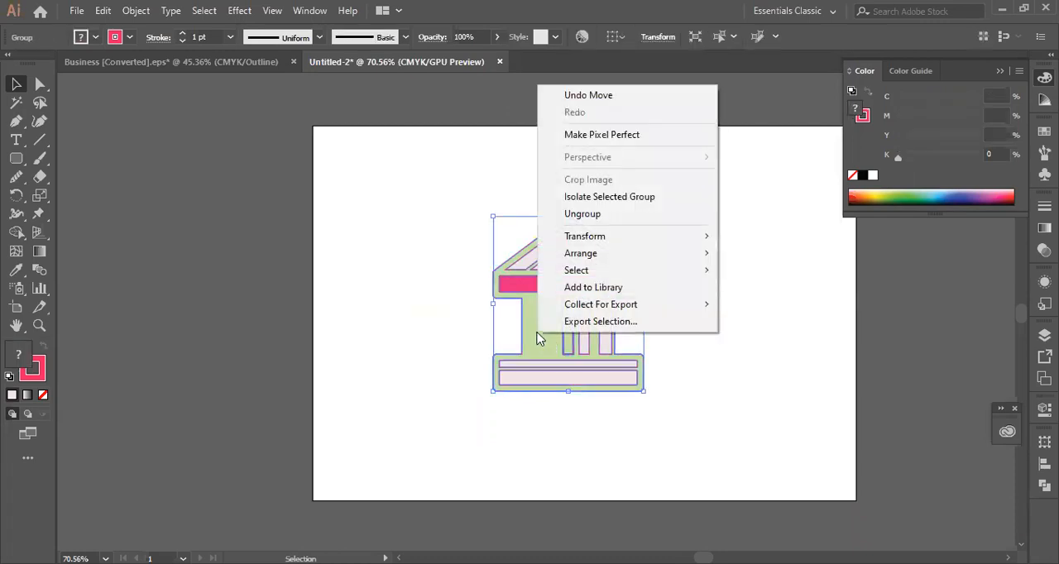
left_click(681, 420)
left_click(553, 328)
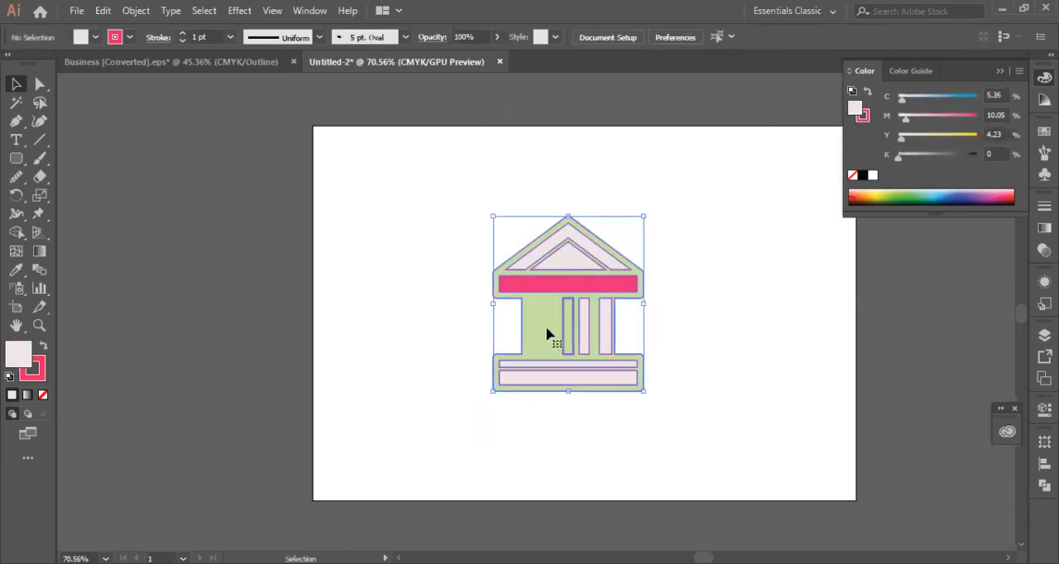
left_click(662, 404)
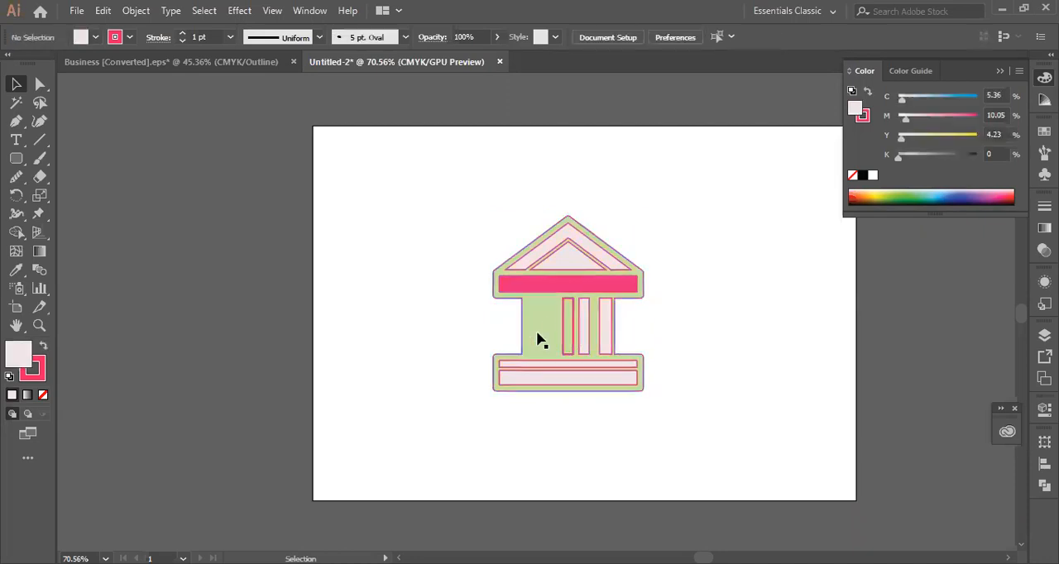
key("ctrl+v")
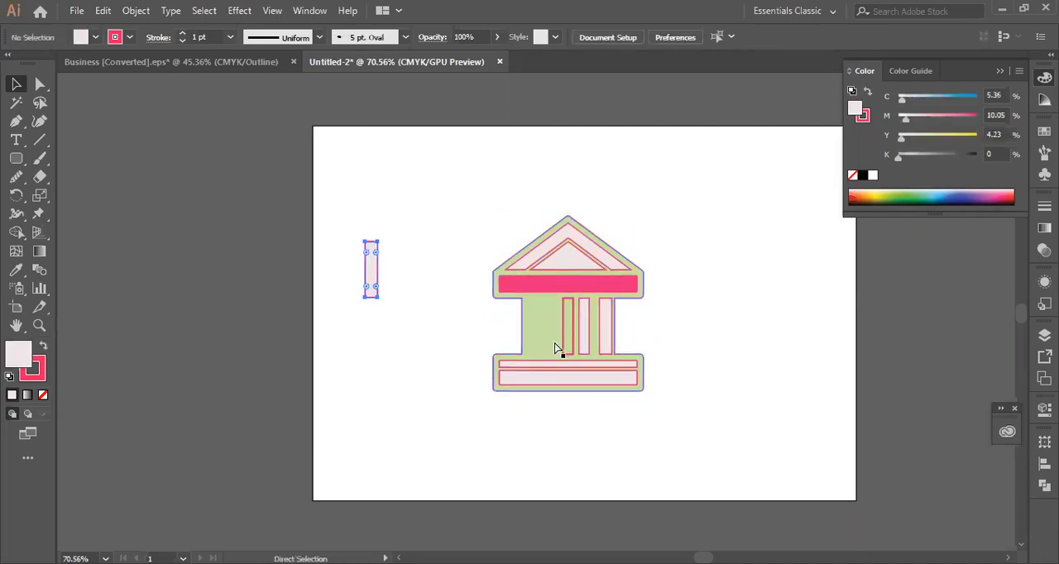
- Move both left-behind columns onto the building's left side and bring them to the front
left_click(363, 304)
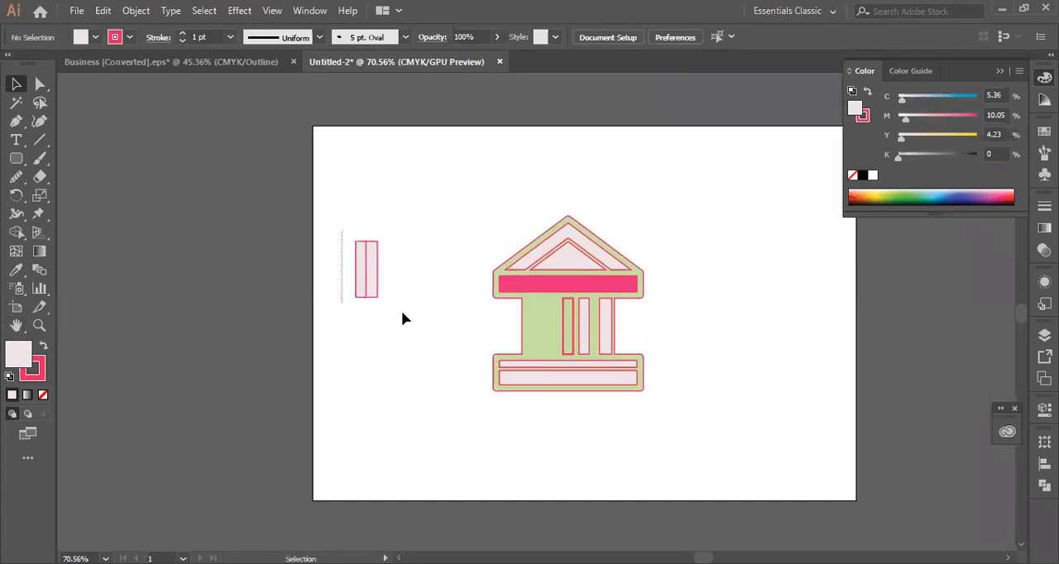
left_click(364, 286)
left_click_drag(367, 281, 540, 337)
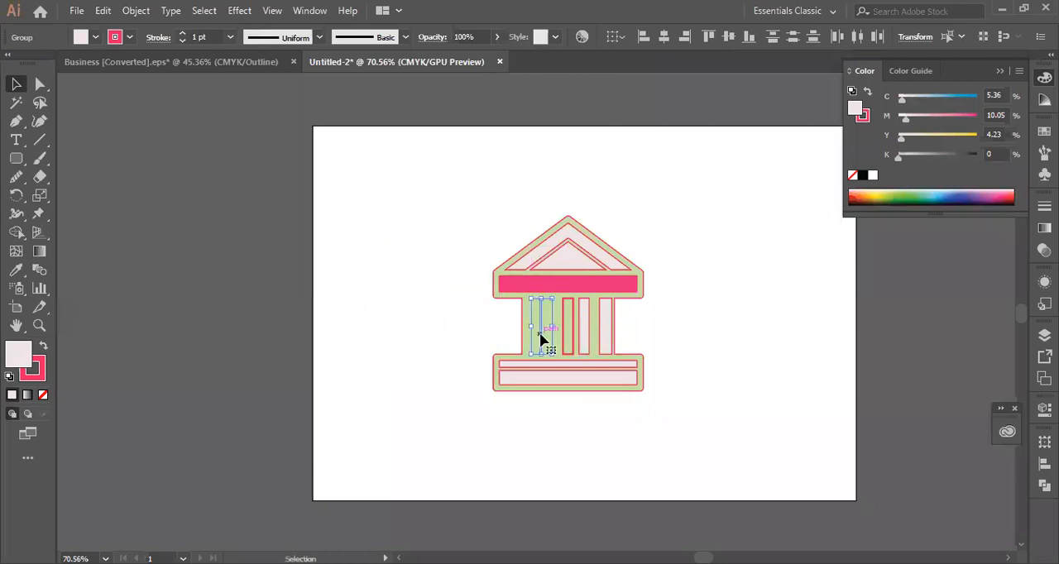
right_click(540, 334)
mouse_move(685, 489)
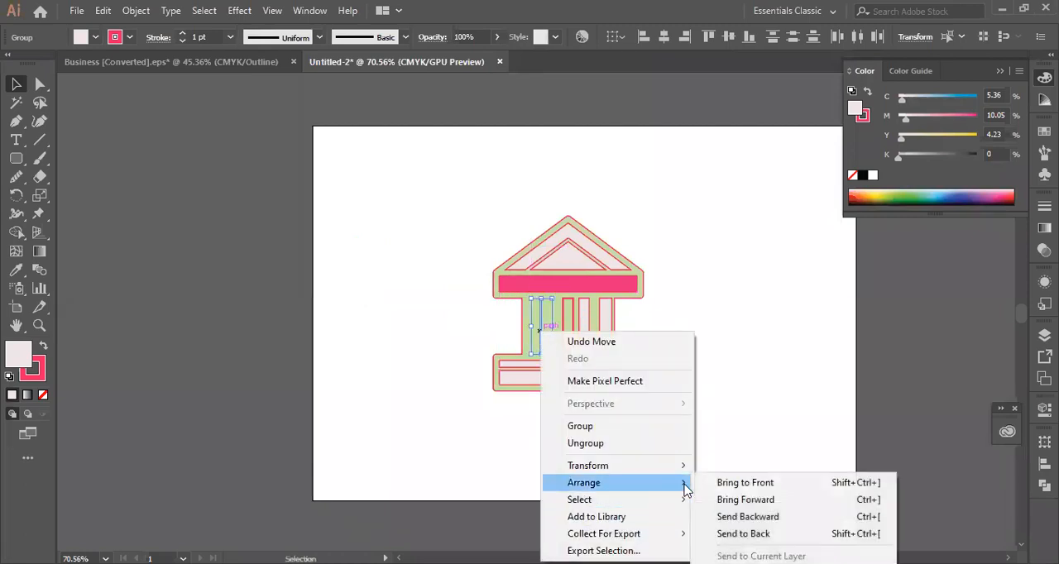
left_click(732, 483)
left_click(720, 234)
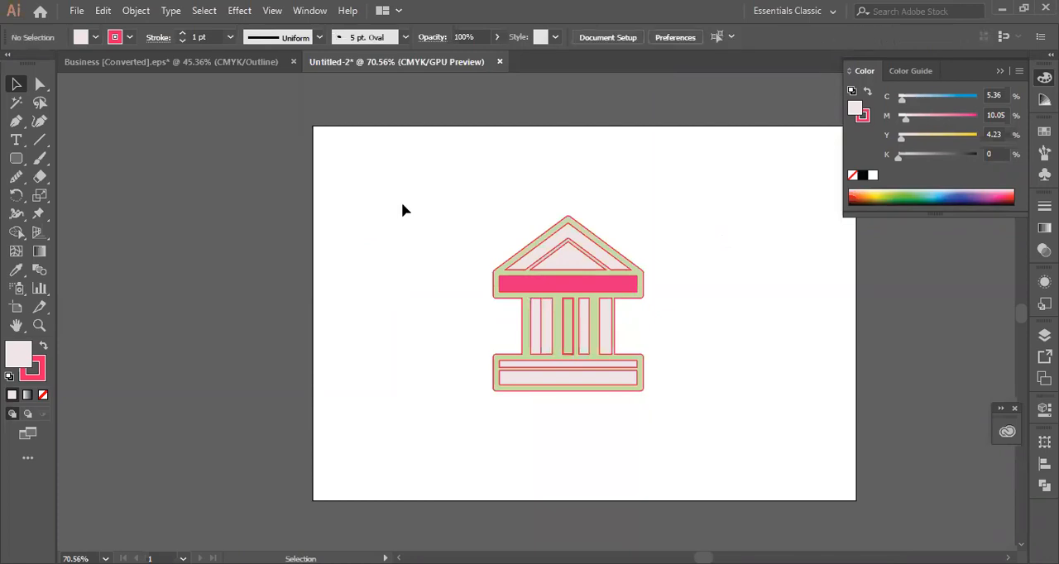
- Group the building together with its two left columns and deselect
left_click_drag(447, 338, 638, 371)
right_click(542, 270)
left_click(583, 369)
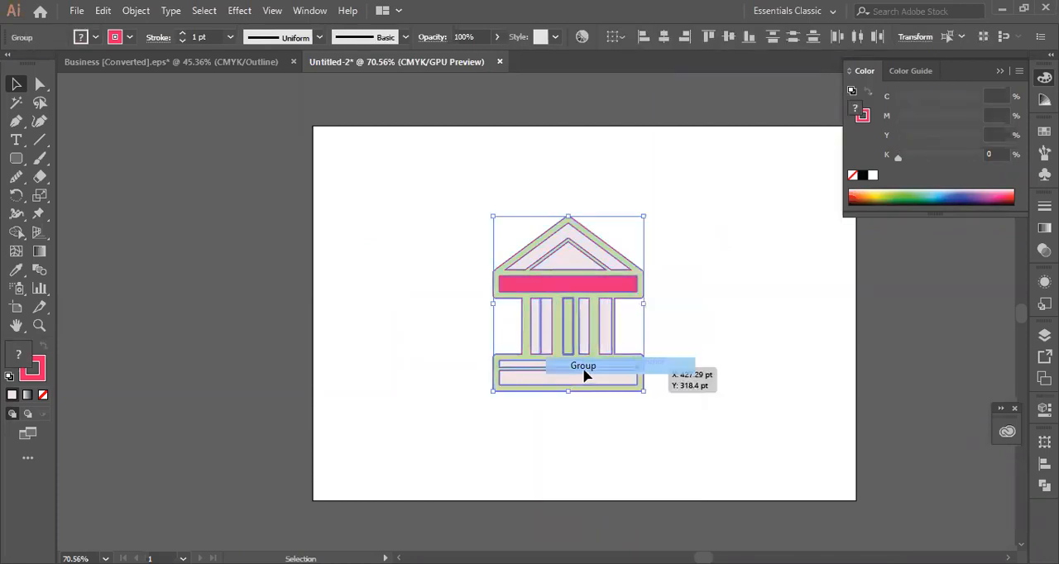
left_click(779, 242)
- Edit the artboard from Document Setup, pulling its upper-left and lower-right corners in closer around the building
scroll(770, 308, "up", 2)
scroll(775, 313, "down", 1)
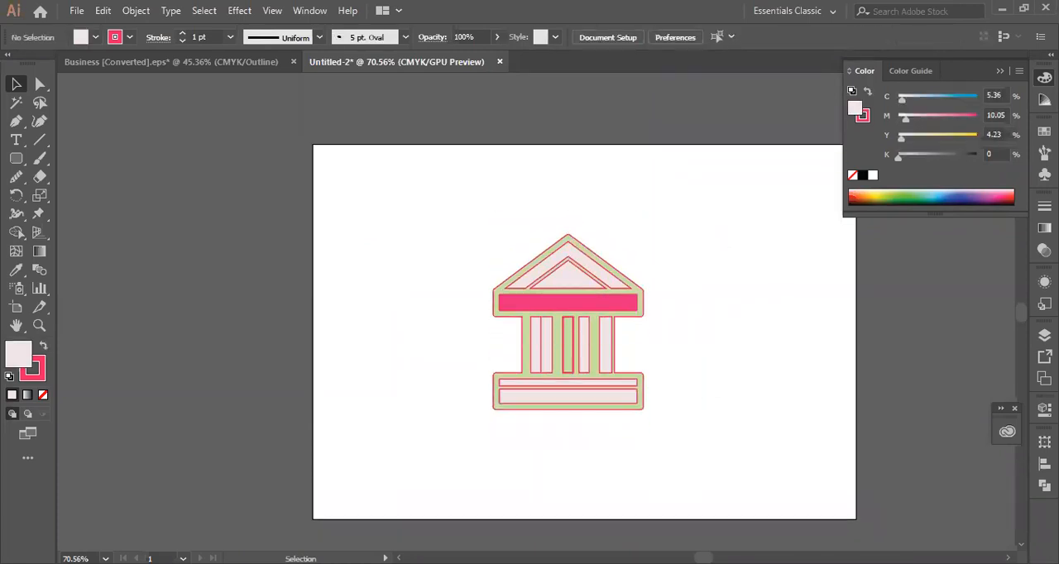
scroll(584, 332, "right", 12)
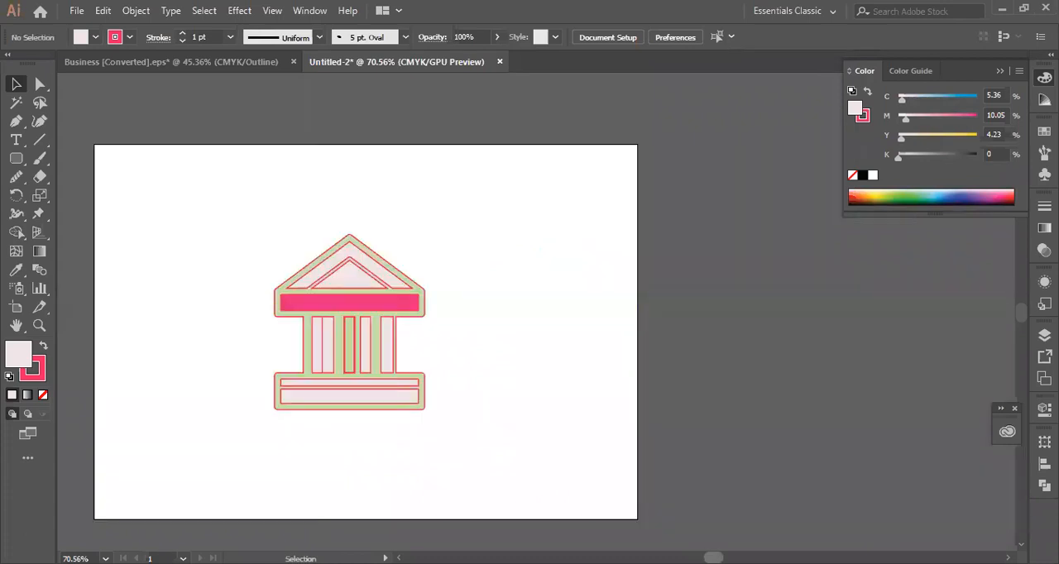
scroll(529, 331, "left", 11)
scroll(529, 330, "right", 3)
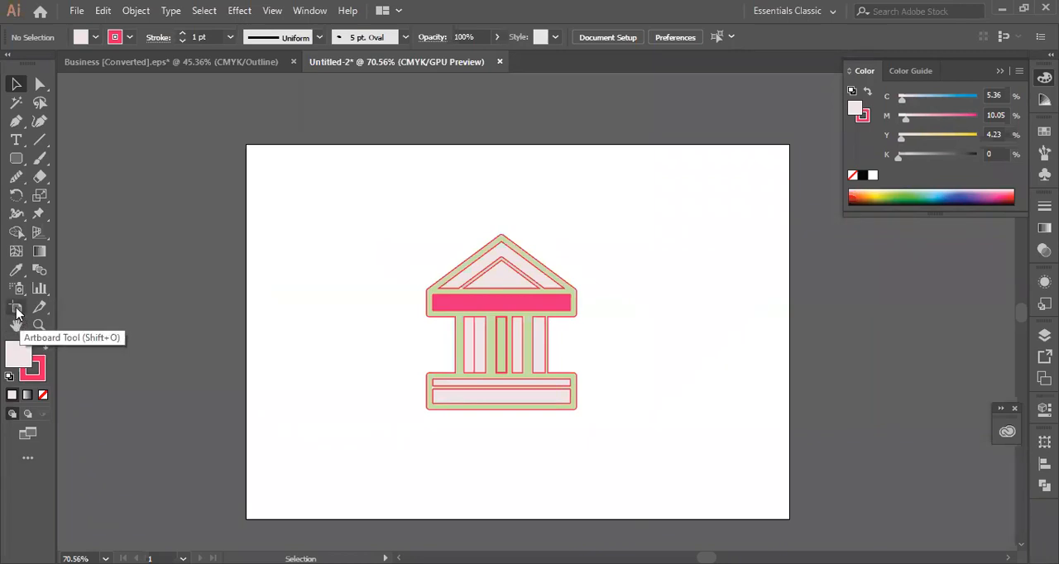
left_click(609, 38)
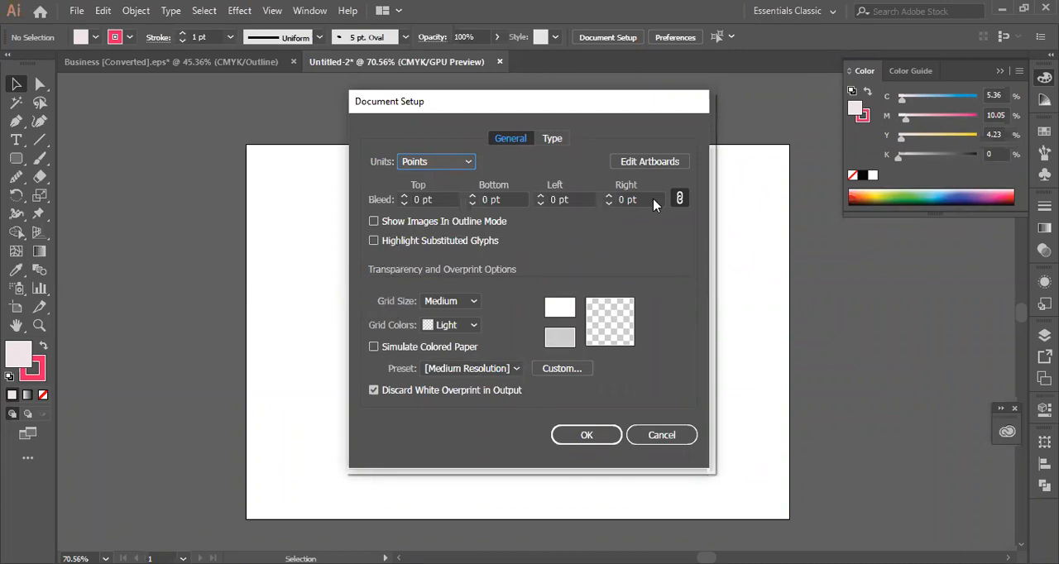
left_click(653, 161)
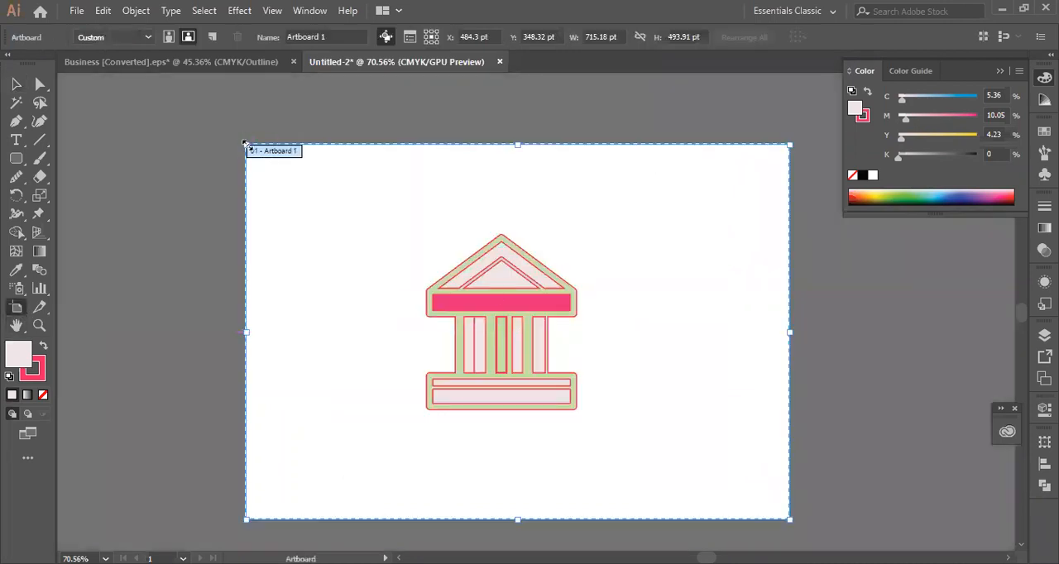
left_click_drag(246, 144, 331, 197)
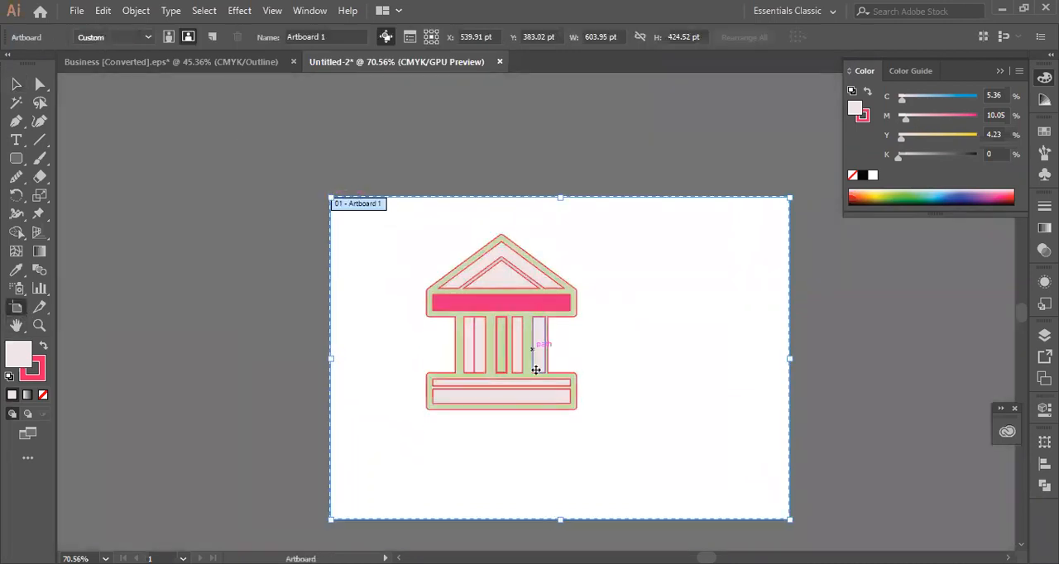
left_click_drag(790, 197, 733, 236)
left_click(16, 84)
- Centre the grouped building on the smaller artboard and deselect it
left_click_drag(511, 339, 558, 351)
scroll(567, 160, "down", 3)
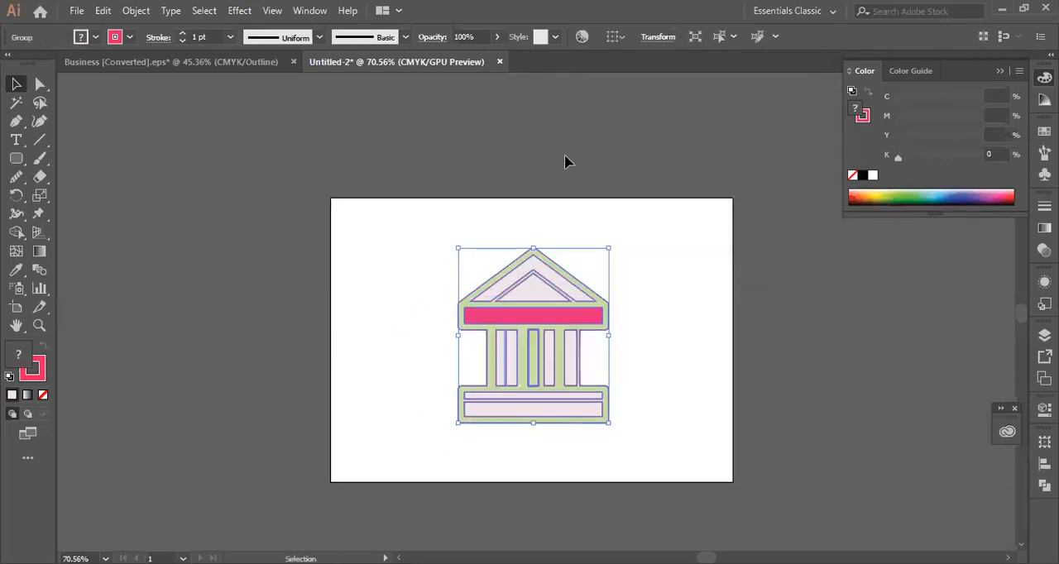
left_click(782, 259)
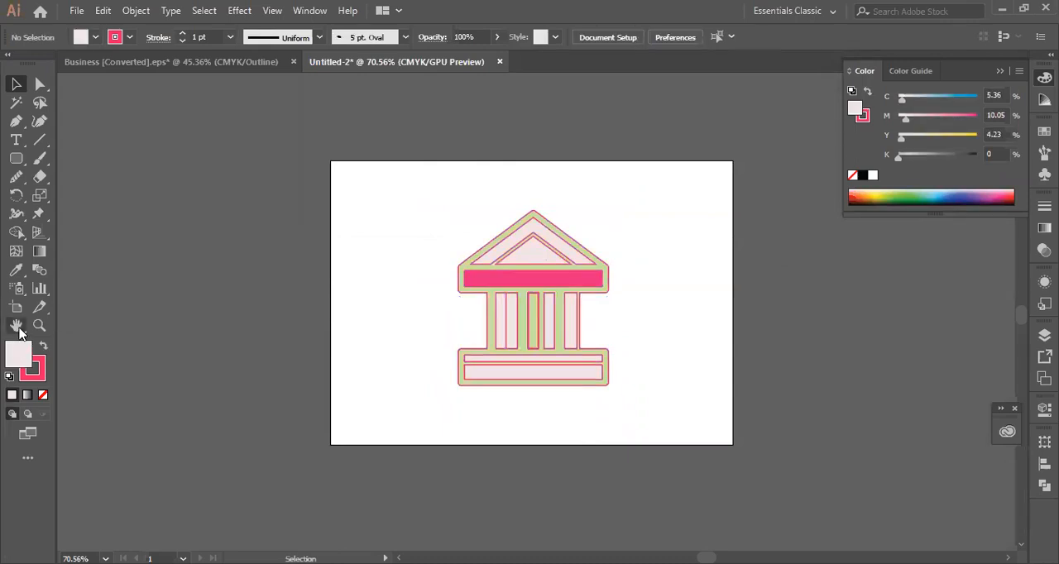
- Pan around the artboard with the Hand tool, and again temporarily from the Selection tool with the building selected
left_click(16, 326)
left_click_drag(511, 309, 513, 272)
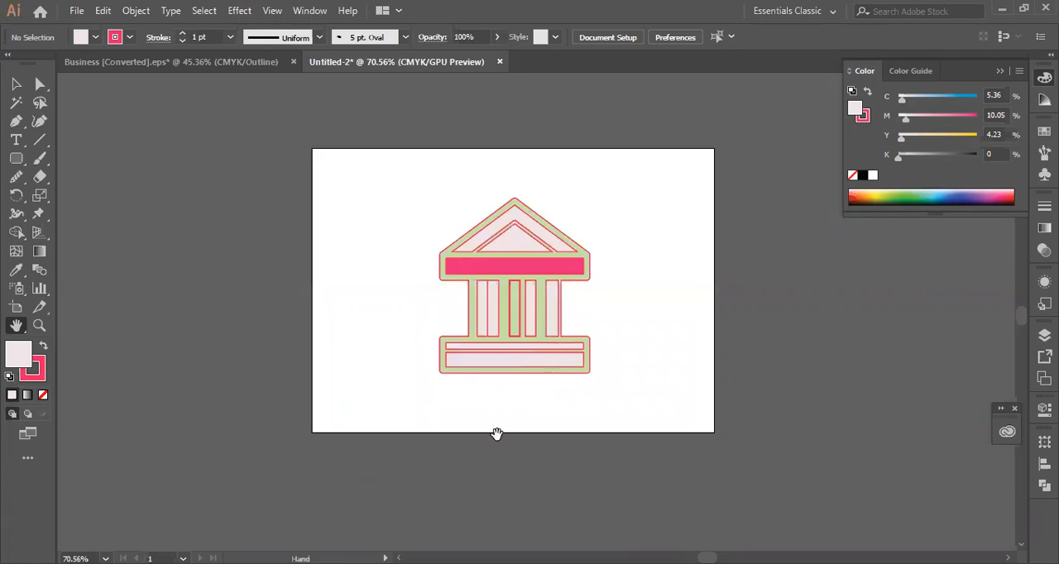
left_click_drag(530, 284, 594, 265)
left_click(14, 86)
left_click(584, 300)
key("space")
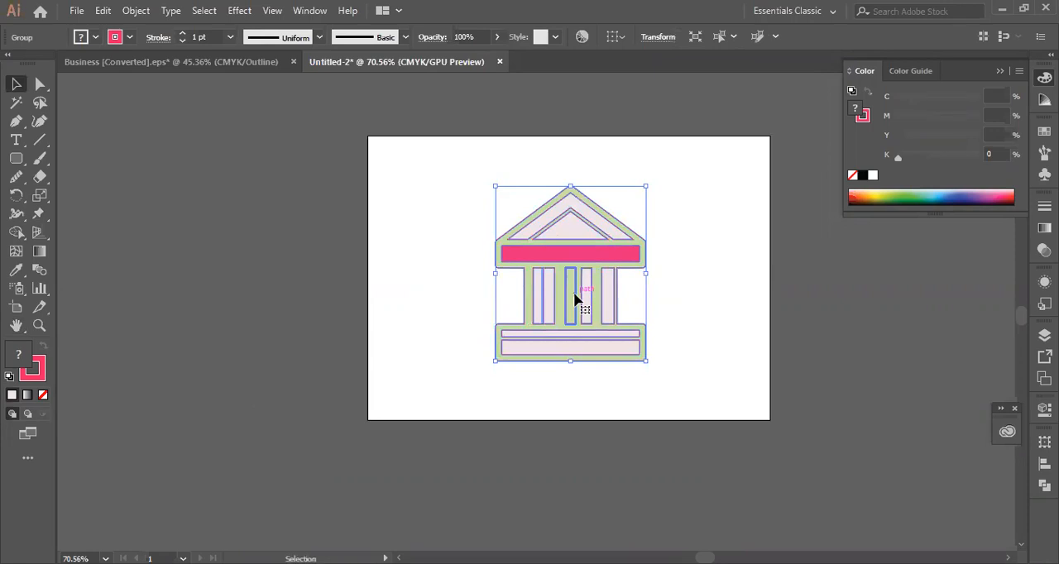
key("space")
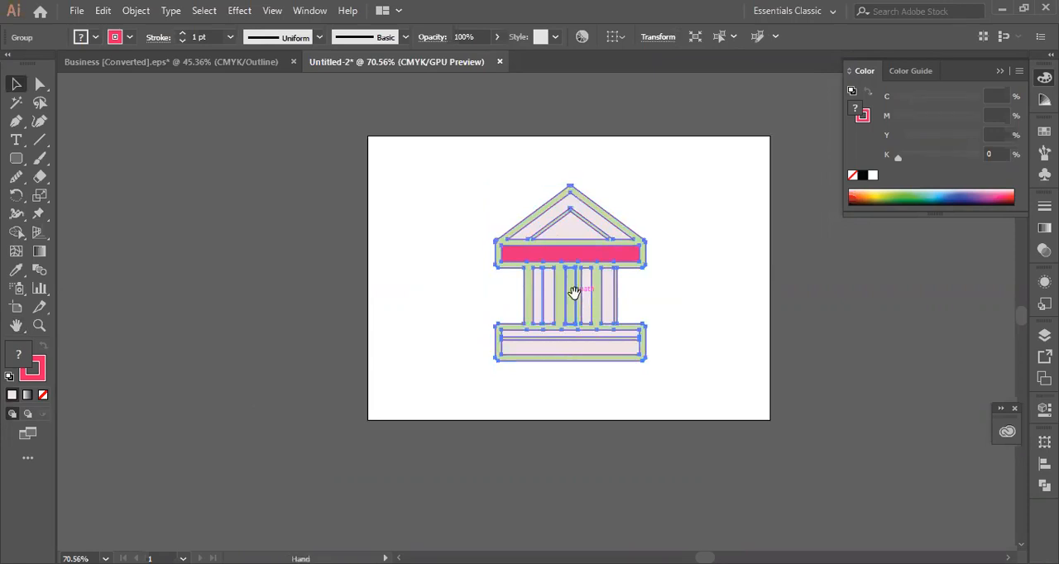
mouse_move(522, 318)
left_mouse_down()
mouse_move(401, 336)
mouse_move(524, 298)
mouse_move(535, 321)
left_mouse_up()
left_click(677, 288)
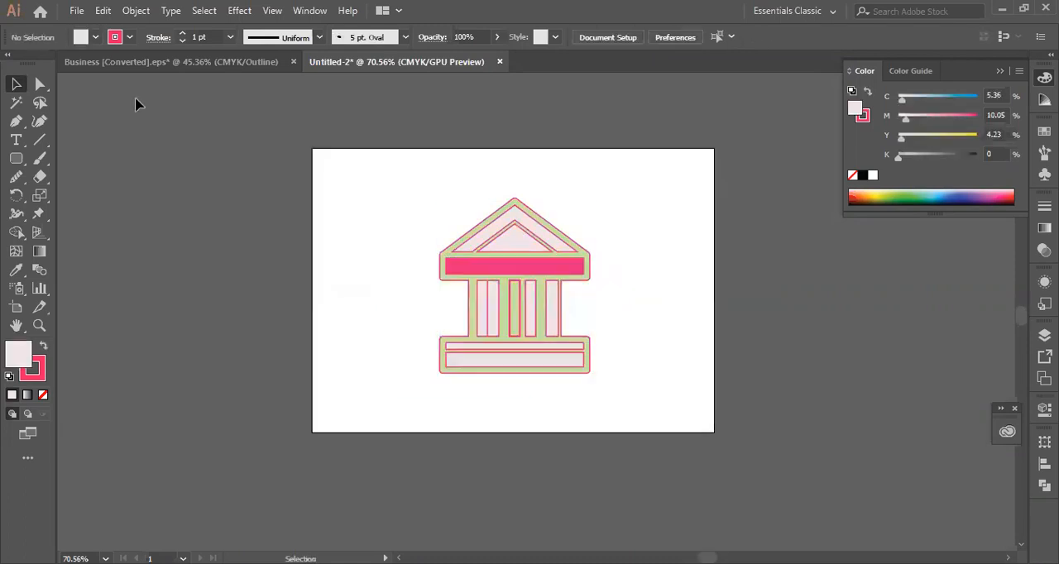
- Select the building, examine the file formats offered by Save As, and close the dialog without saving
left_click_drag(282, 247, 635, 340)
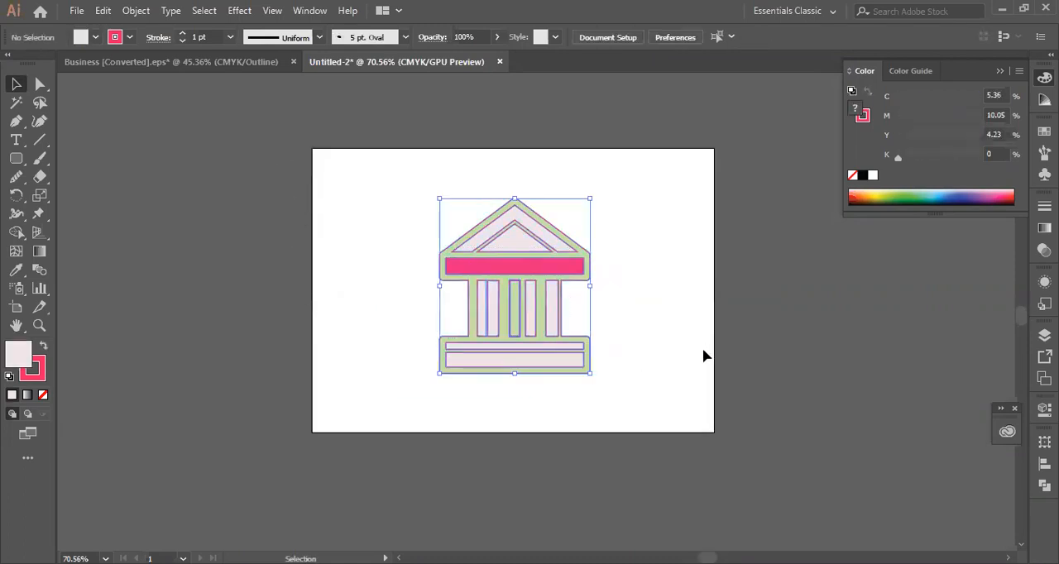
left_click(77, 10)
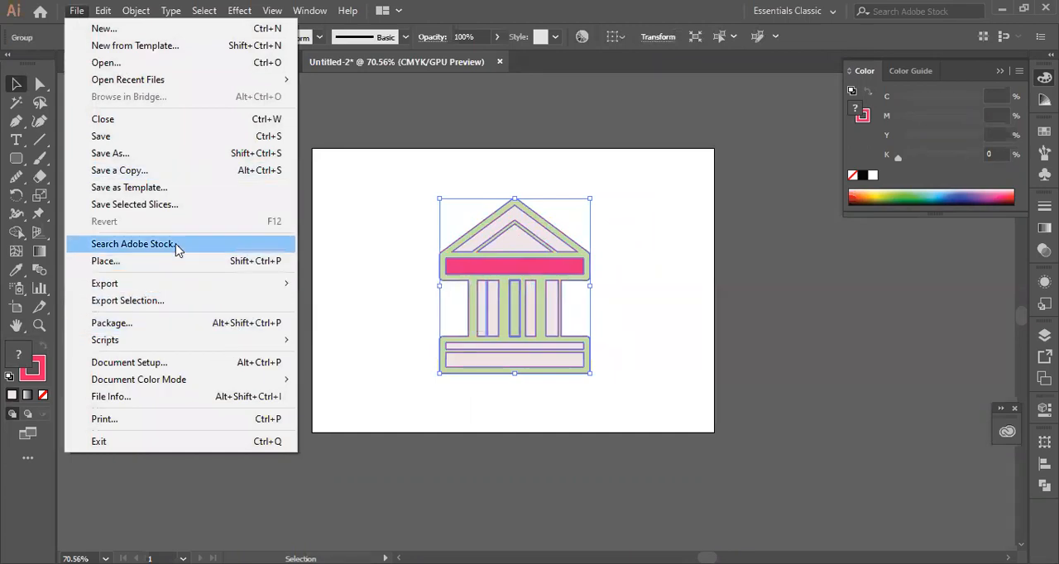
left_click(127, 153)
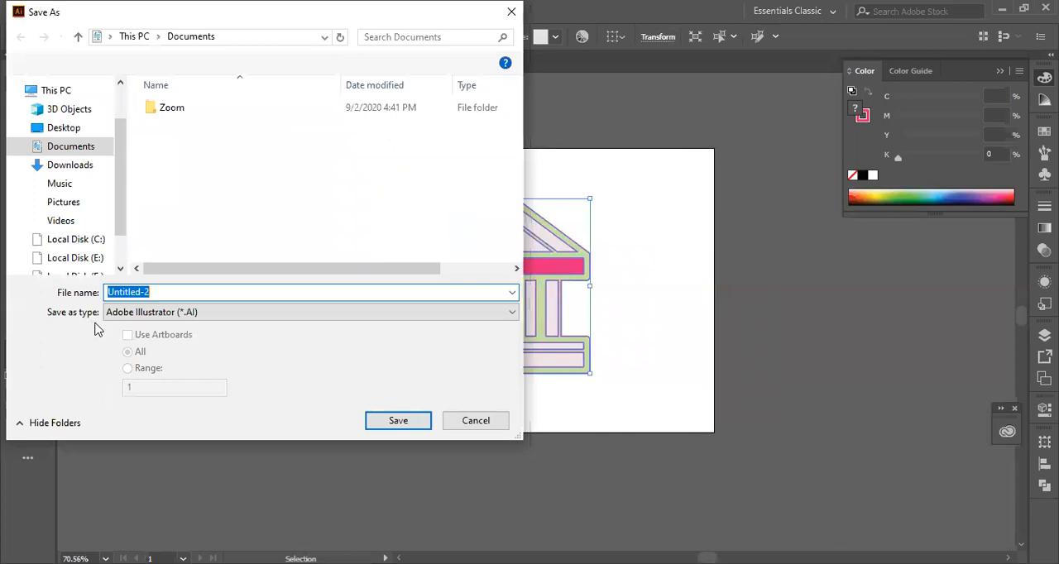
left_click(513, 312)
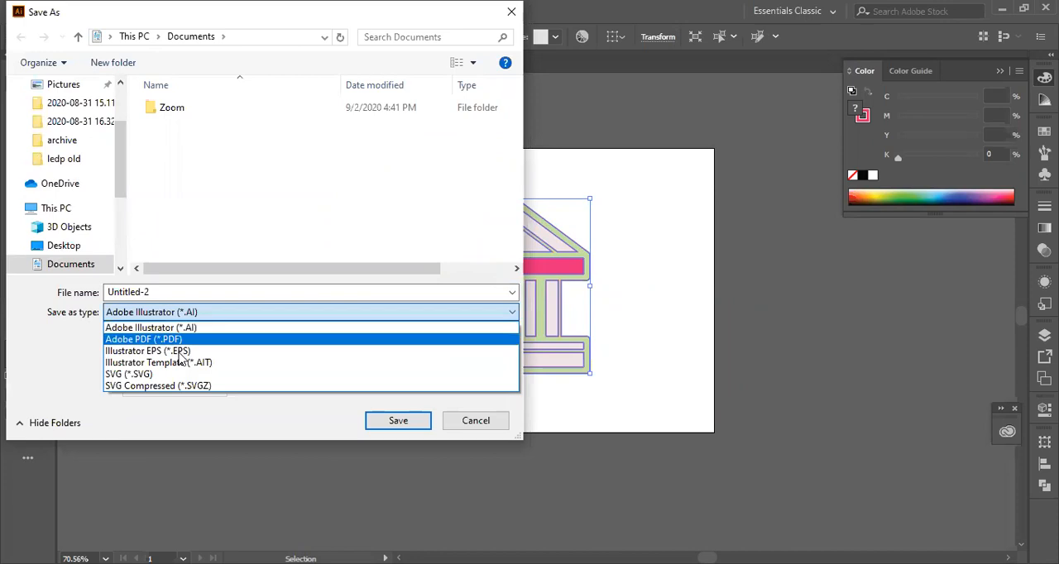
left_click(470, 426)
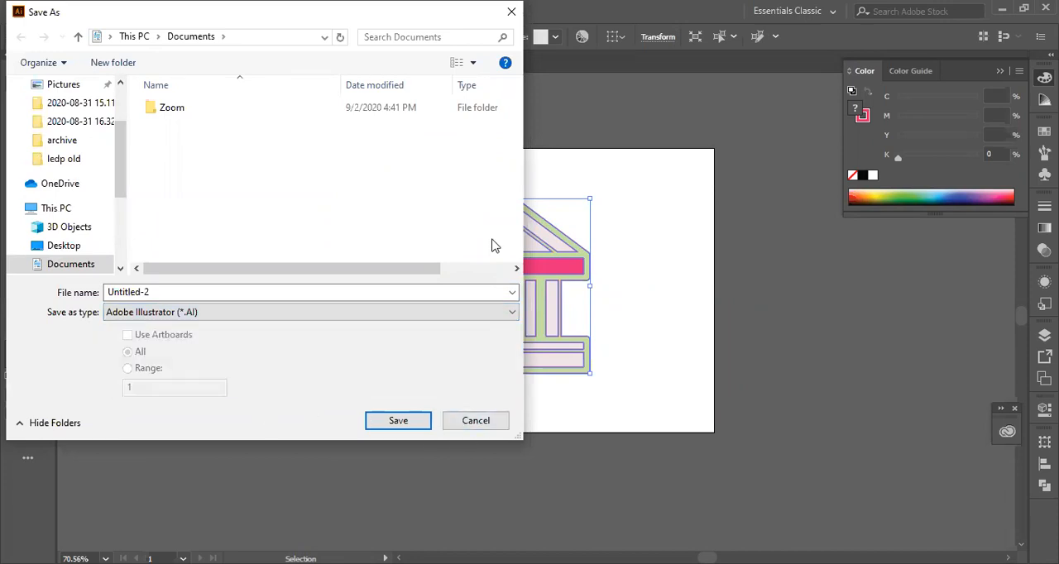
left_click(511, 12)
- Export the building artwork as a JPEG named Untitled-2 to the Desktop, continuing to the JPEG options
left_click(77, 12)
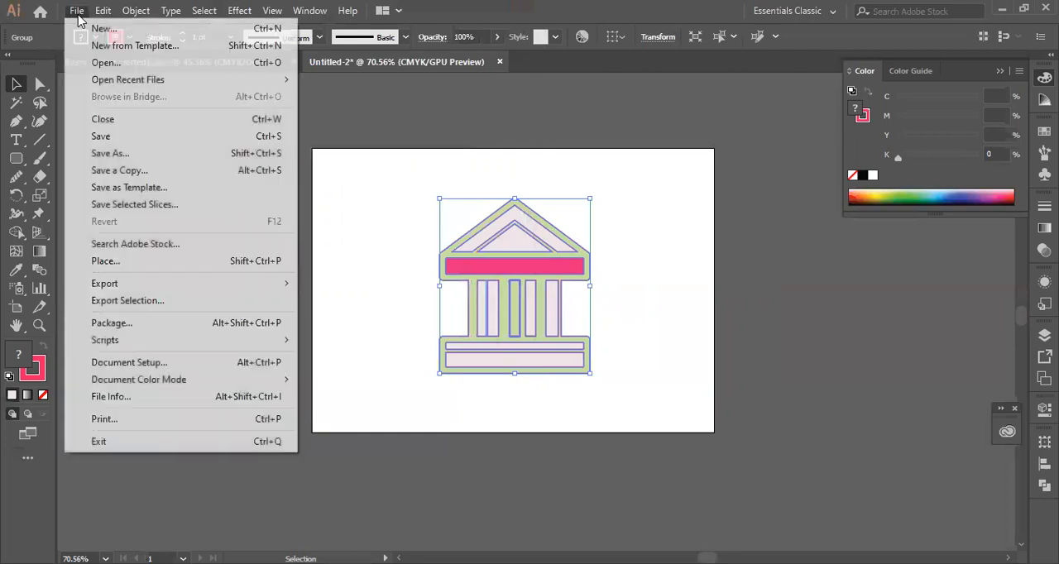
mouse_move(142, 288)
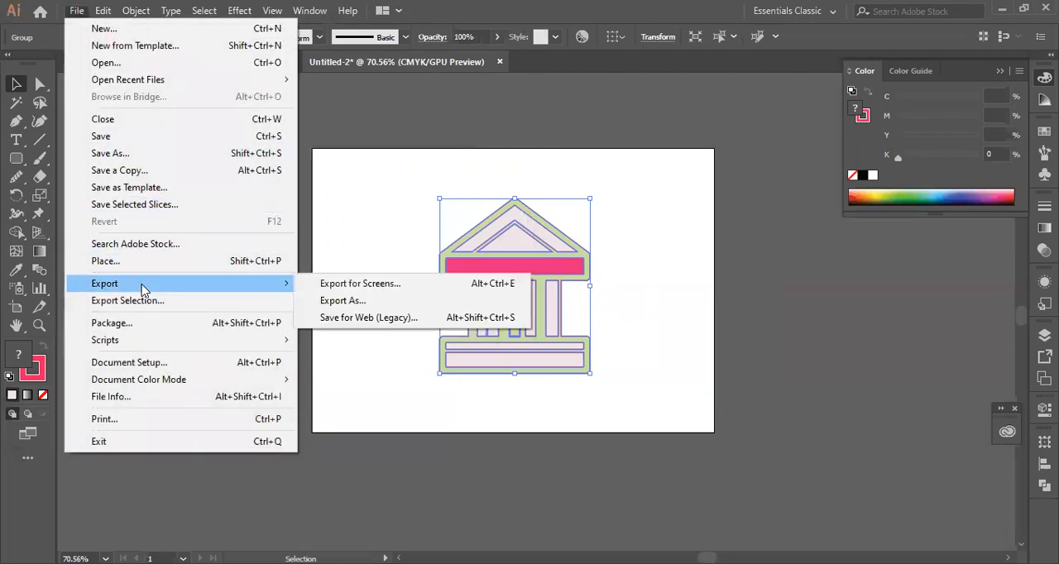
left_click(345, 301)
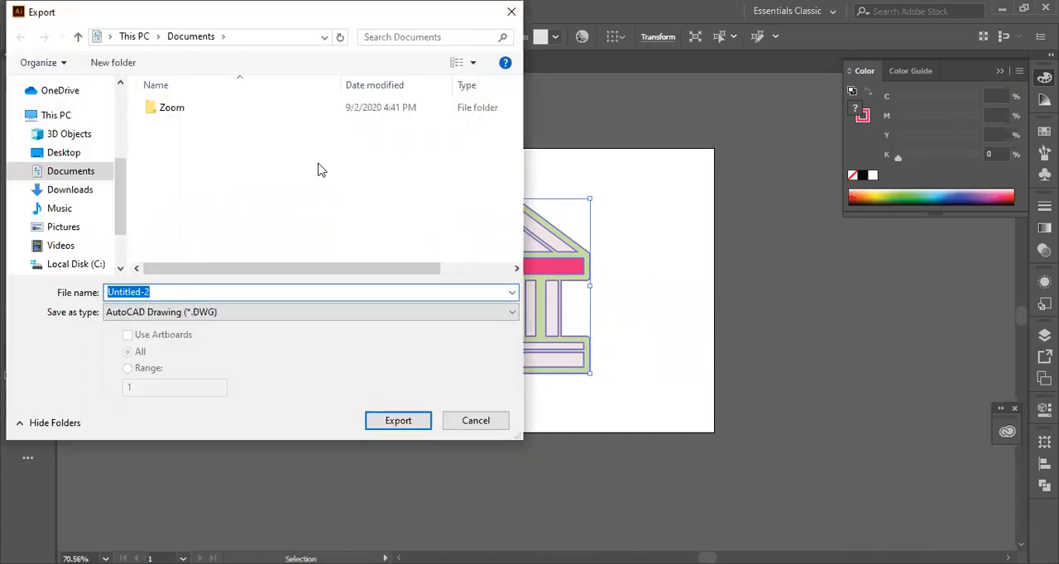
left_click(510, 313)
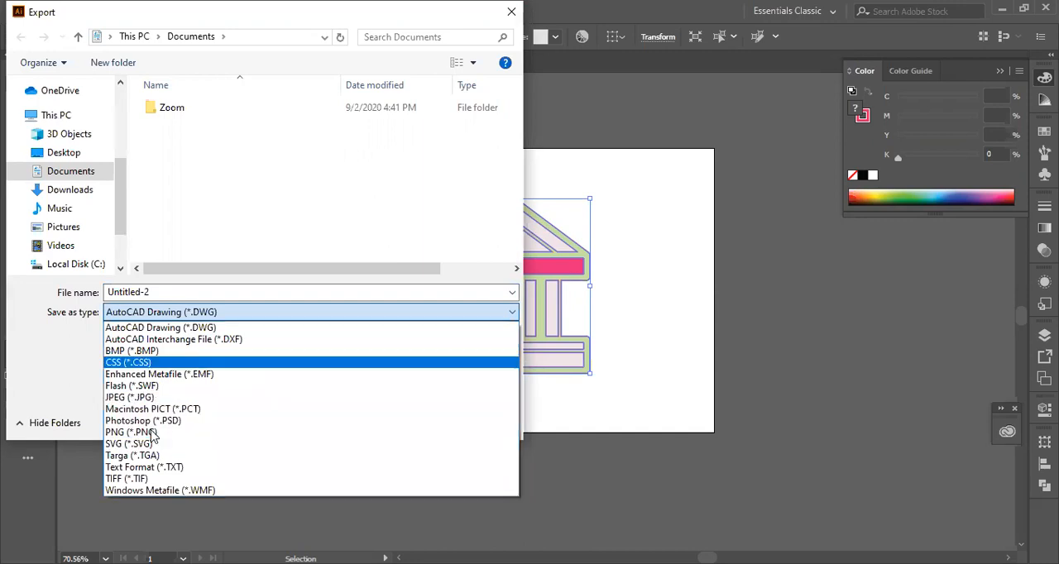
key("Escape")
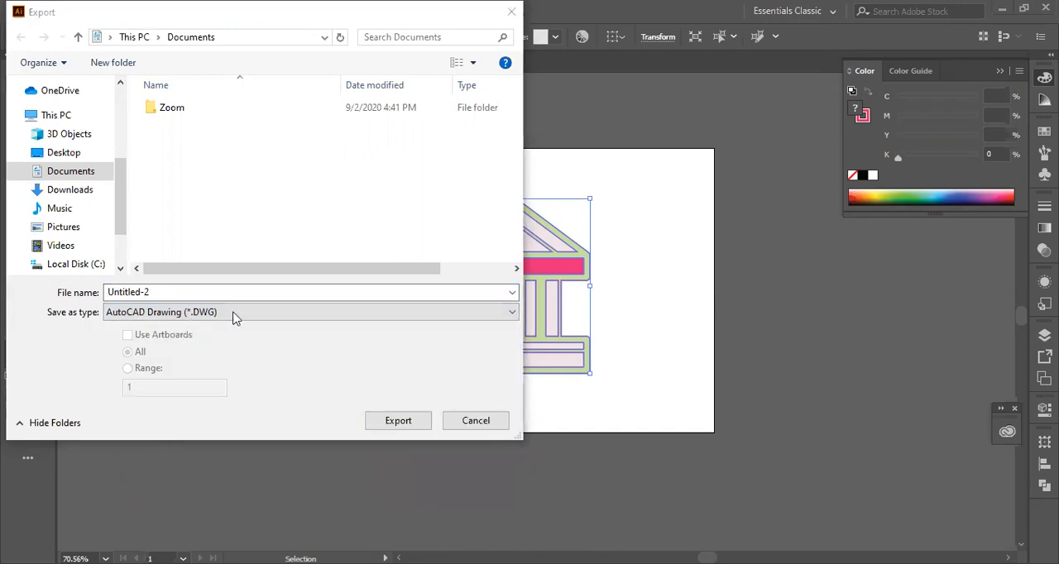
left_click(512, 312)
left_click(154, 398)
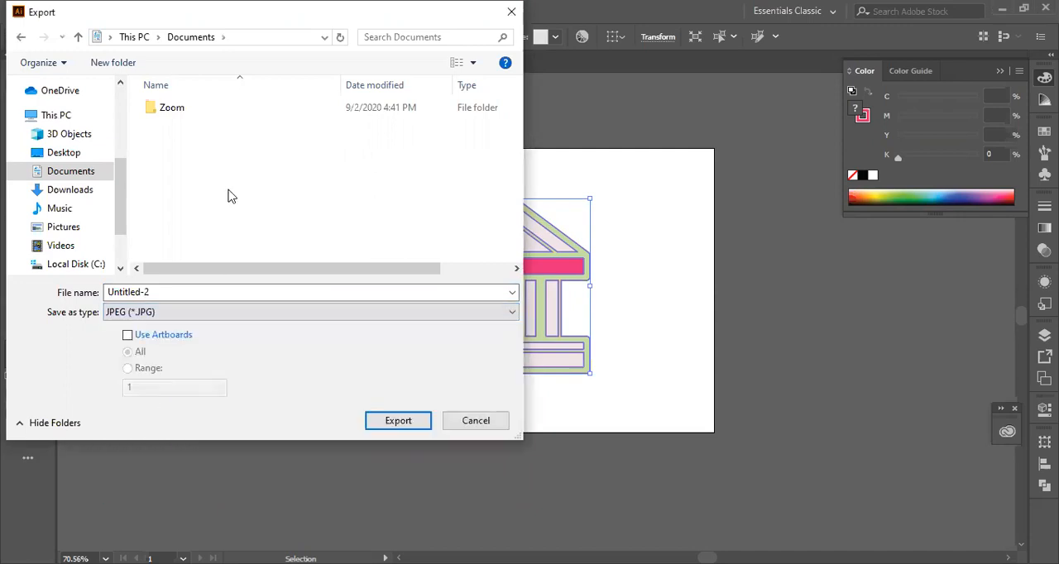
left_click(66, 154)
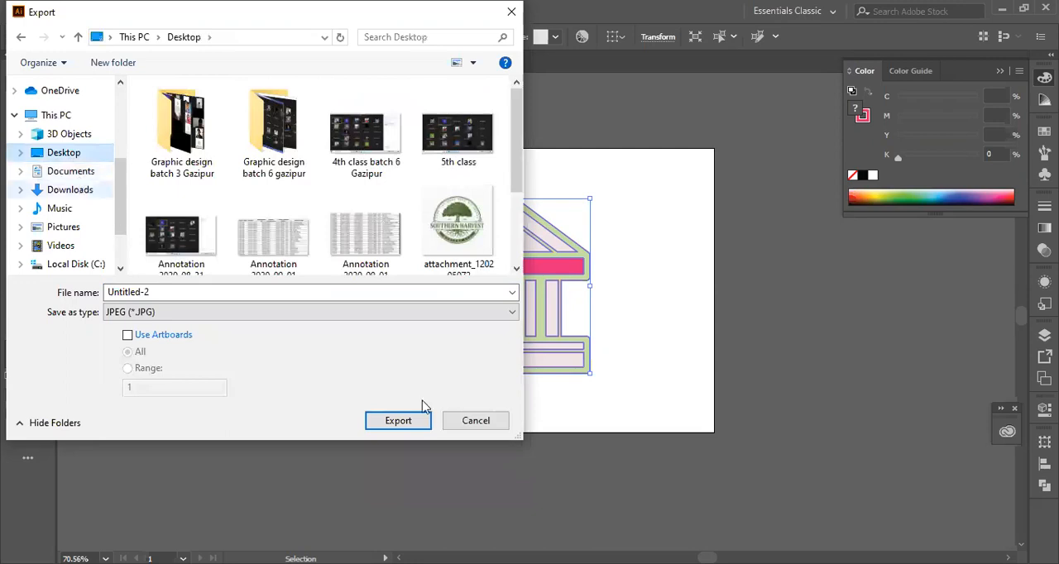
left_click(403, 423)
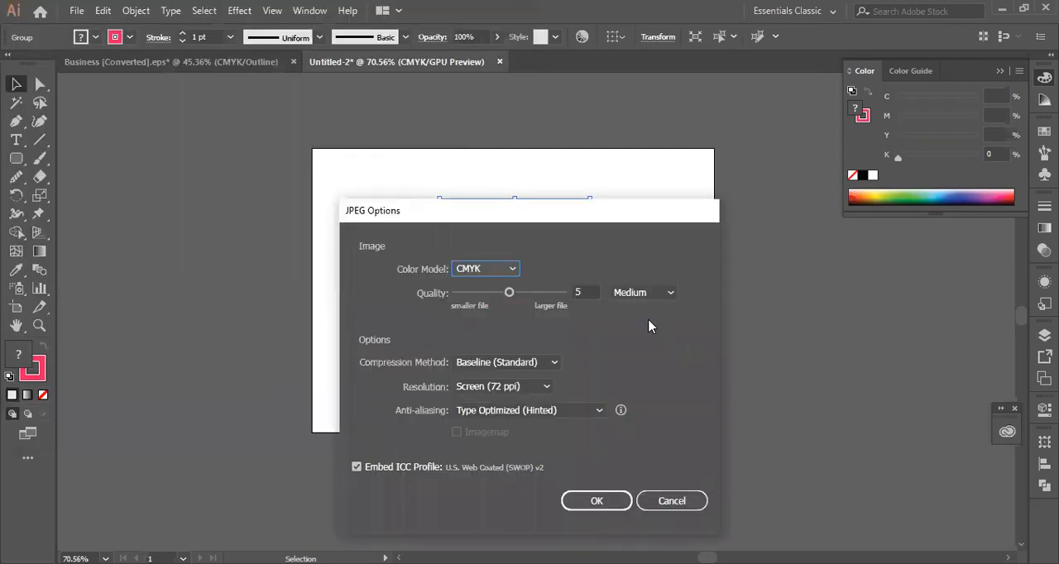
- Set the JPEG resolution to High (300 ppi) and the color model to RGB
left_click(544, 387)
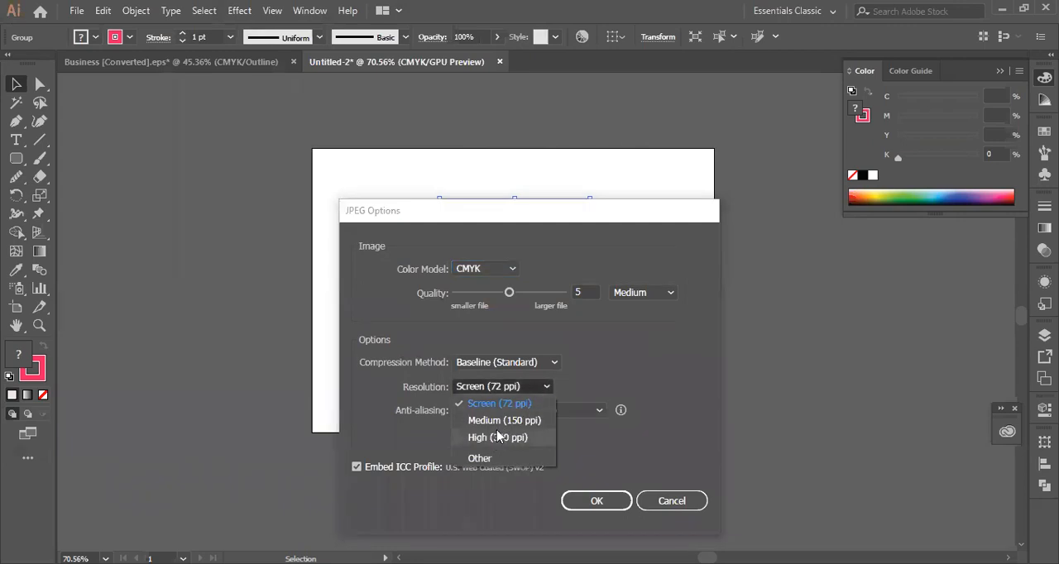
left_click(551, 370)
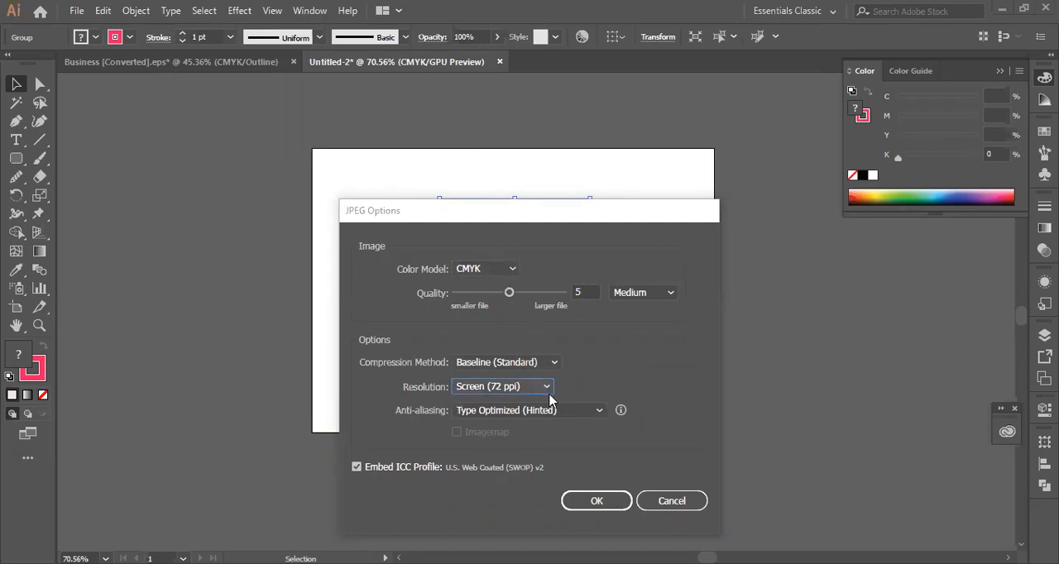
left_click(544, 390)
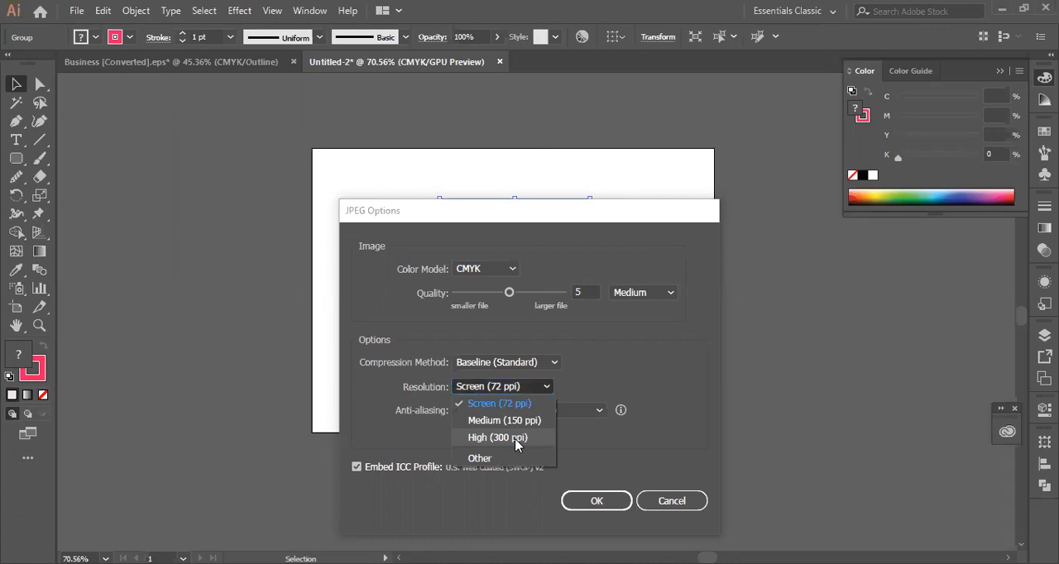
left_click(516, 444)
left_click(510, 268)
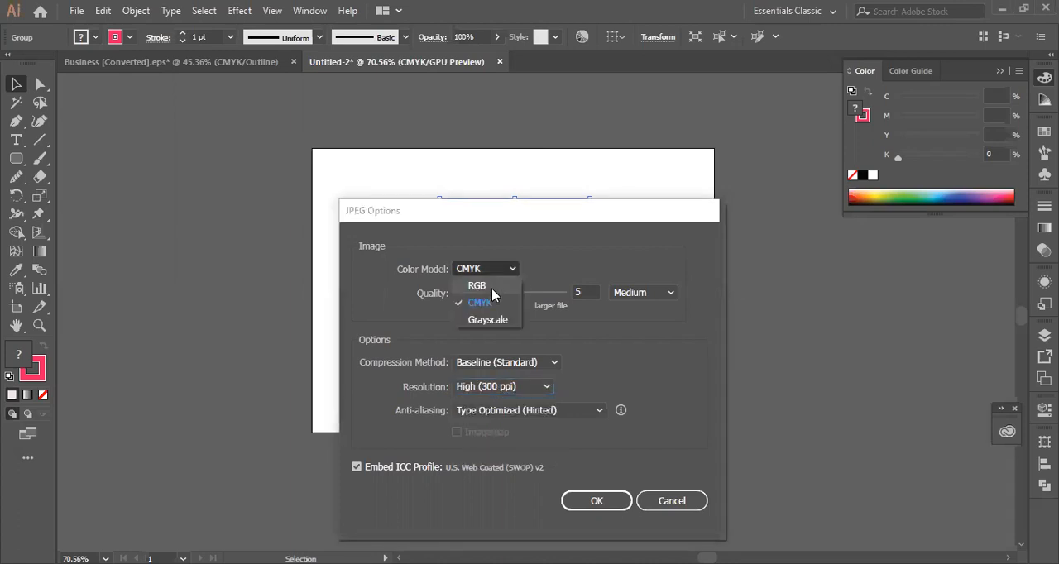
left_click(478, 285)
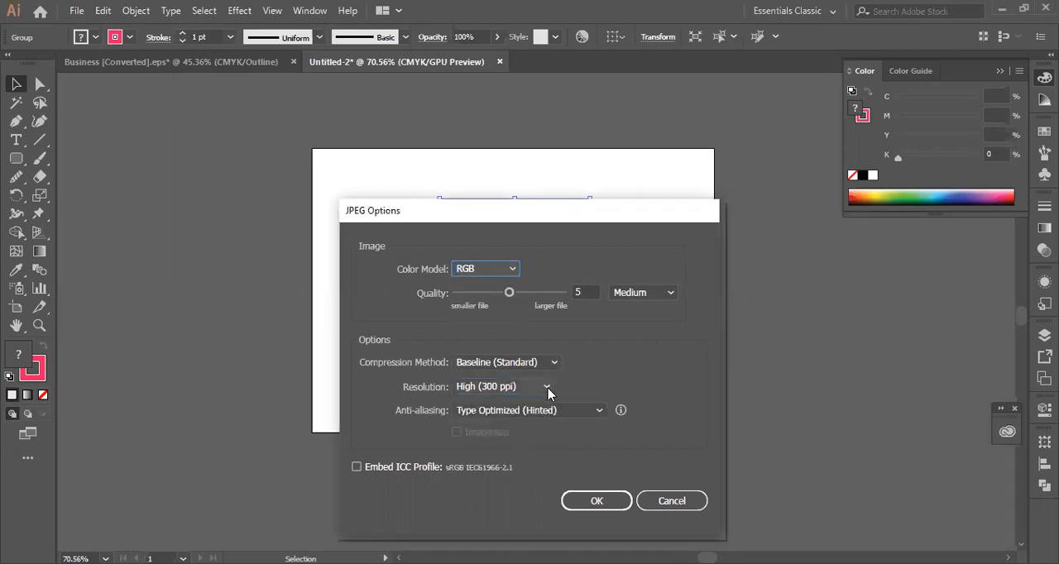
- Change the JPEG resolution to Screen (72 ppi) and raise the quality to 10, Maximum
left_click(548, 393)
left_click(530, 404)
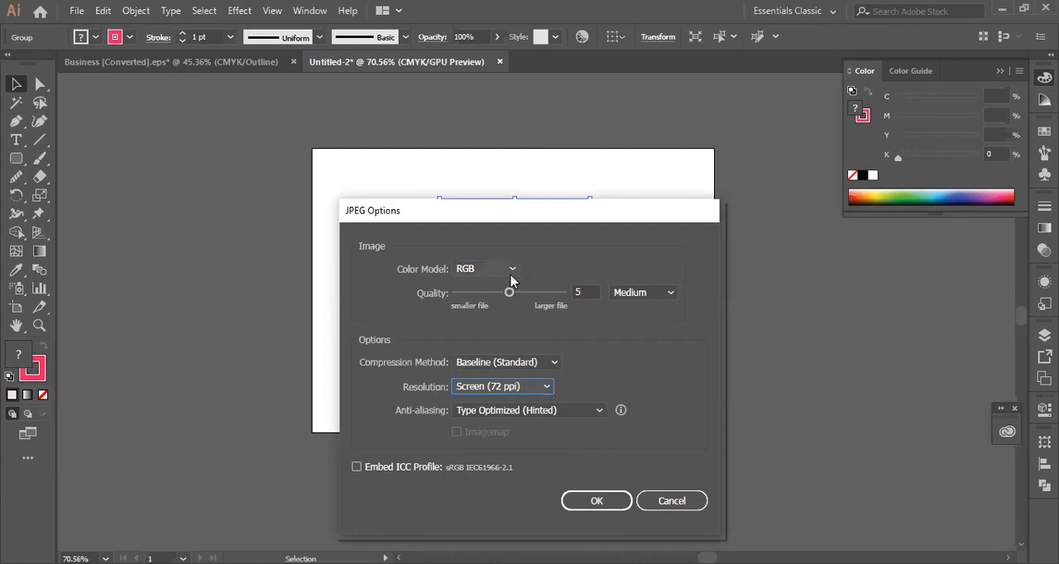
left_click_drag(509, 292, 563, 292)
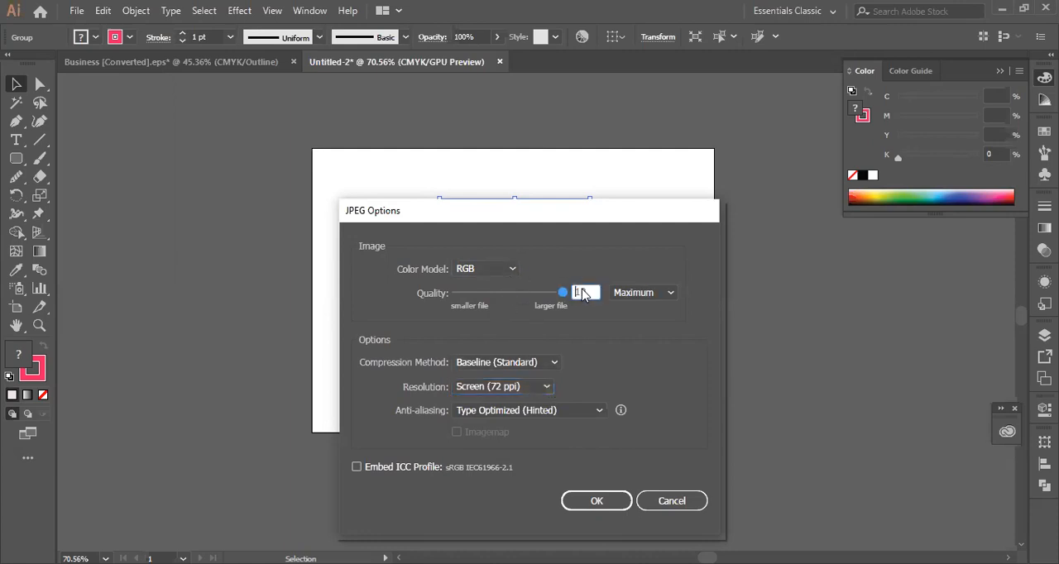
left_click(666, 295)
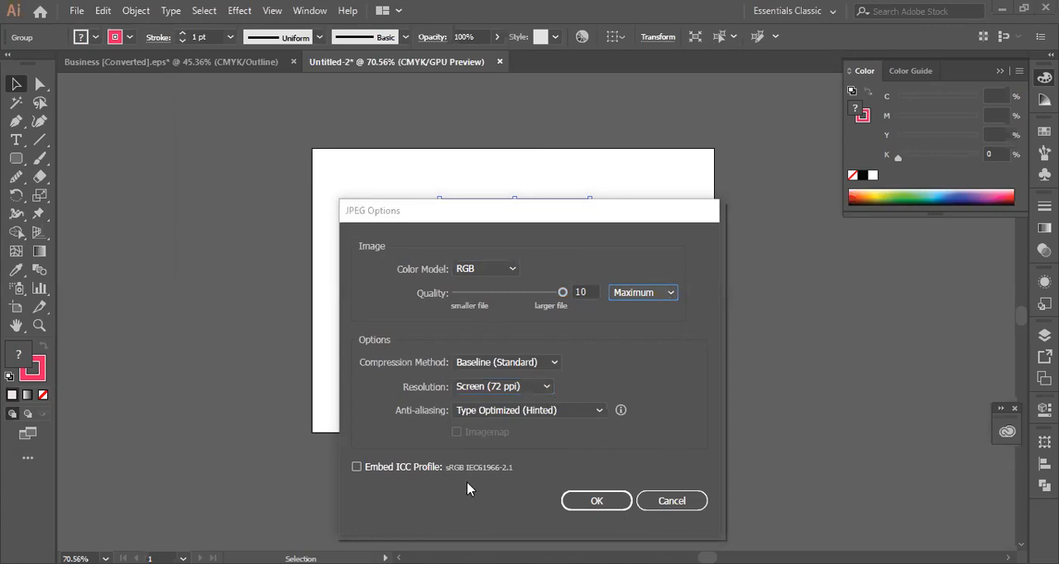
- Embed the sRGB ICC profile, keep Type Optimized (Hinted) anti-aliasing, and complete the JPEG export
left_click(357, 467)
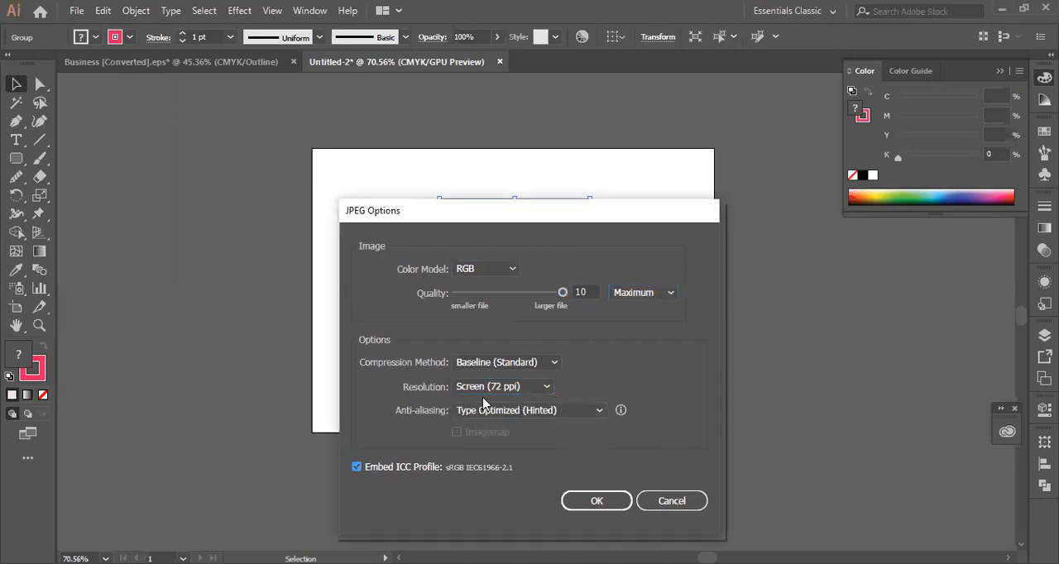
left_click(601, 411)
left_click(602, 410)
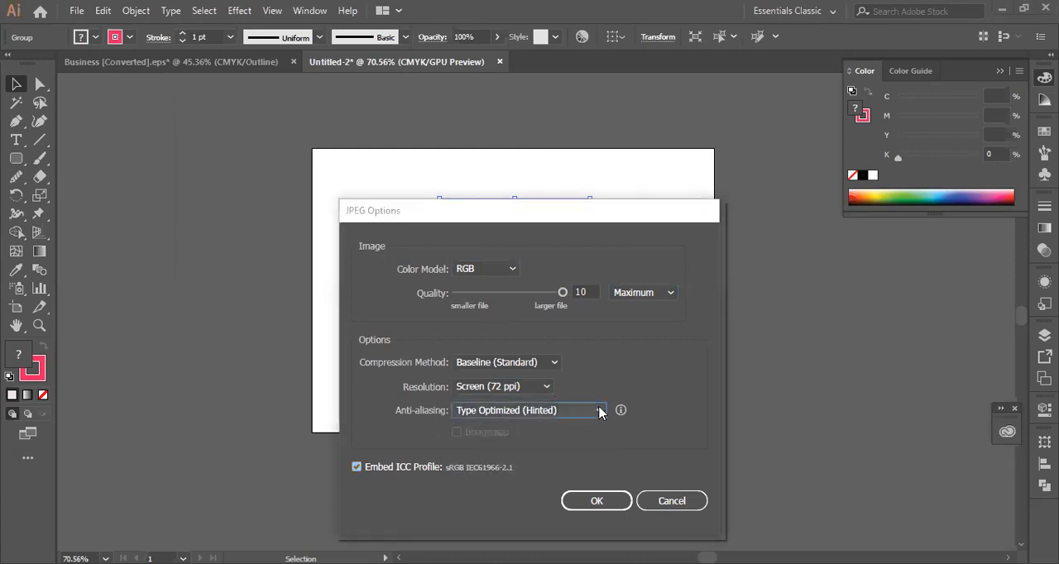
left_click(613, 502)
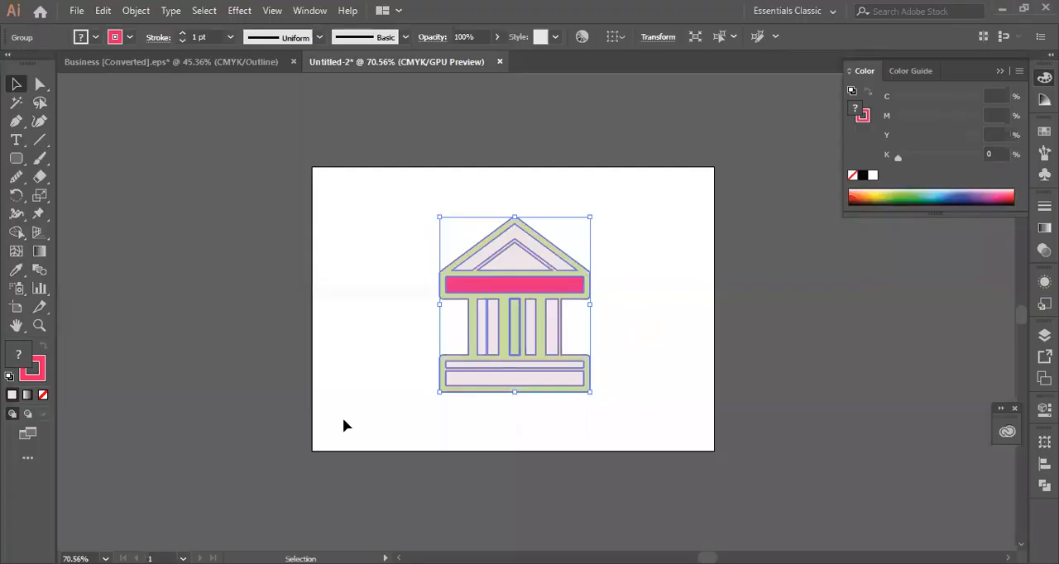
- Deselect the building, examine the file formats offered by Export As again, and close the dialog without exporting
left_click(277, 507)
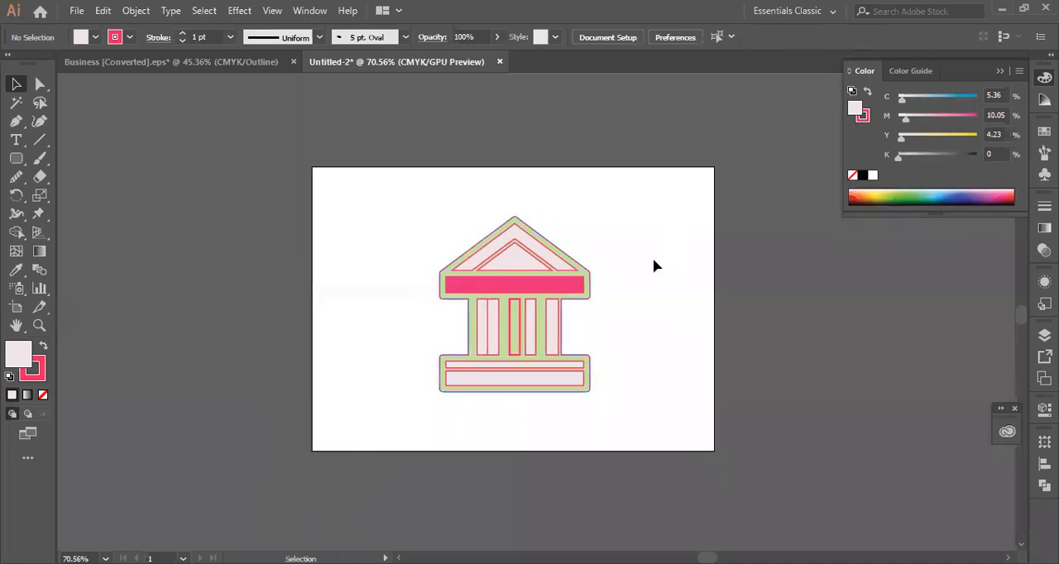
left_click(75, 11)
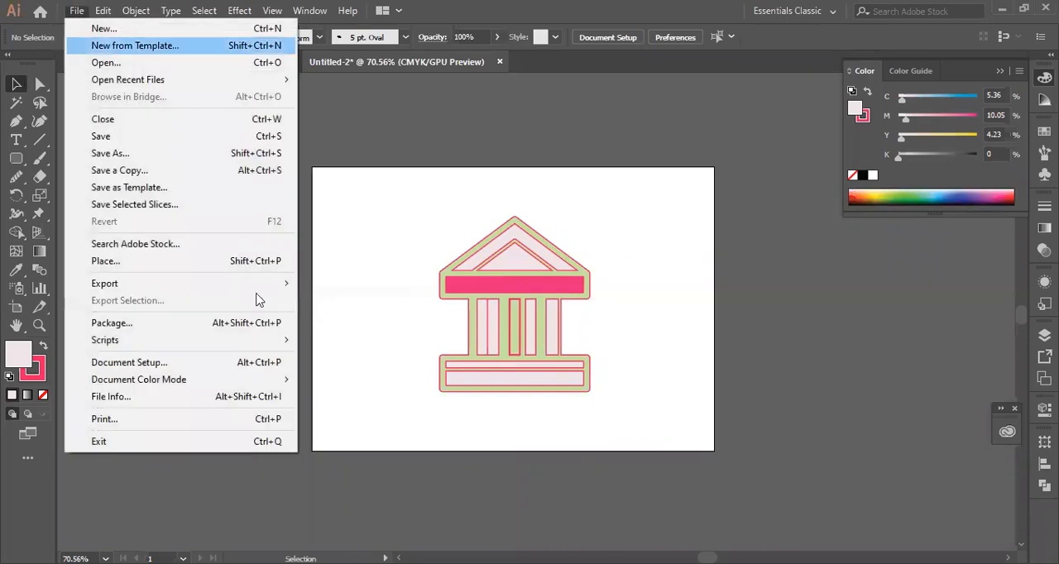
mouse_move(285, 283)
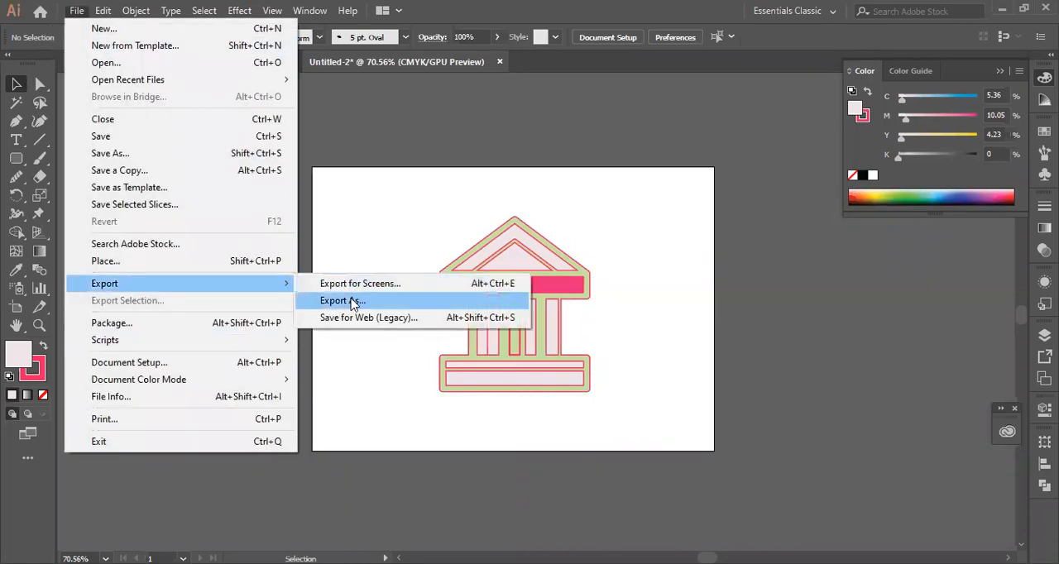
left_click(343, 300)
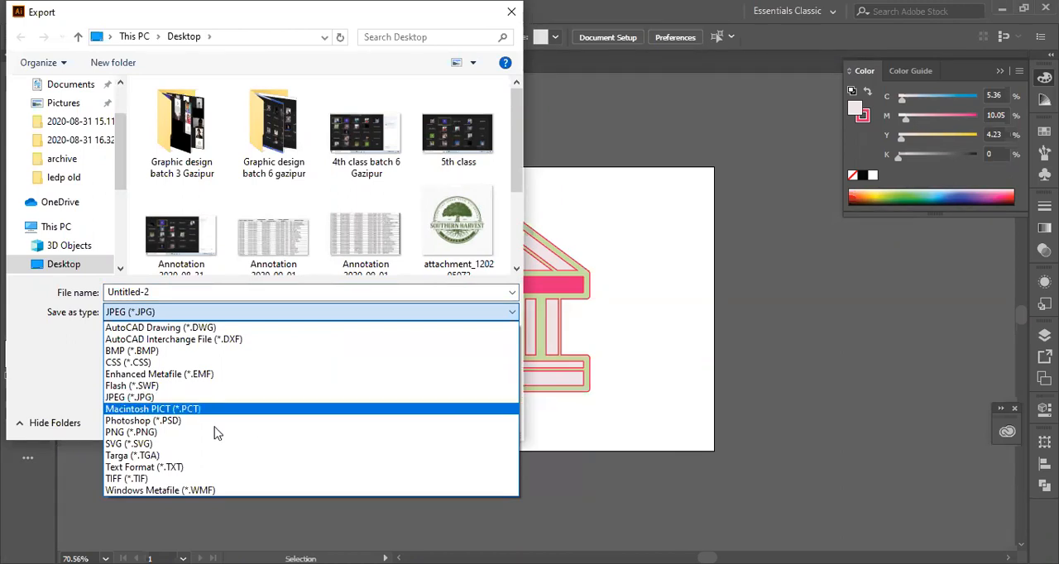
left_click(908, 316)
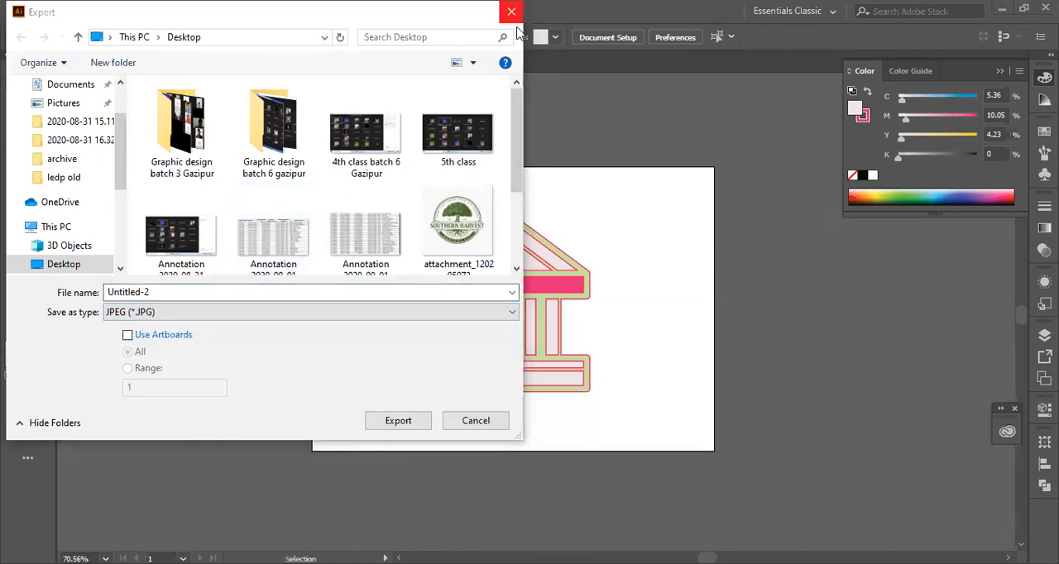
left_click(512, 17)
- Open the artwork in Save for Web, keep the GIF at 256 colors, and turn off transparency
left_click(76, 11)
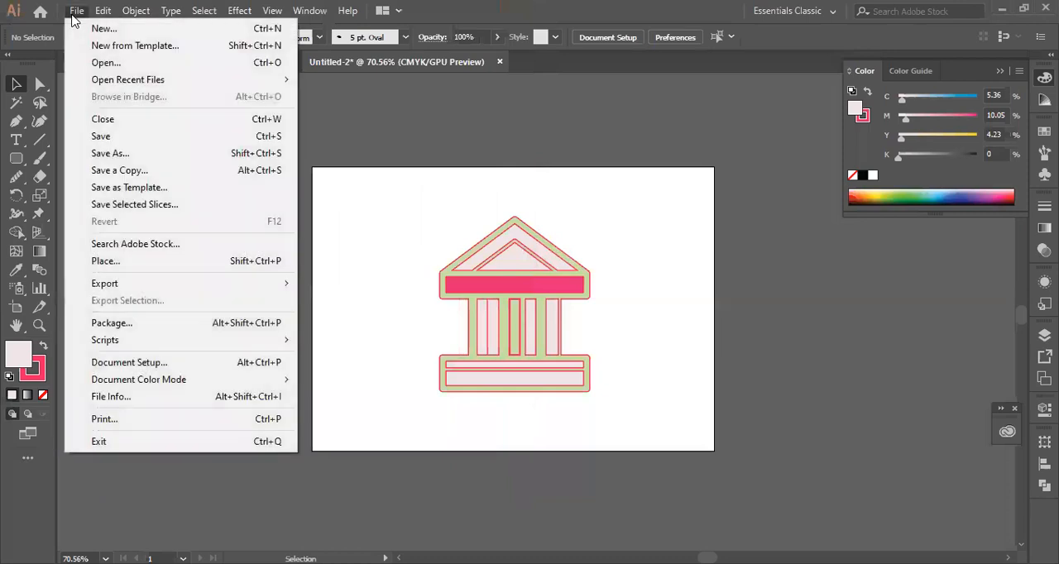
mouse_move(270, 283)
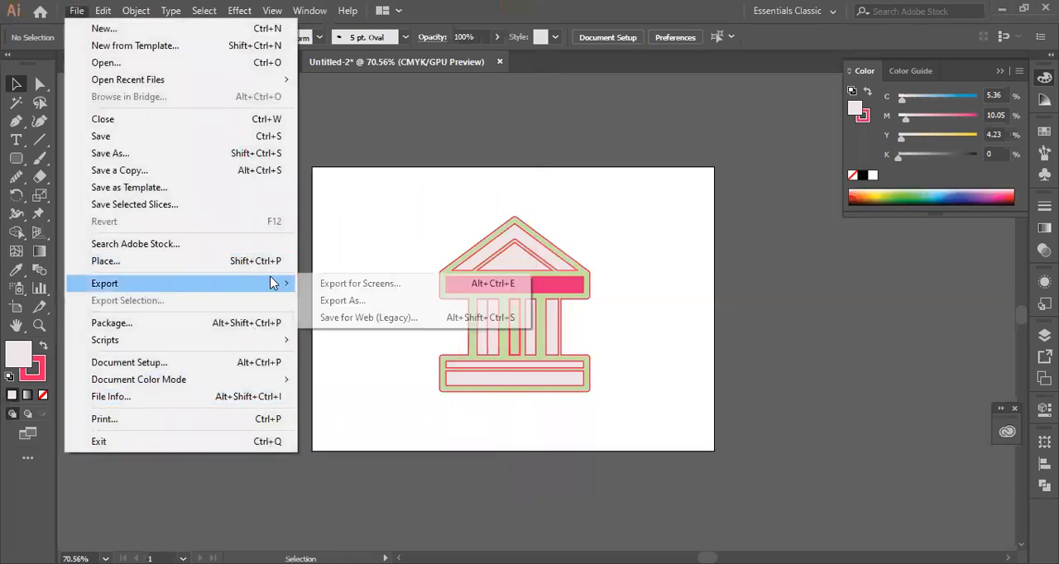
left_click(381, 318)
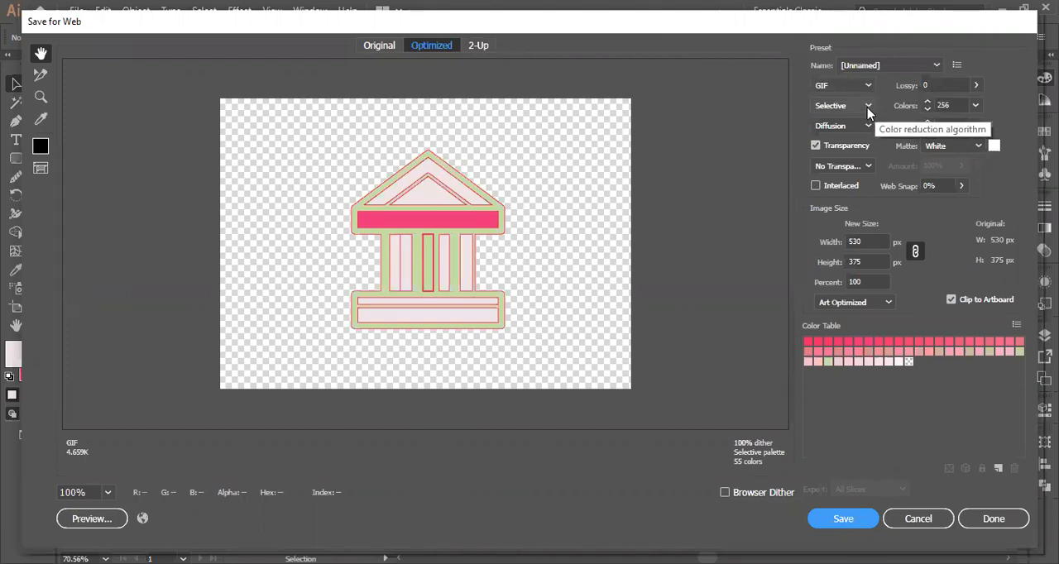
left_click(976, 106)
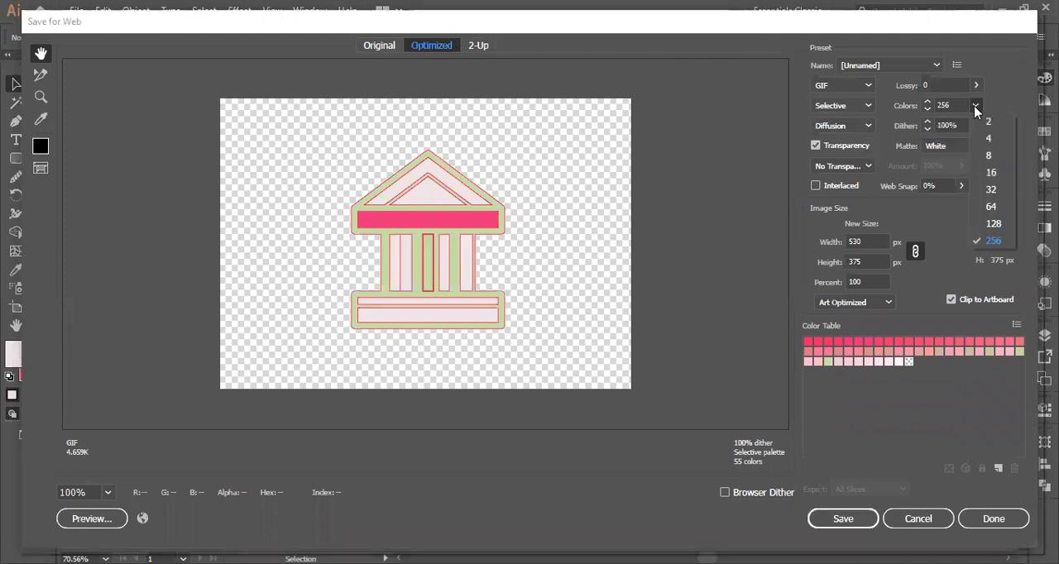
left_click(993, 239)
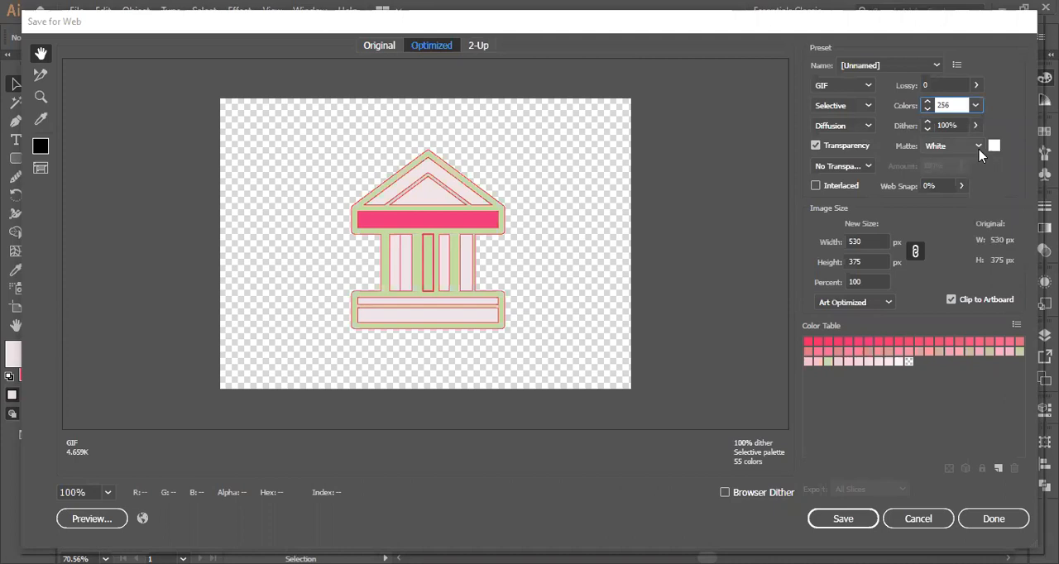
left_click(815, 145)
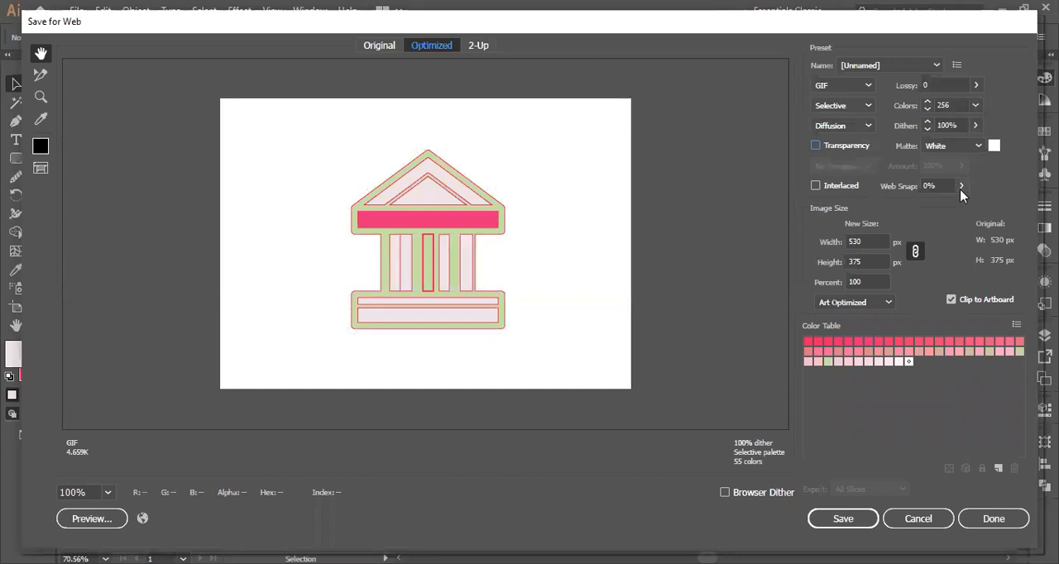
- Inspect two swatches in the GIF color table and preview the optimized GIF with its settings and HTML in the browser
left_click(837, 342)
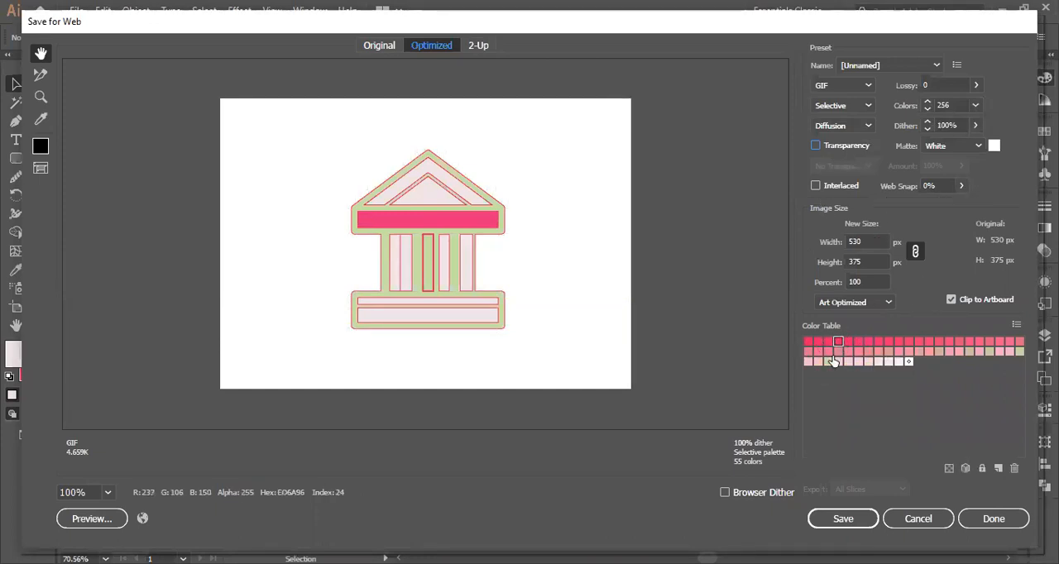
left_click(908, 362)
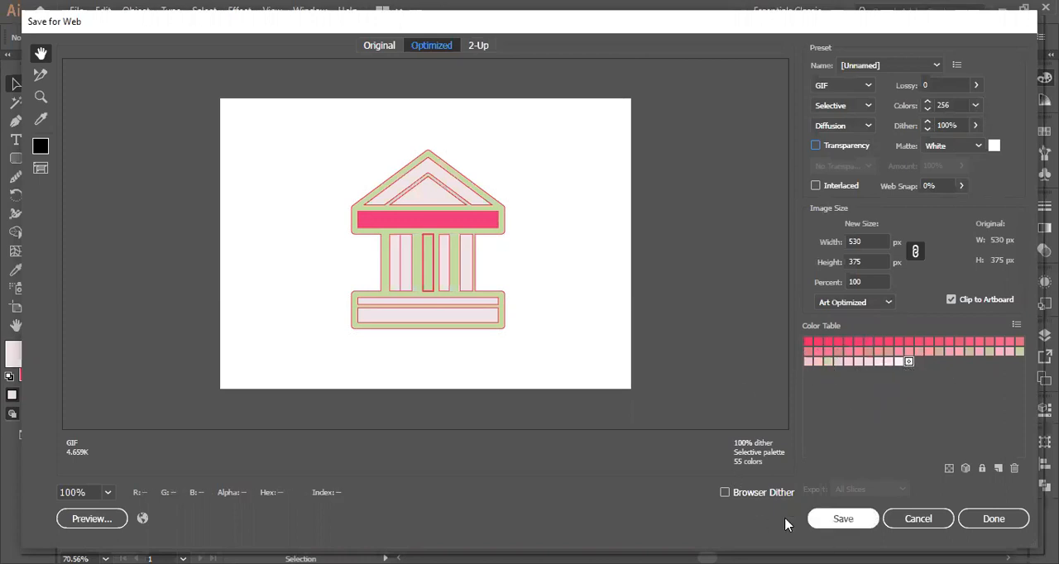
left_click(87, 519)
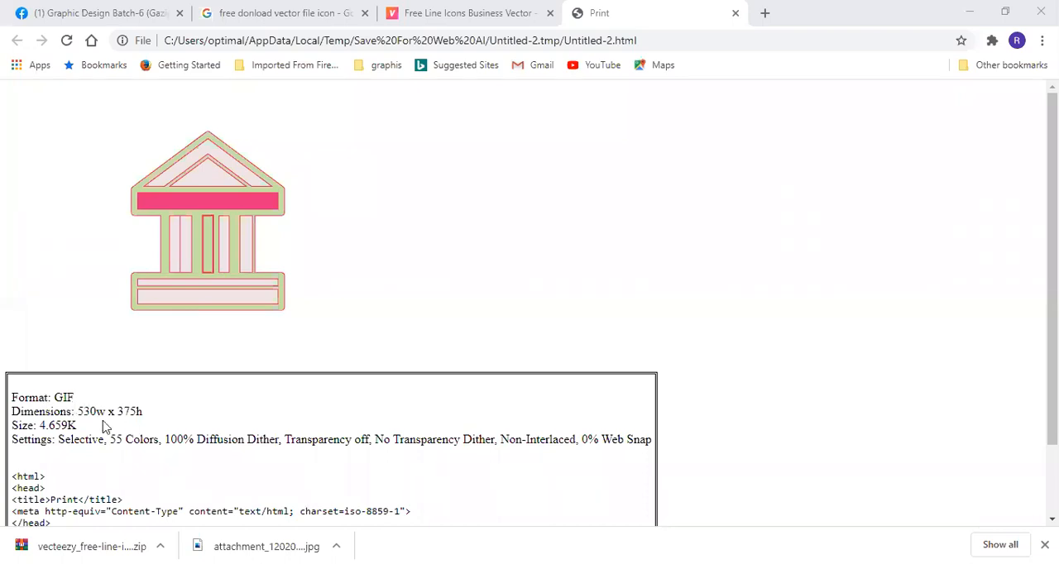
scroll(281, 455, "down", 2)
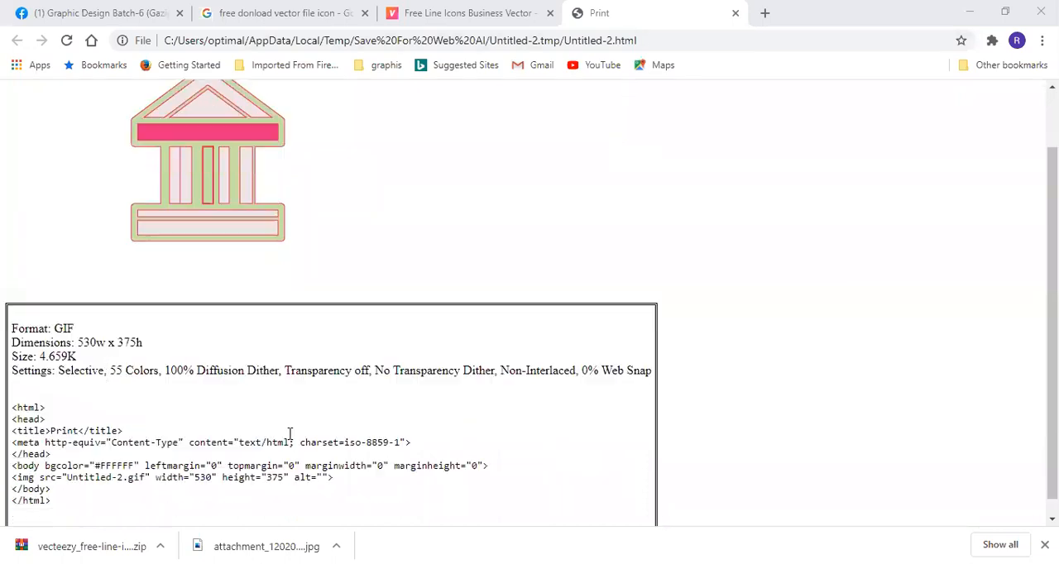
scroll(166, 367, "up", 2)
scroll(245, 290, "down", 2)
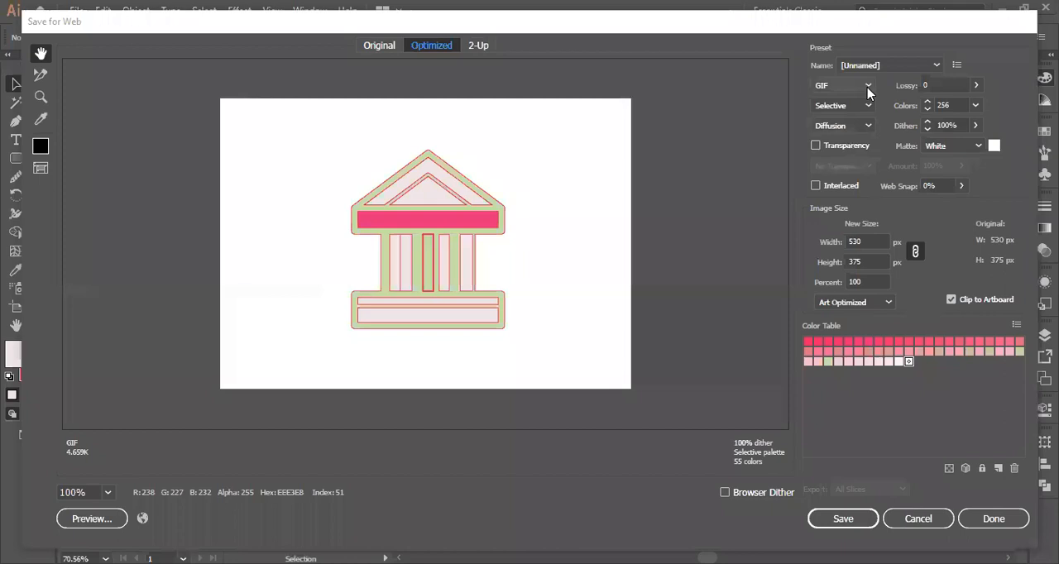
- Switch the web format to JPEG and preview the image with its settings and HTML in the browser
left_click(867, 86)
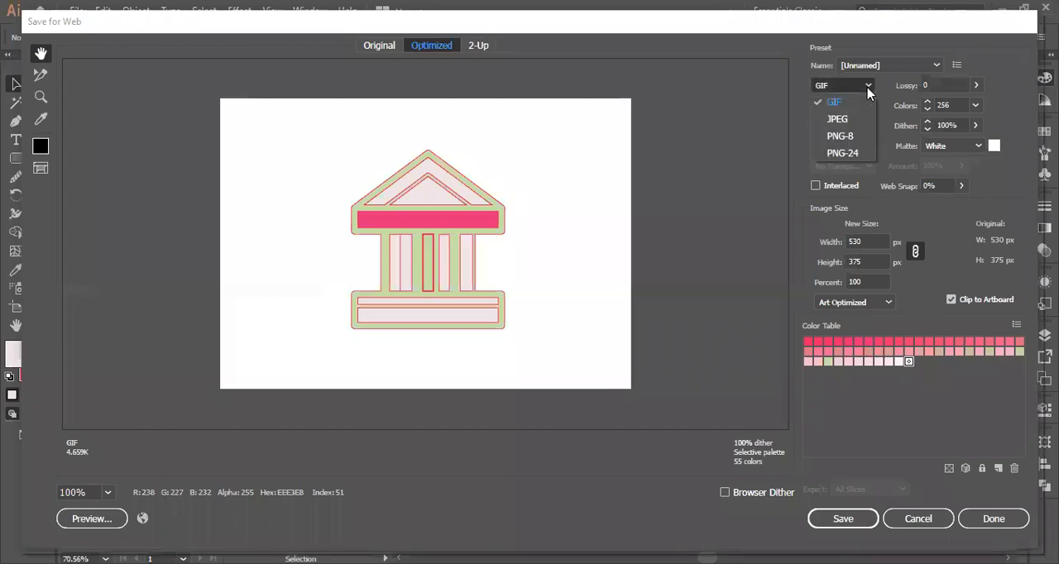
left_click(838, 119)
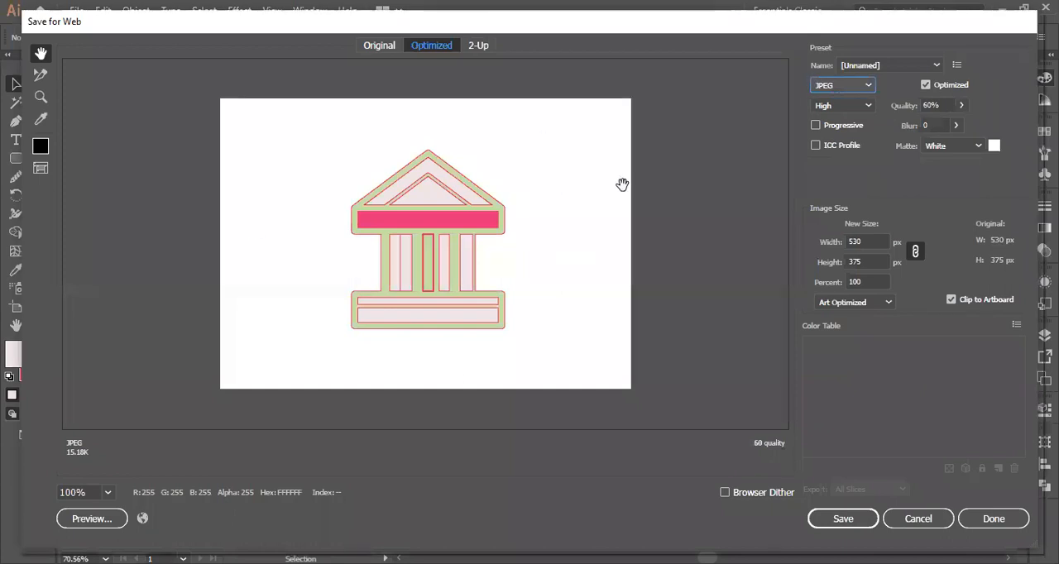
left_click(91, 519)
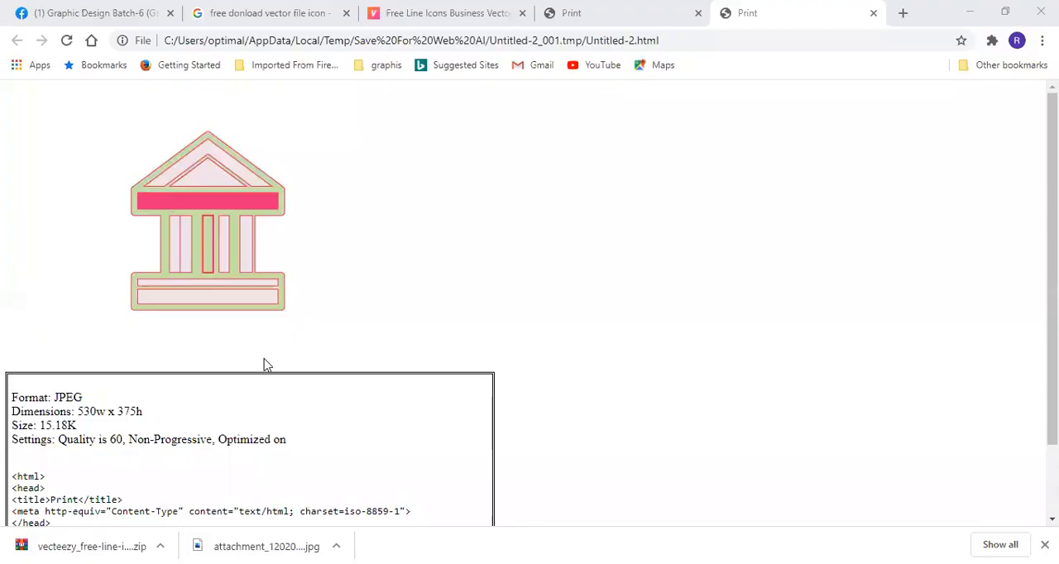
scroll(266, 365, "down", 2)
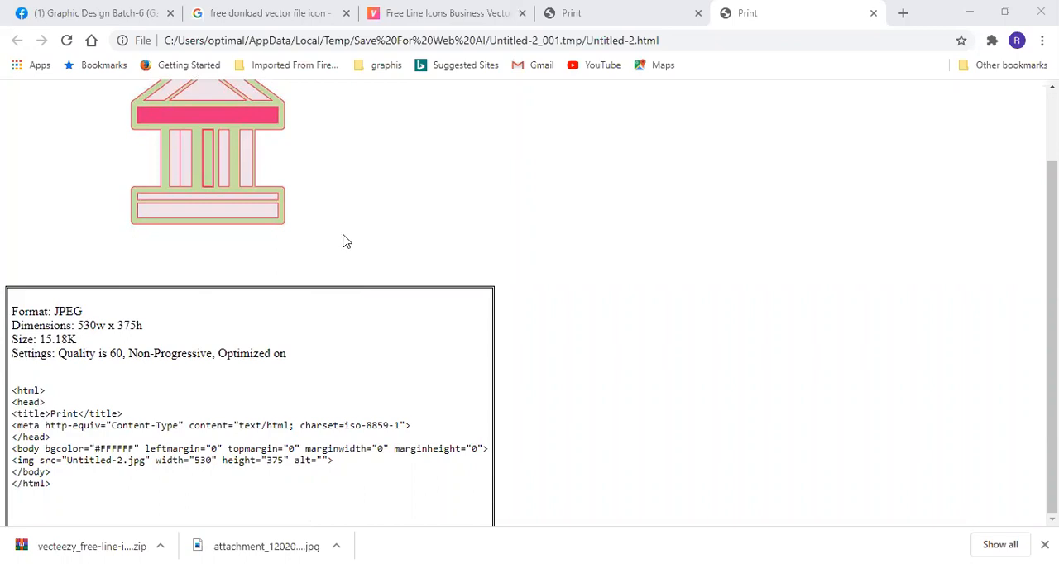
scroll(633, 331, "up", 1)
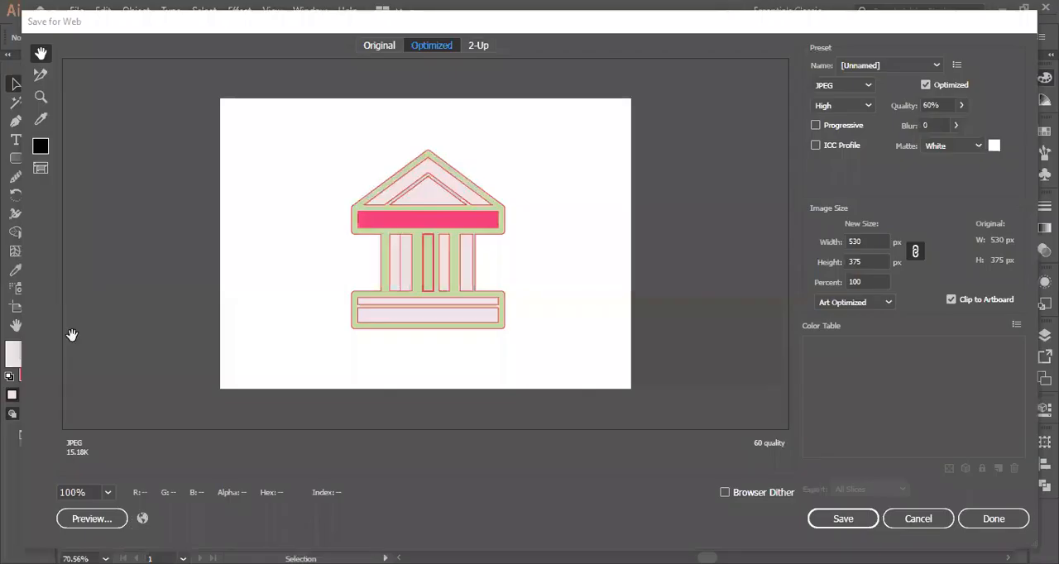
- Try the Slice Select tool on the preview, include the ICC profile, and set the JPEG compression quality to Maximum
left_click(48, 80)
left_click_drag(306, 136, 545, 359)
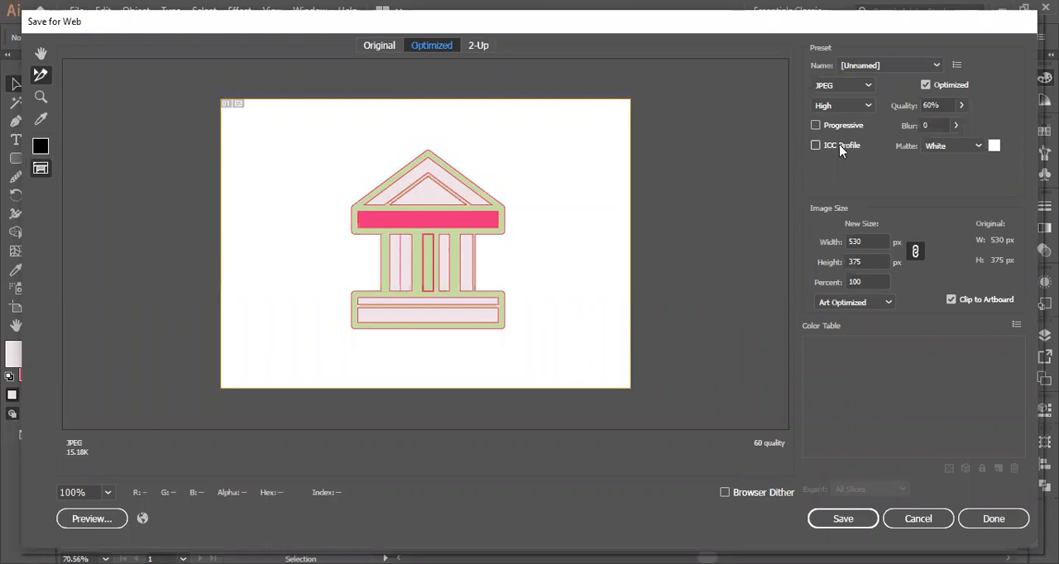
left_click(814, 144)
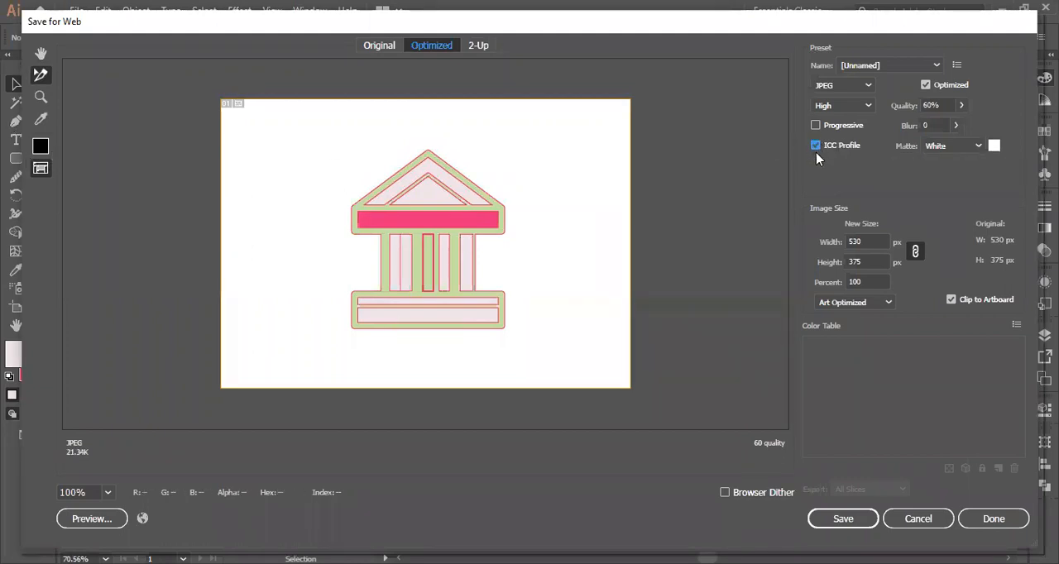
left_click(869, 107)
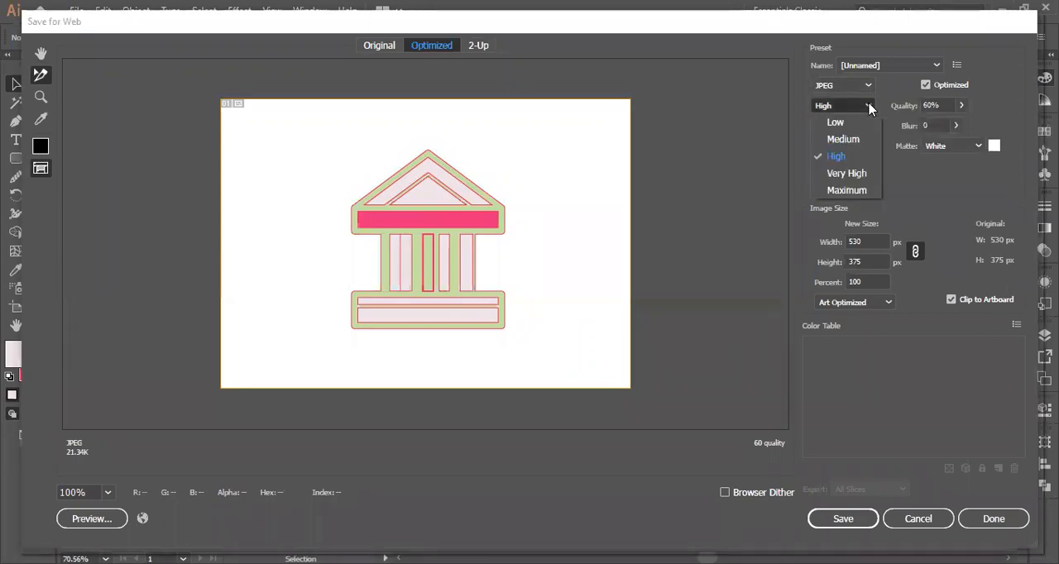
left_click(848, 191)
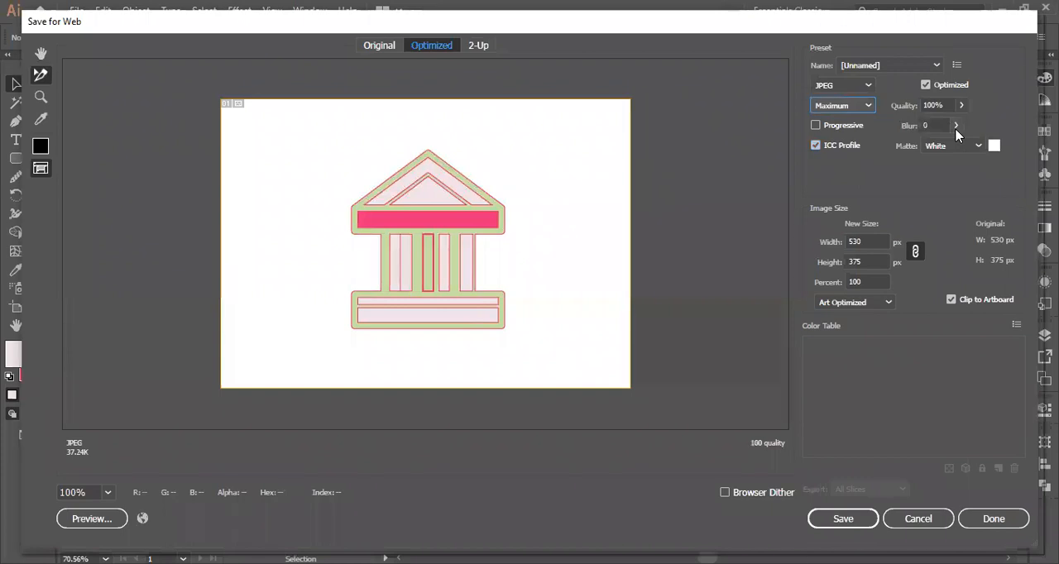
- Compare the output with Clip to Artboard off and on, view the original artwork, and close Save for Web without saving
left_click(950, 300)
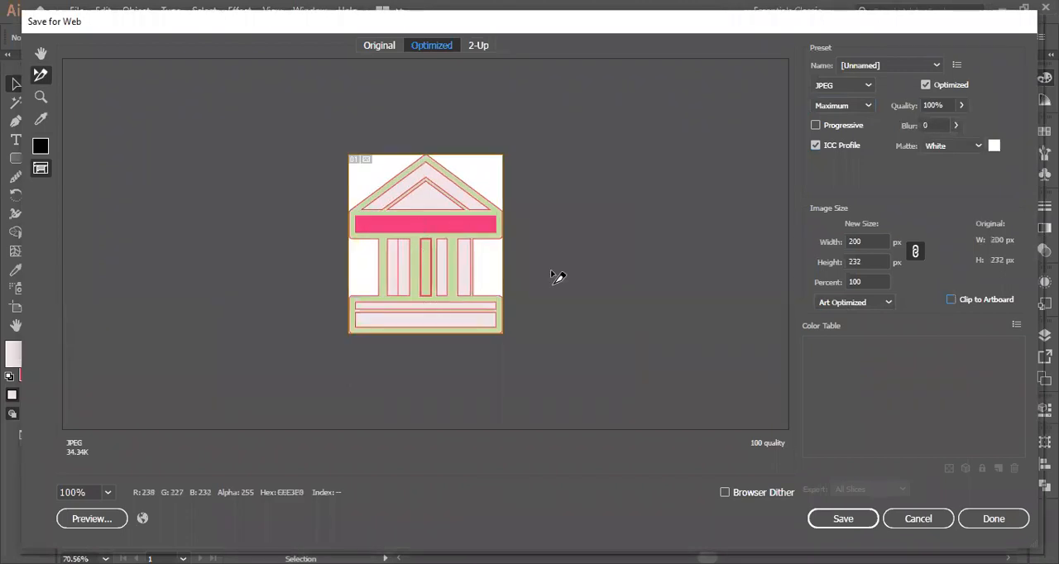
left_click(950, 299)
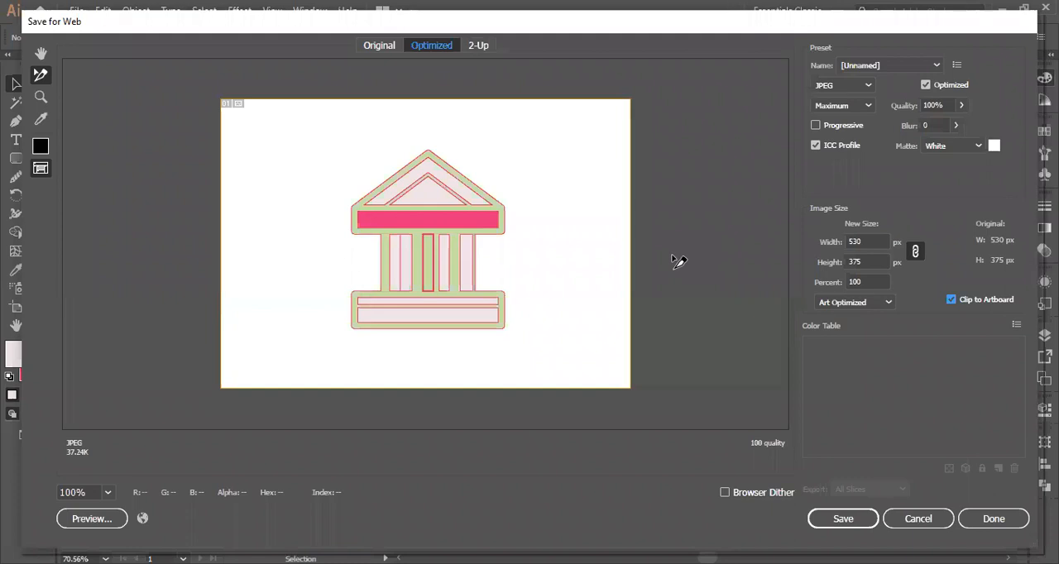
left_click(389, 47)
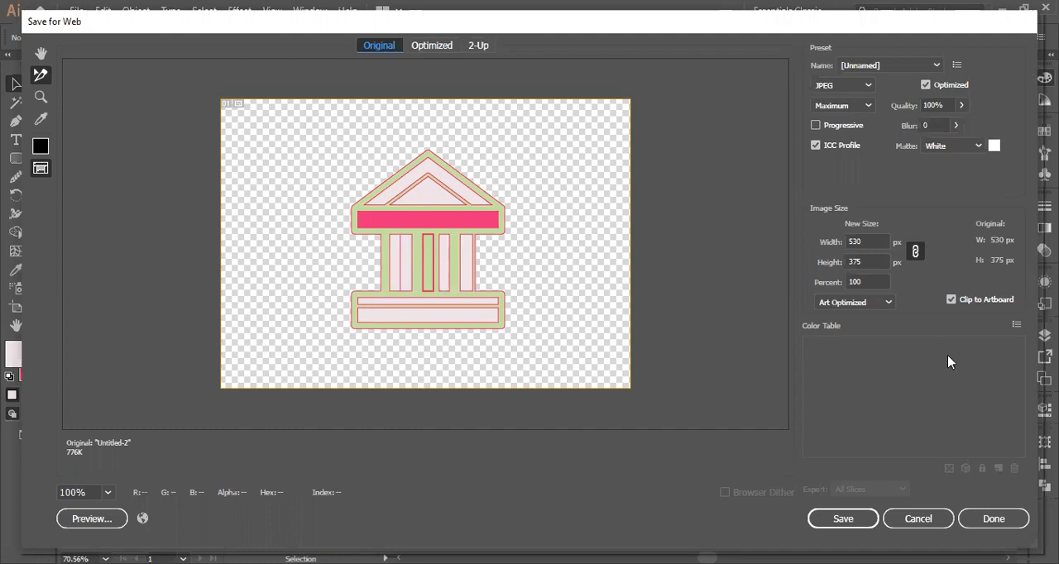
left_click(918, 518)
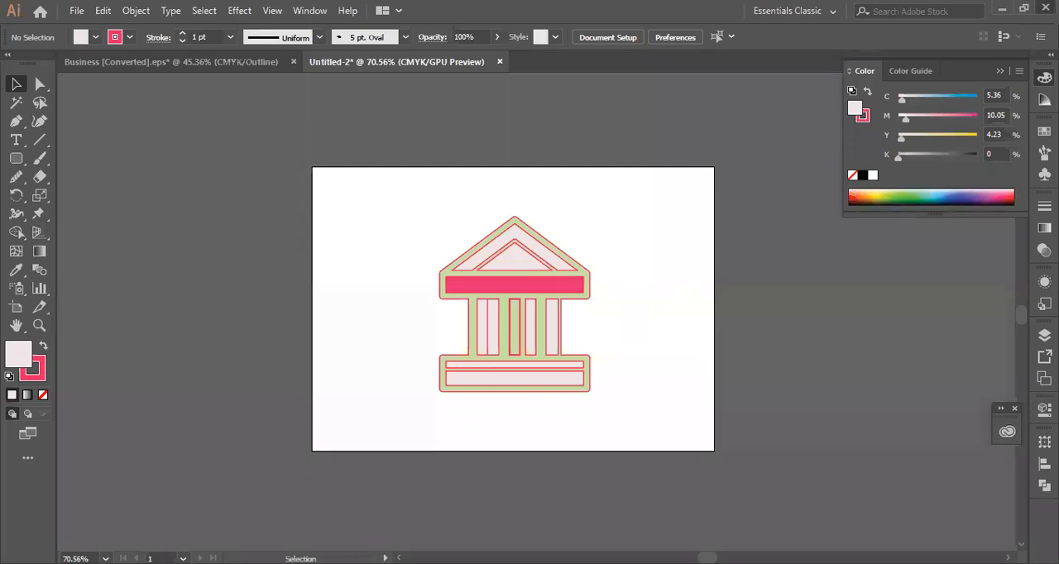
- Quit Illustrator without saving the changes to either open document, and clear the clipboard data
left_click(1046, 8)
left_click(593, 313)
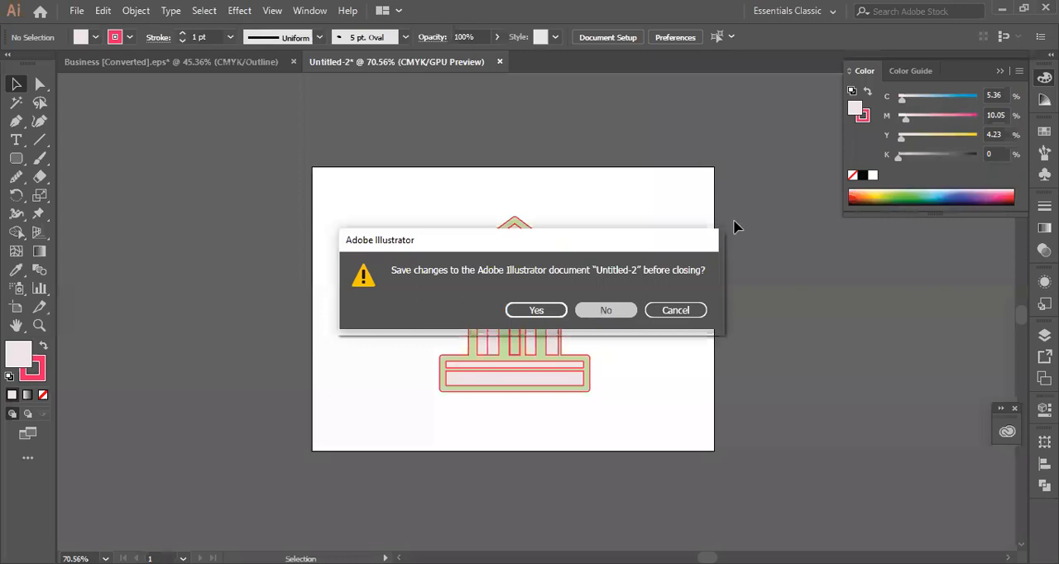
left_click(619, 318)
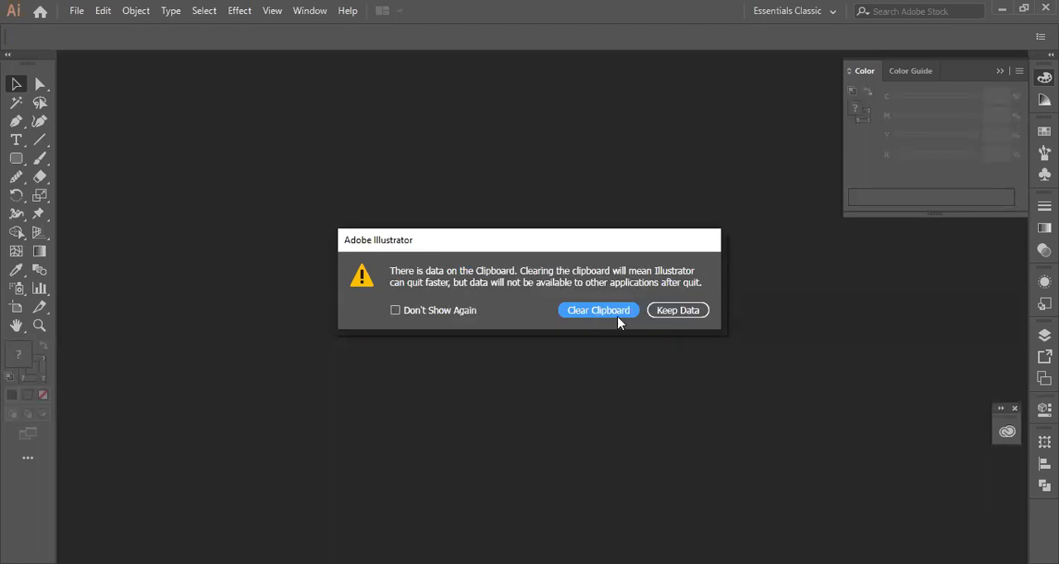
left_click(619, 317)
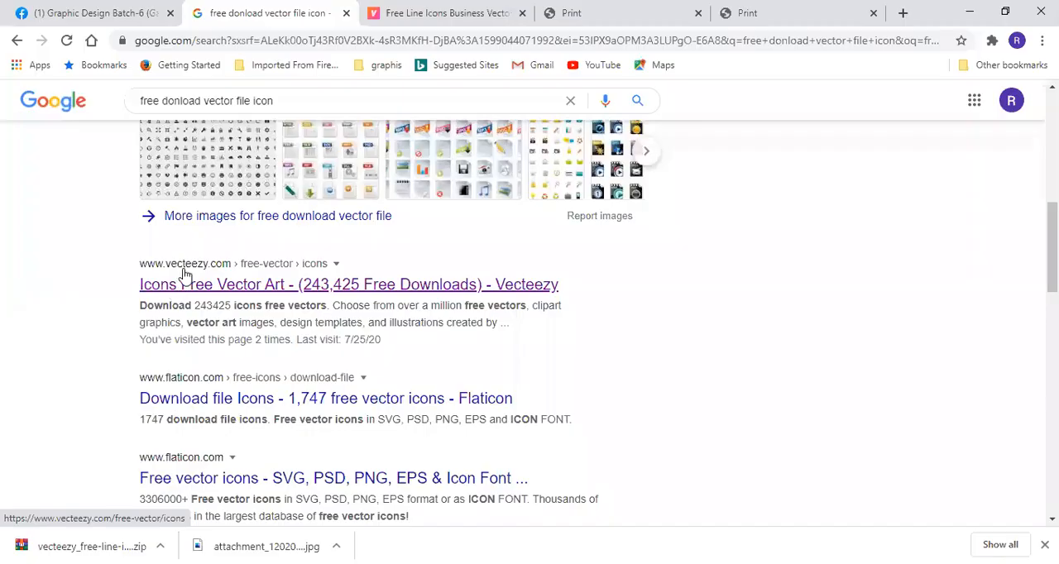
- In Chrome, open Vecteezy's Icons Free Vector Art page from the Google results and look through the icon sets
left_click(335, 289)
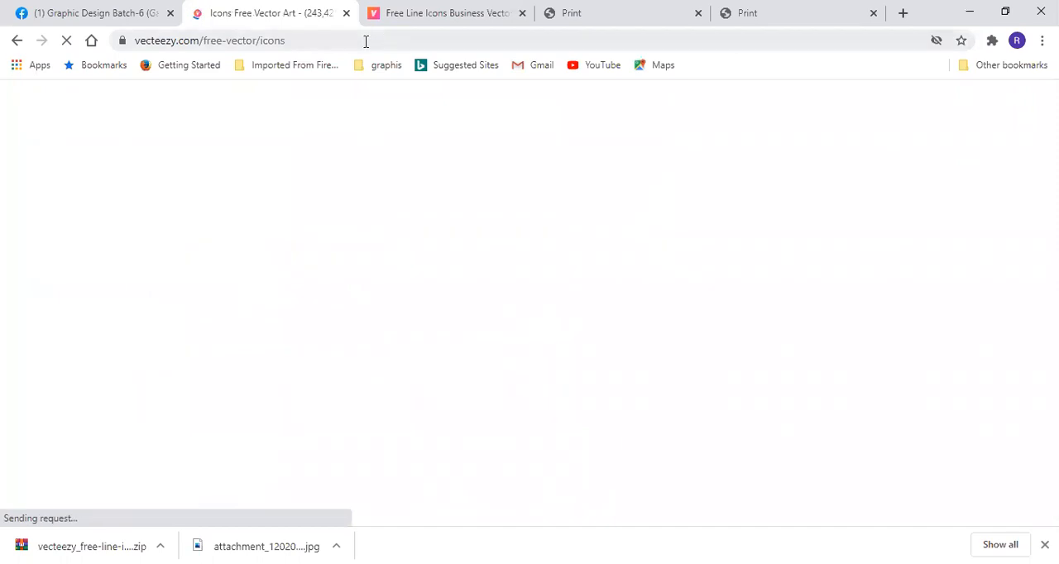
scroll(418, 260, "down", 3)
scroll(416, 259, "up", 3)
scroll(425, 239, "down", 3)
scroll(422, 240, "up", 3)
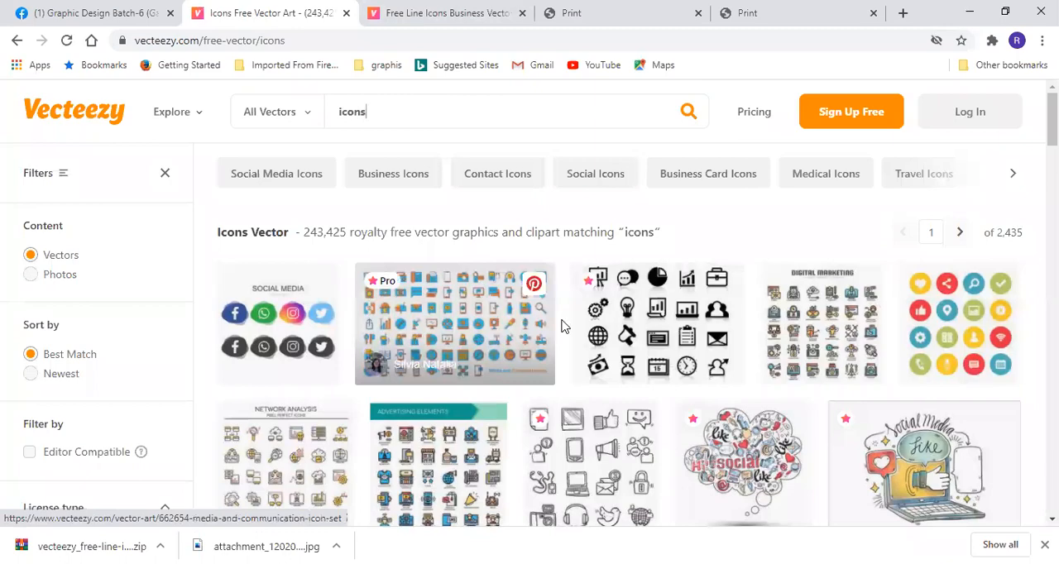
scroll(561, 325, "down", 2)
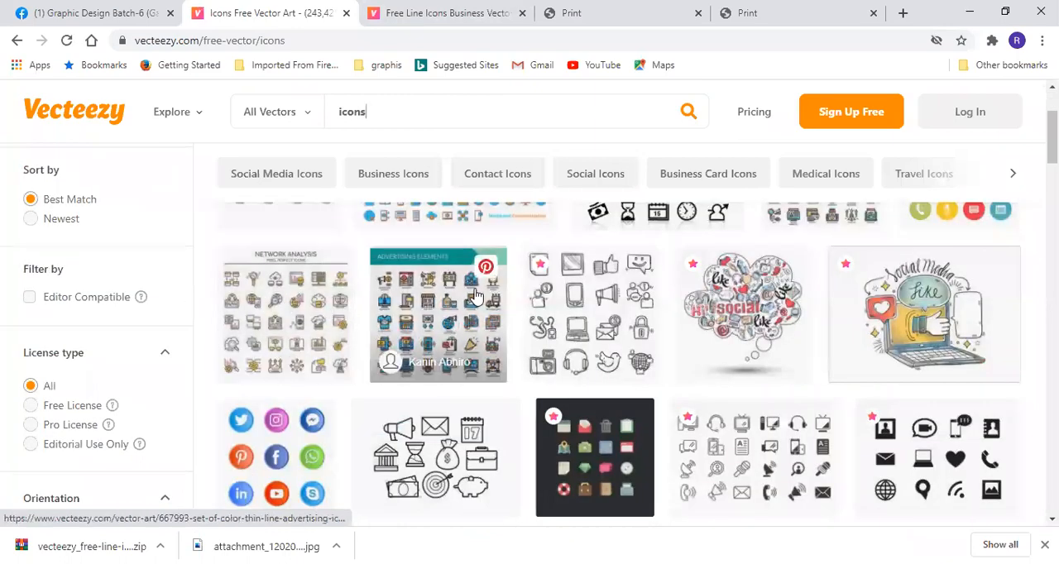
scroll(499, 360, "down", 5)
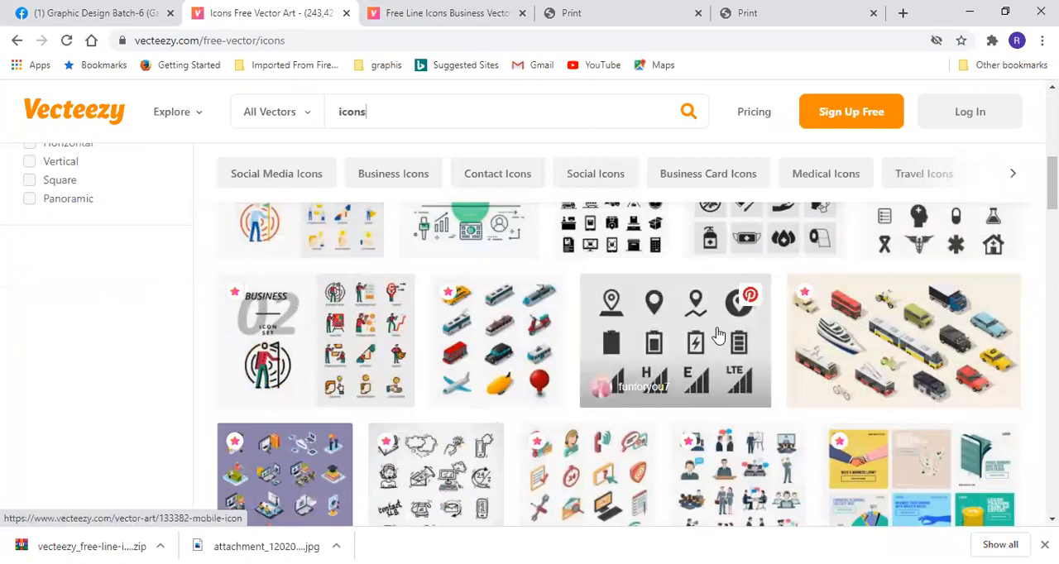
scroll(713, 335, "down", 2)
scroll(702, 346, "down", 2)
scroll(579, 290, "up", 4)
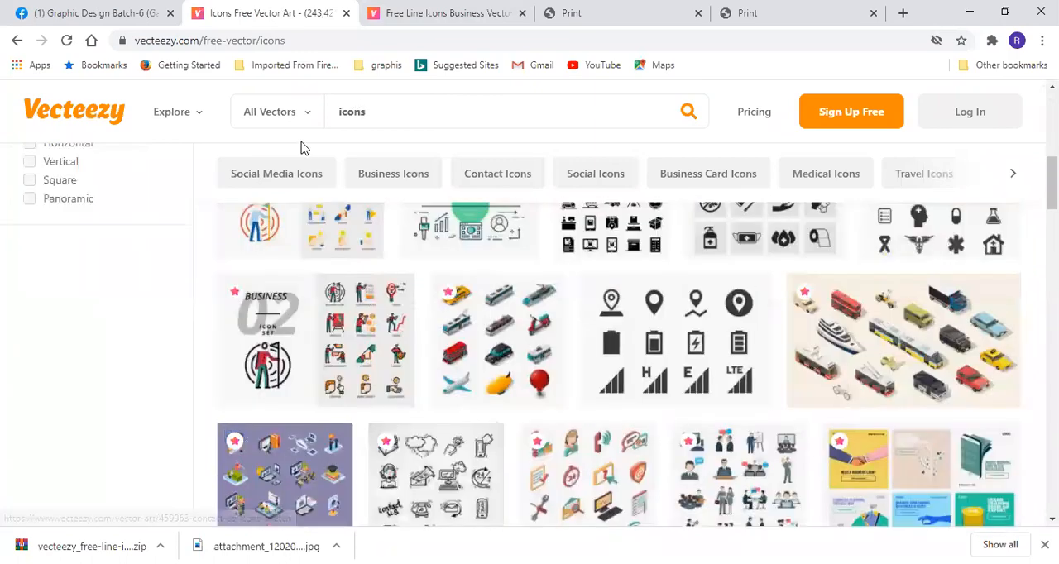
- Search Vecteezy for "tree icon" vectors
left_click(411, 116)
key("BackSpace")
key("BackSpace")
key("BackSpace")
key("BackSpace")
key("BackSpace")
type("tree iv")
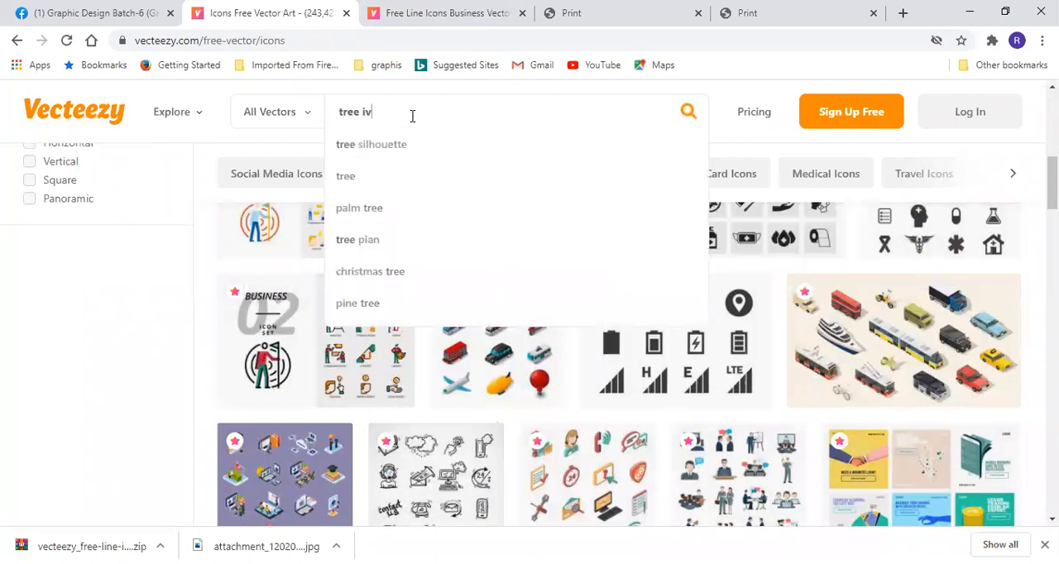
key("BackSpace")
type("con")
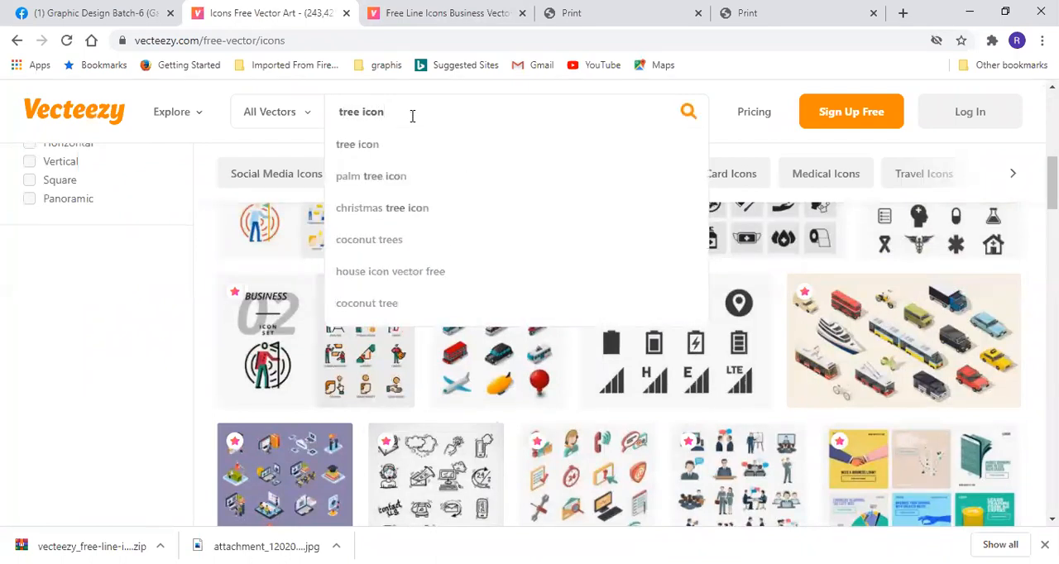
key("Return")
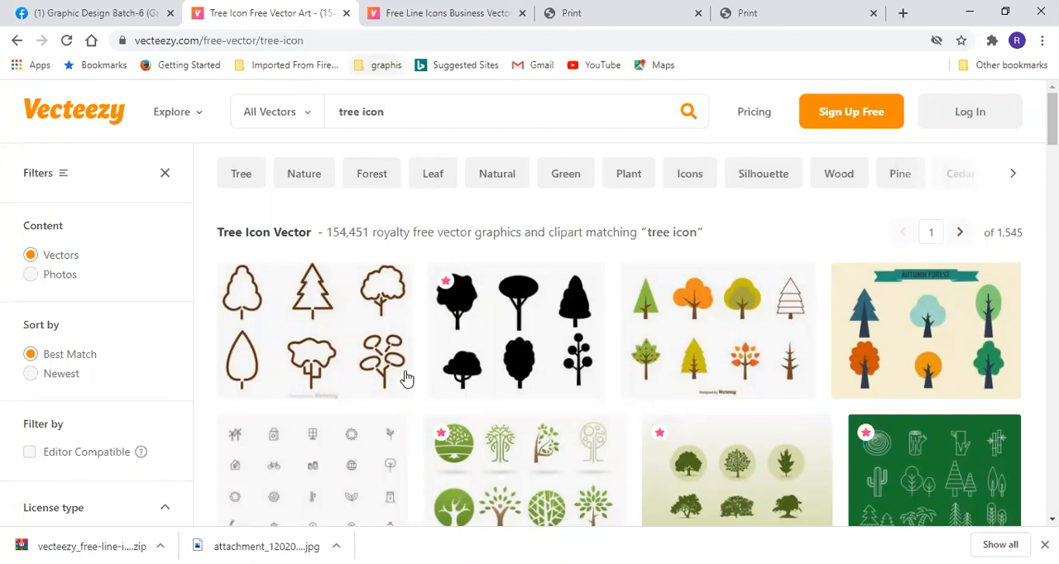
- Look through the tree icon results for vector sets suitable for practice
scroll(732, 329, "down", 3)
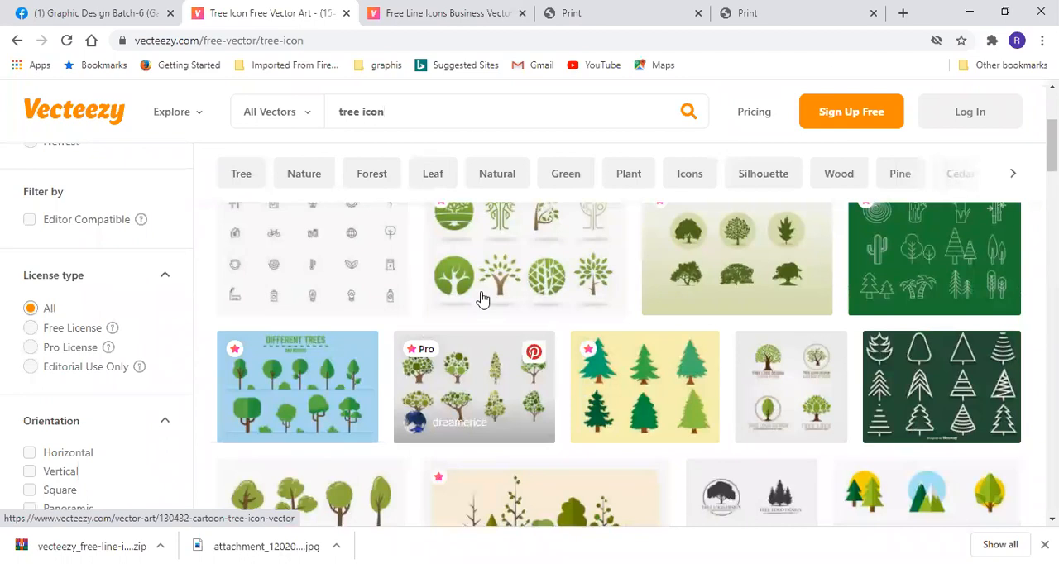
scroll(693, 283, "up", 1)
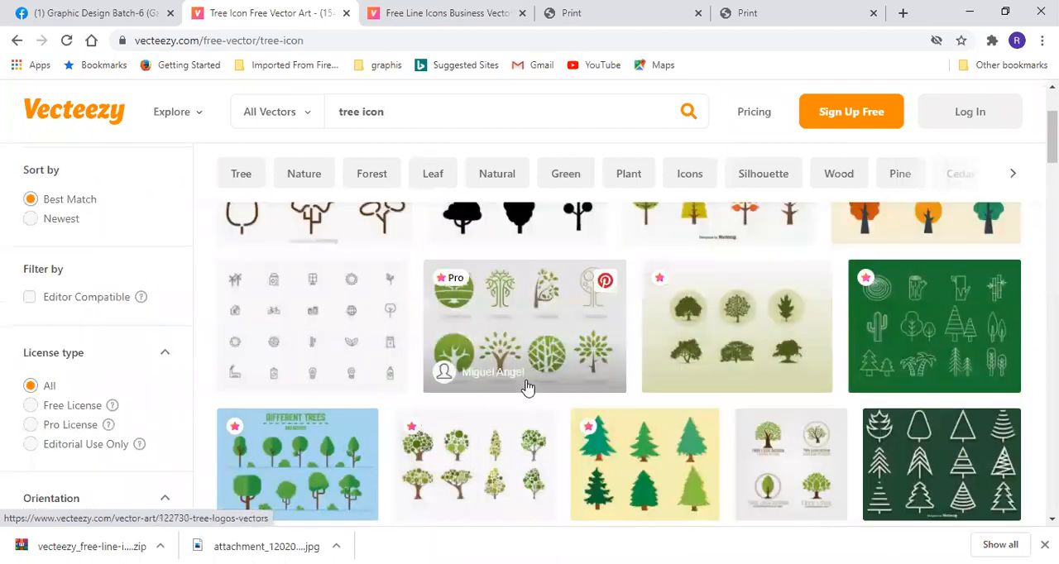
scroll(525, 390, "down", 3)
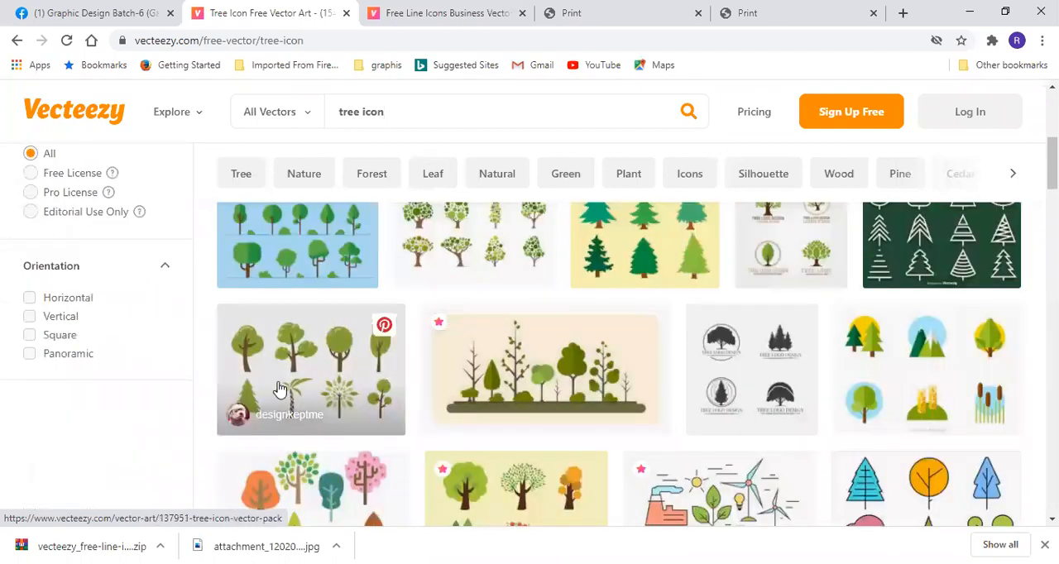
scroll(331, 397, "down", 3)
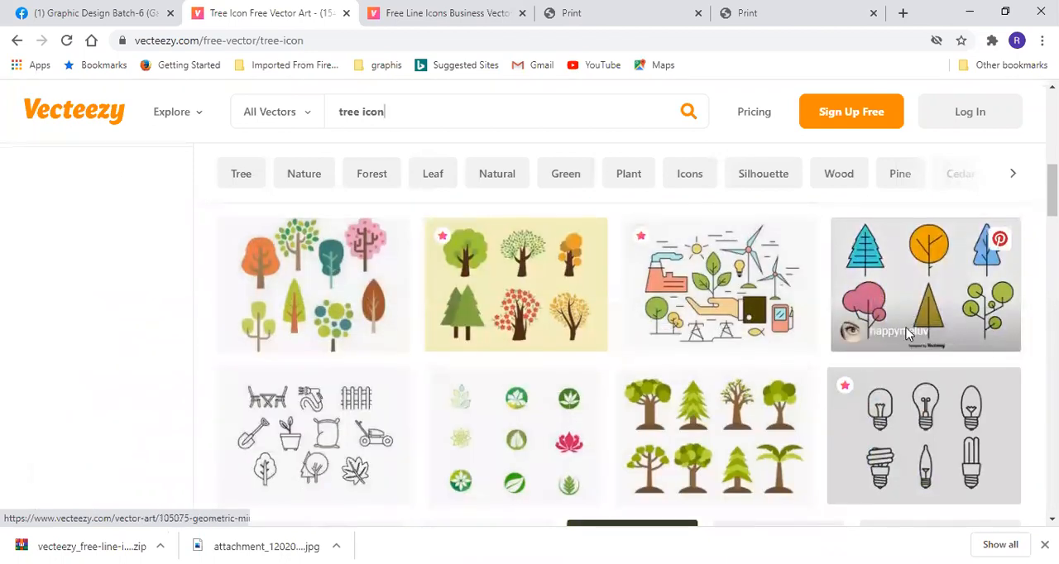
scroll(354, 383, "down", 3)
scroll(306, 420, "down", 2)
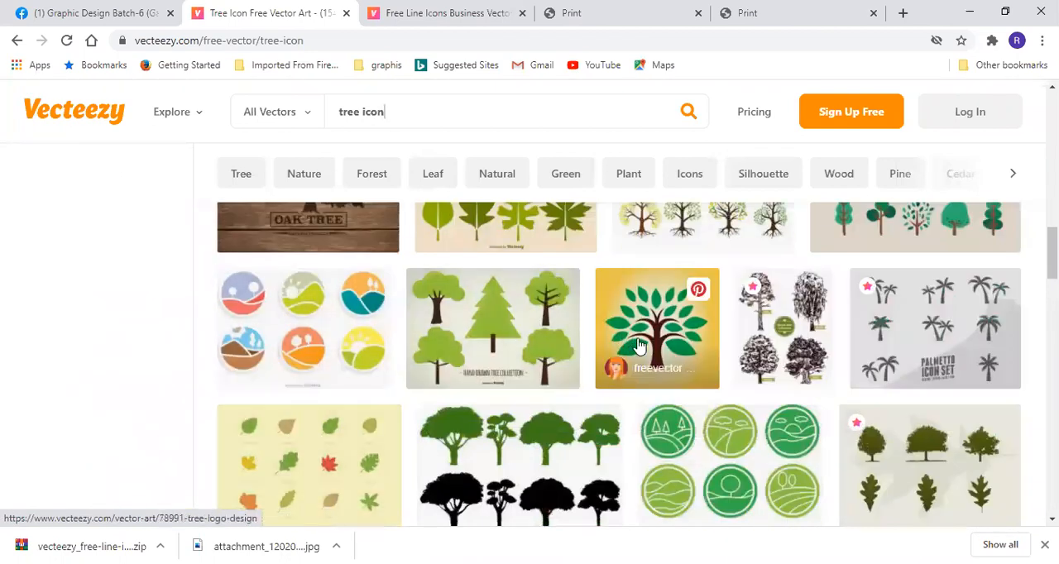
scroll(513, 394, "down", 2)
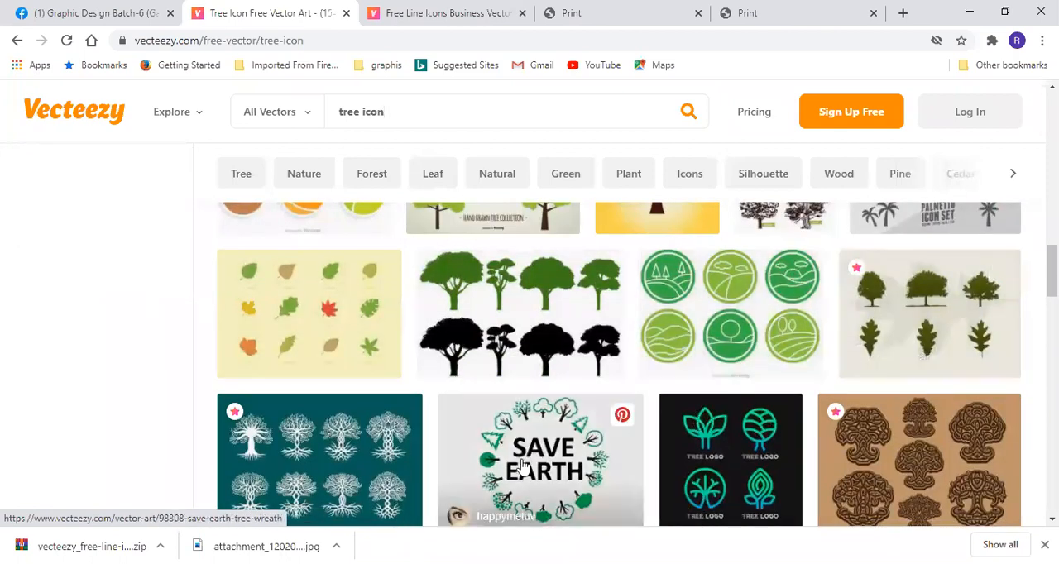
scroll(527, 448, "down", 1)
scroll(957, 347, "down", 2)
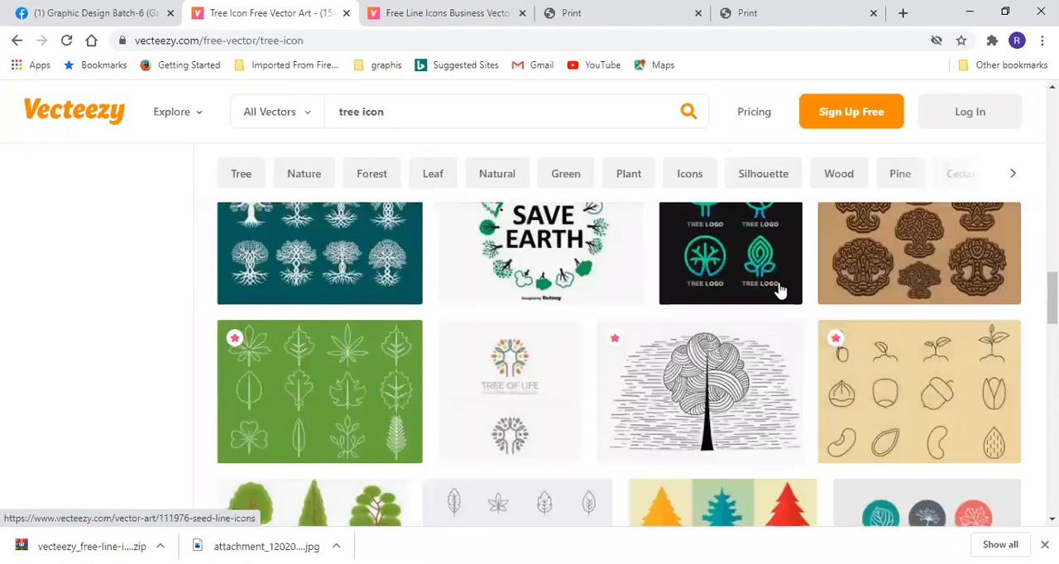